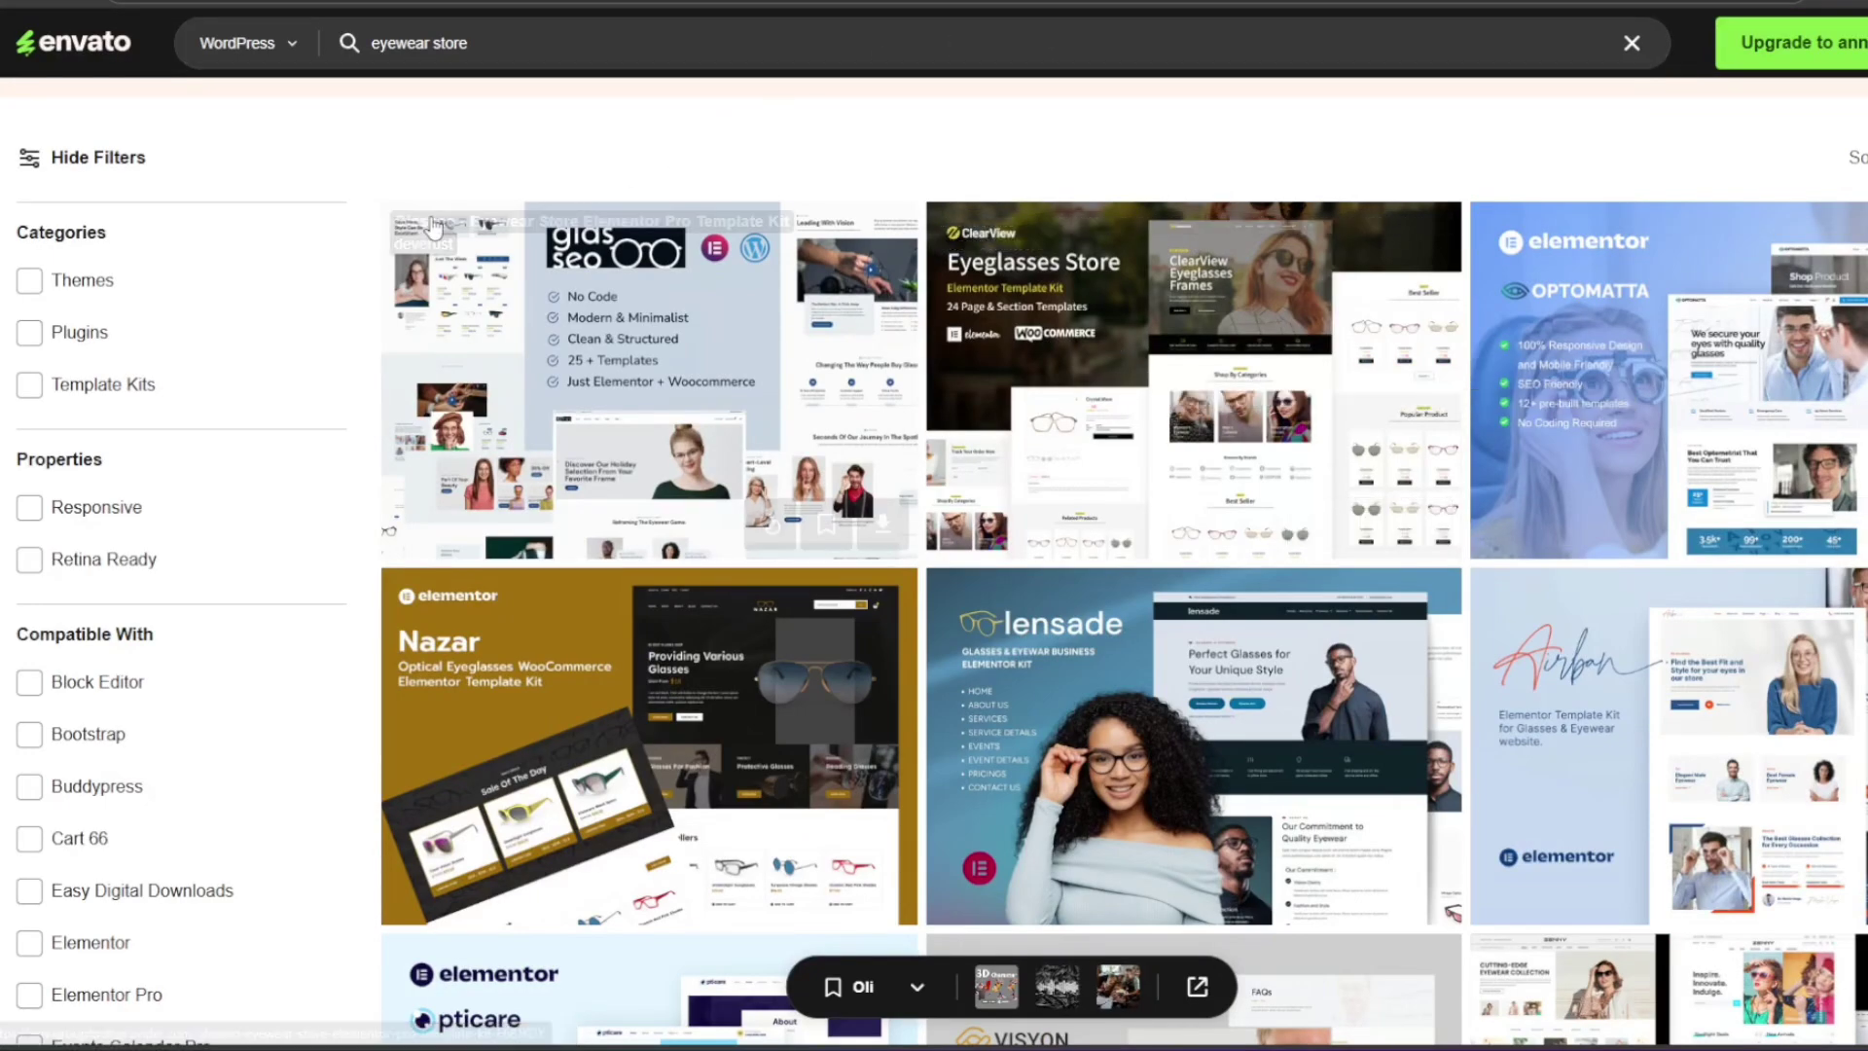
Step: Look over the top of the Envato 'eyewear store' WordPress results, selecting and clearing the heading
scroll(509, 185, "down", 2)
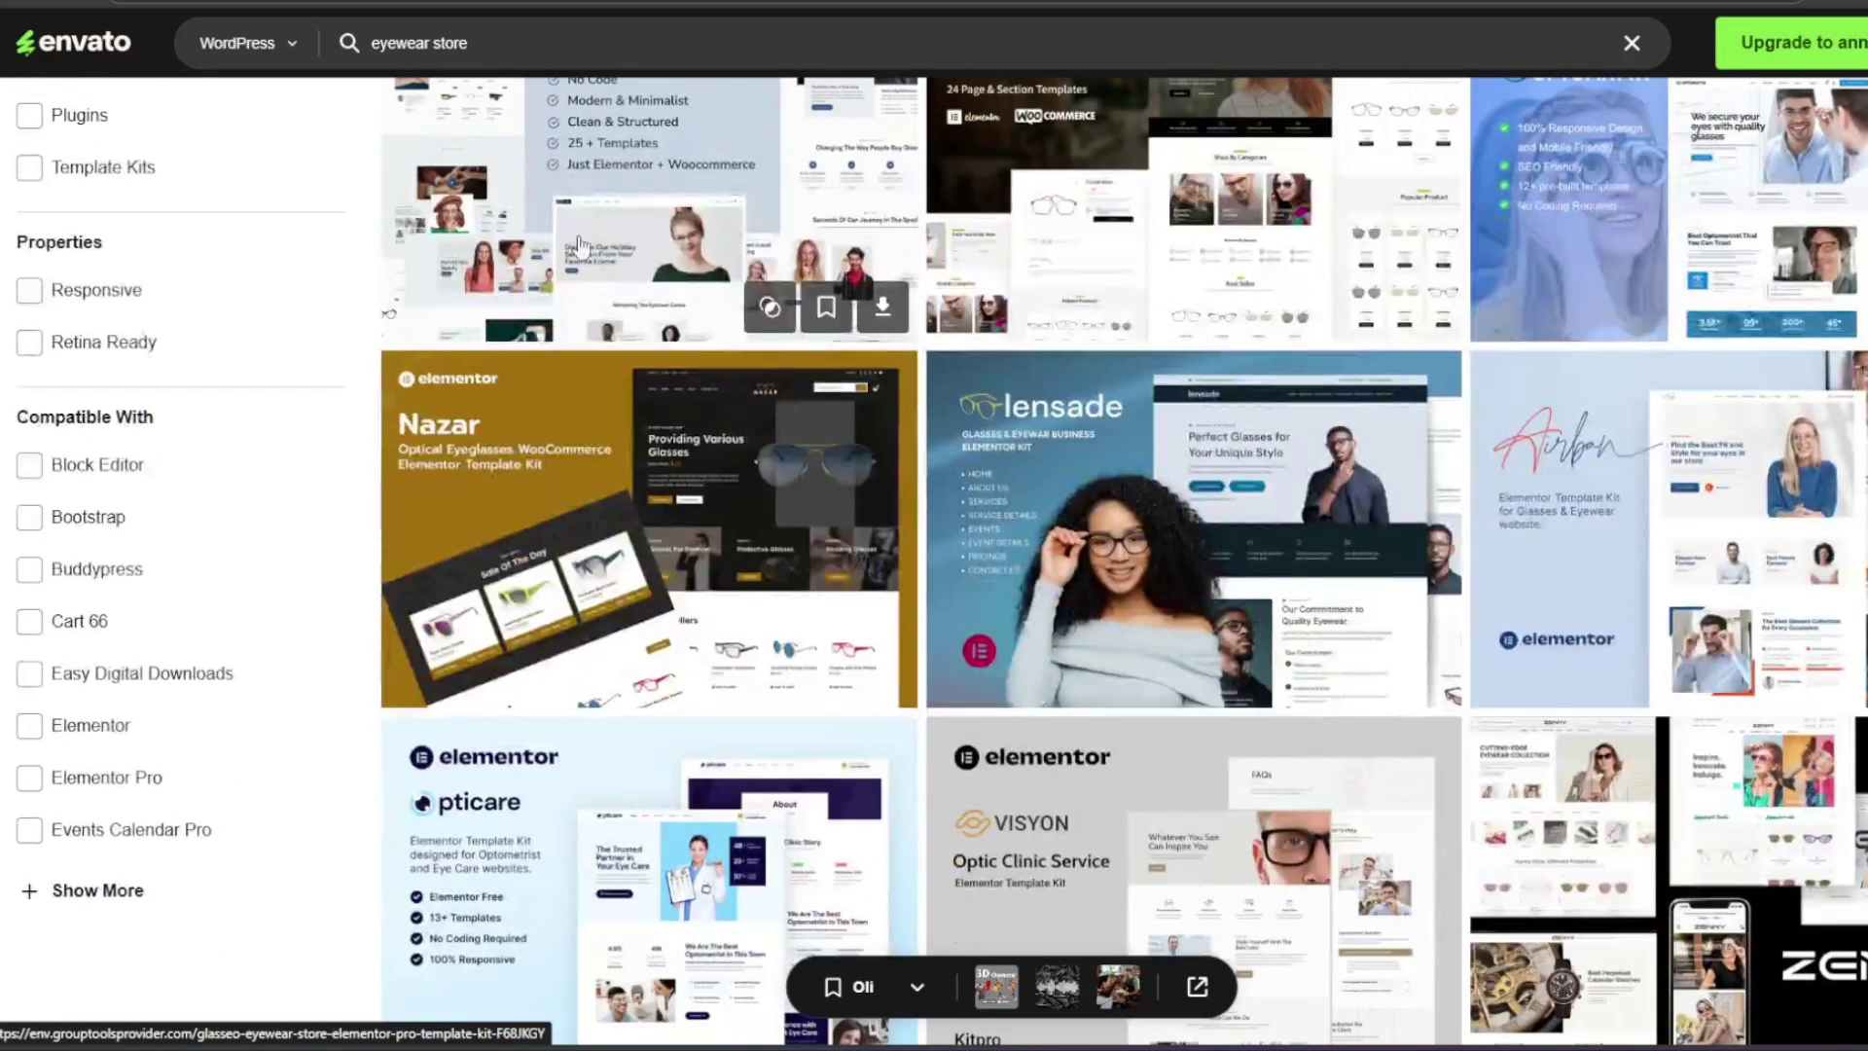
scroll(580, 244, "up", 2)
scroll(579, 241, "up", 2)
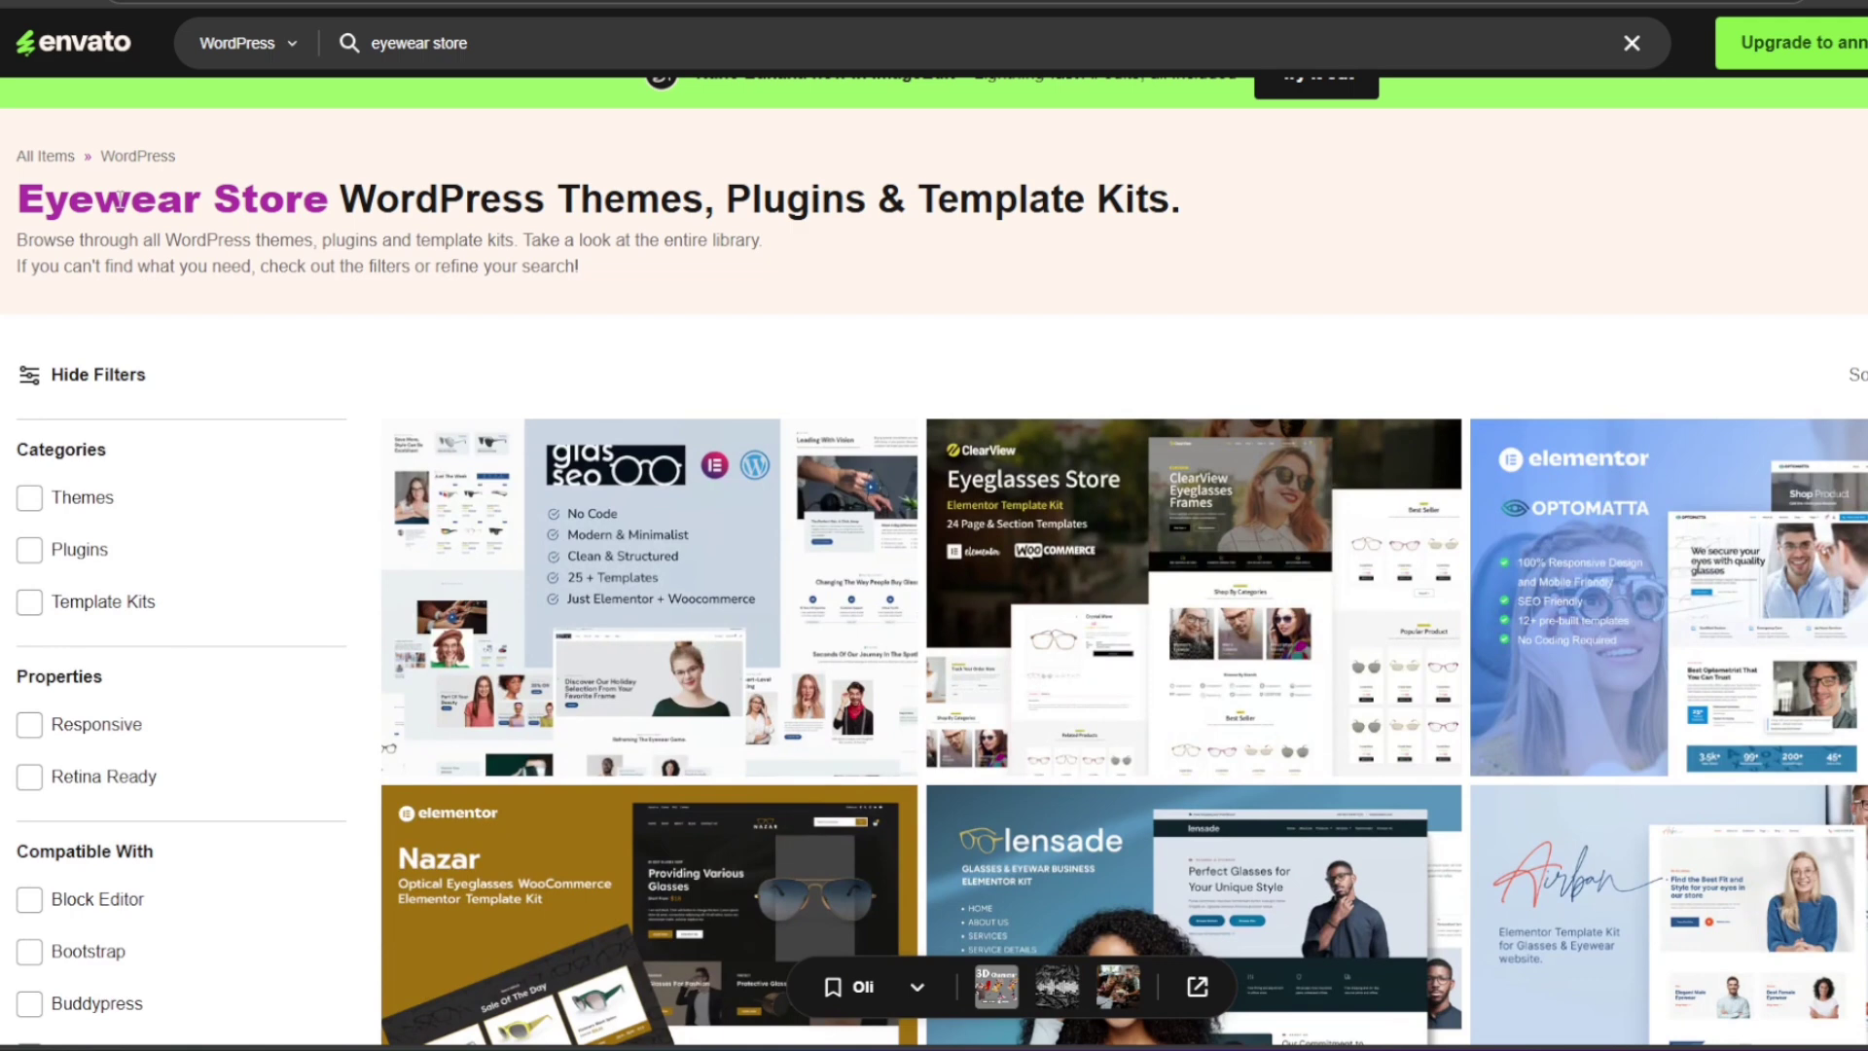
left_click_drag(5, 224, 368, 204)
left_click(1228, 237)
Step: Scroll down through the eyewear store WordPress template results
scroll(681, 370, "down", 1)
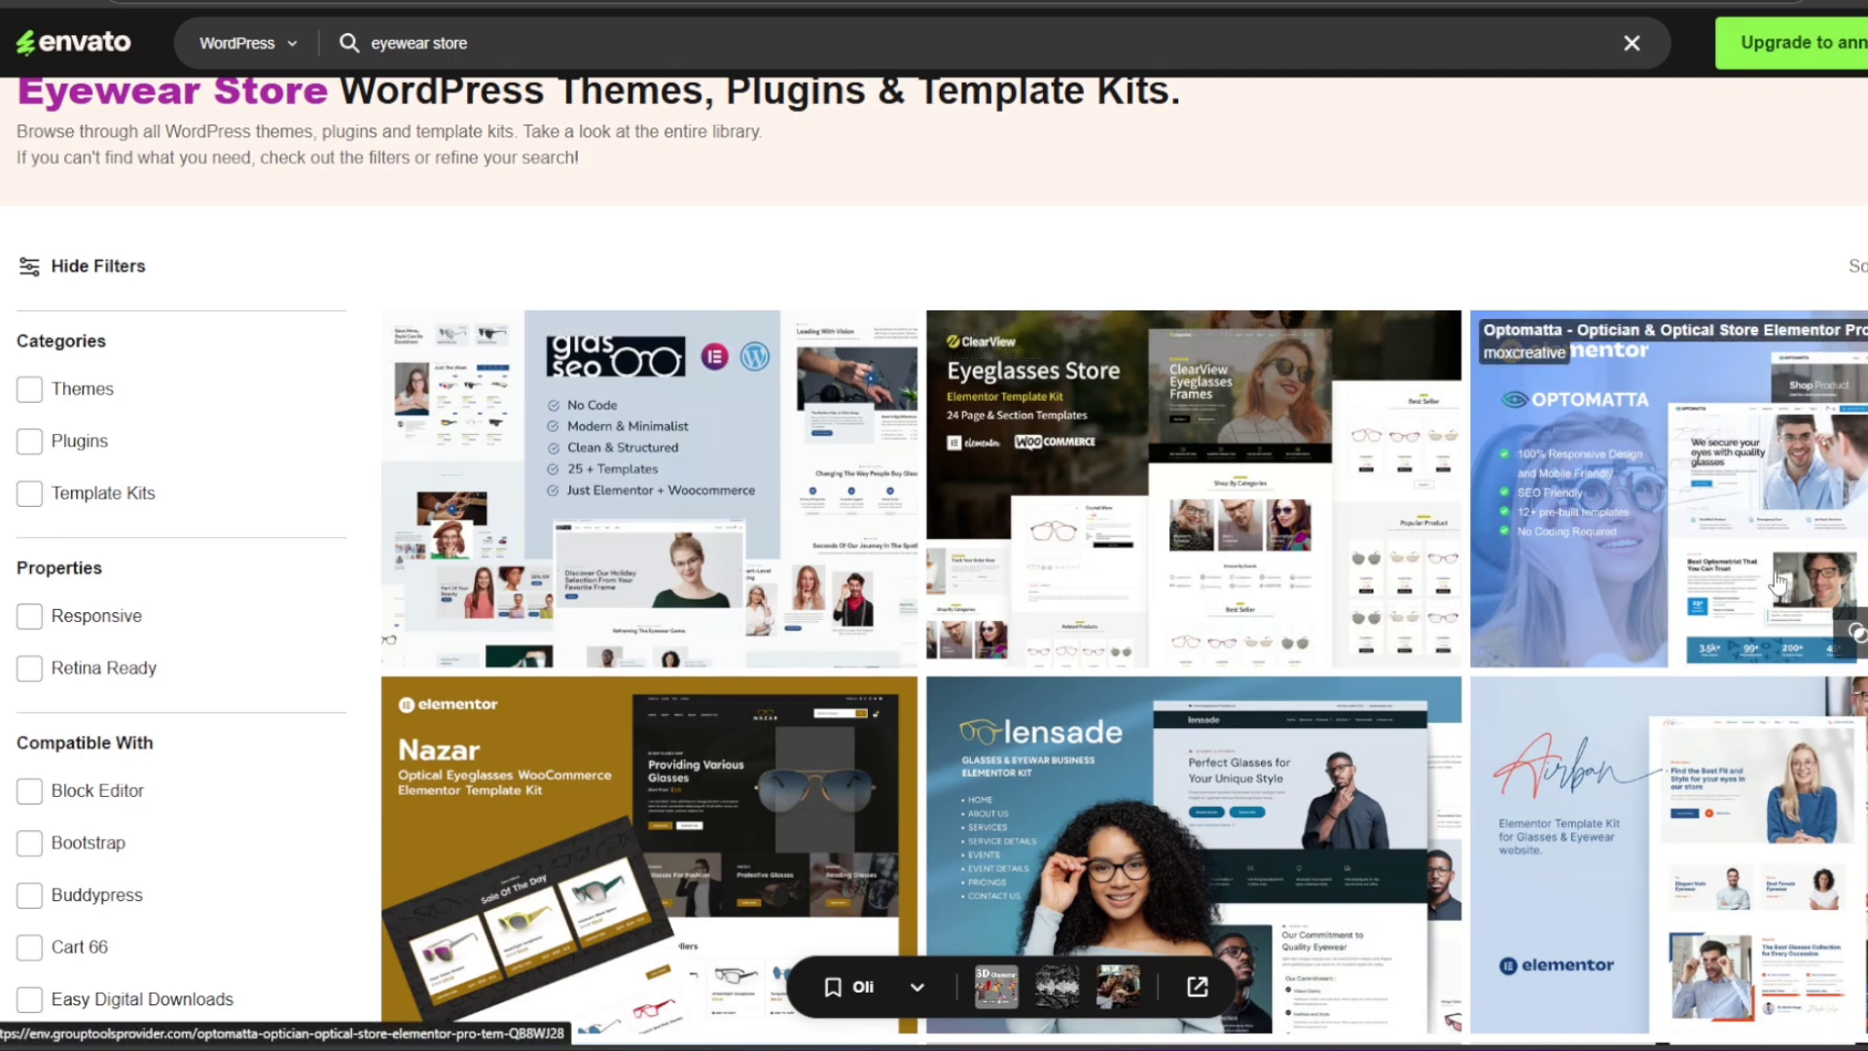
scroll(640, 564, "down", 3)
scroll(1265, 584, "down", 4)
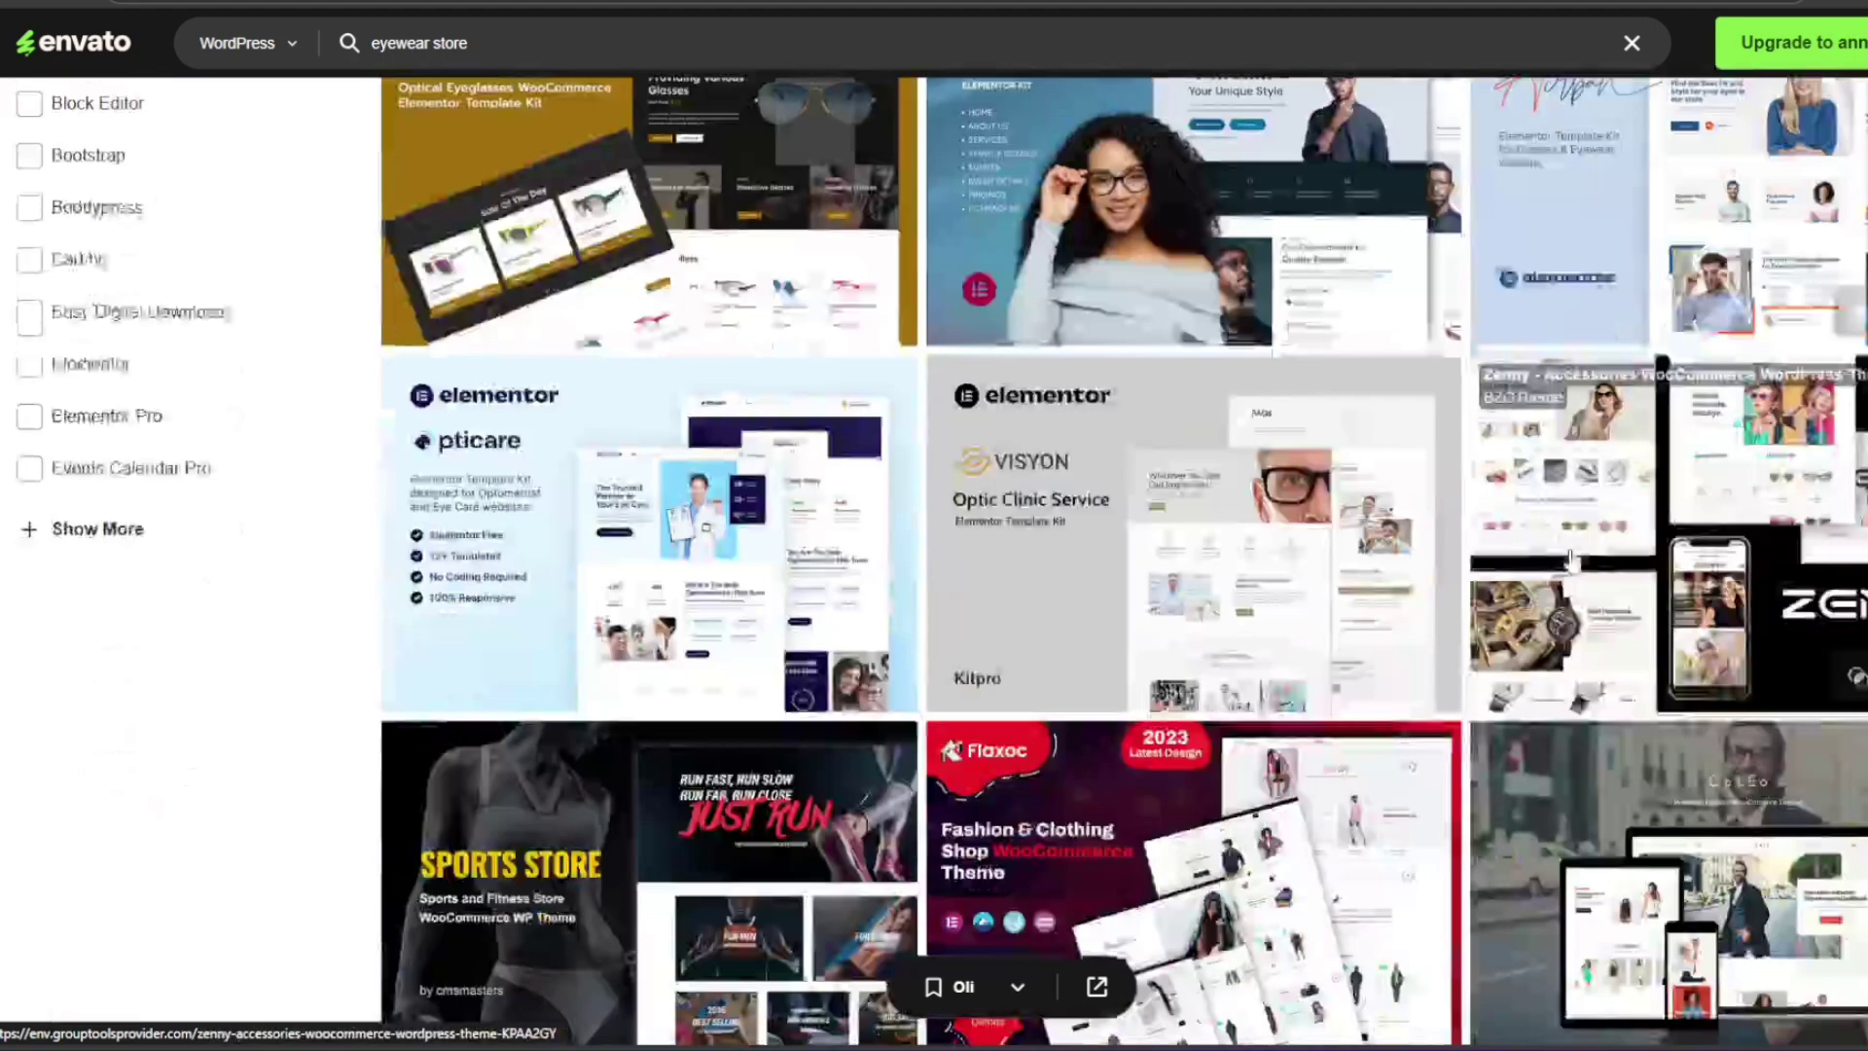
scroll(1515, 581, "down", 2)
scroll(1515, 581, "down", 1)
scroll(248, 528, "down", 3)
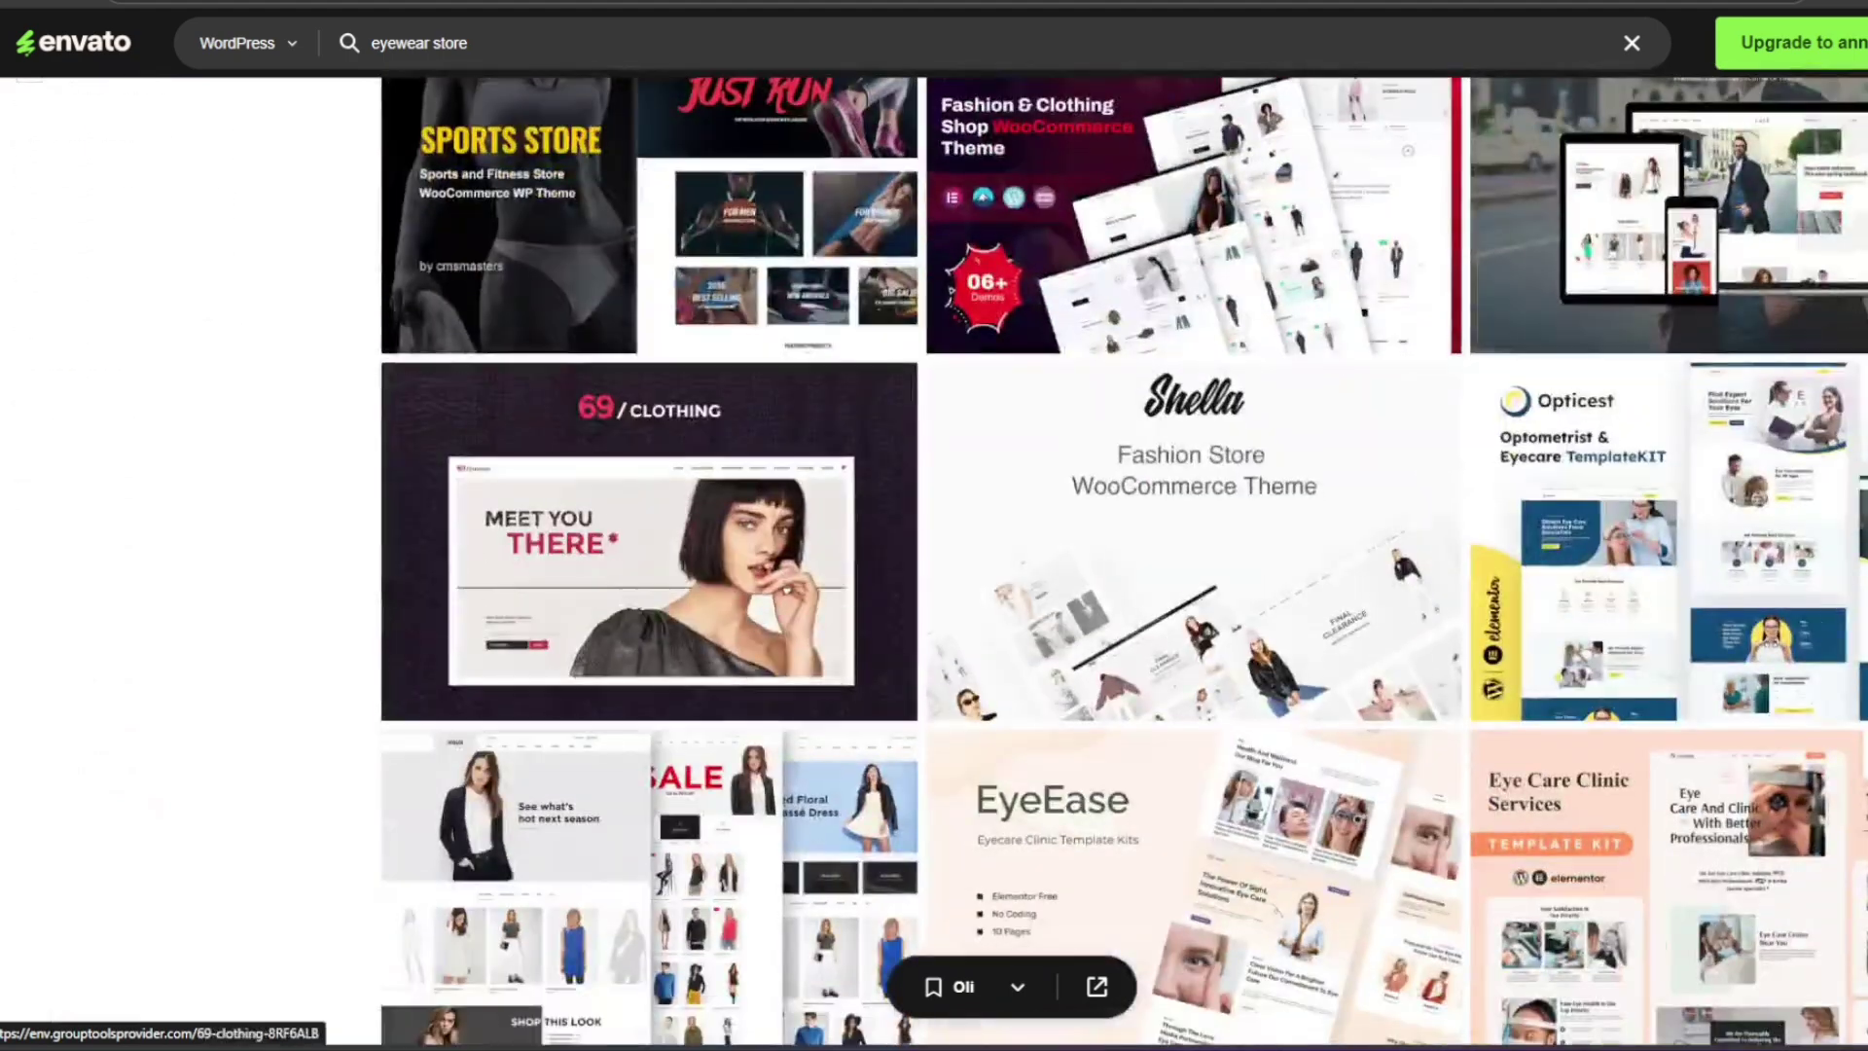
scroll(140, 529, "down", 2)
scroll(140, 528, "down", 3)
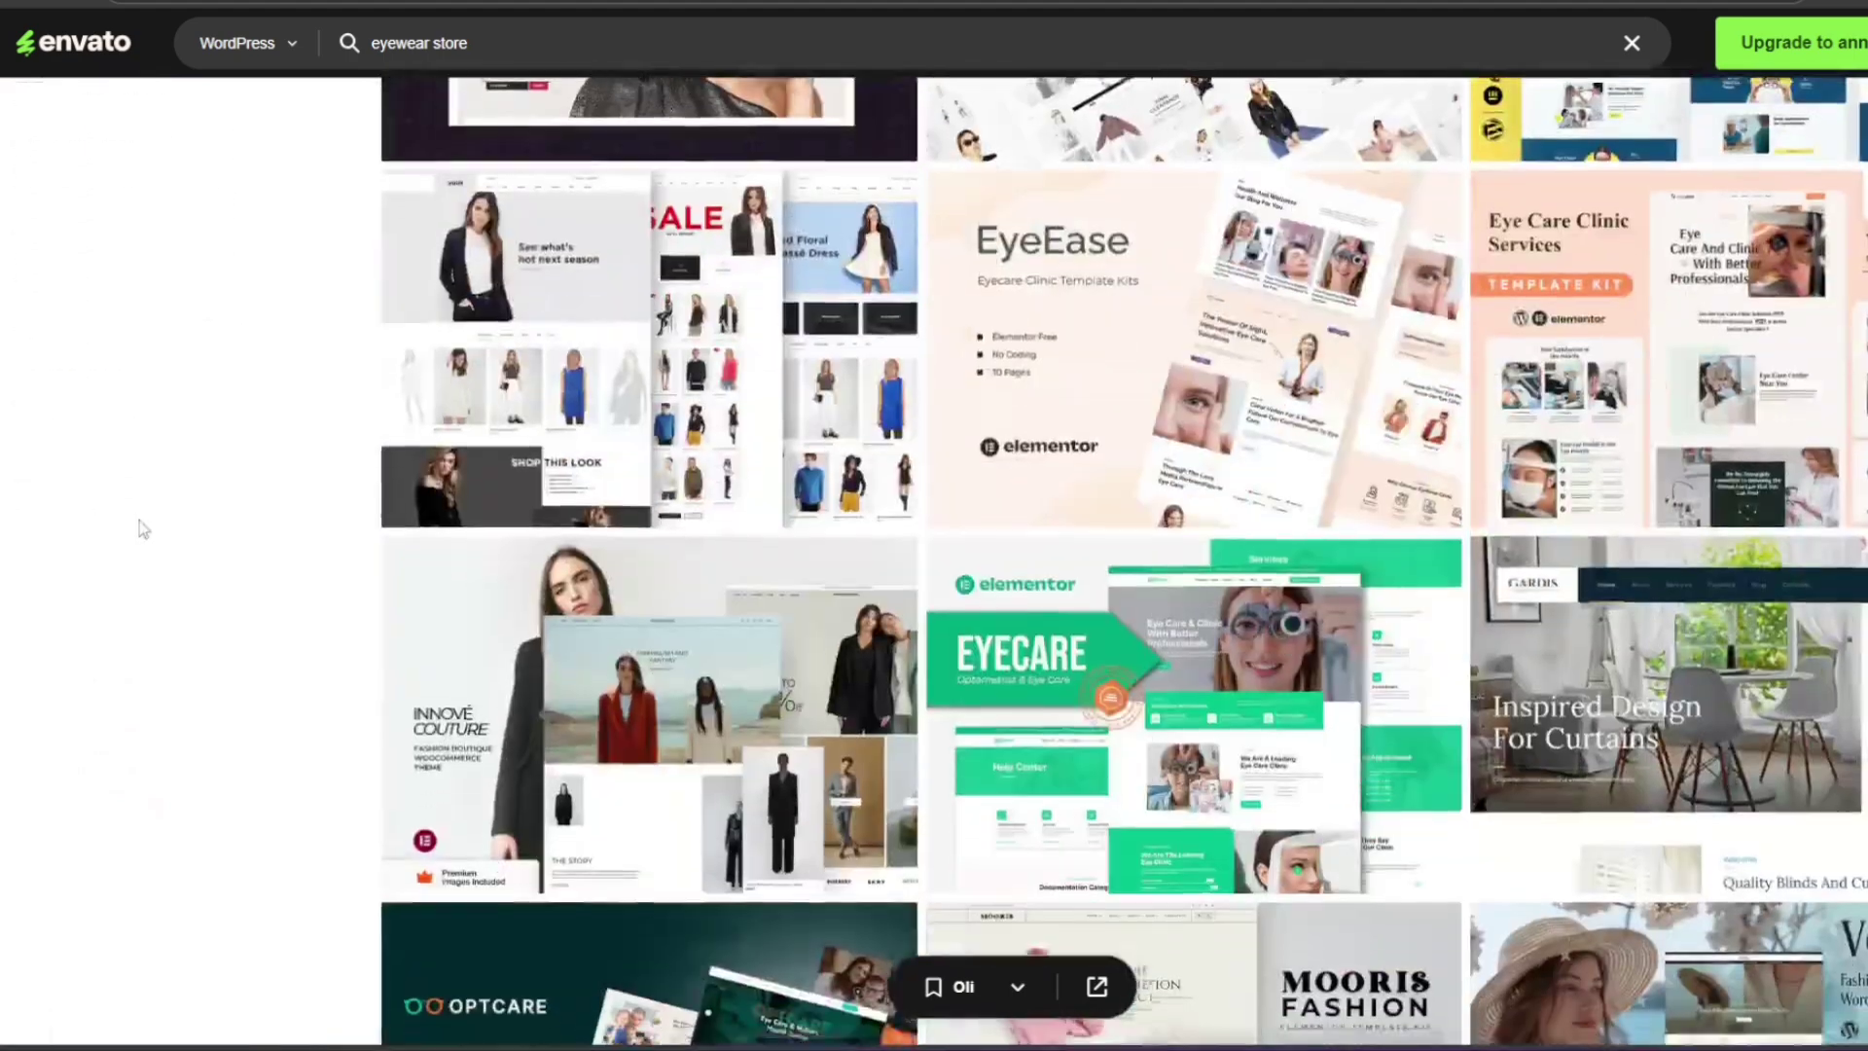
scroll(141, 528, "down", 2)
scroll(143, 528, "down", 2)
scroll(143, 528, "down", 2)
scroll(143, 528, "down", 3)
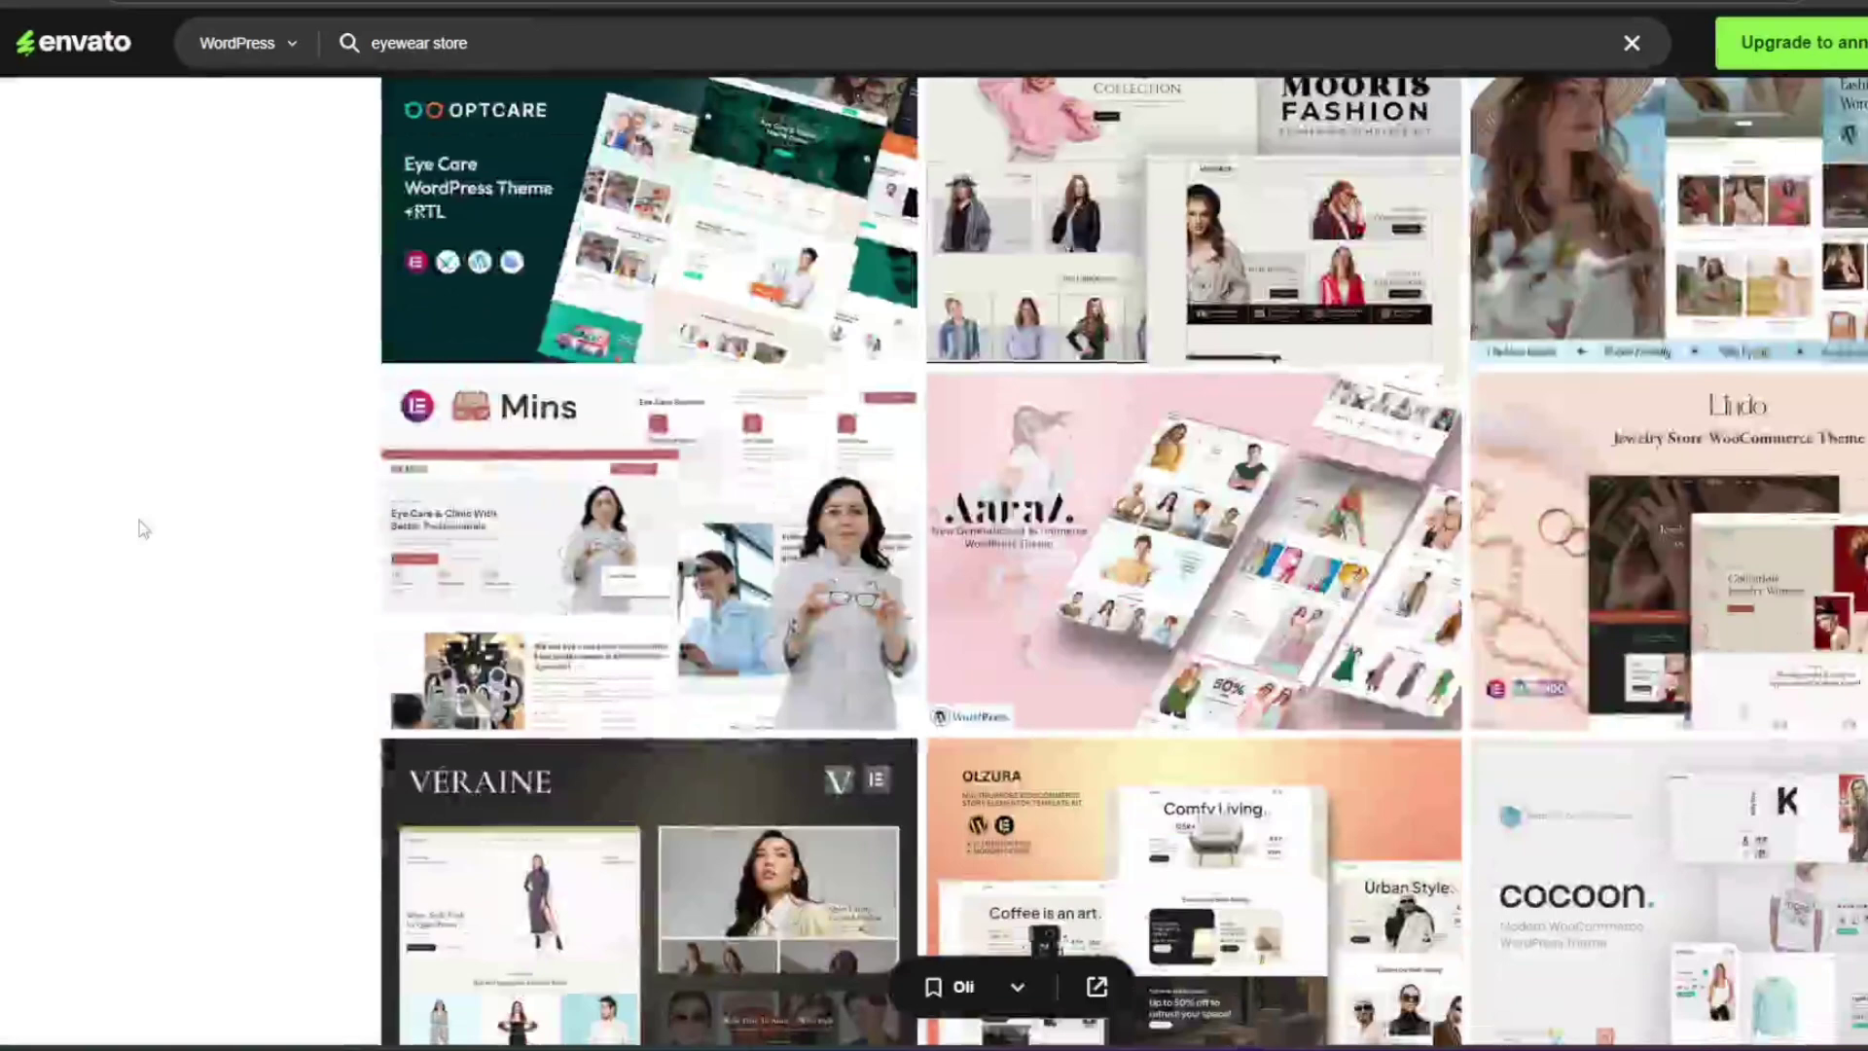
scroll(144, 528, "down", 2)
scroll(143, 529, "down", 1)
scroll(143, 528, "down", 2)
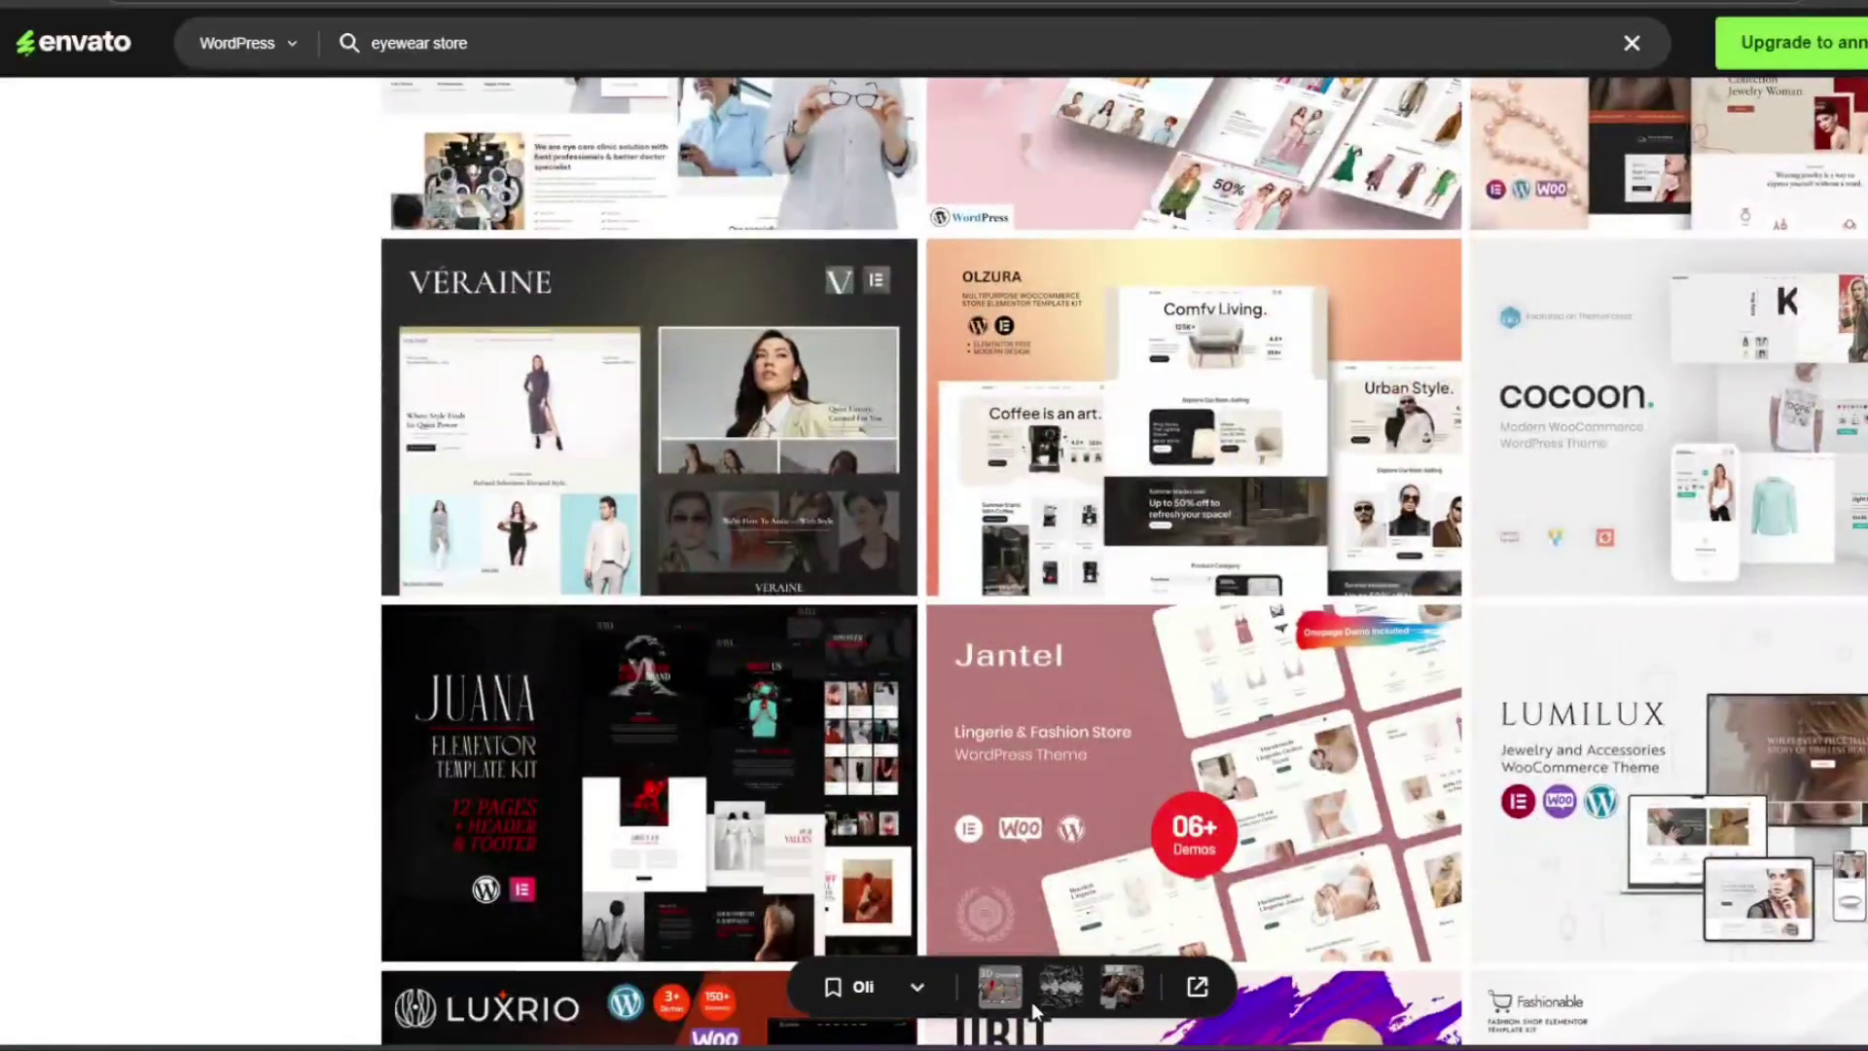
Step: Check the workspace choices for saving items, then finish browsing the remaining results
left_click(917, 986)
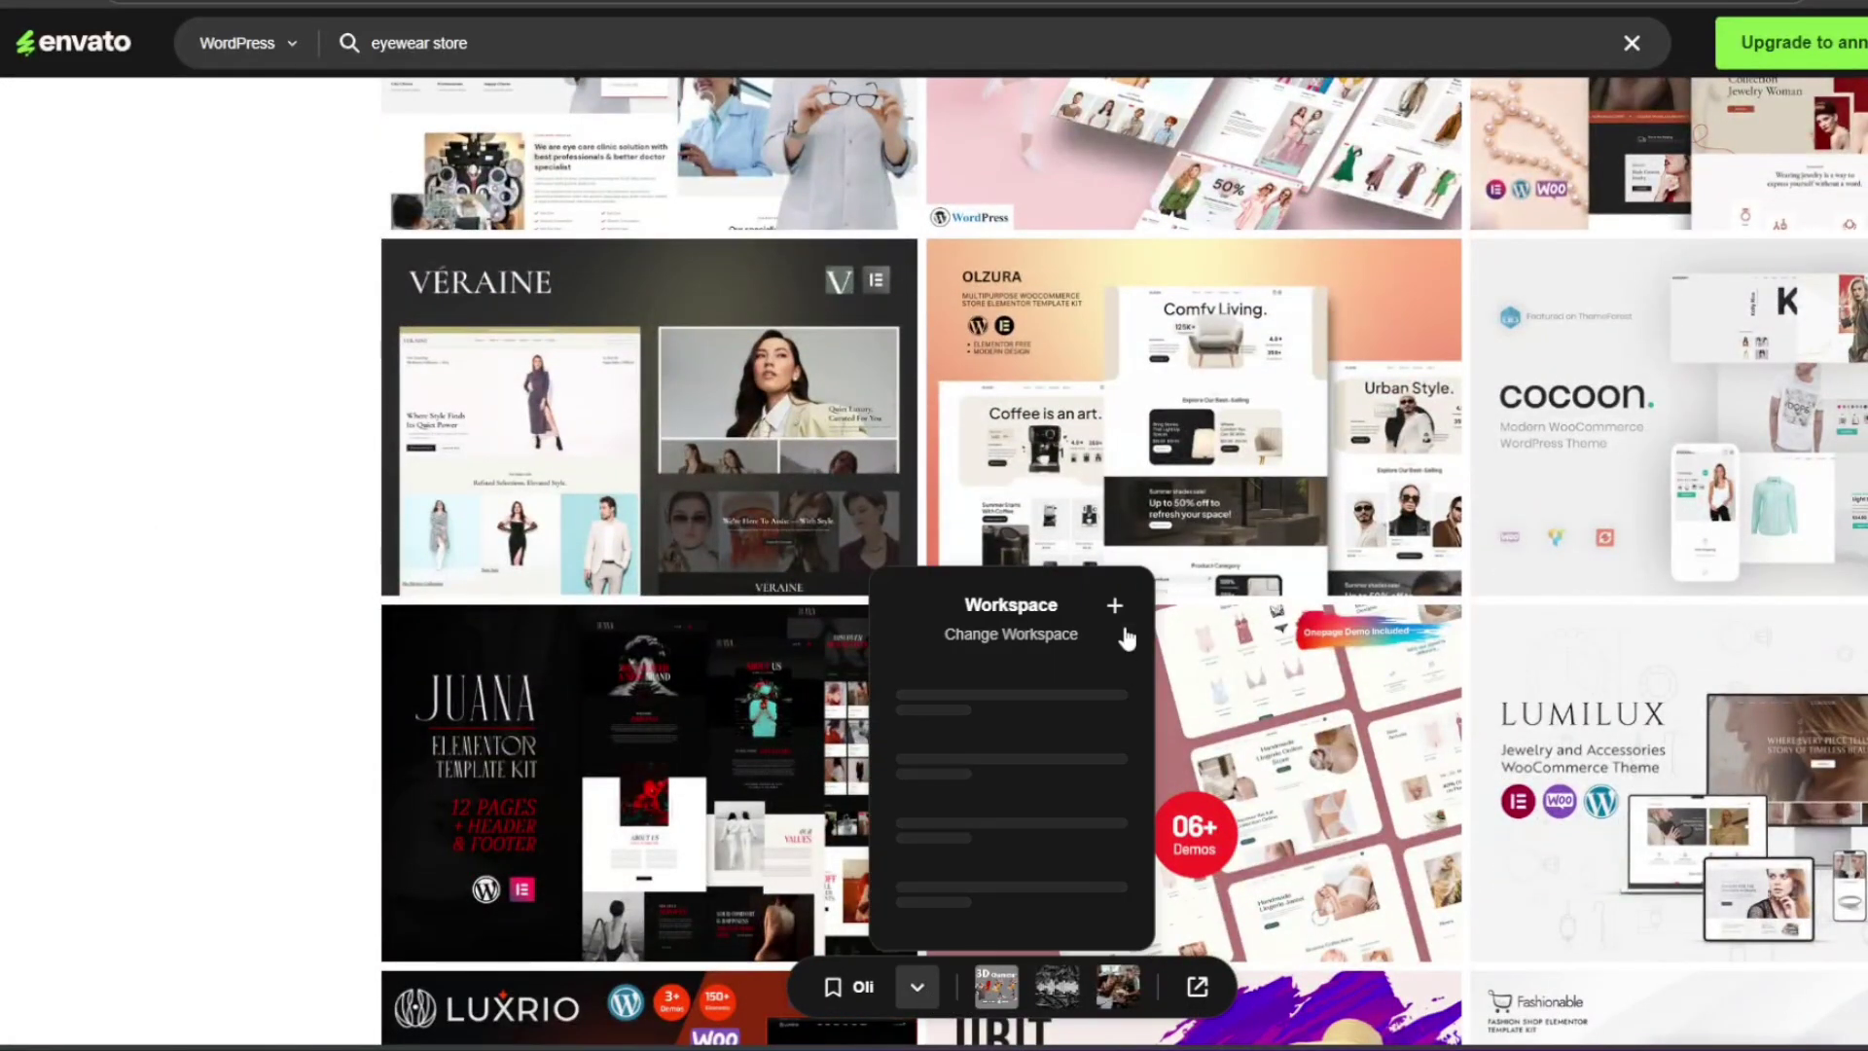
left_click(199, 671)
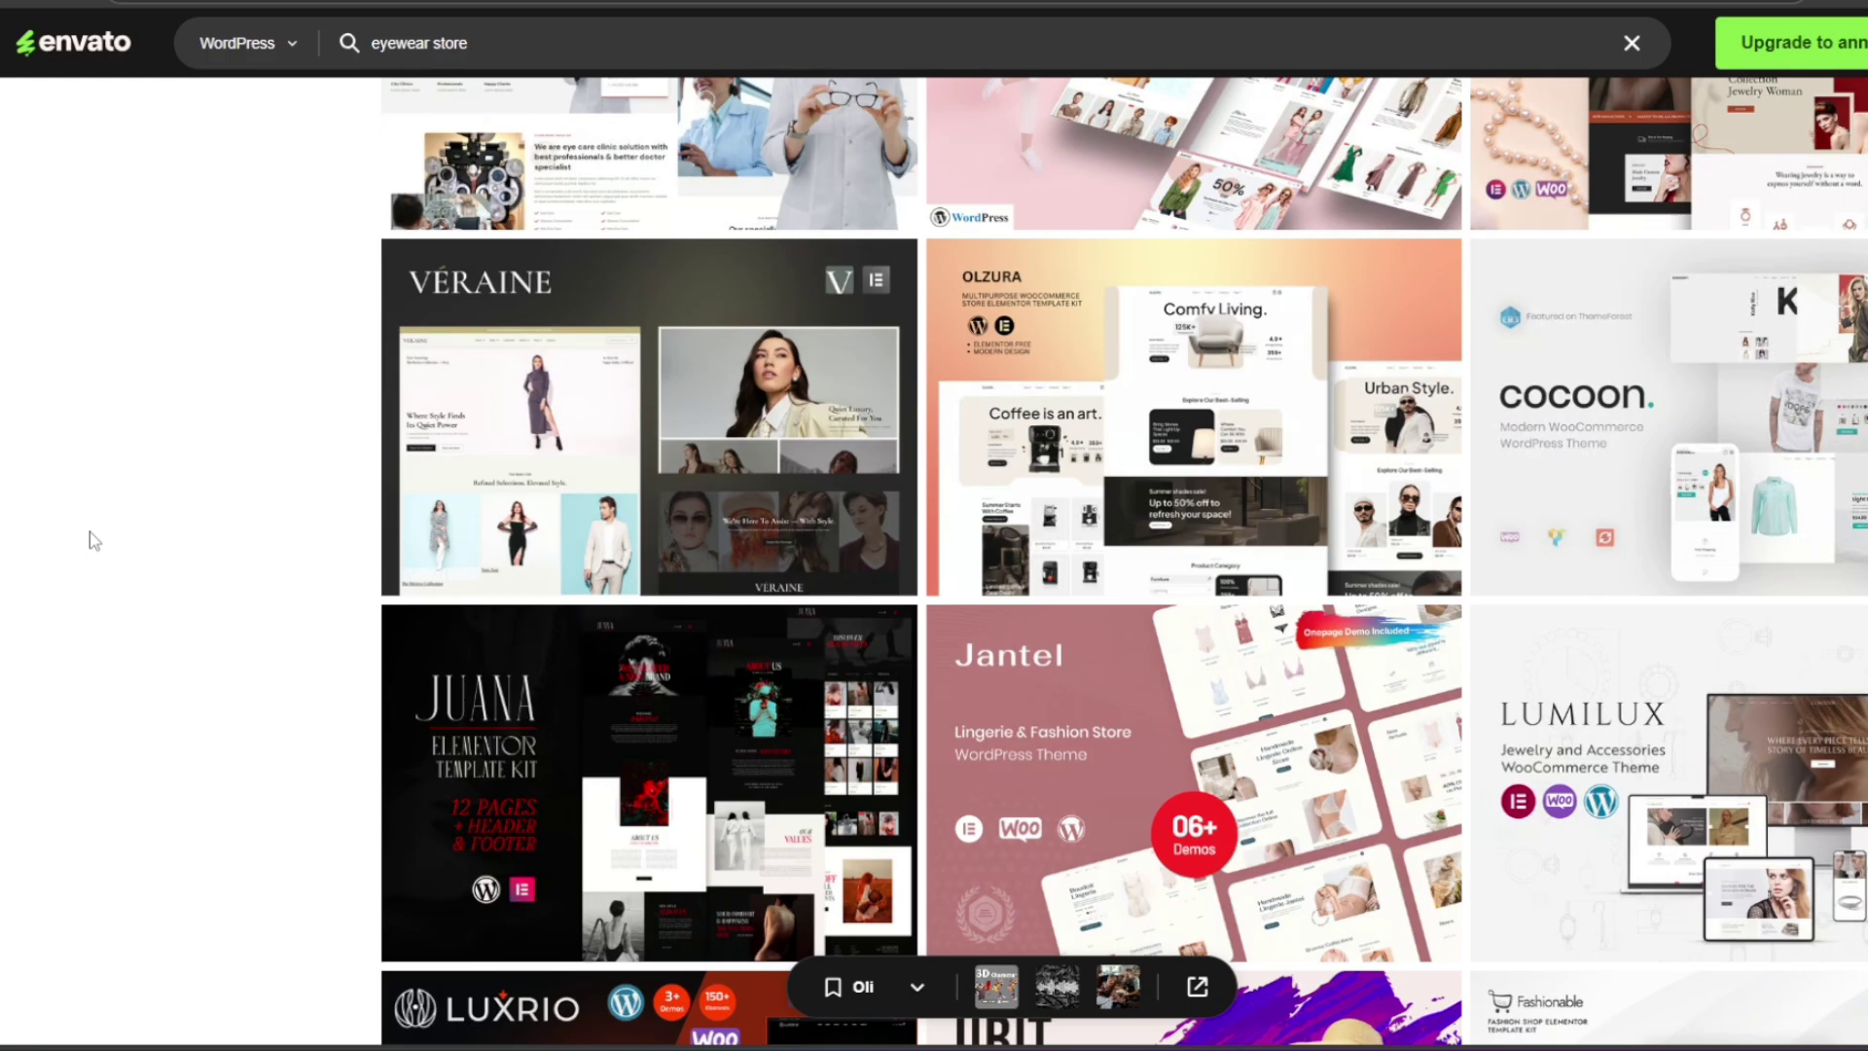
scroll(210, 444, "down", 5)
scroll(209, 444, "down", 5)
scroll(209, 444, "down", 5)
scroll(210, 444, "down", 5)
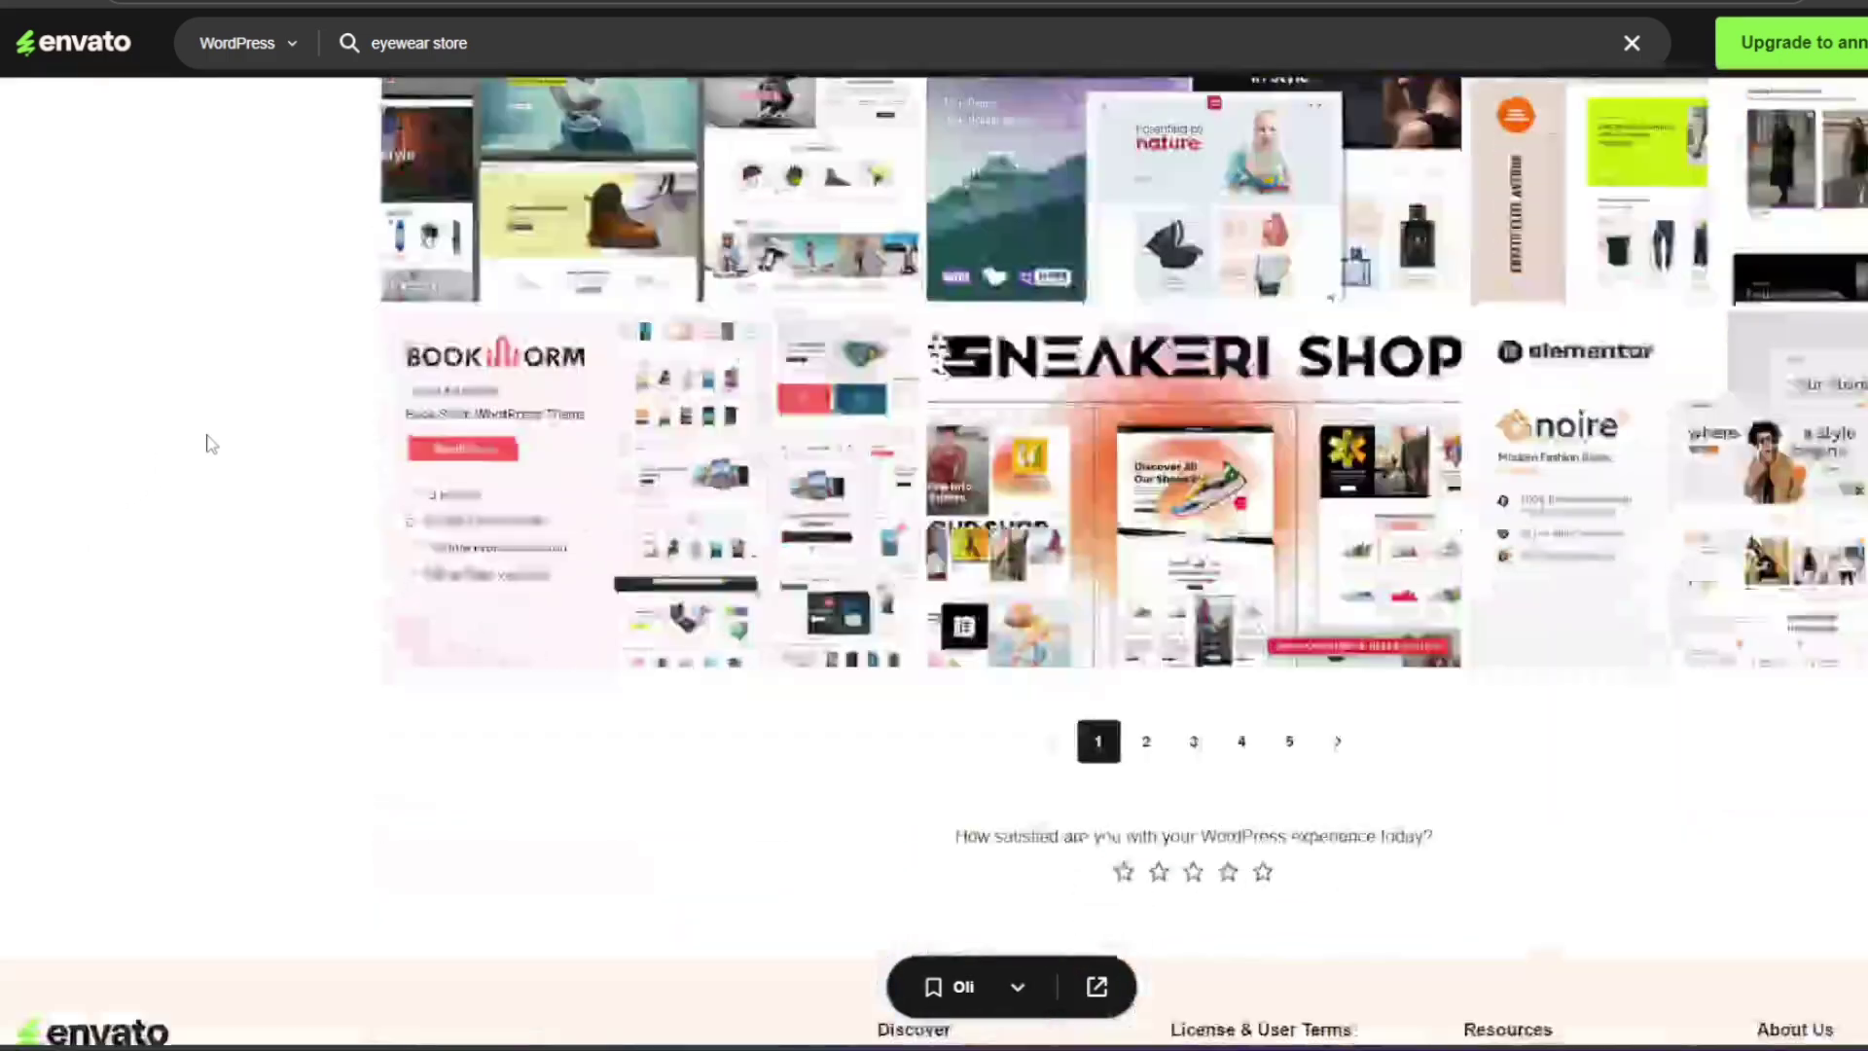
scroll(214, 445, "down", 3)
scroll(226, 450, "up", 8)
scroll(233, 457, "up", 8)
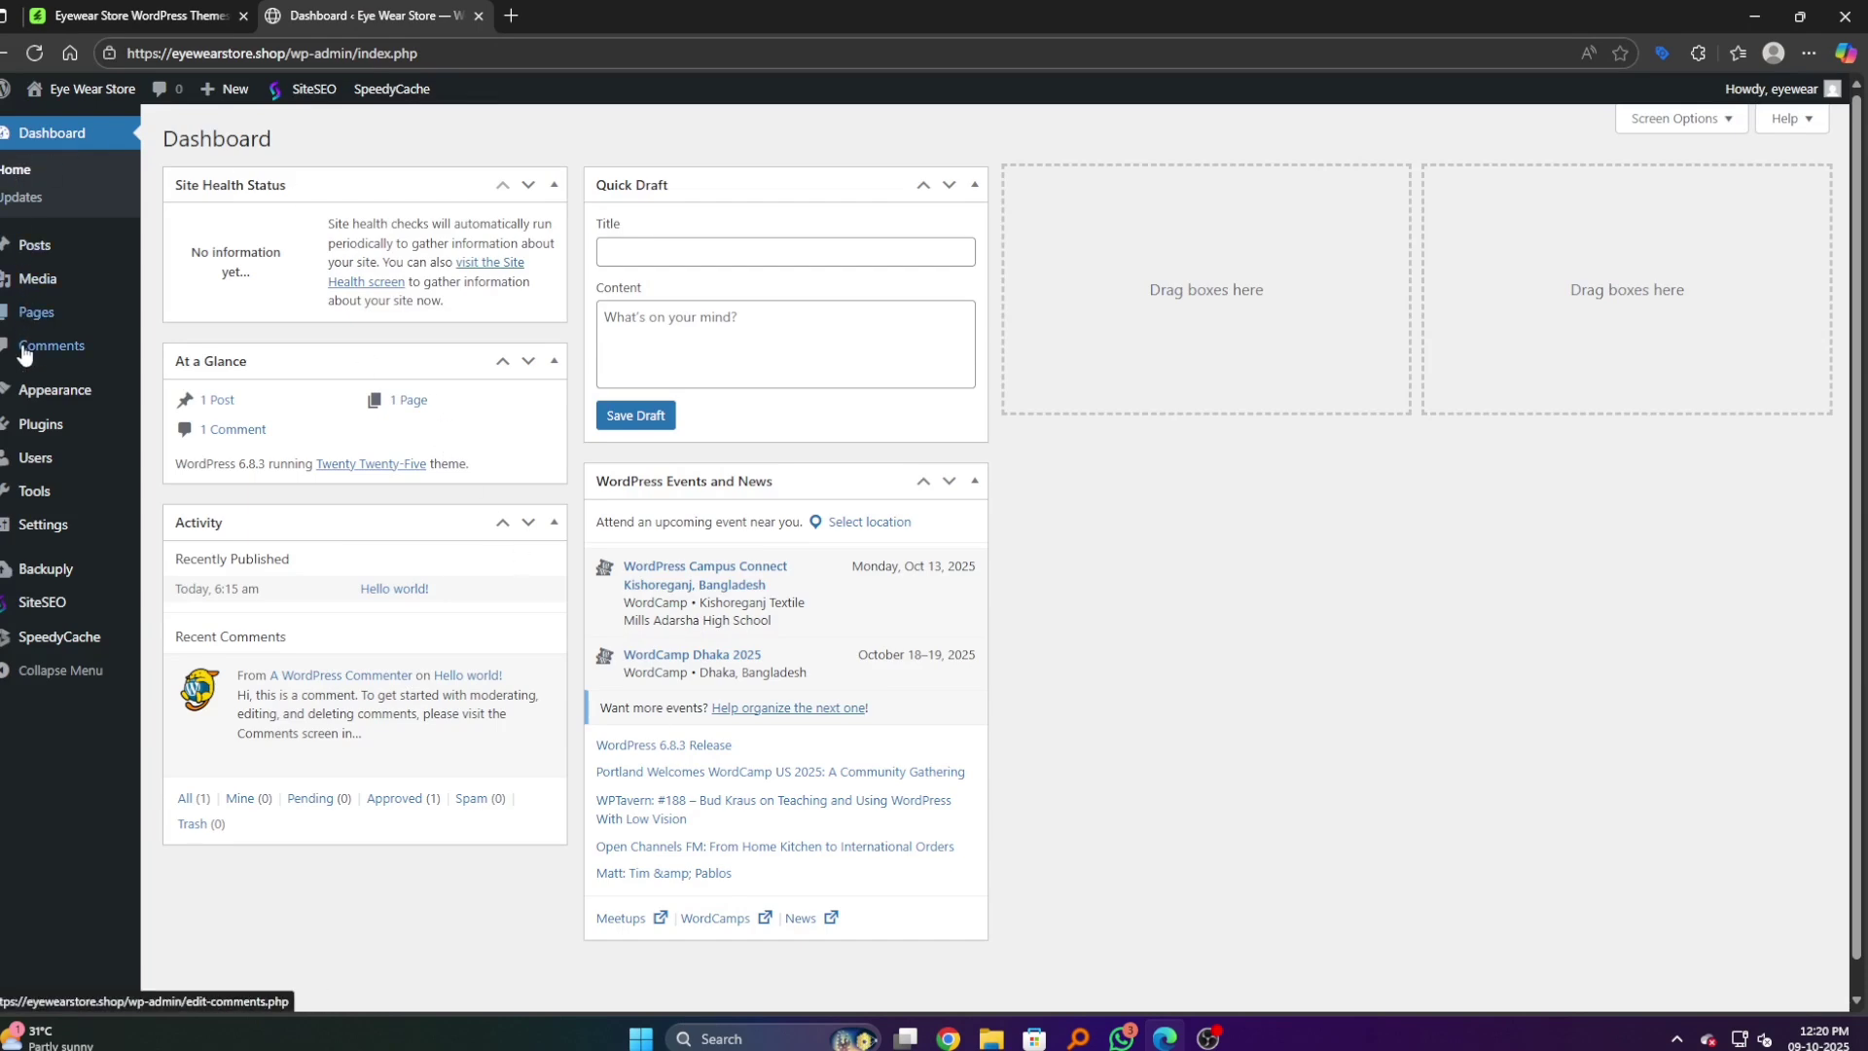
mouse_move(41, 423)
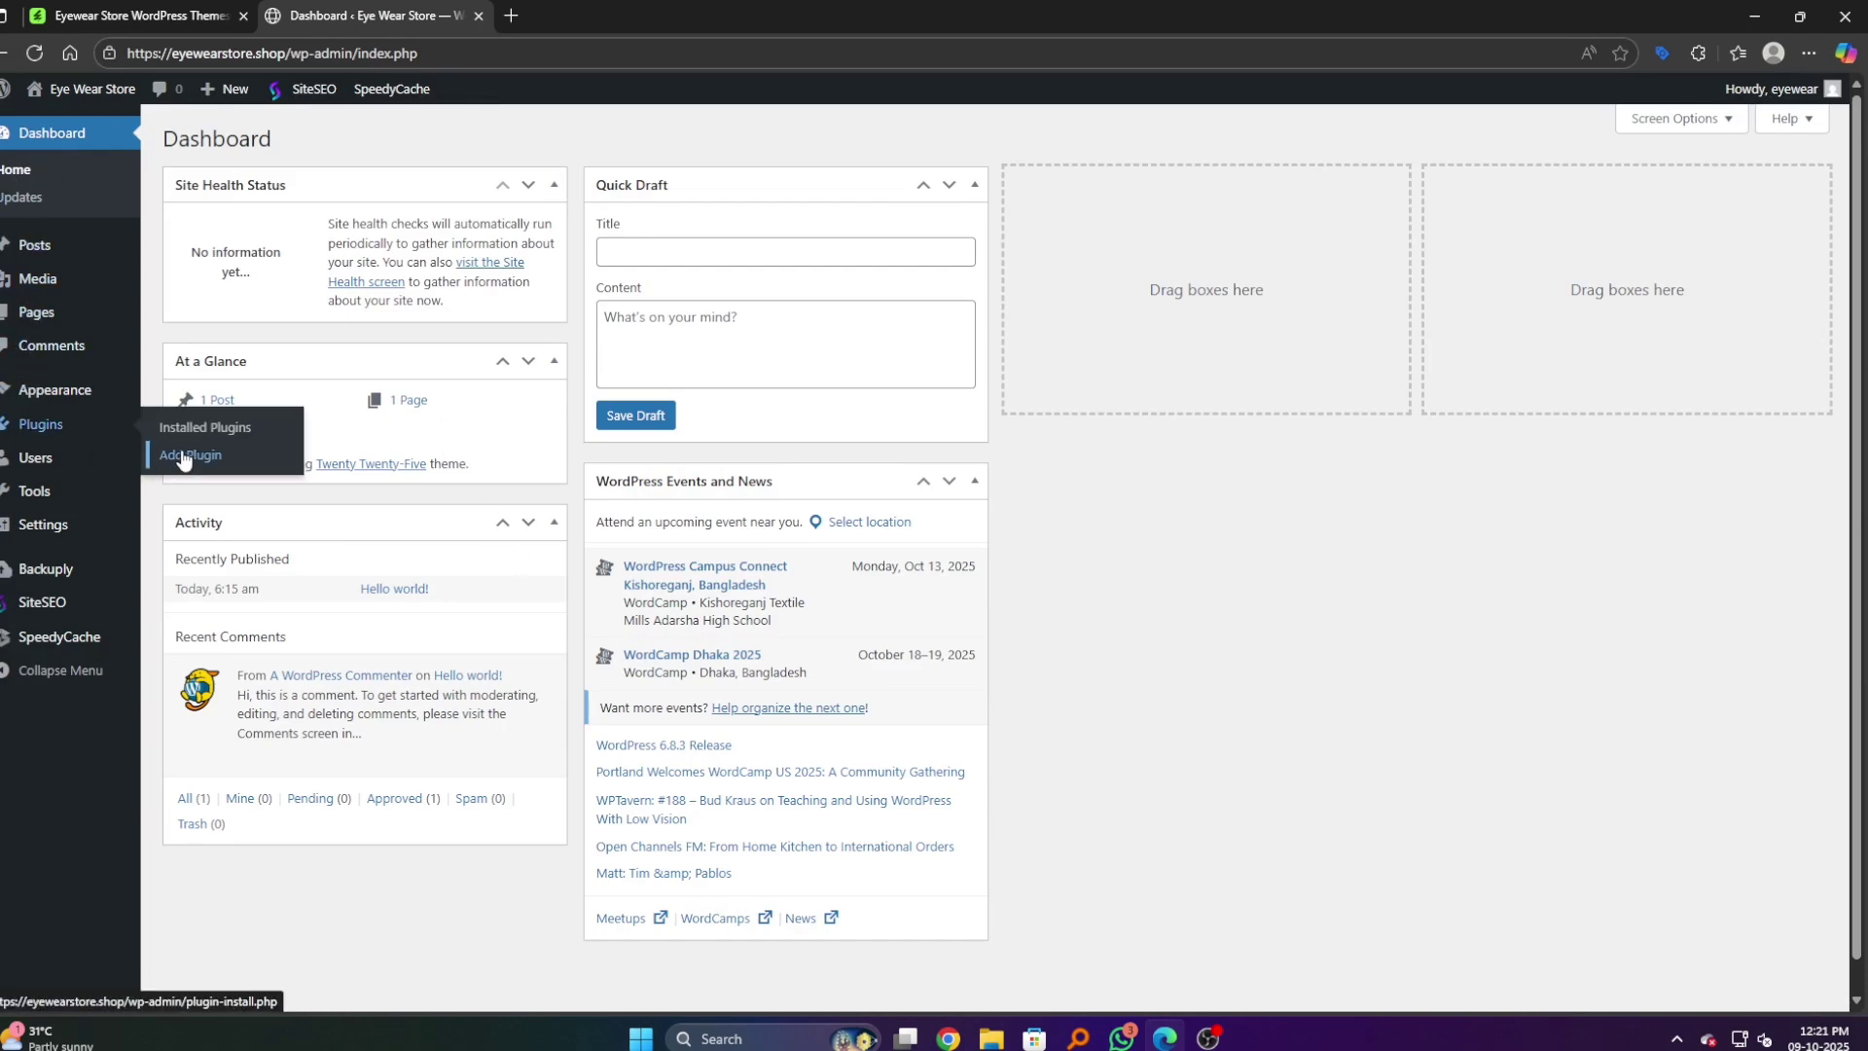
Step: Search plugins for 'envato t', then install and activate Template Kit – Import
left_click(185, 454)
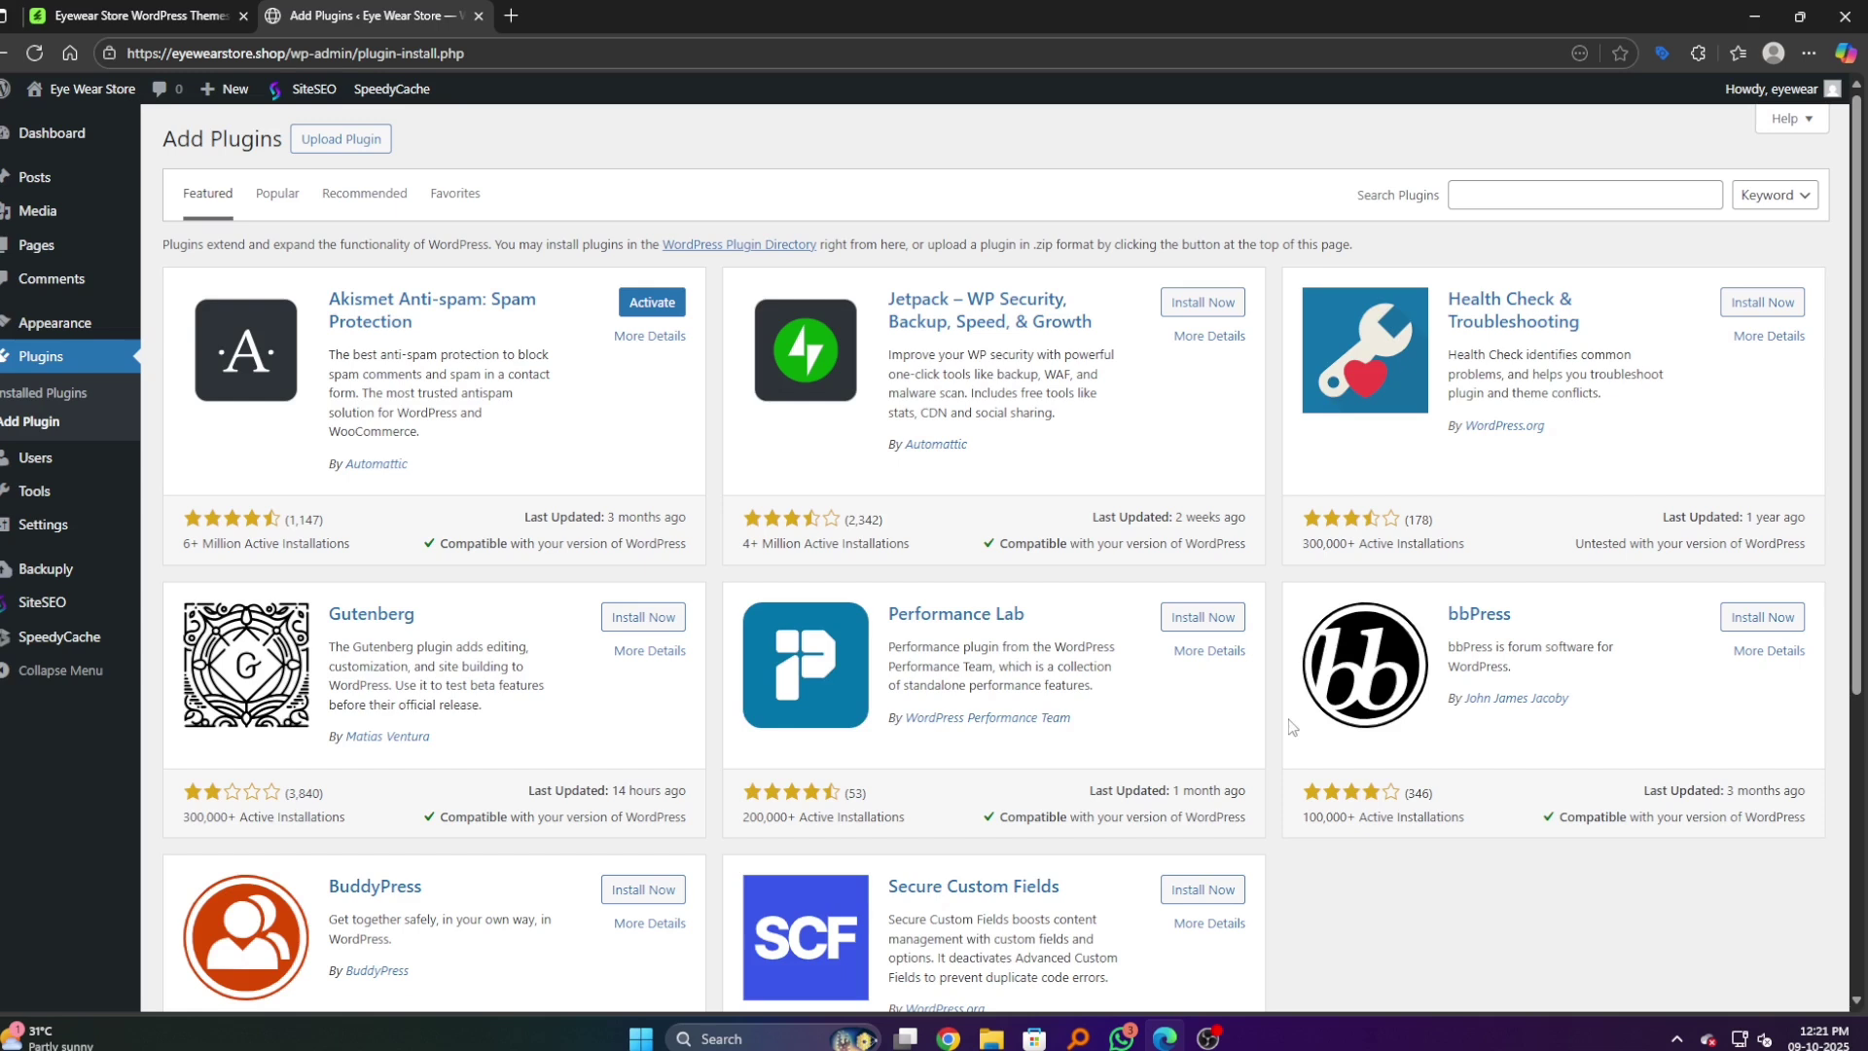
left_click(1531, 193)
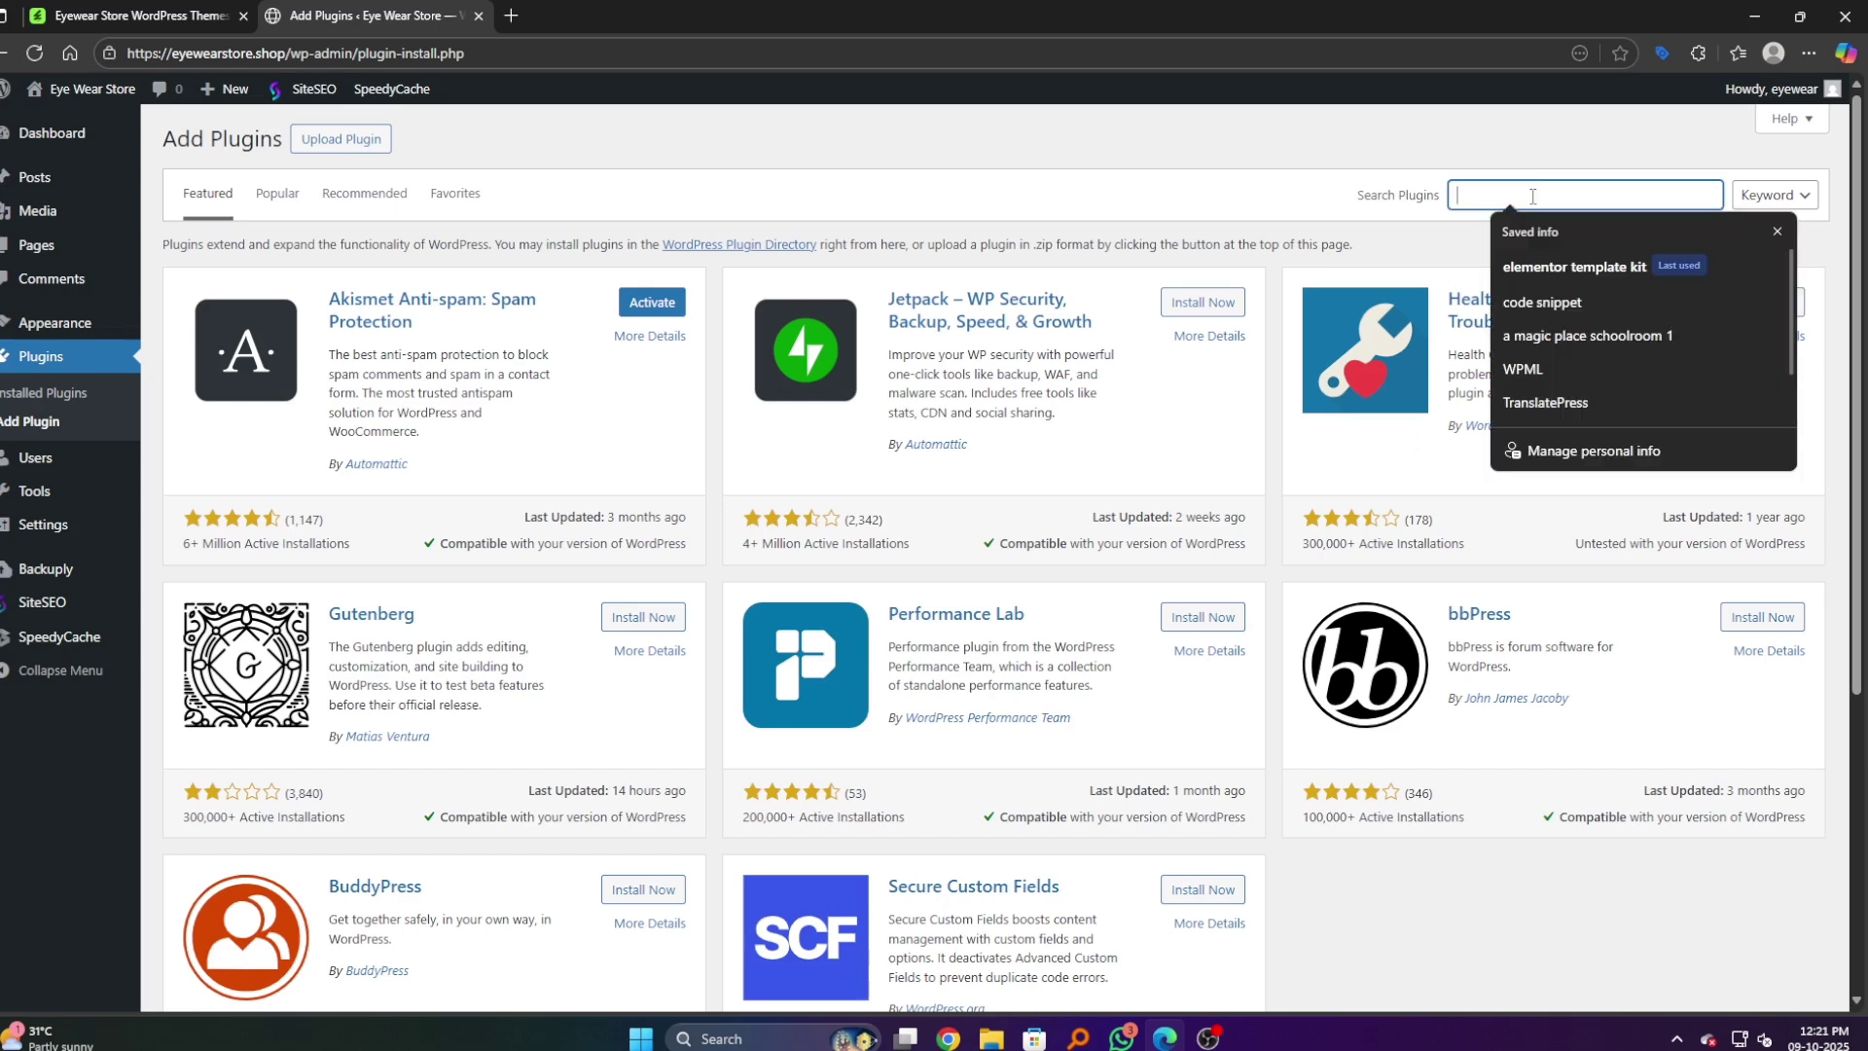
type("enva")
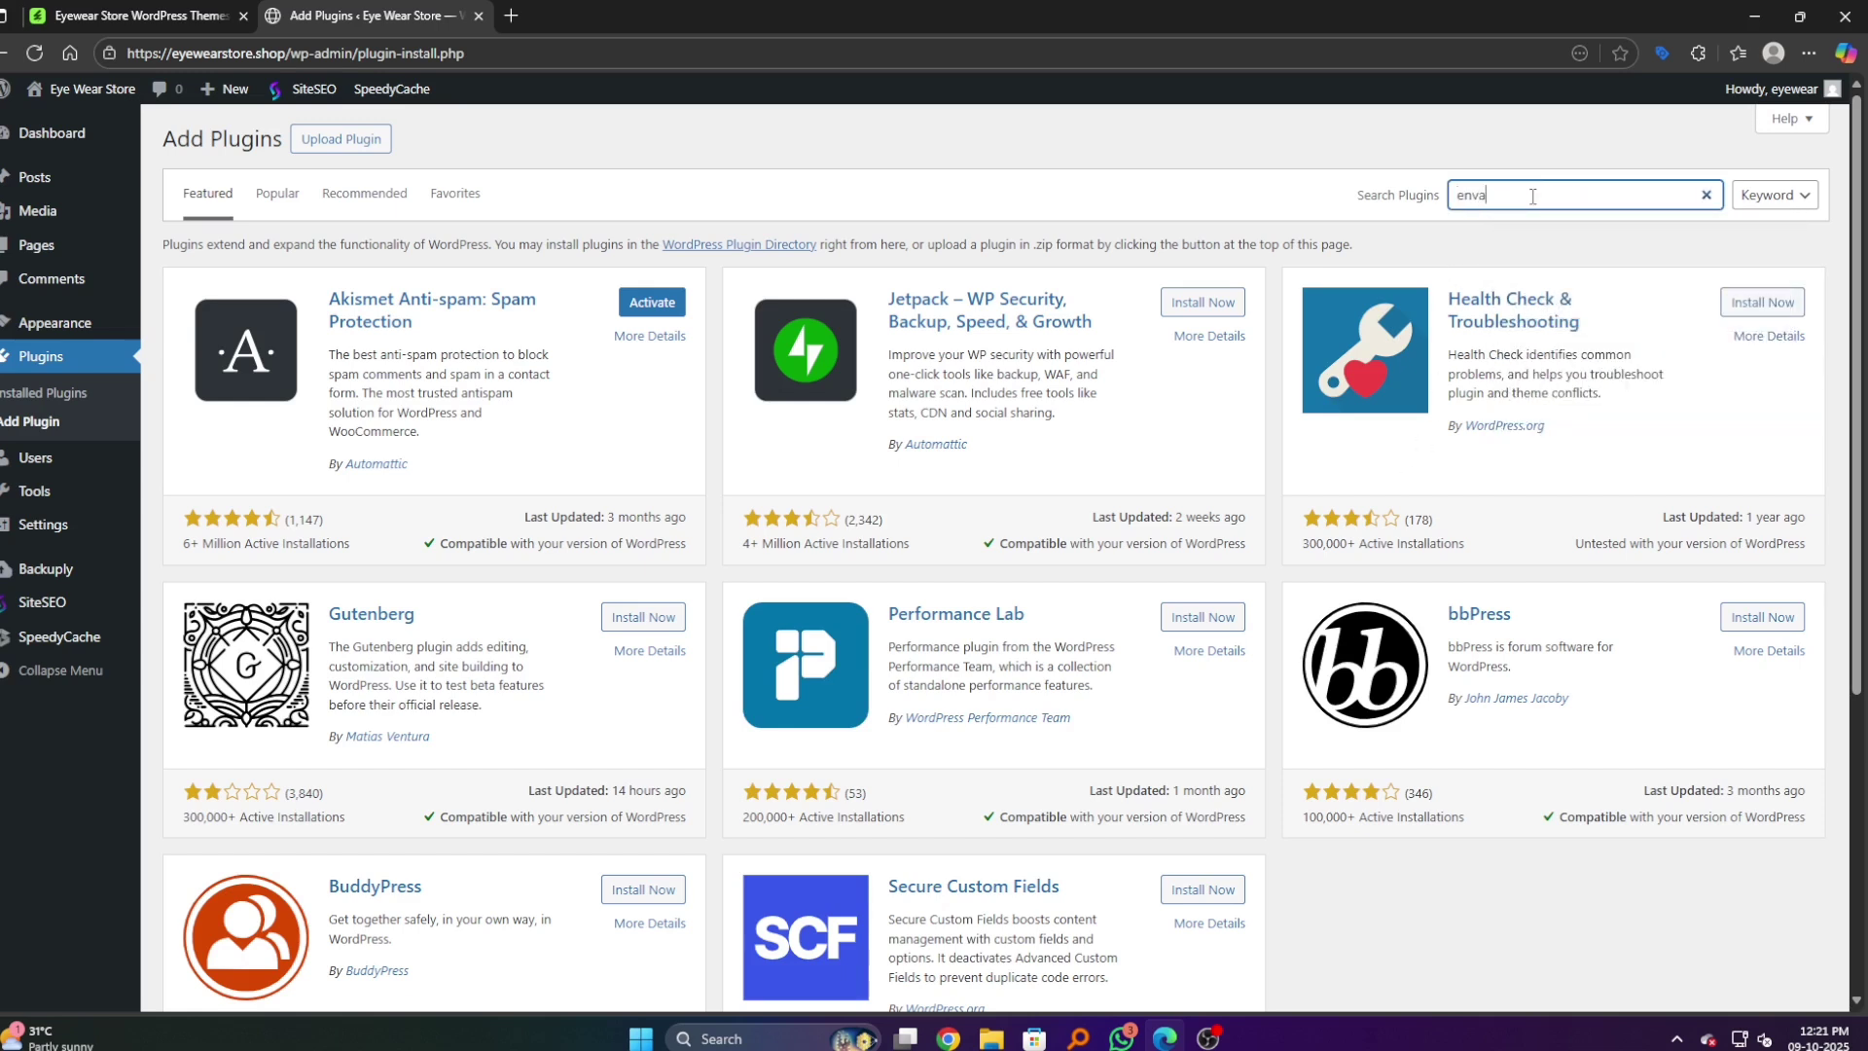
type("to template kit")
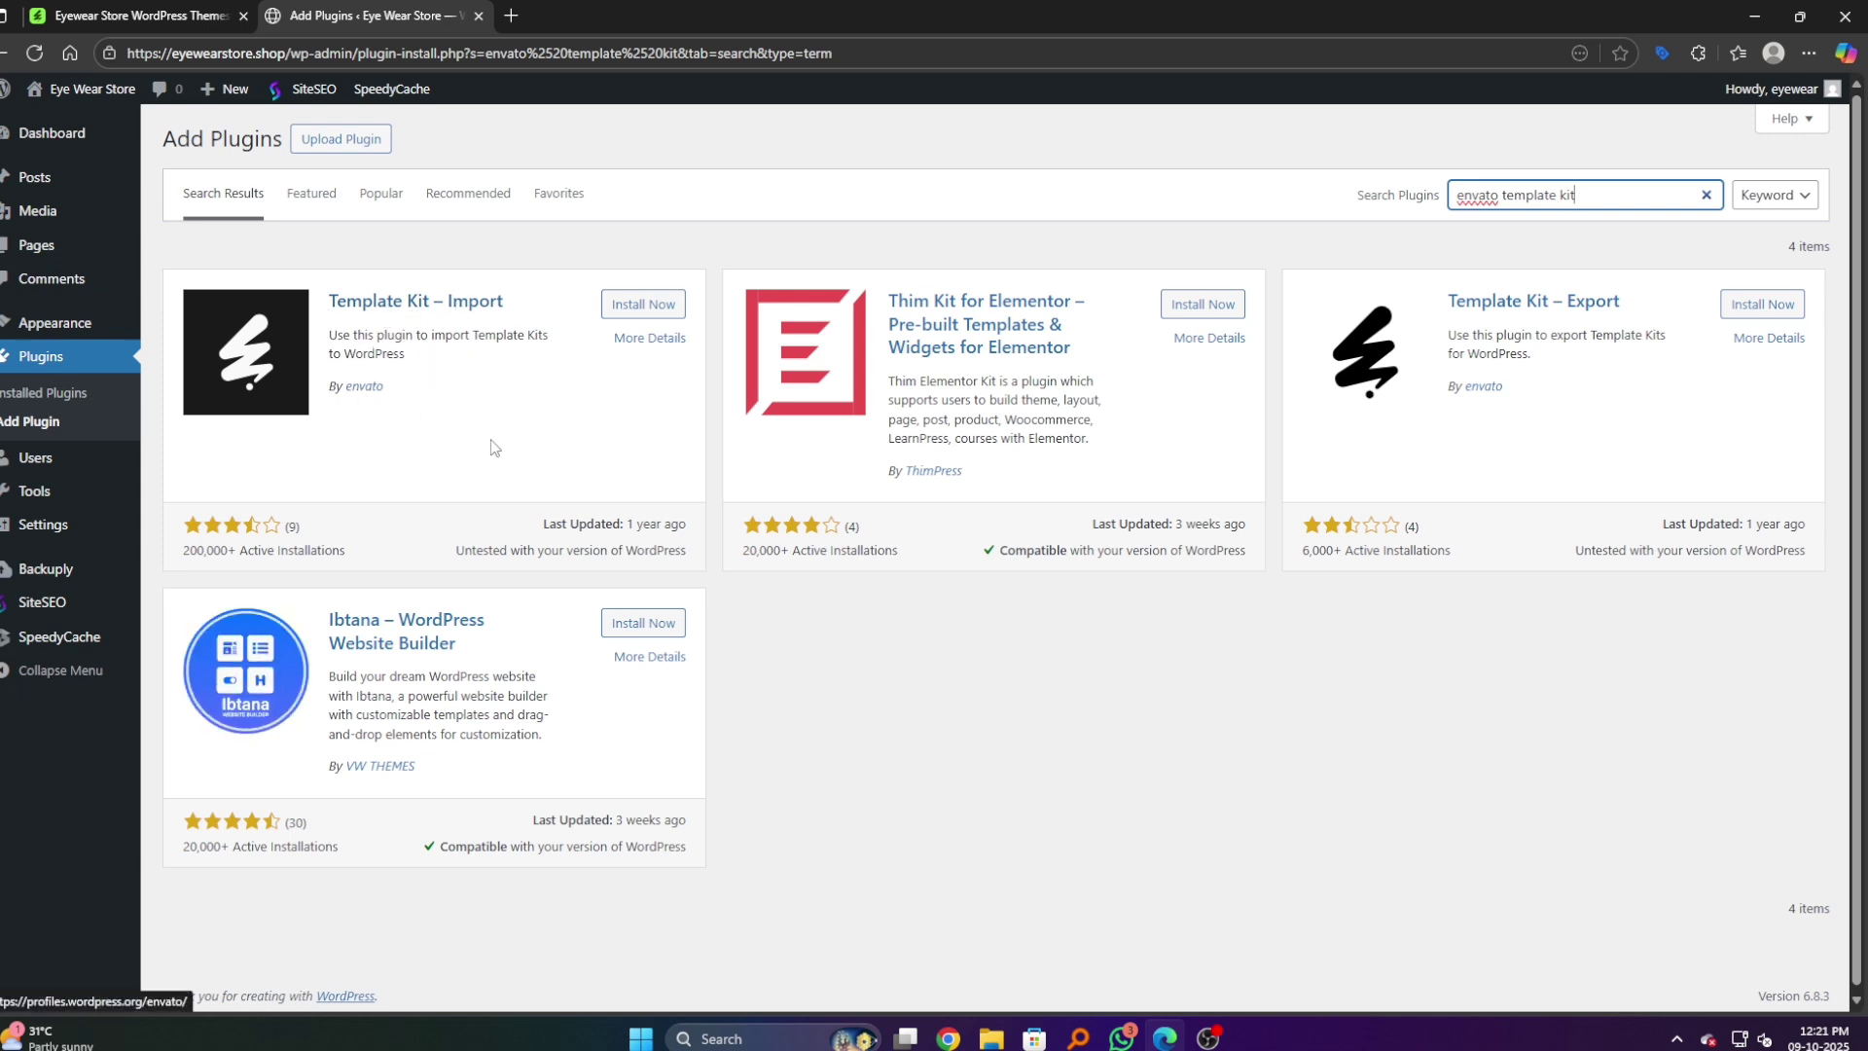
triple_click(633, 526)
left_click(651, 525)
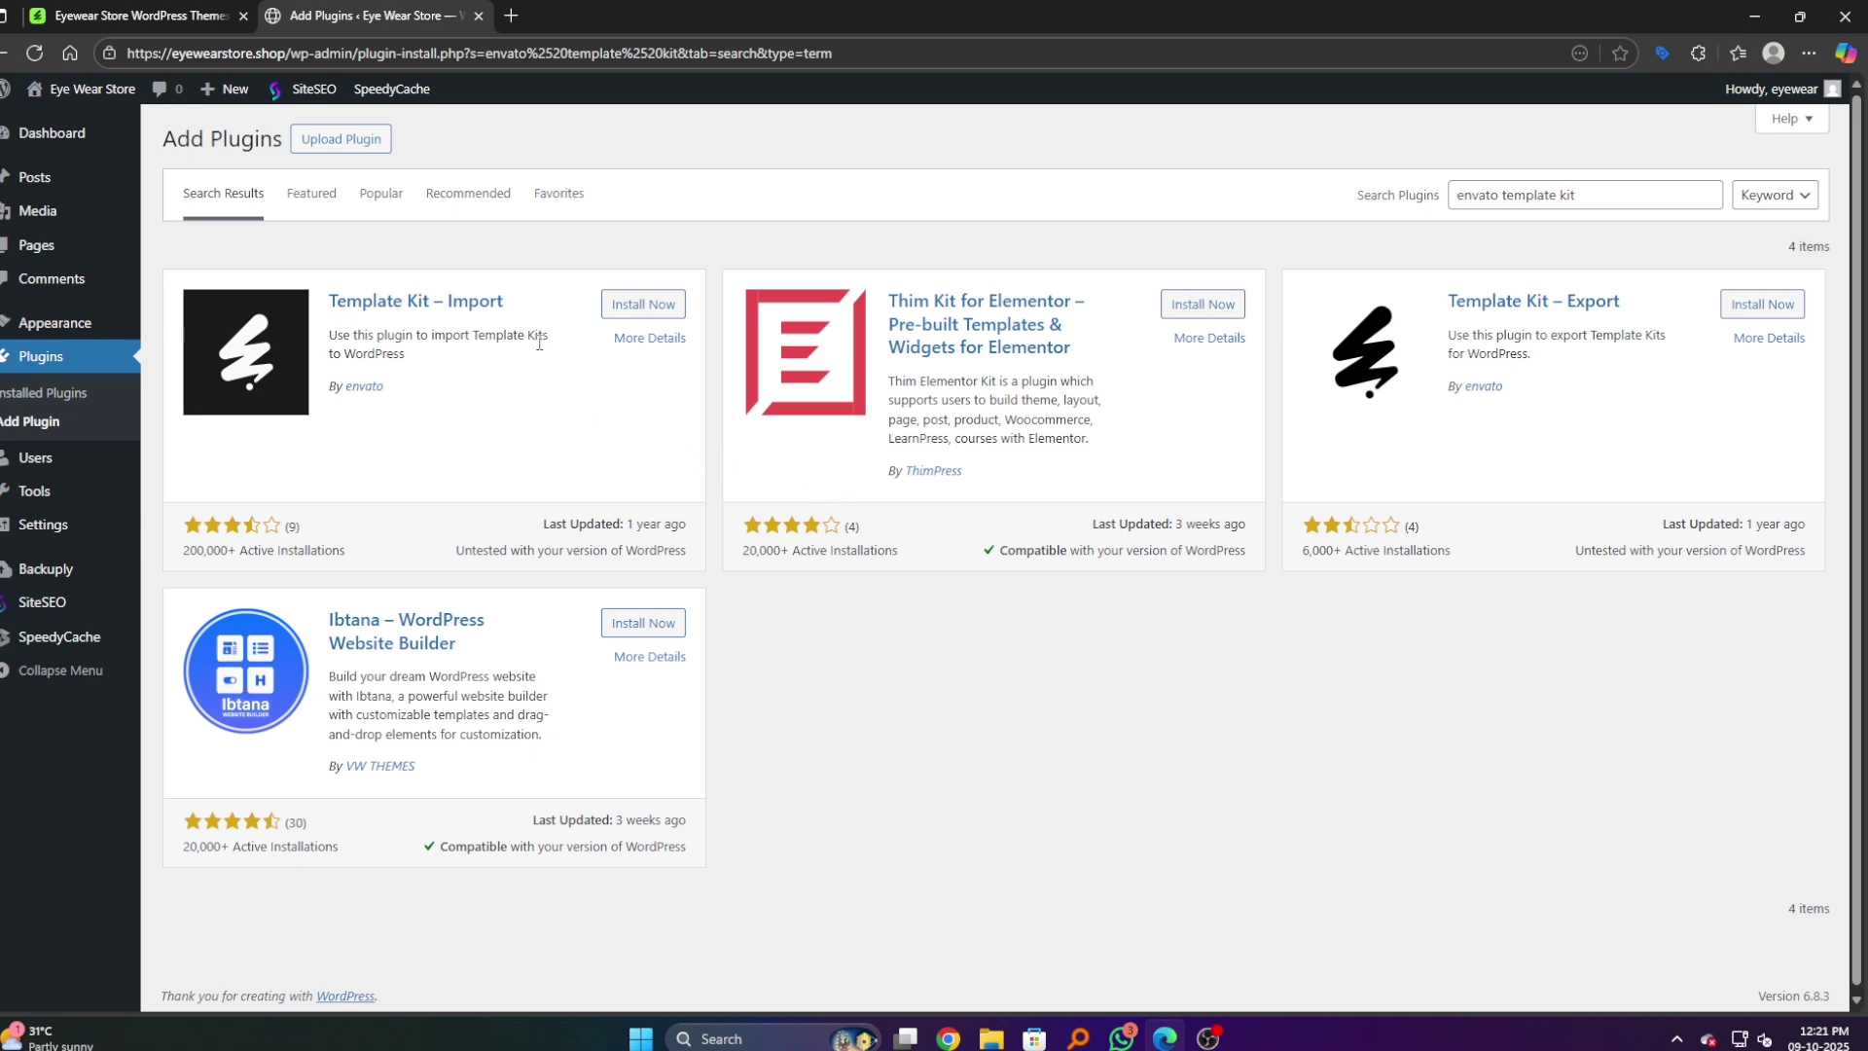
left_click(642, 304)
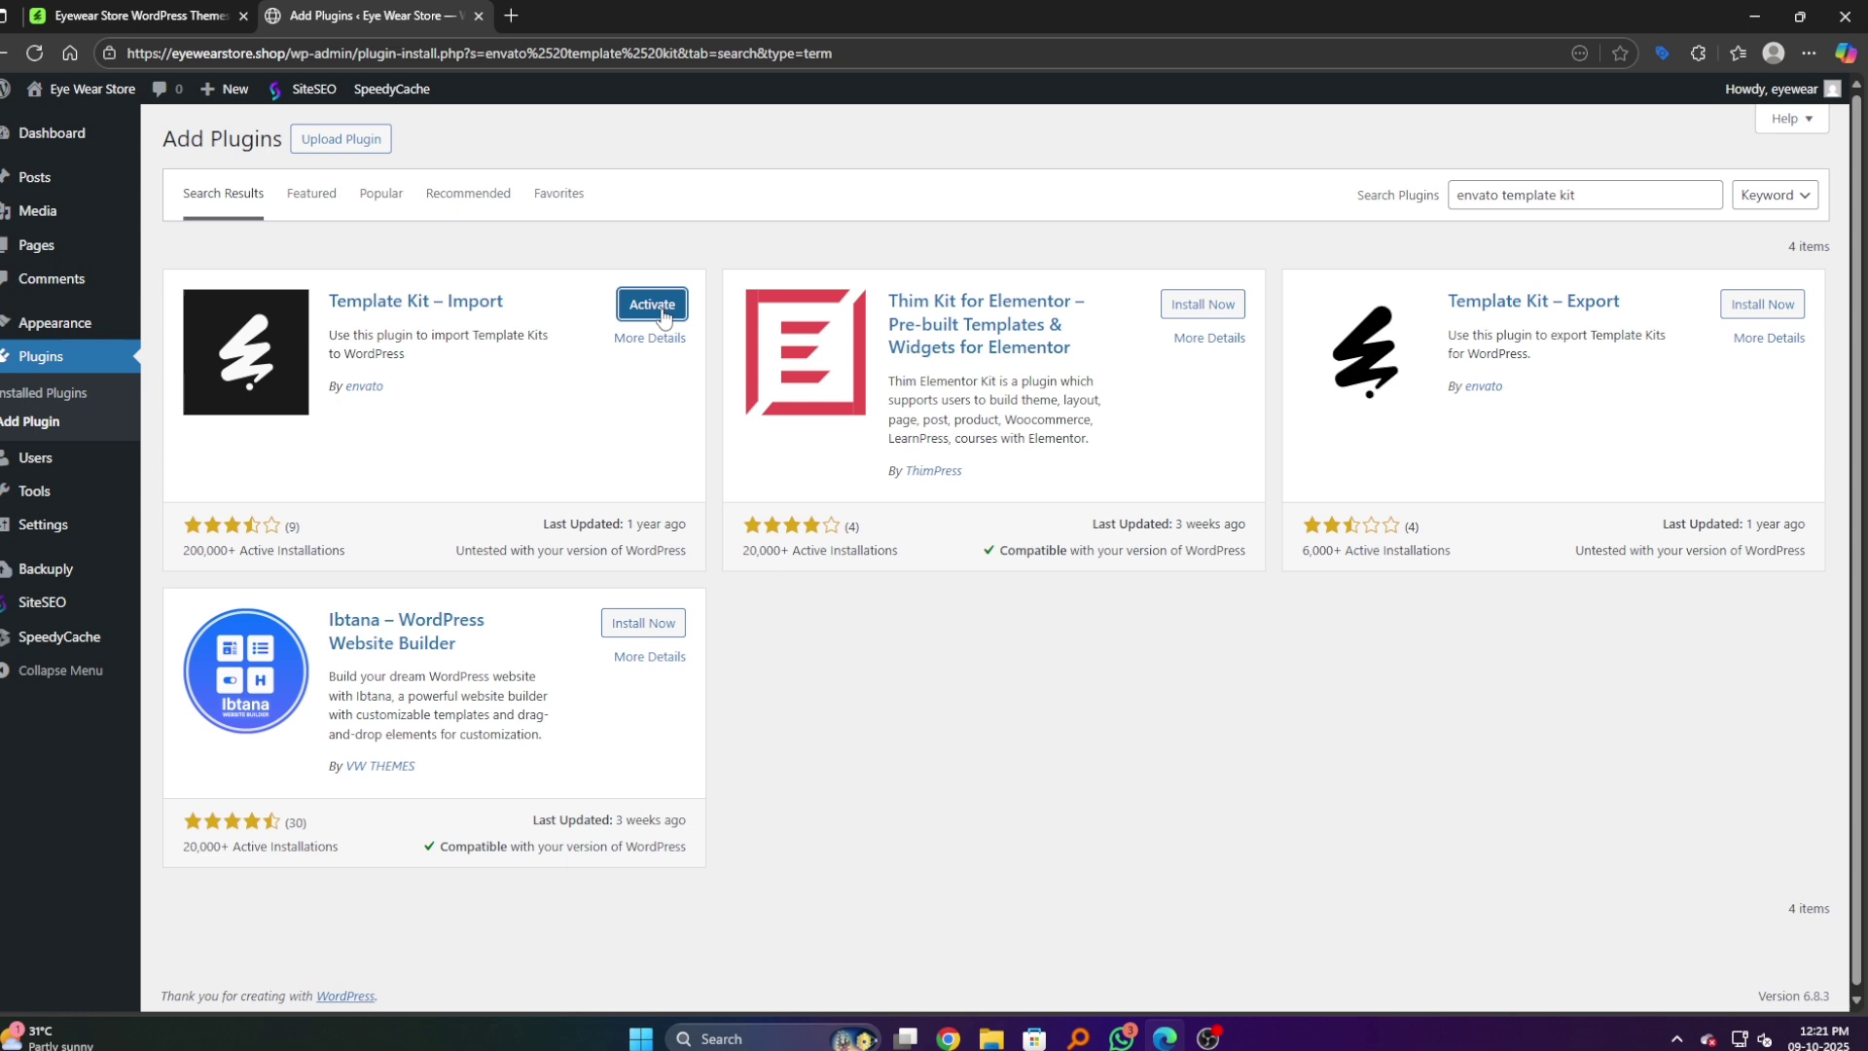
left_click(656, 307)
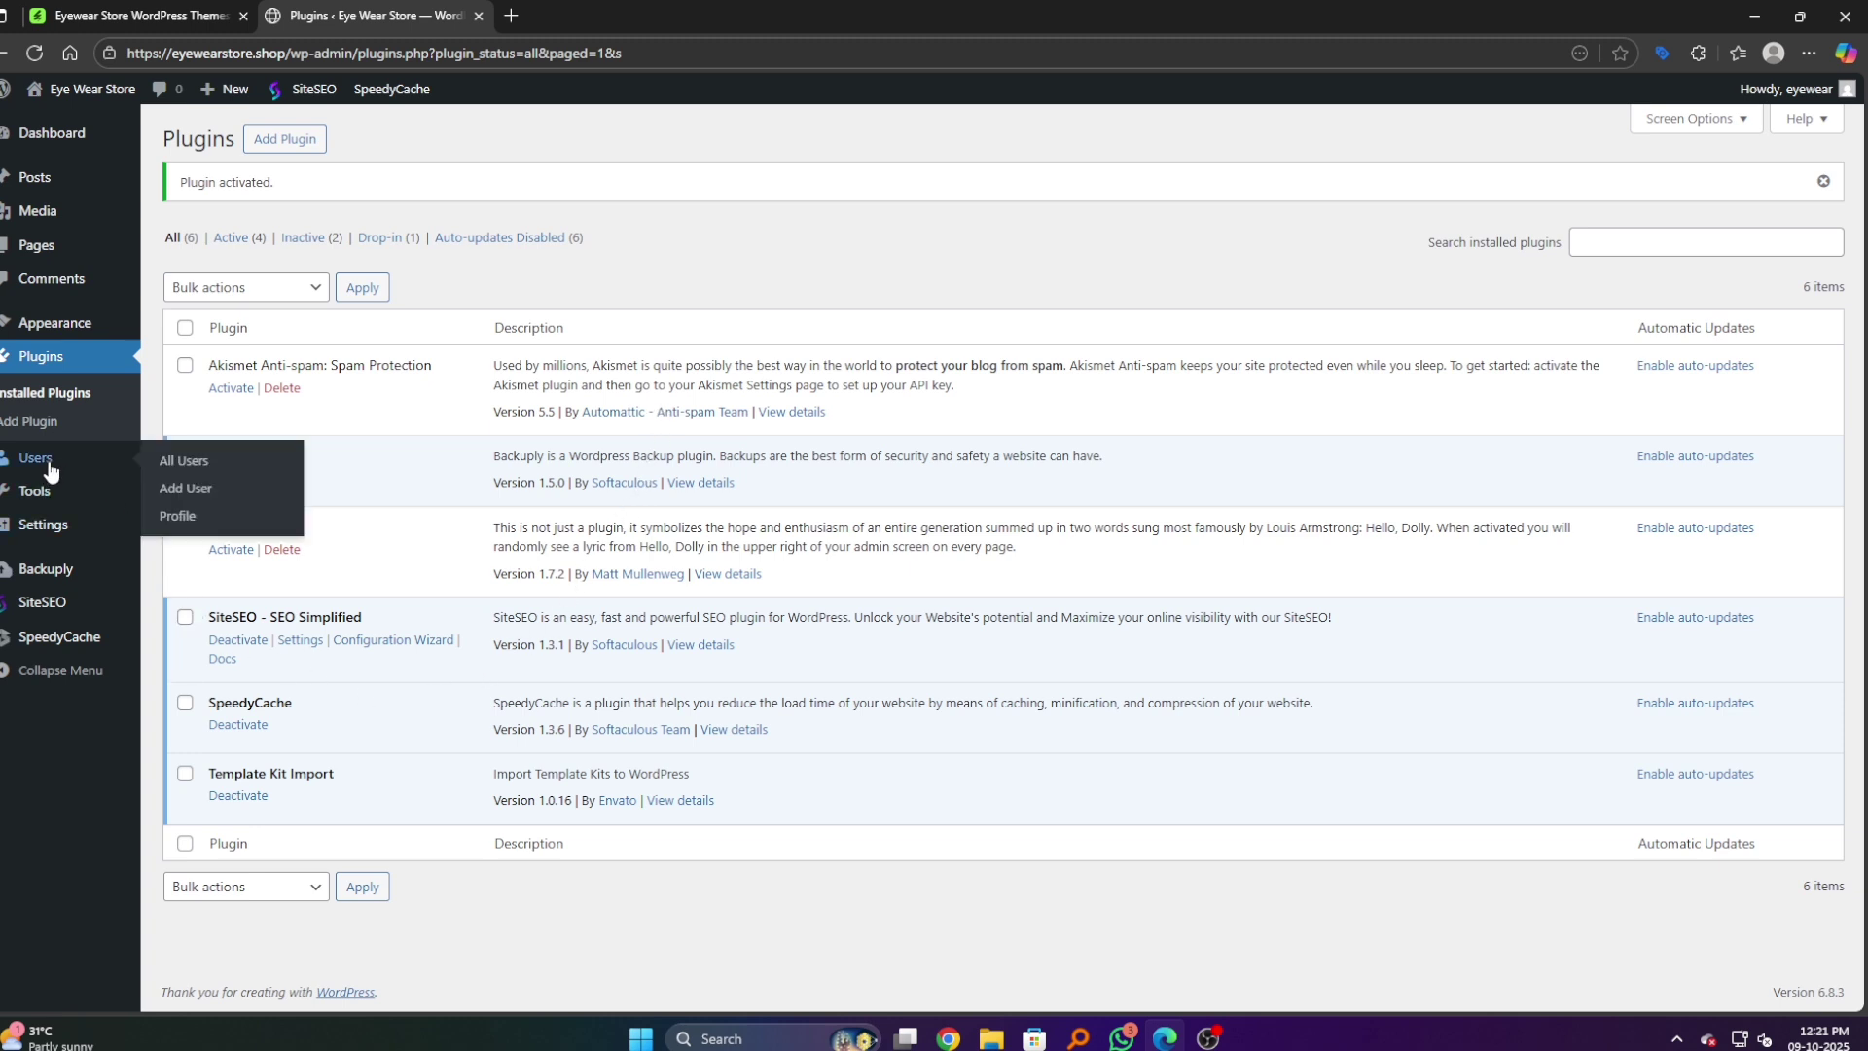
mouse_move(33, 490)
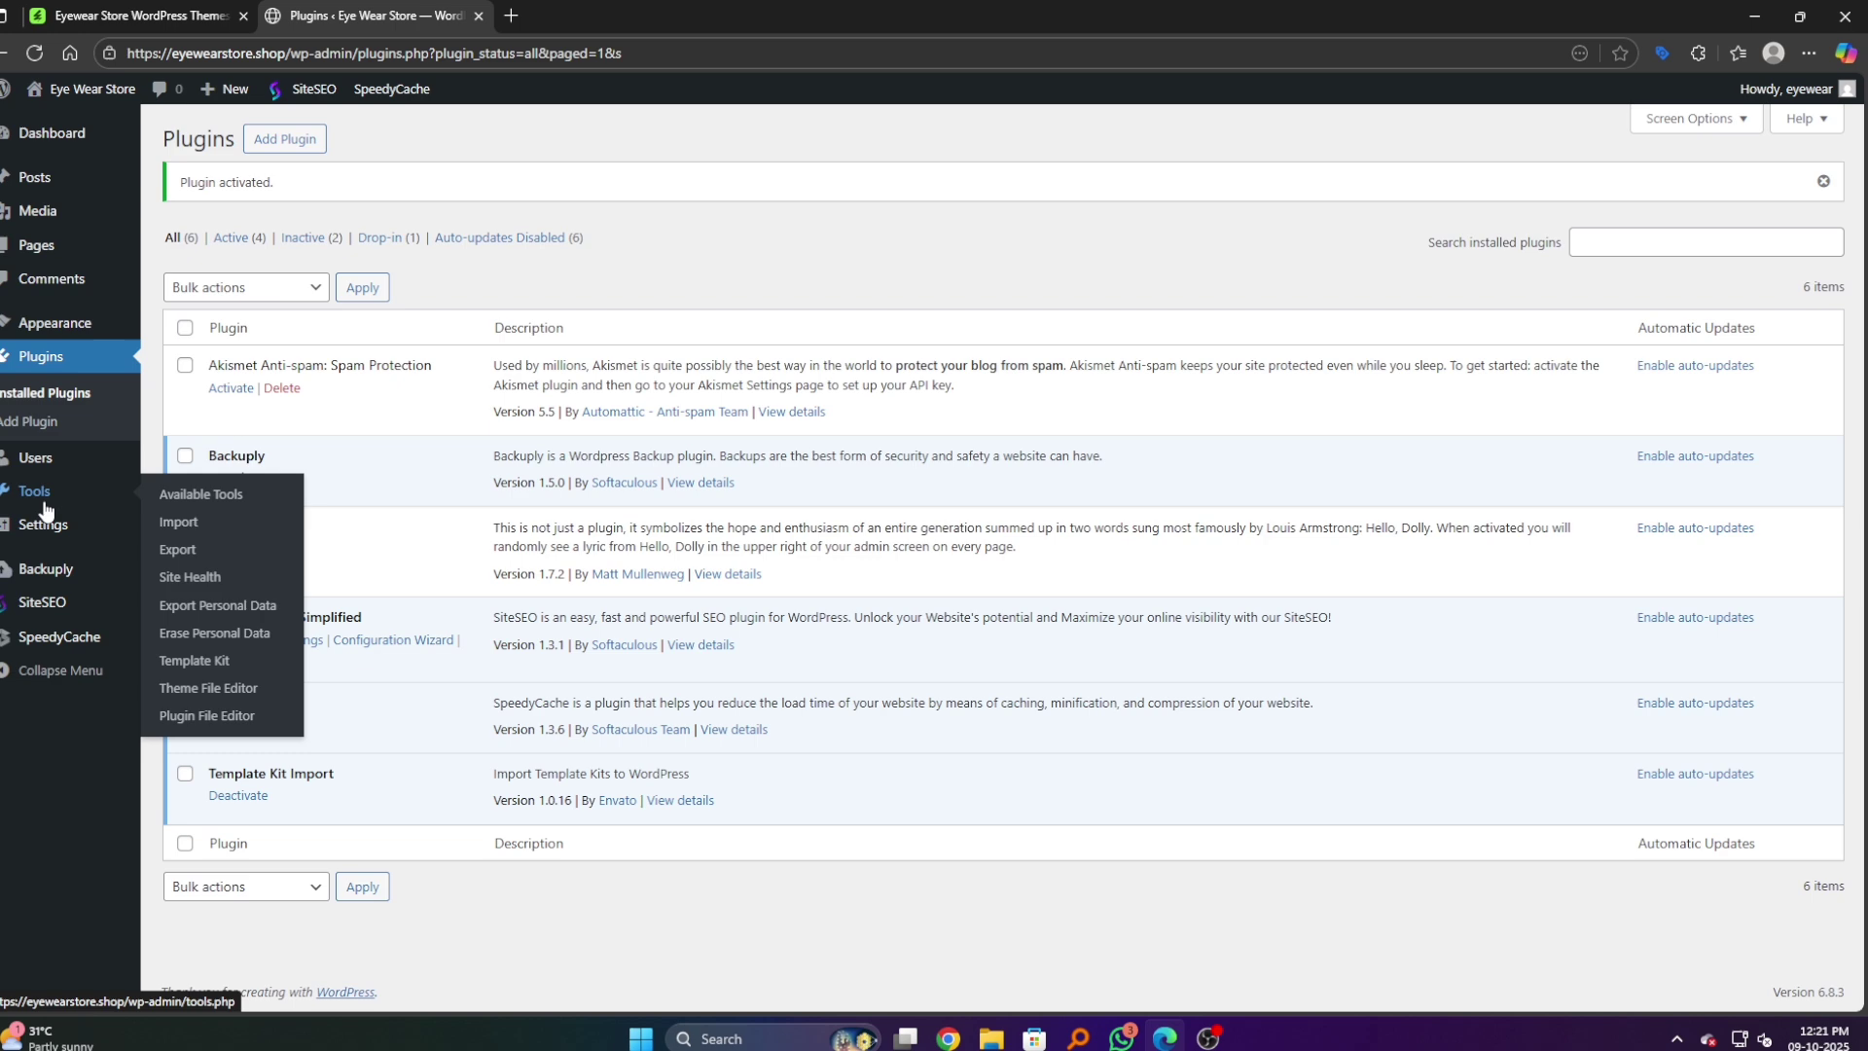
Step: Upload the glasseo eyewear store kit zip through the Template Kit importer
left_click(188, 663)
left_click(376, 751)
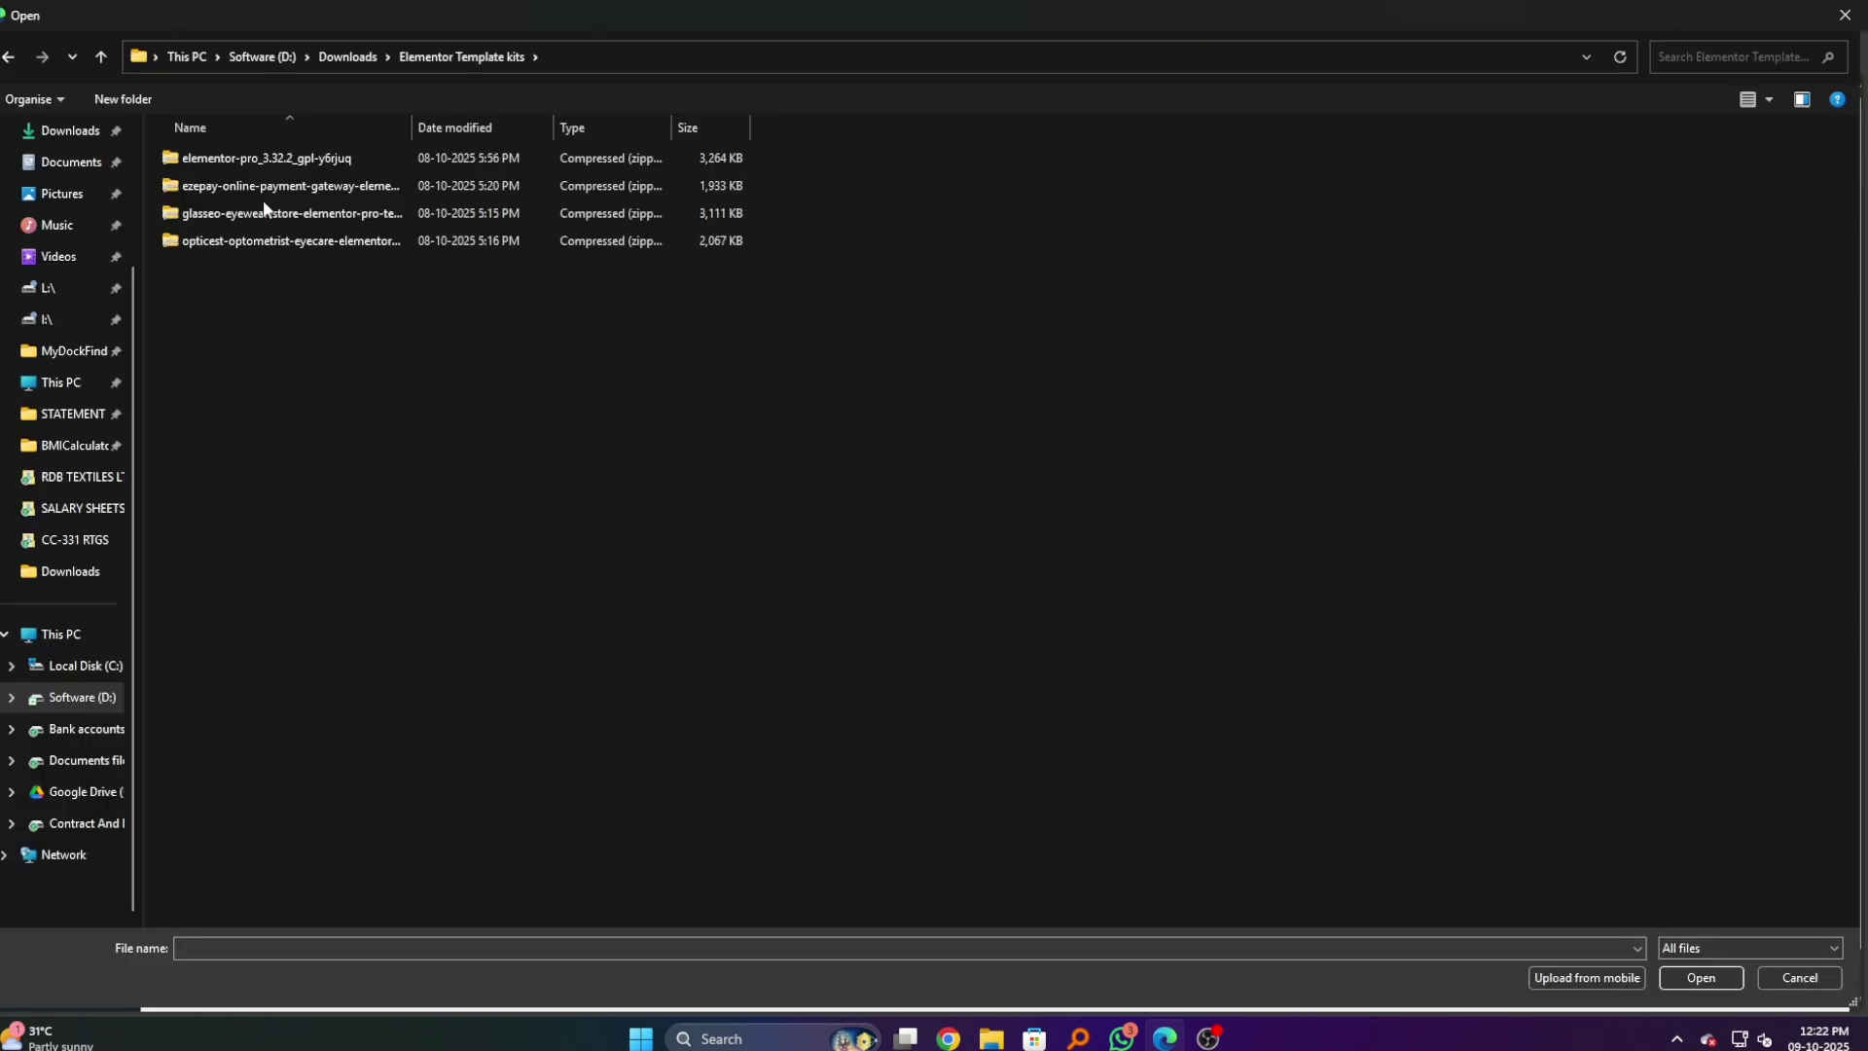
double_click(310, 226)
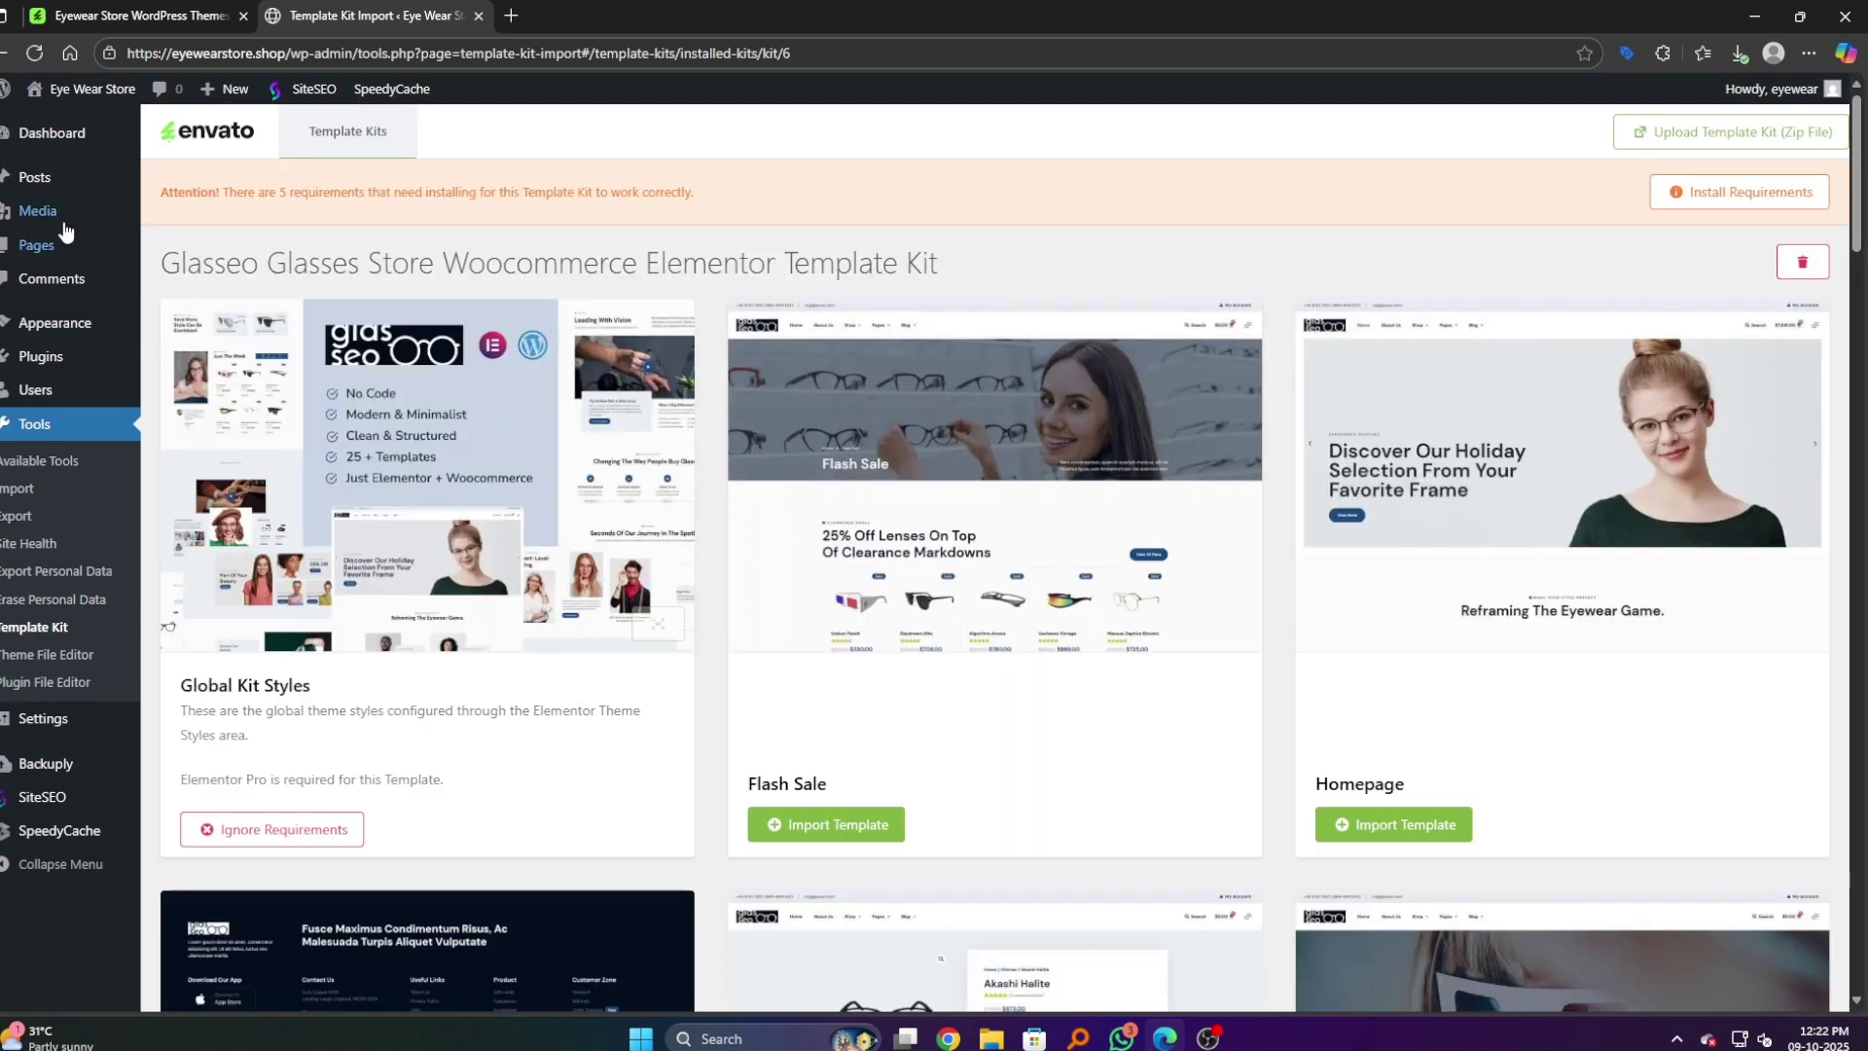
Step: Install the kit's missing requirements WooCommerce and Elementor, leaving Elementor Pro unchecked
left_click_drag(173, 208, 343, 212)
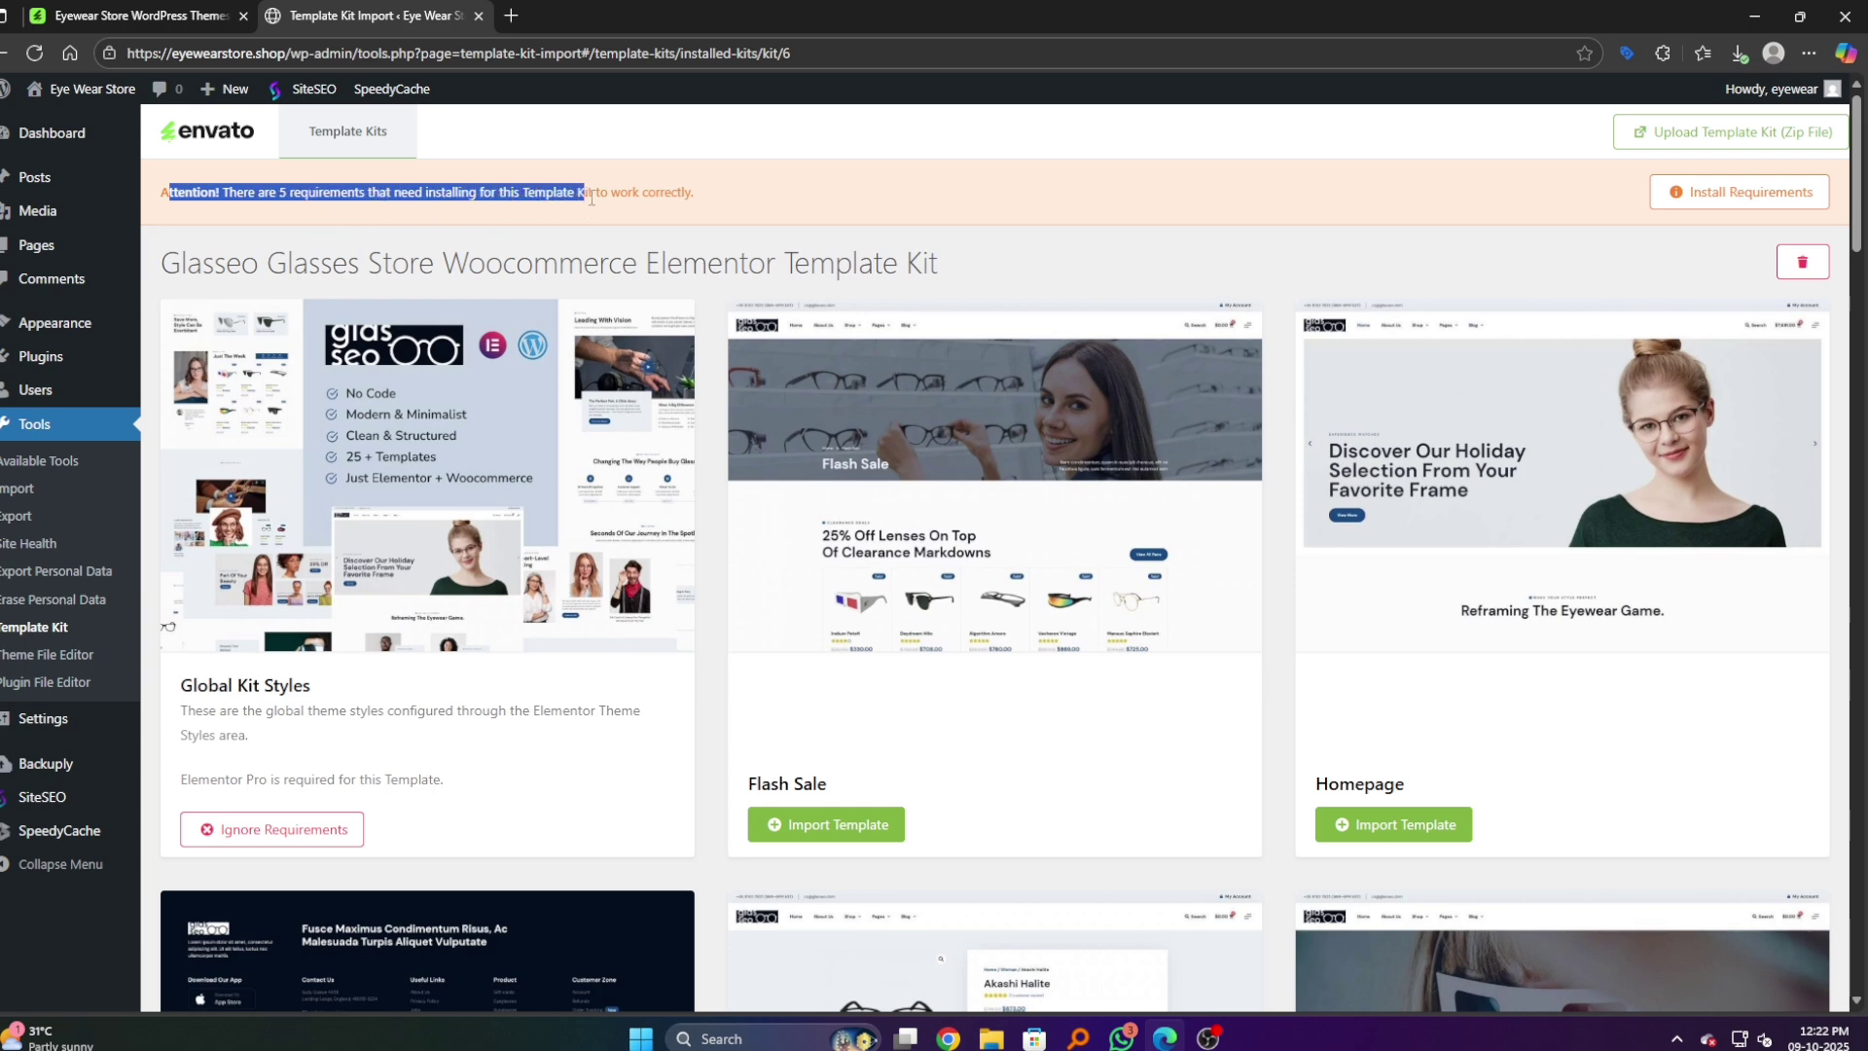
left_click_drag(591, 198, 697, 203)
left_click(1158, 158)
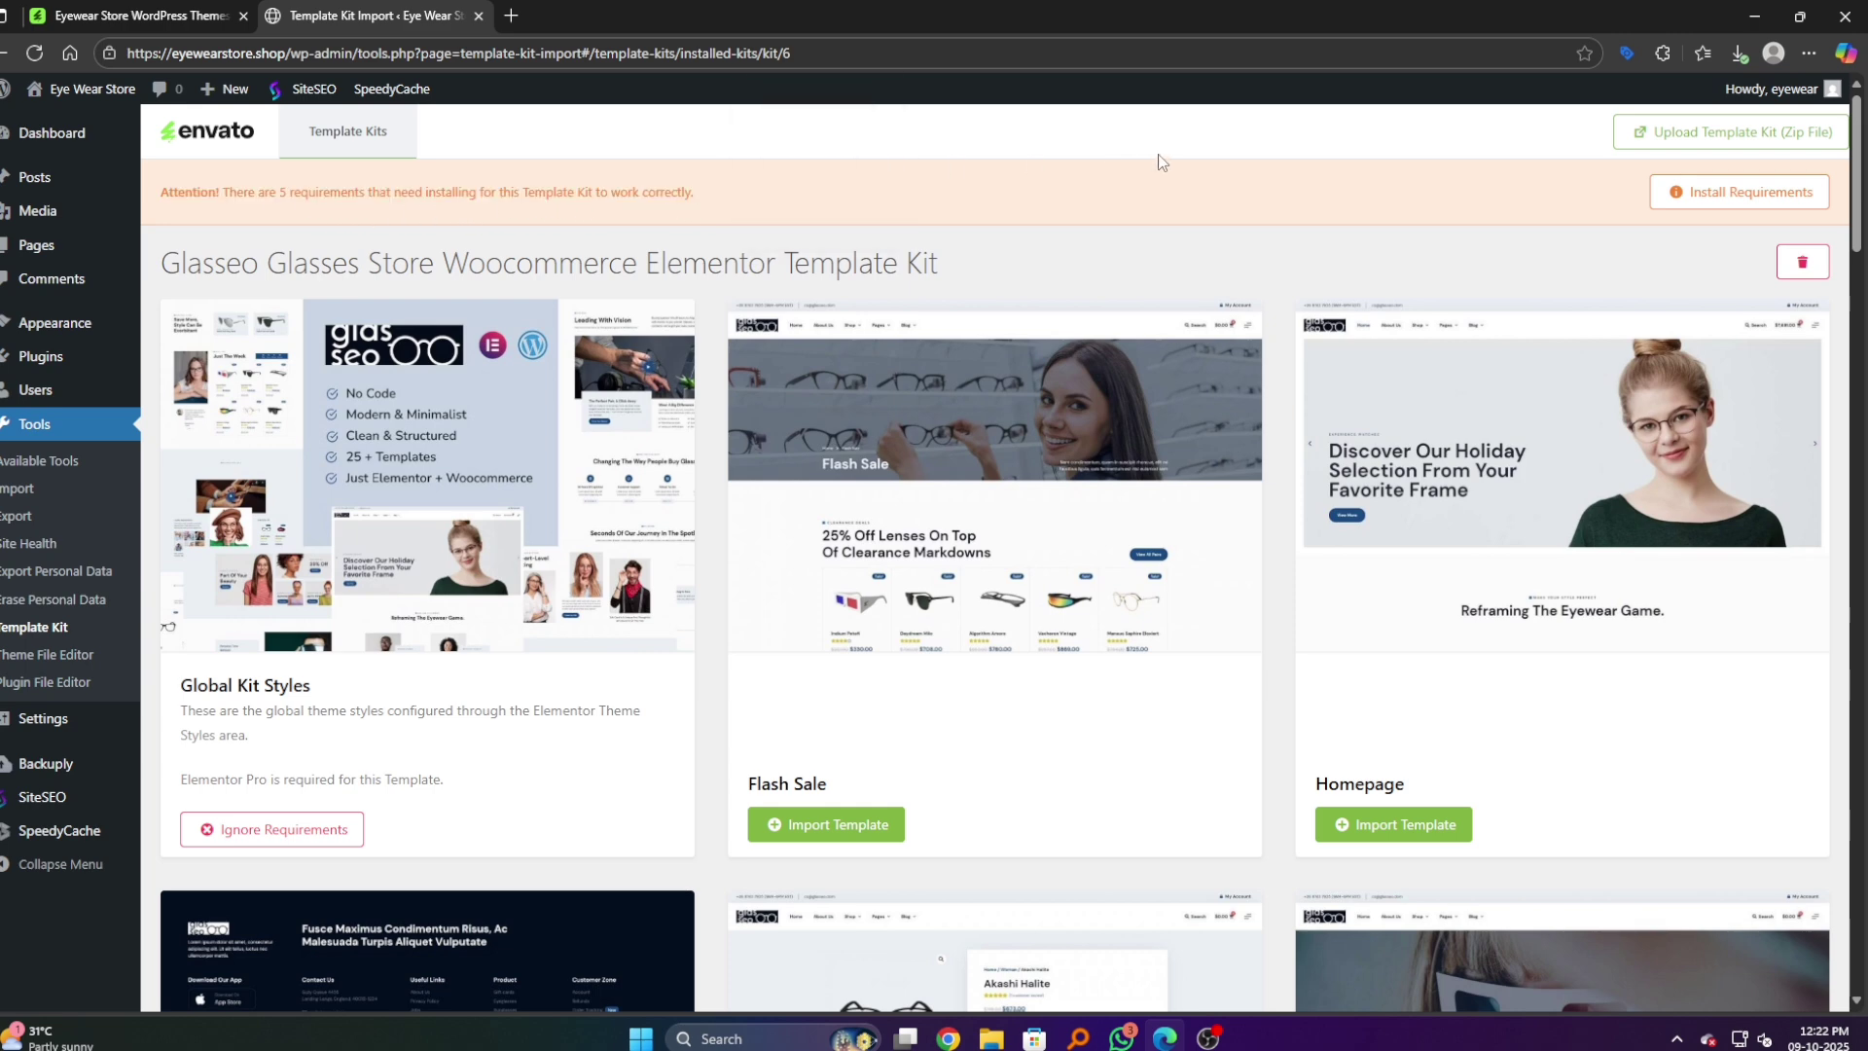
left_click(1710, 201)
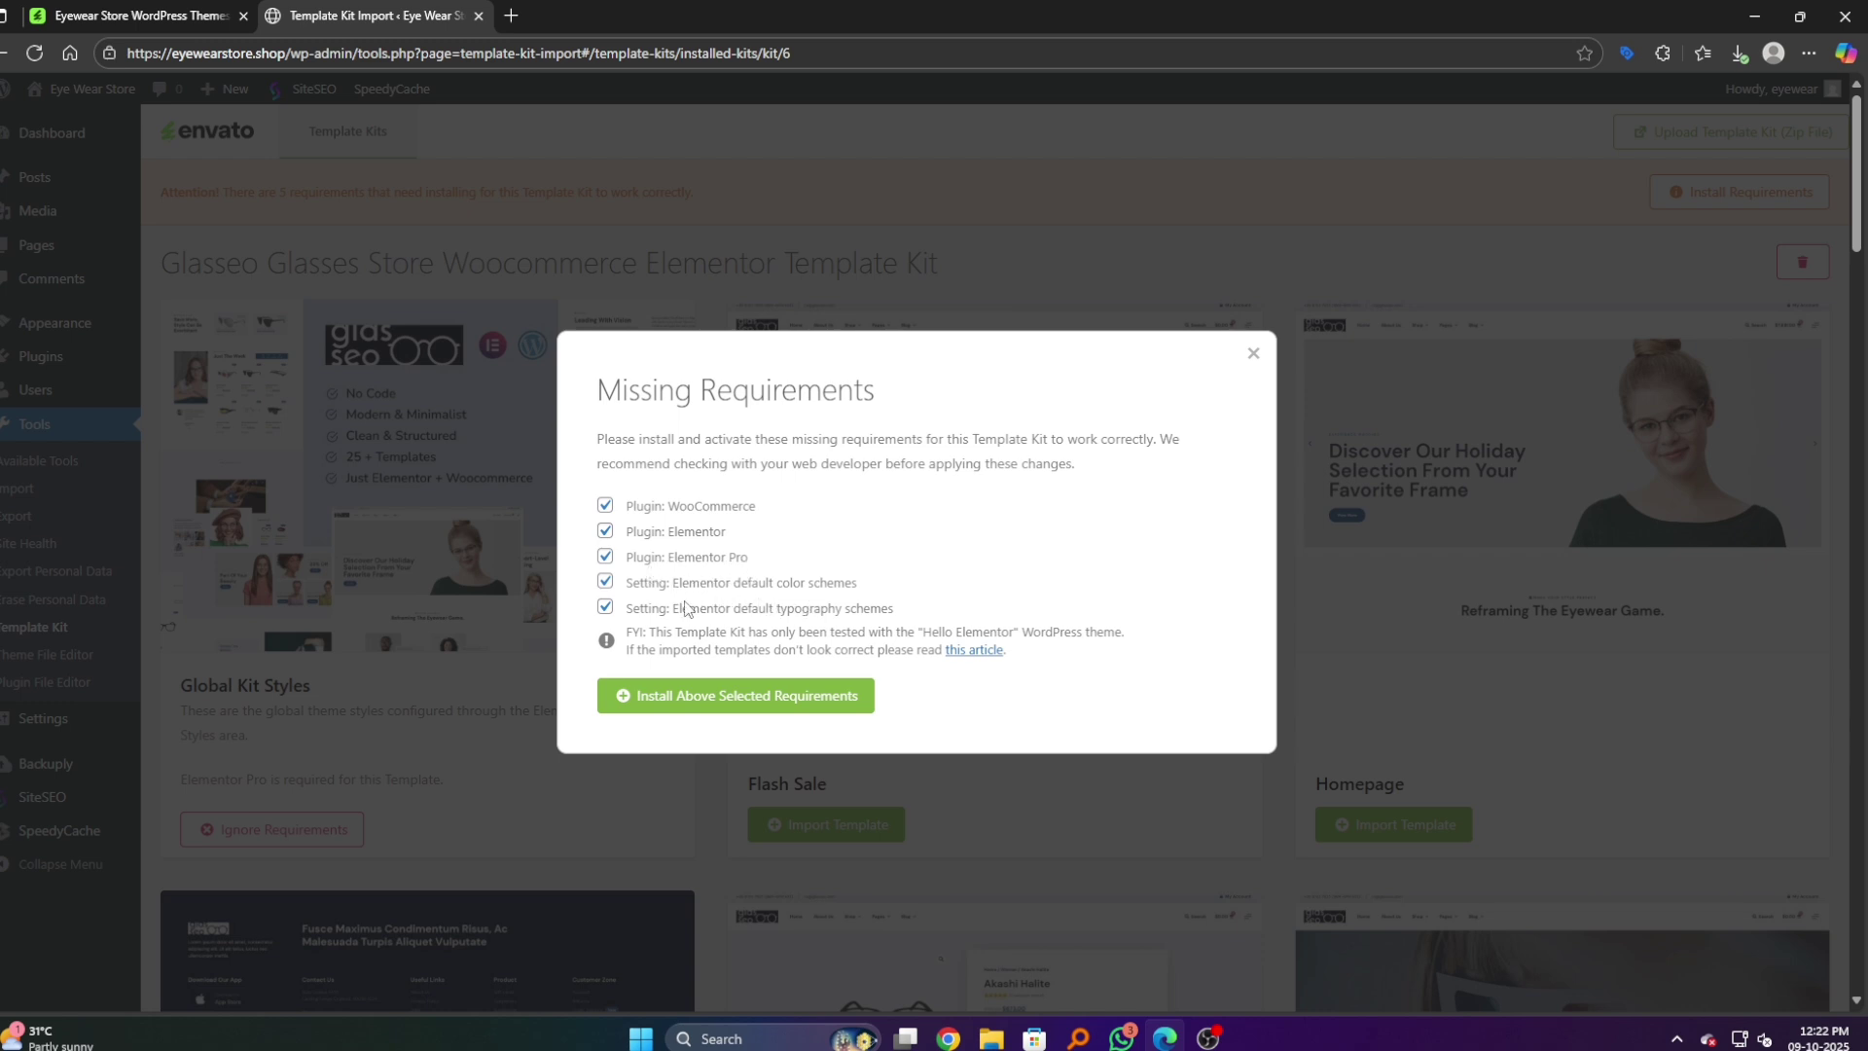
left_click(605, 557)
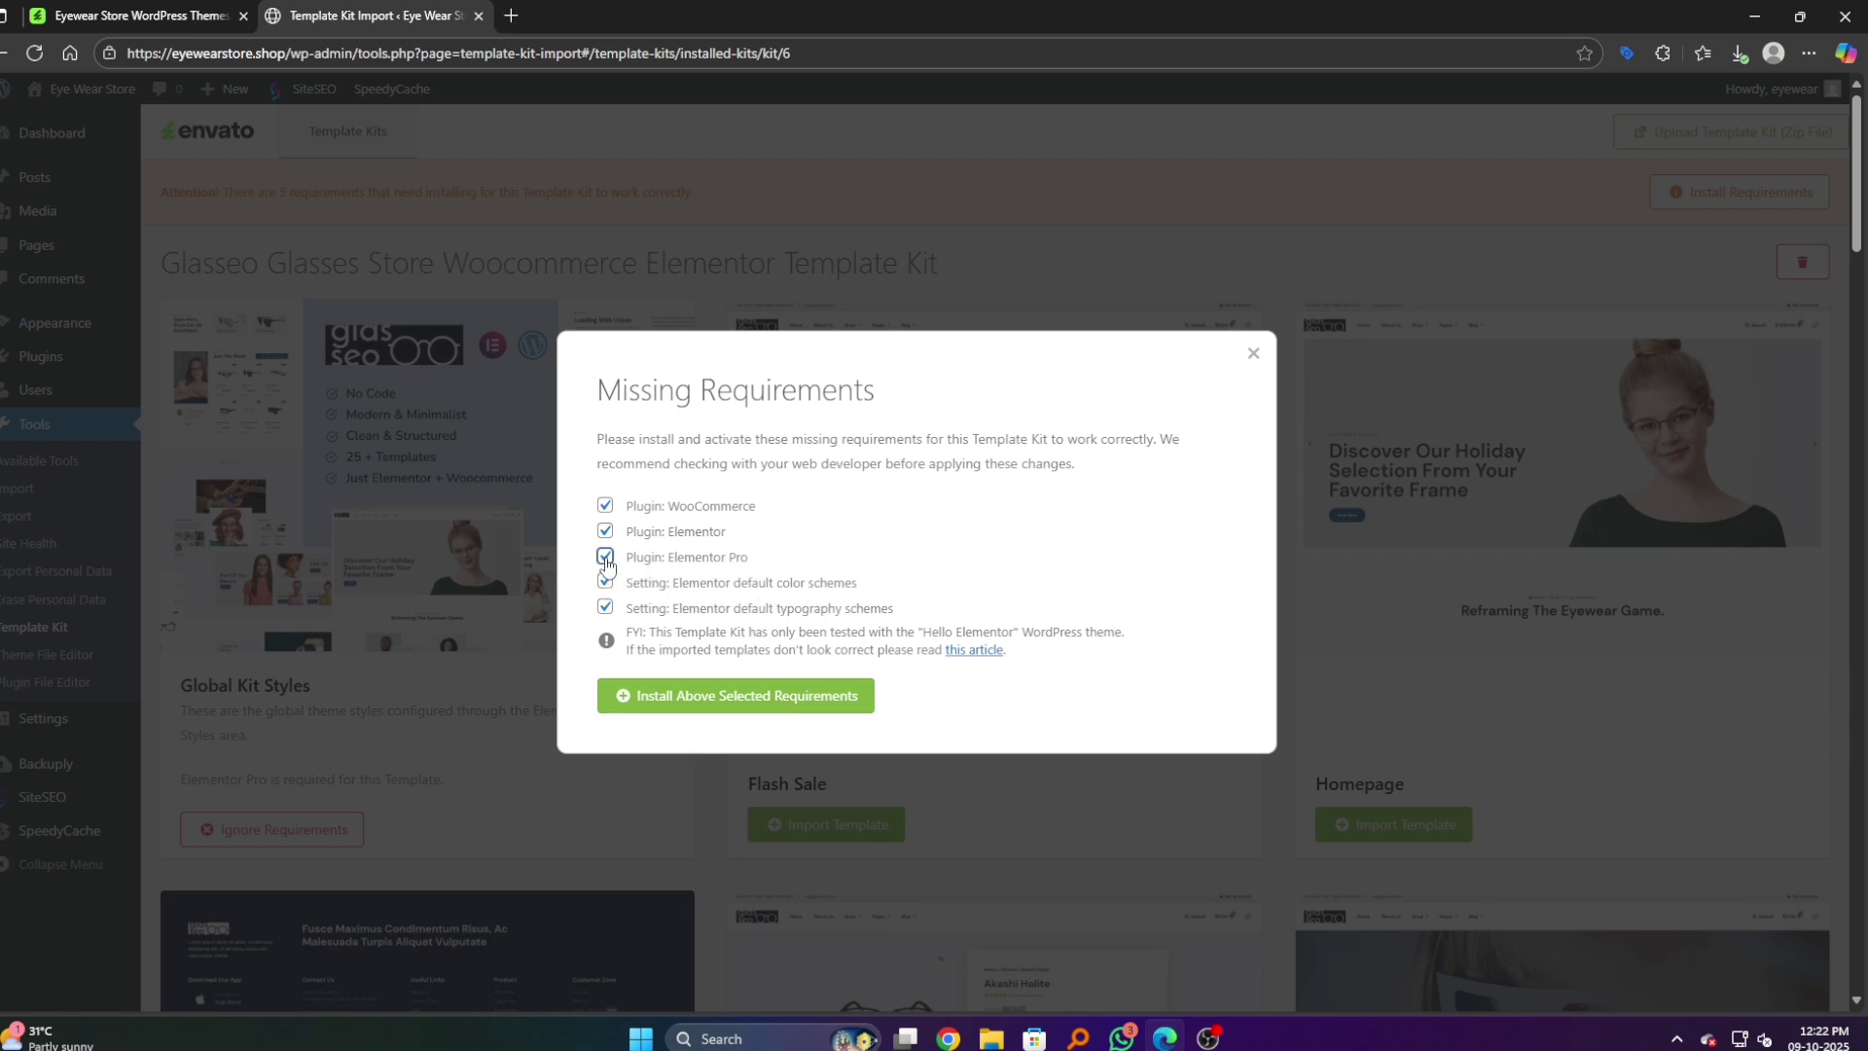
left_click(718, 697)
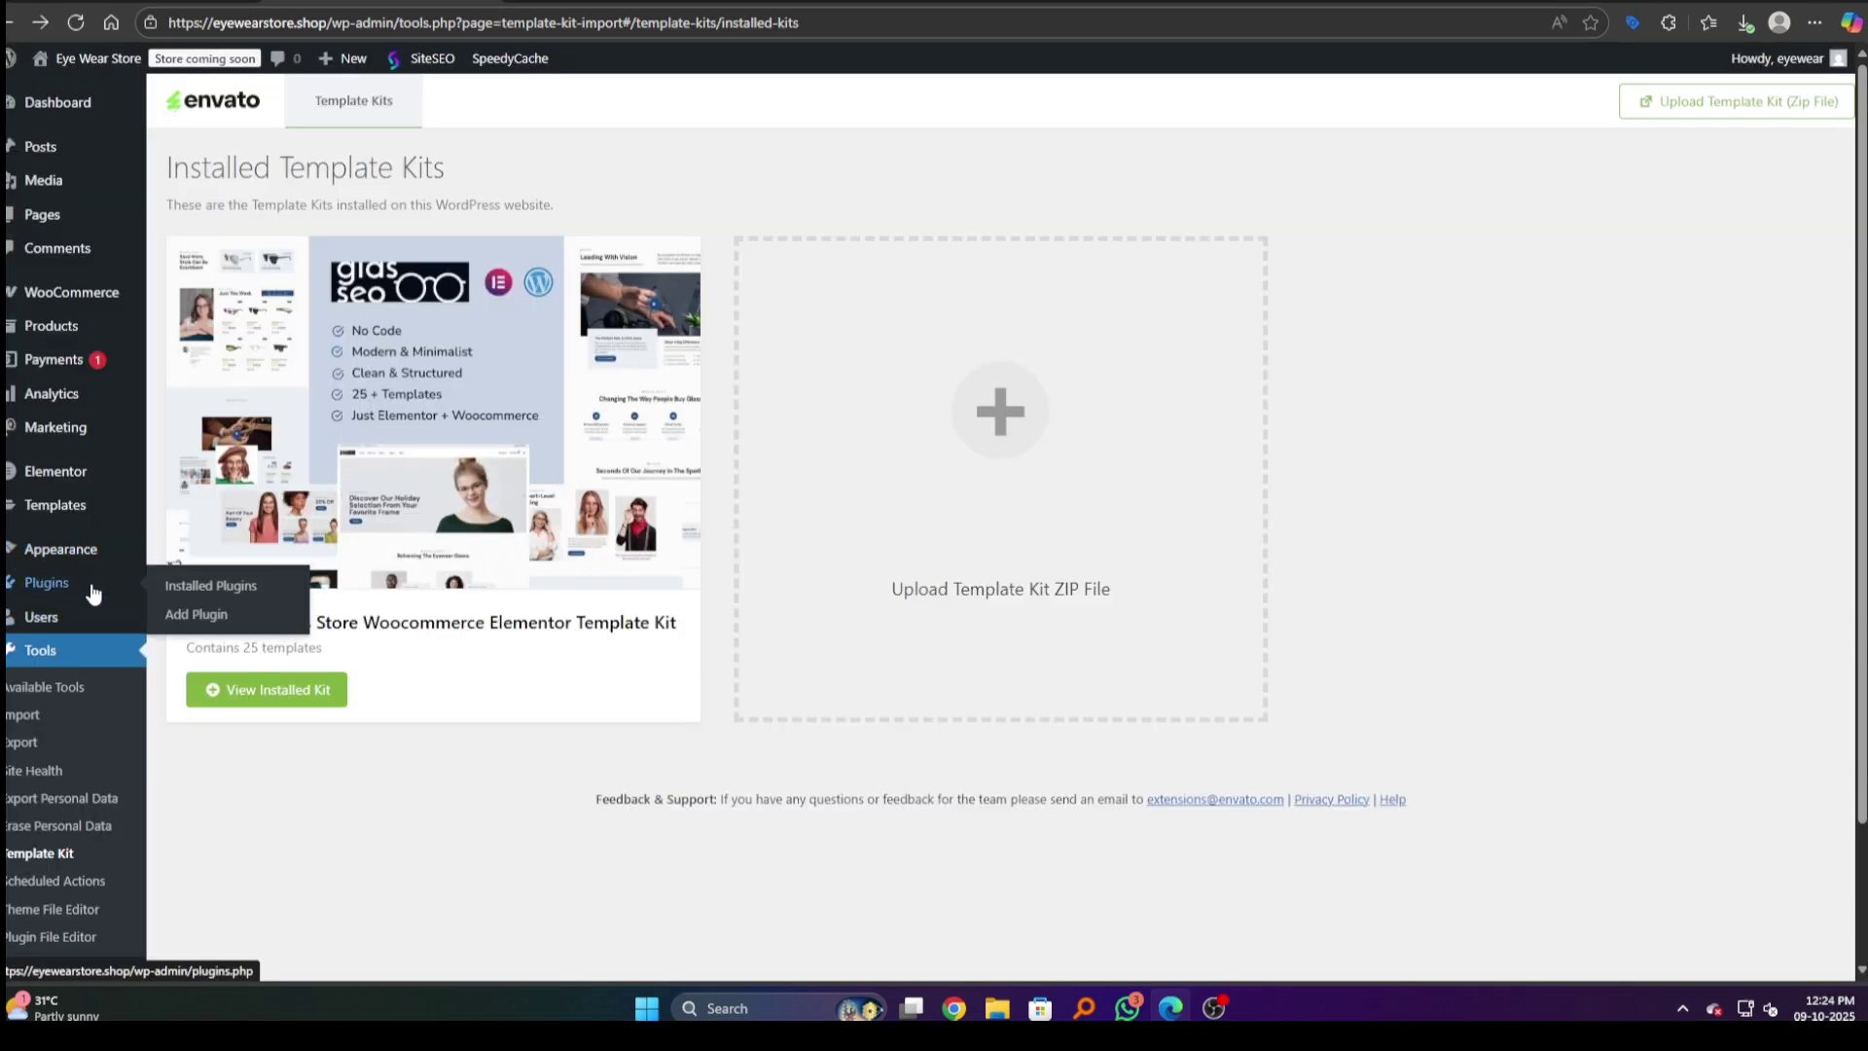
Step: Upload, install and activate Elementor Pro 3.32.2 from the elementor-pro zip
left_click(194, 616)
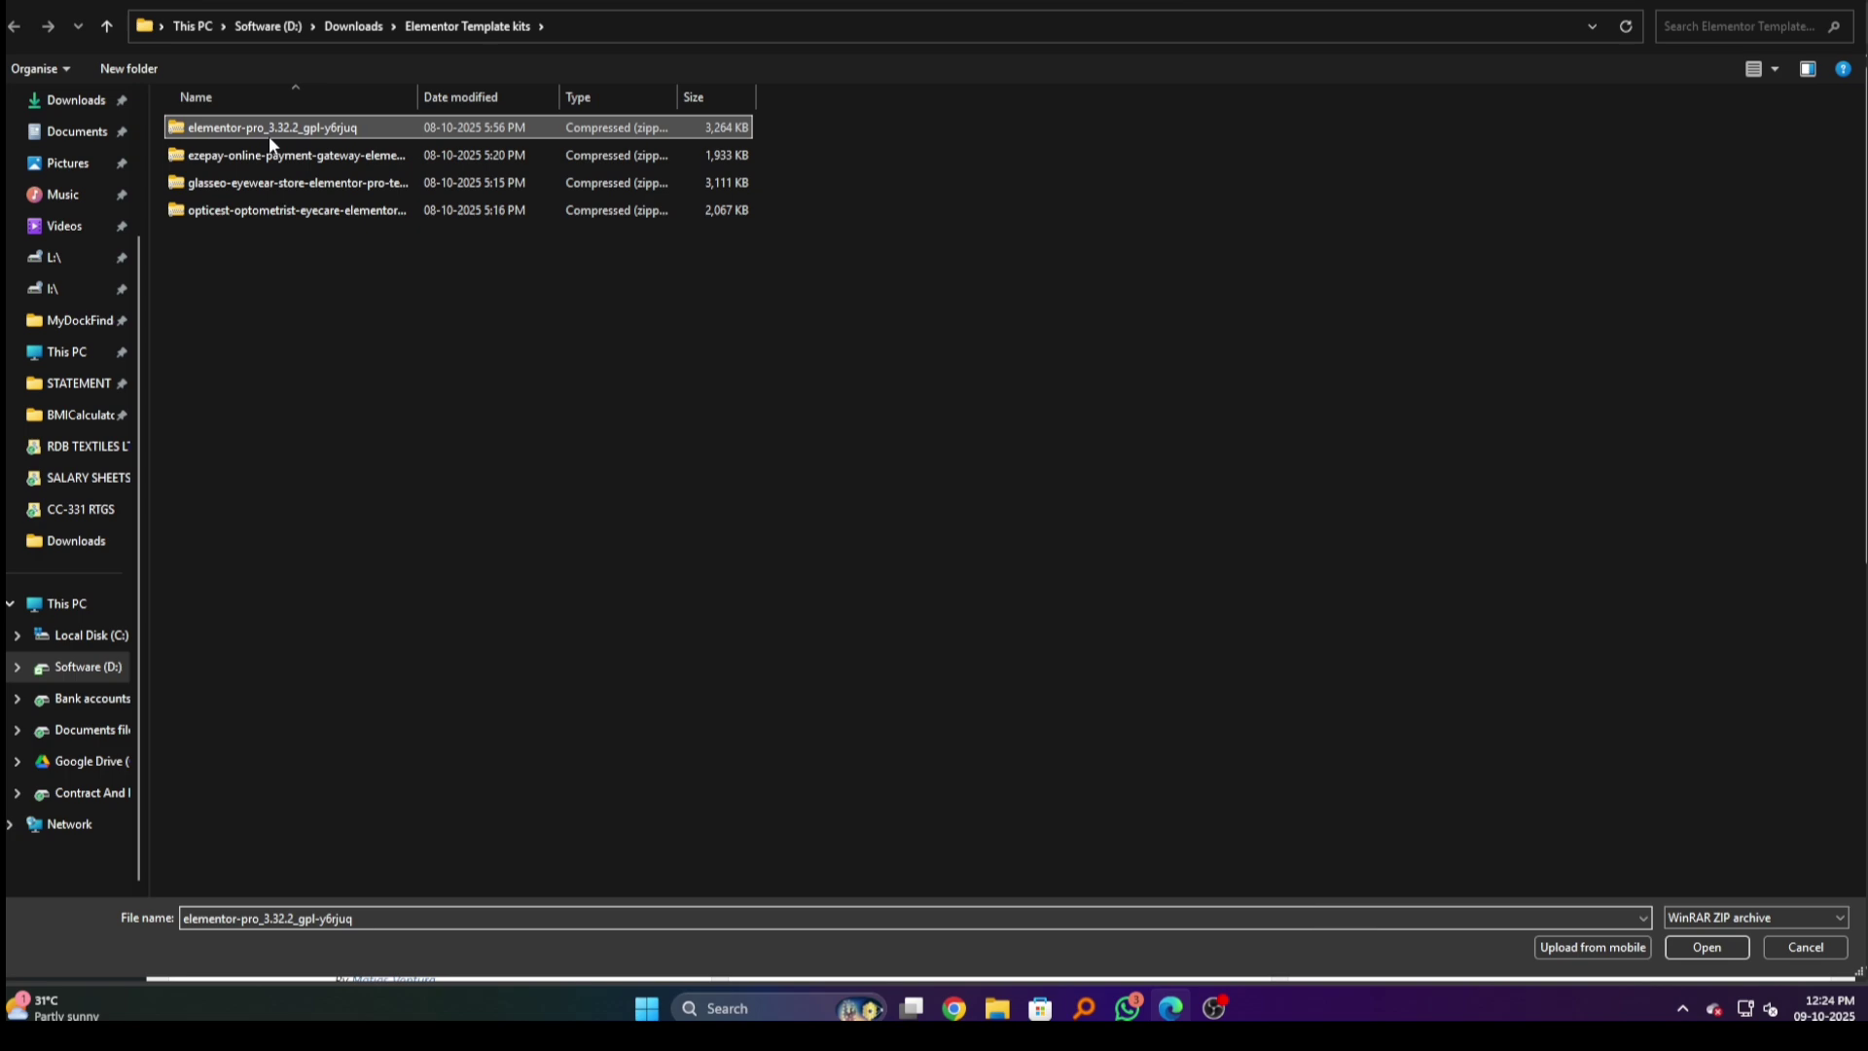
double_click(268, 137)
left_click(1111, 288)
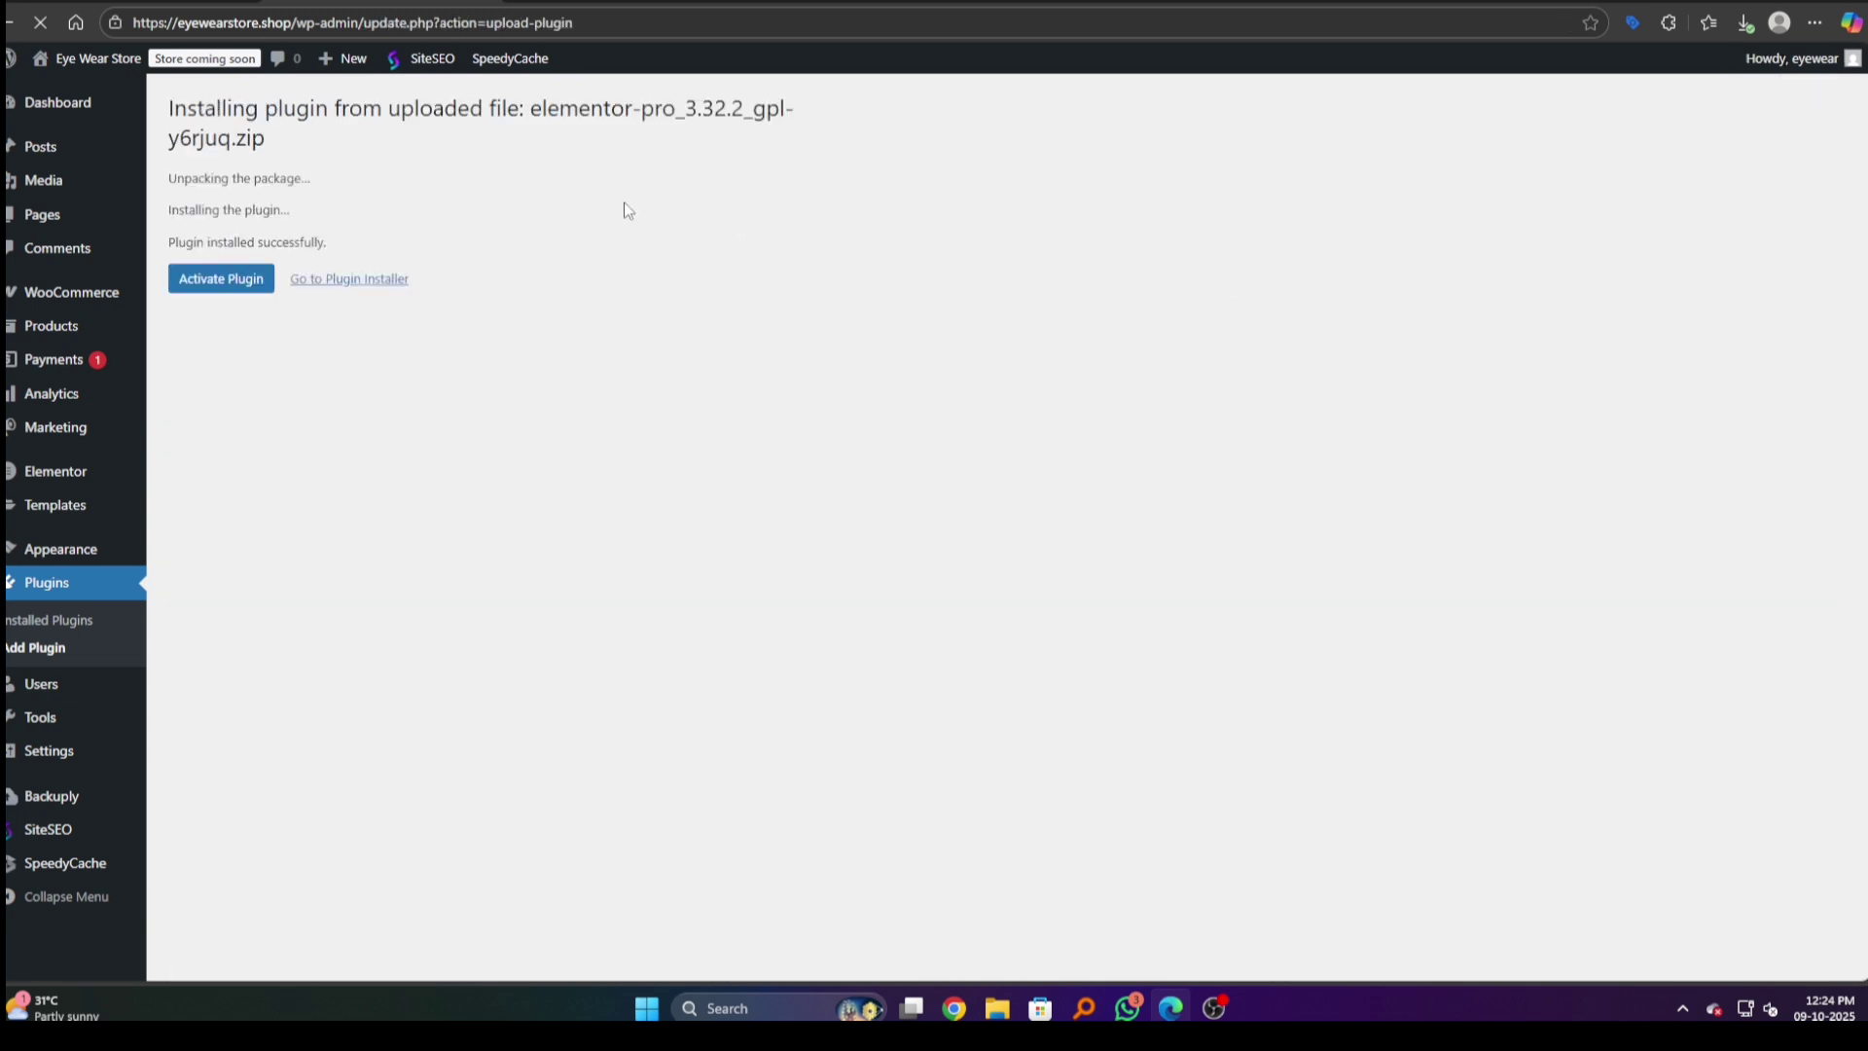
left_click_drag(169, 239, 224, 61)
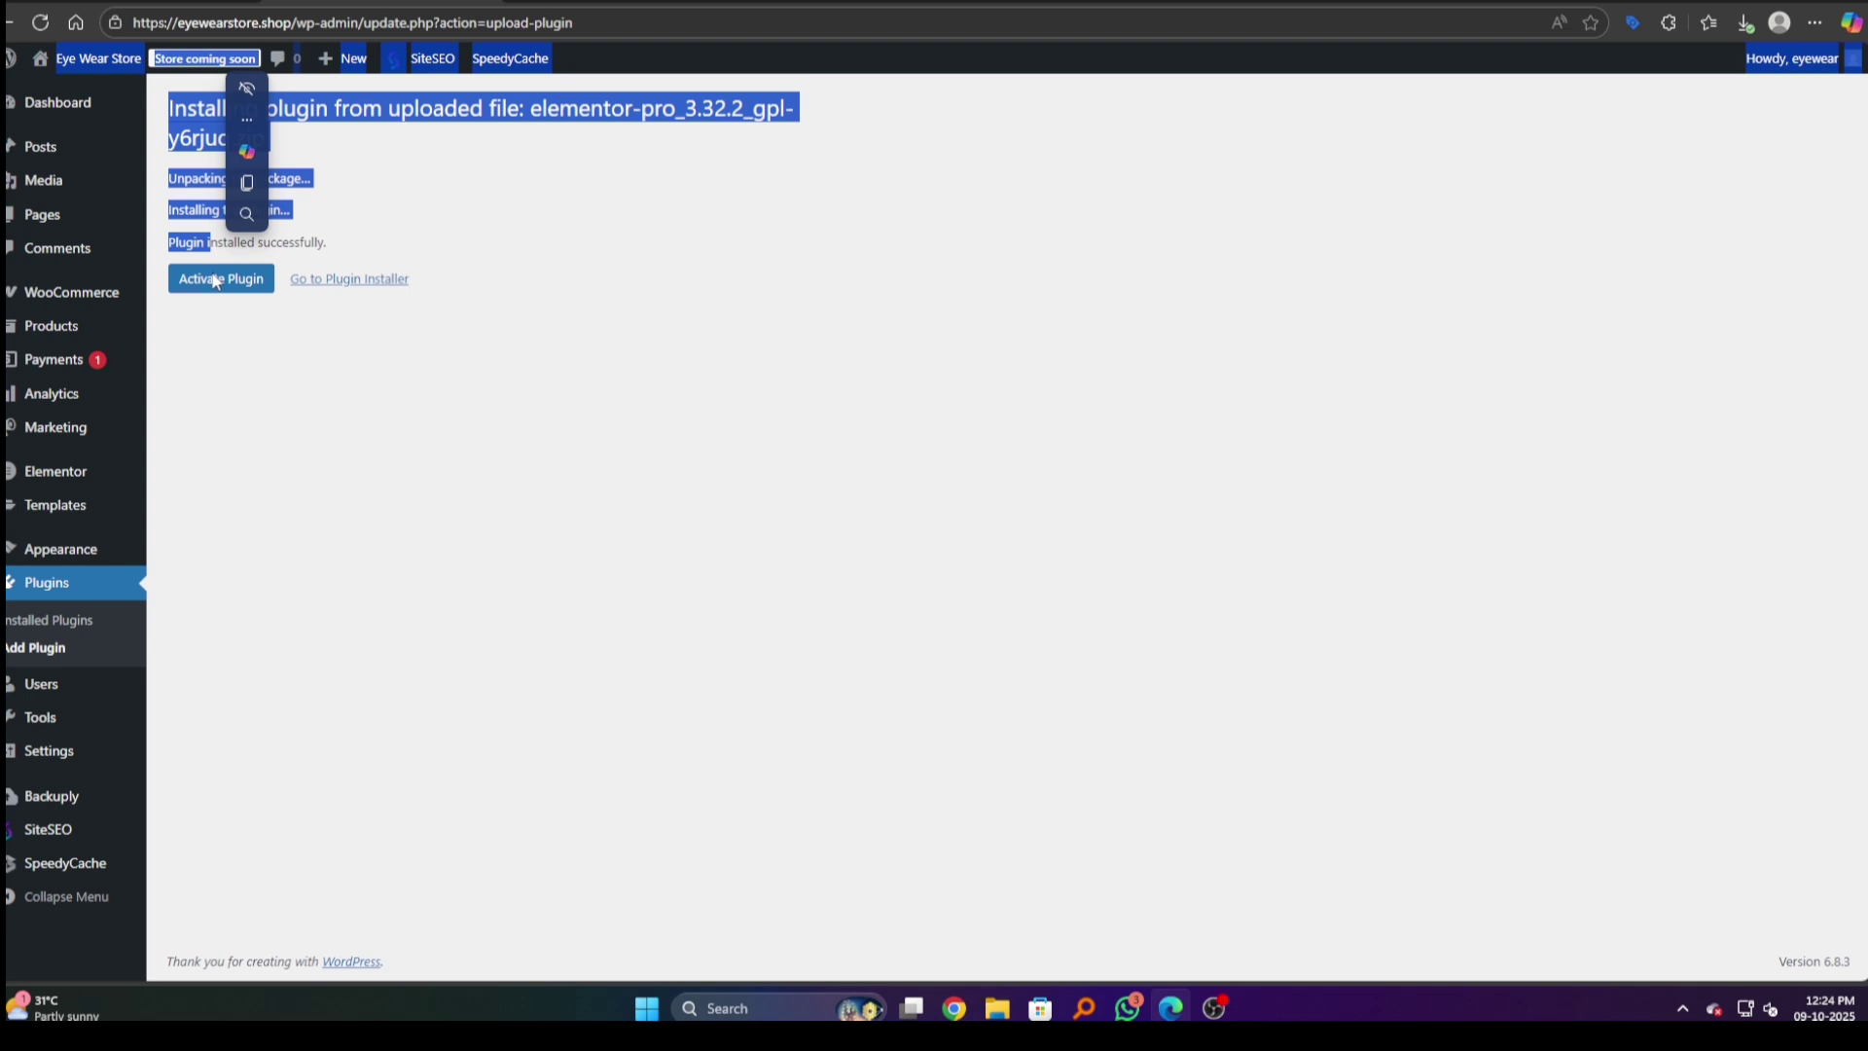
left_click(790, 531)
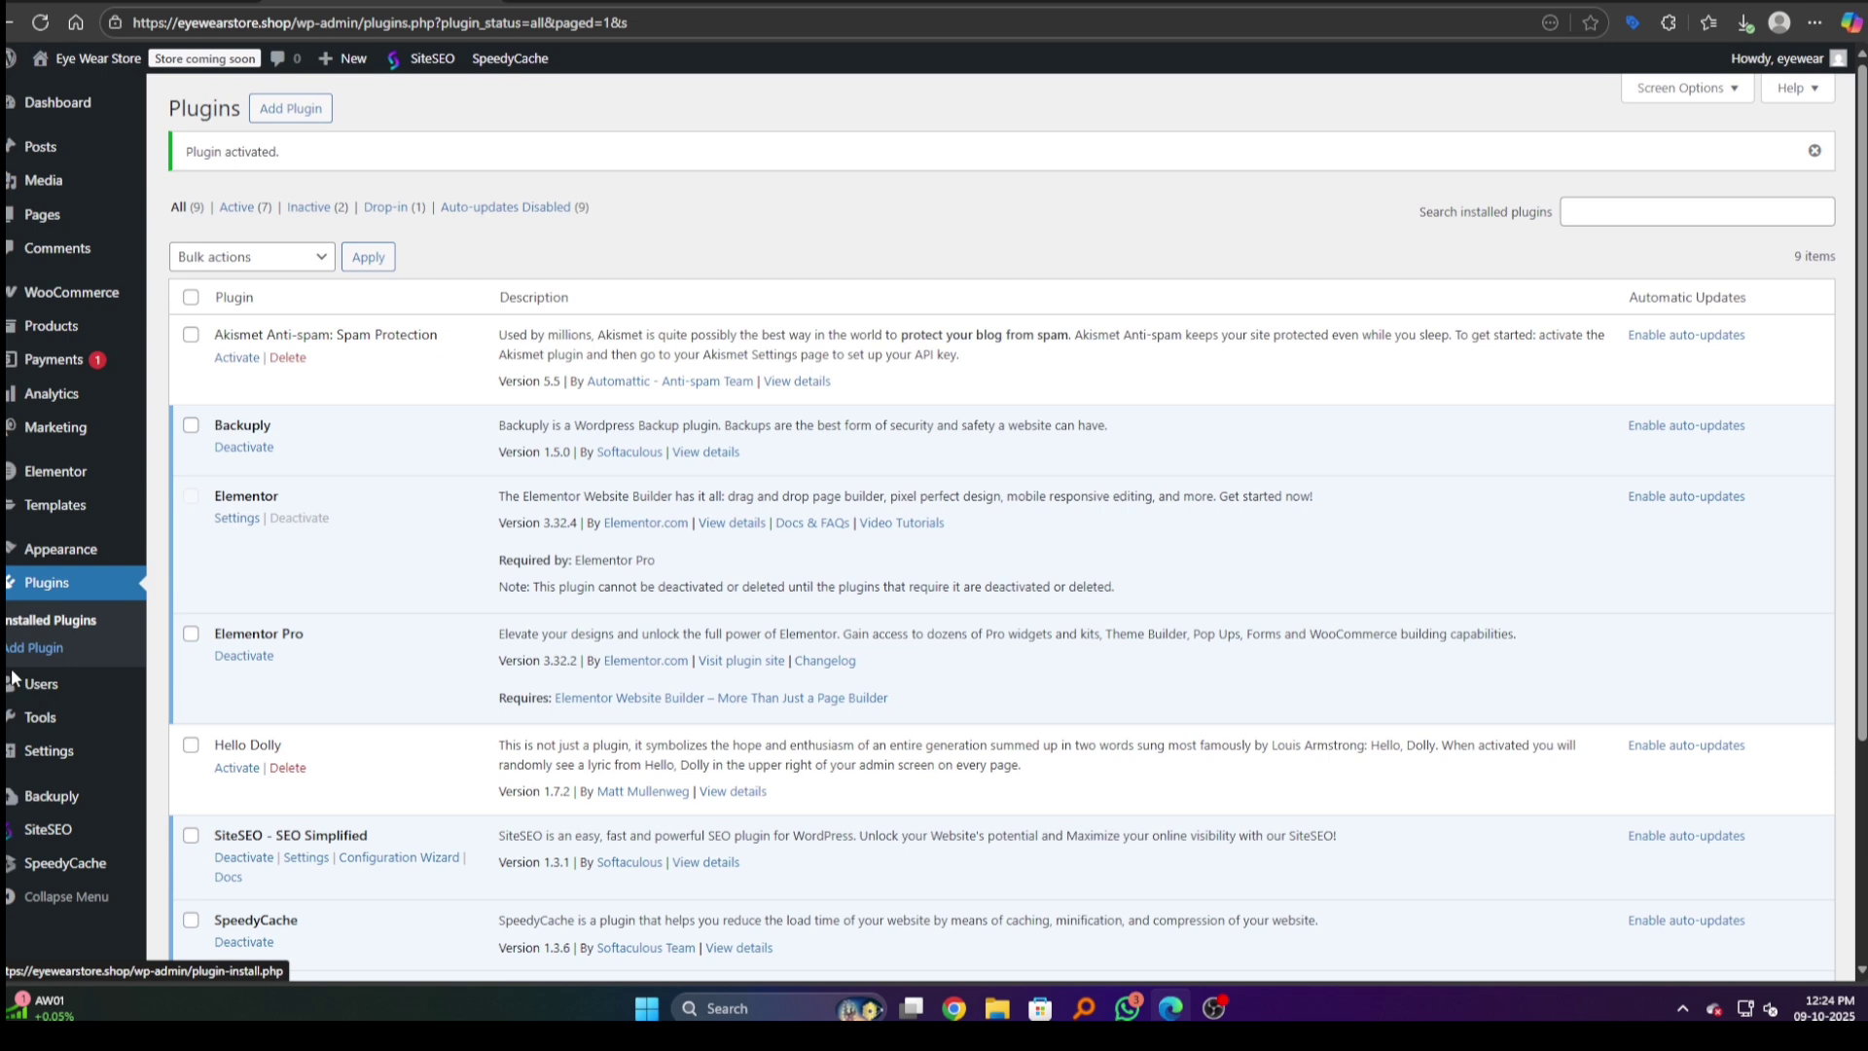
mouse_move(39, 716)
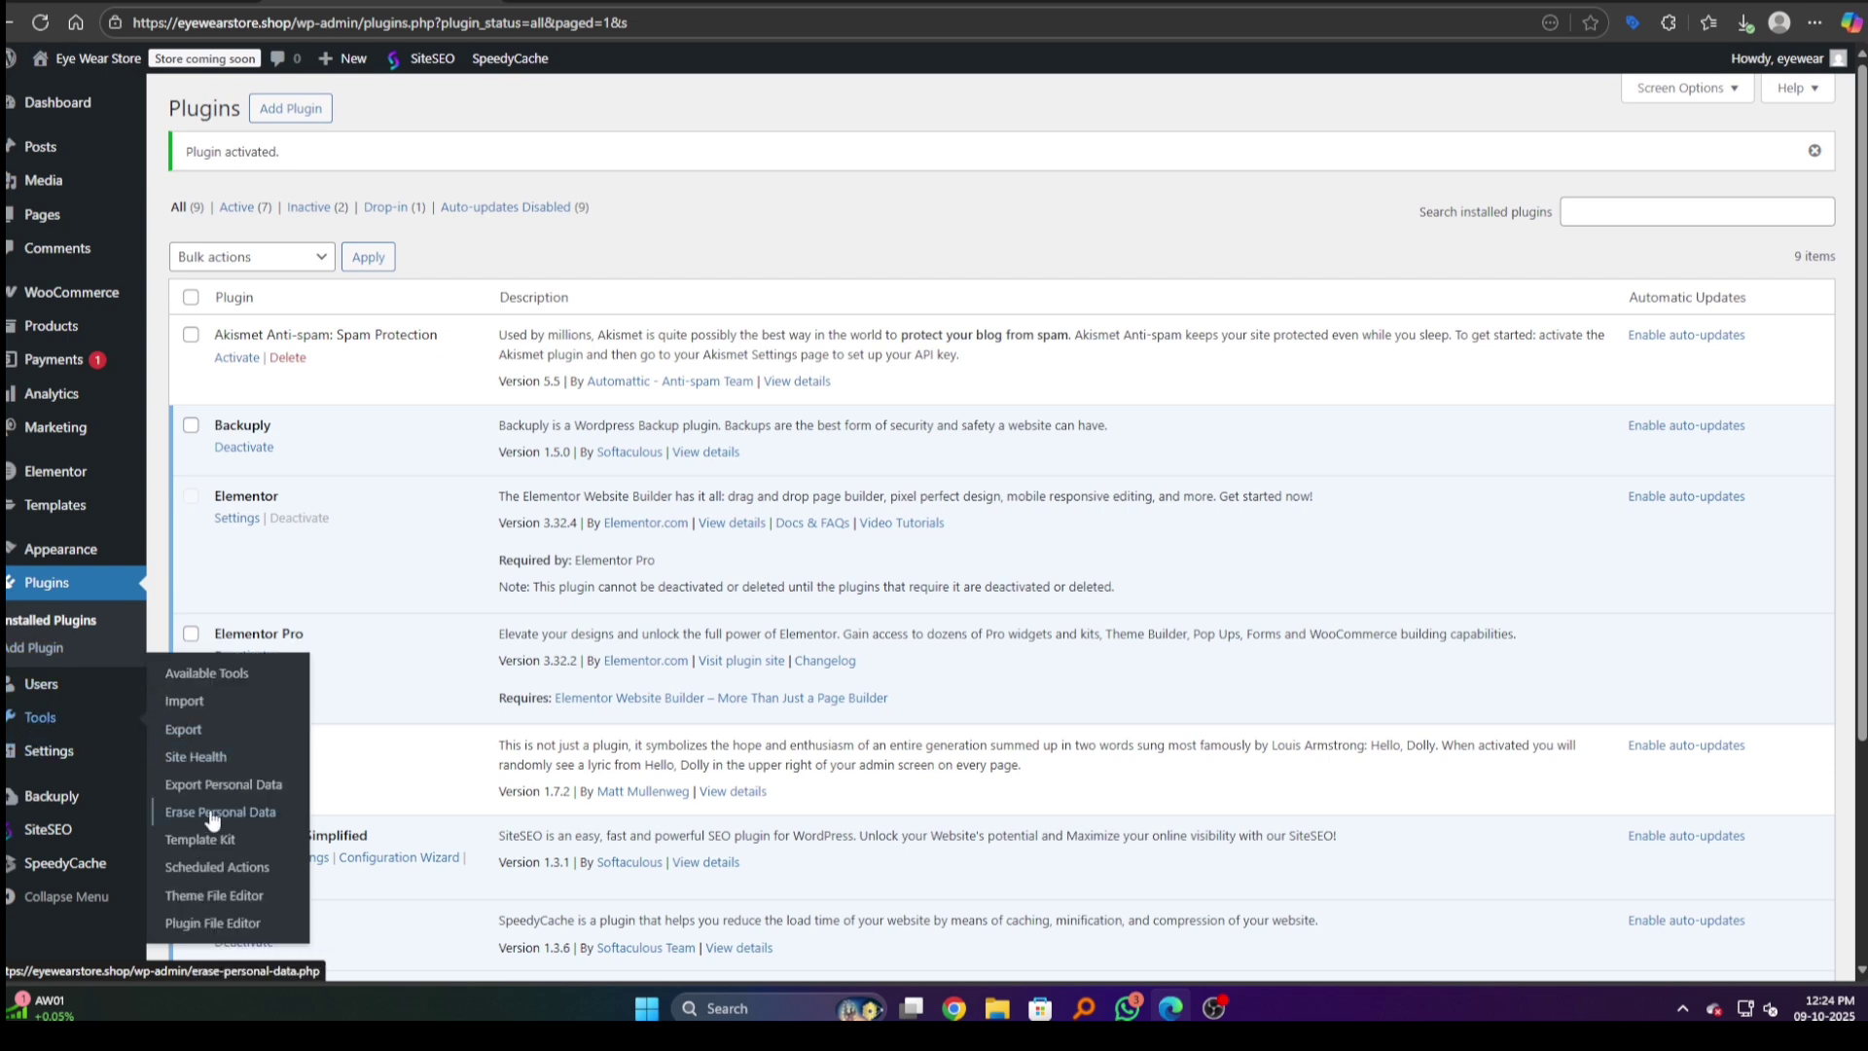
Step: Open the installed Glasseo kit and scroll through its list of templates
left_click(199, 841)
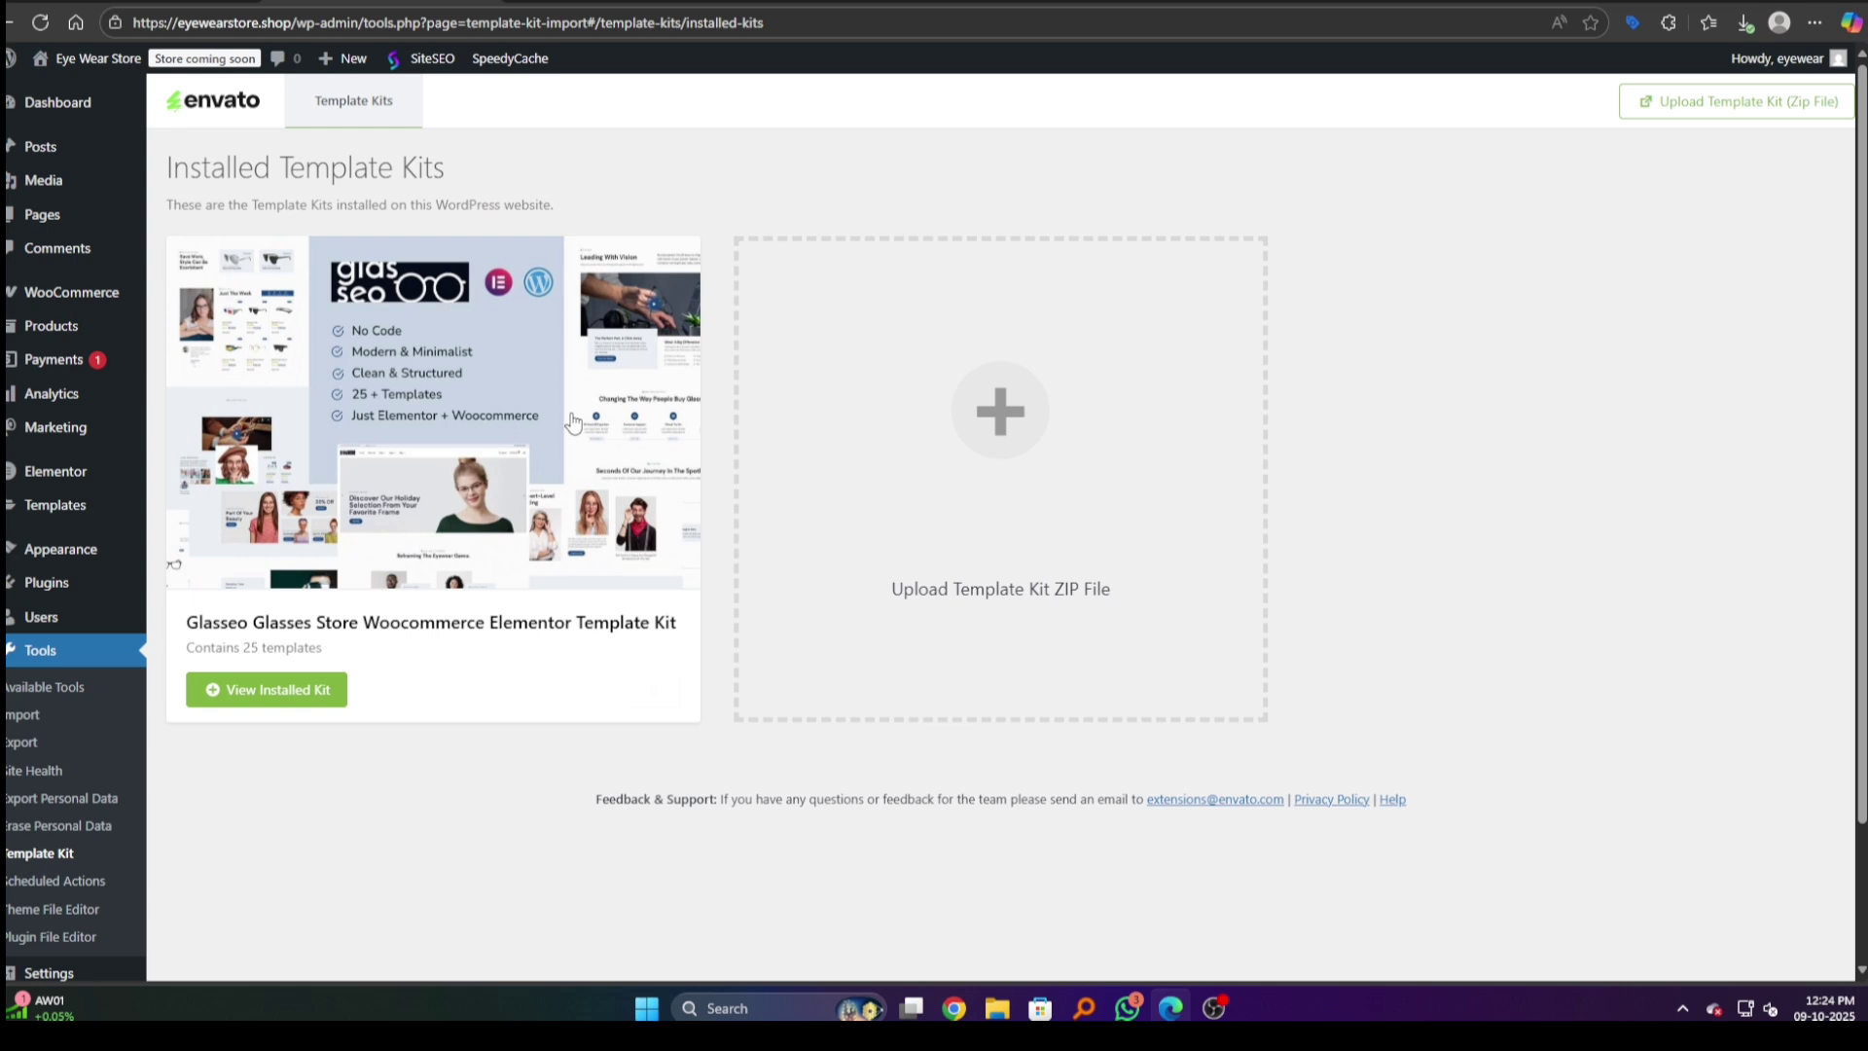
mouse_move(432, 478)
left_click(271, 690)
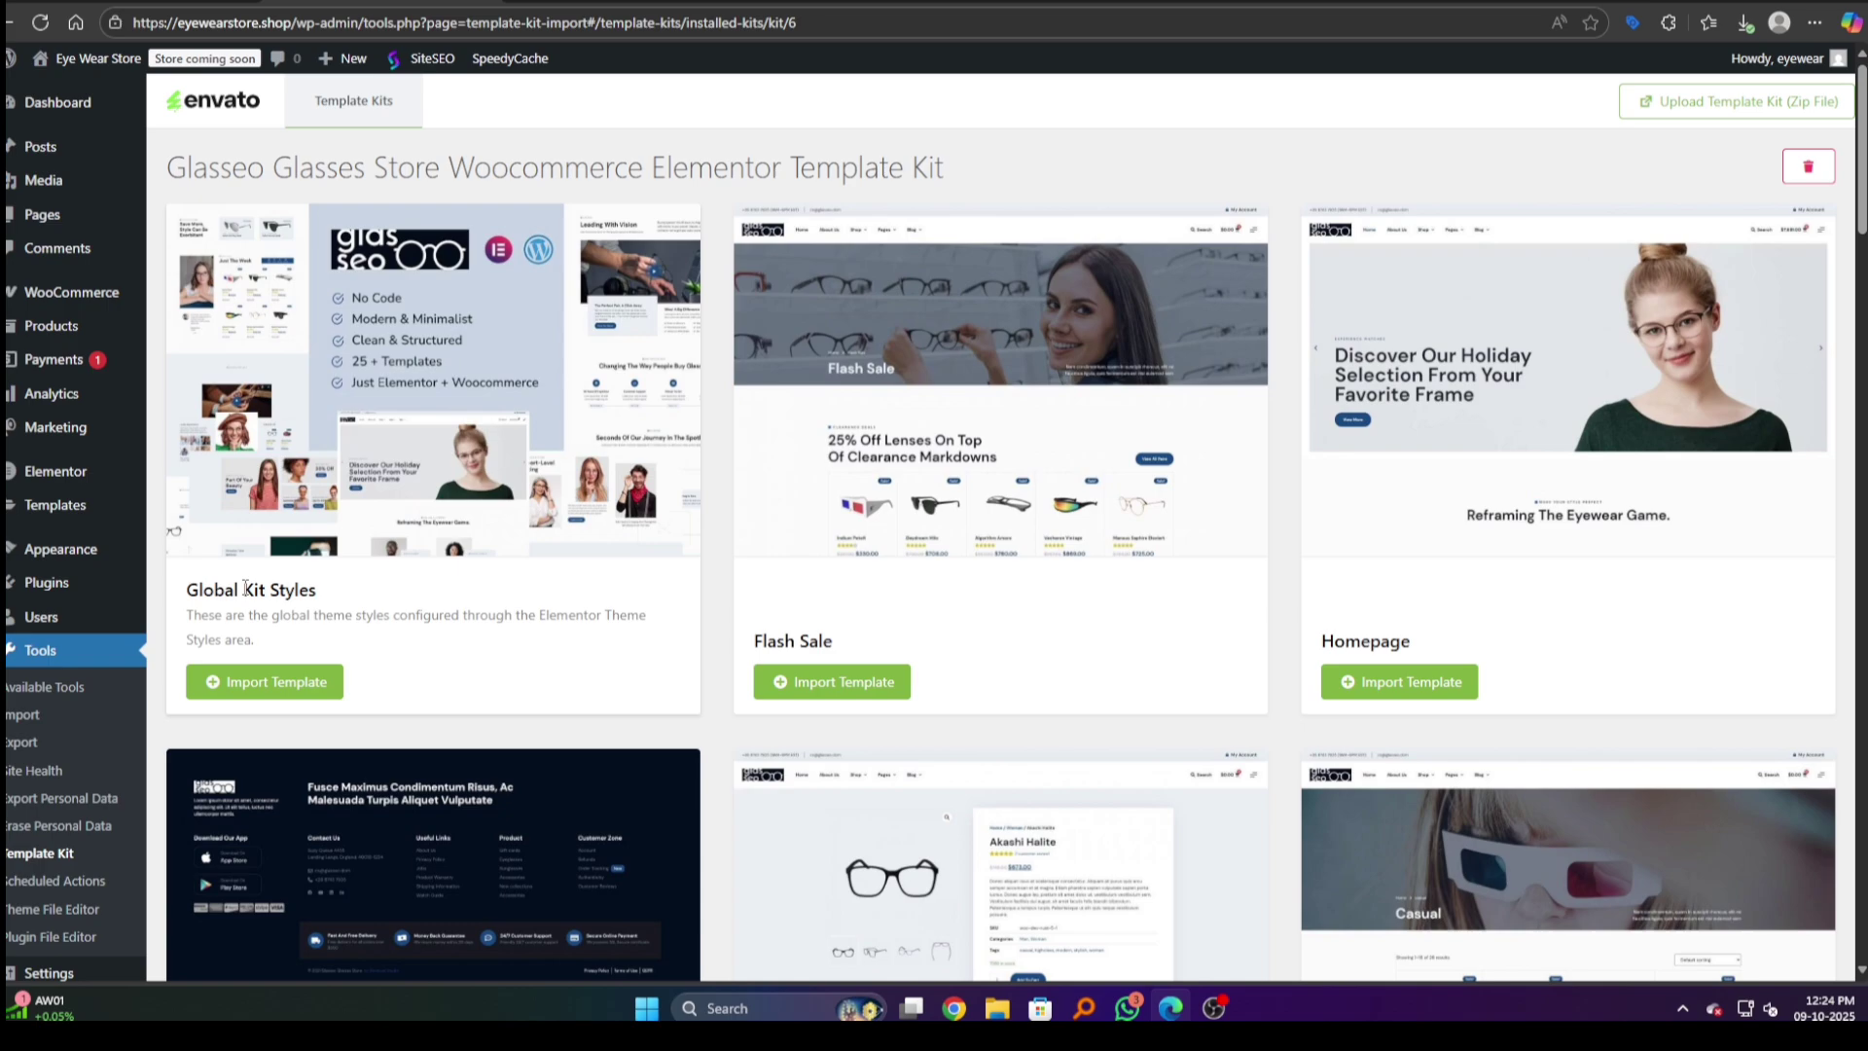
scroll(342, 598, "down", 3)
scroll(876, 604, "down", 3)
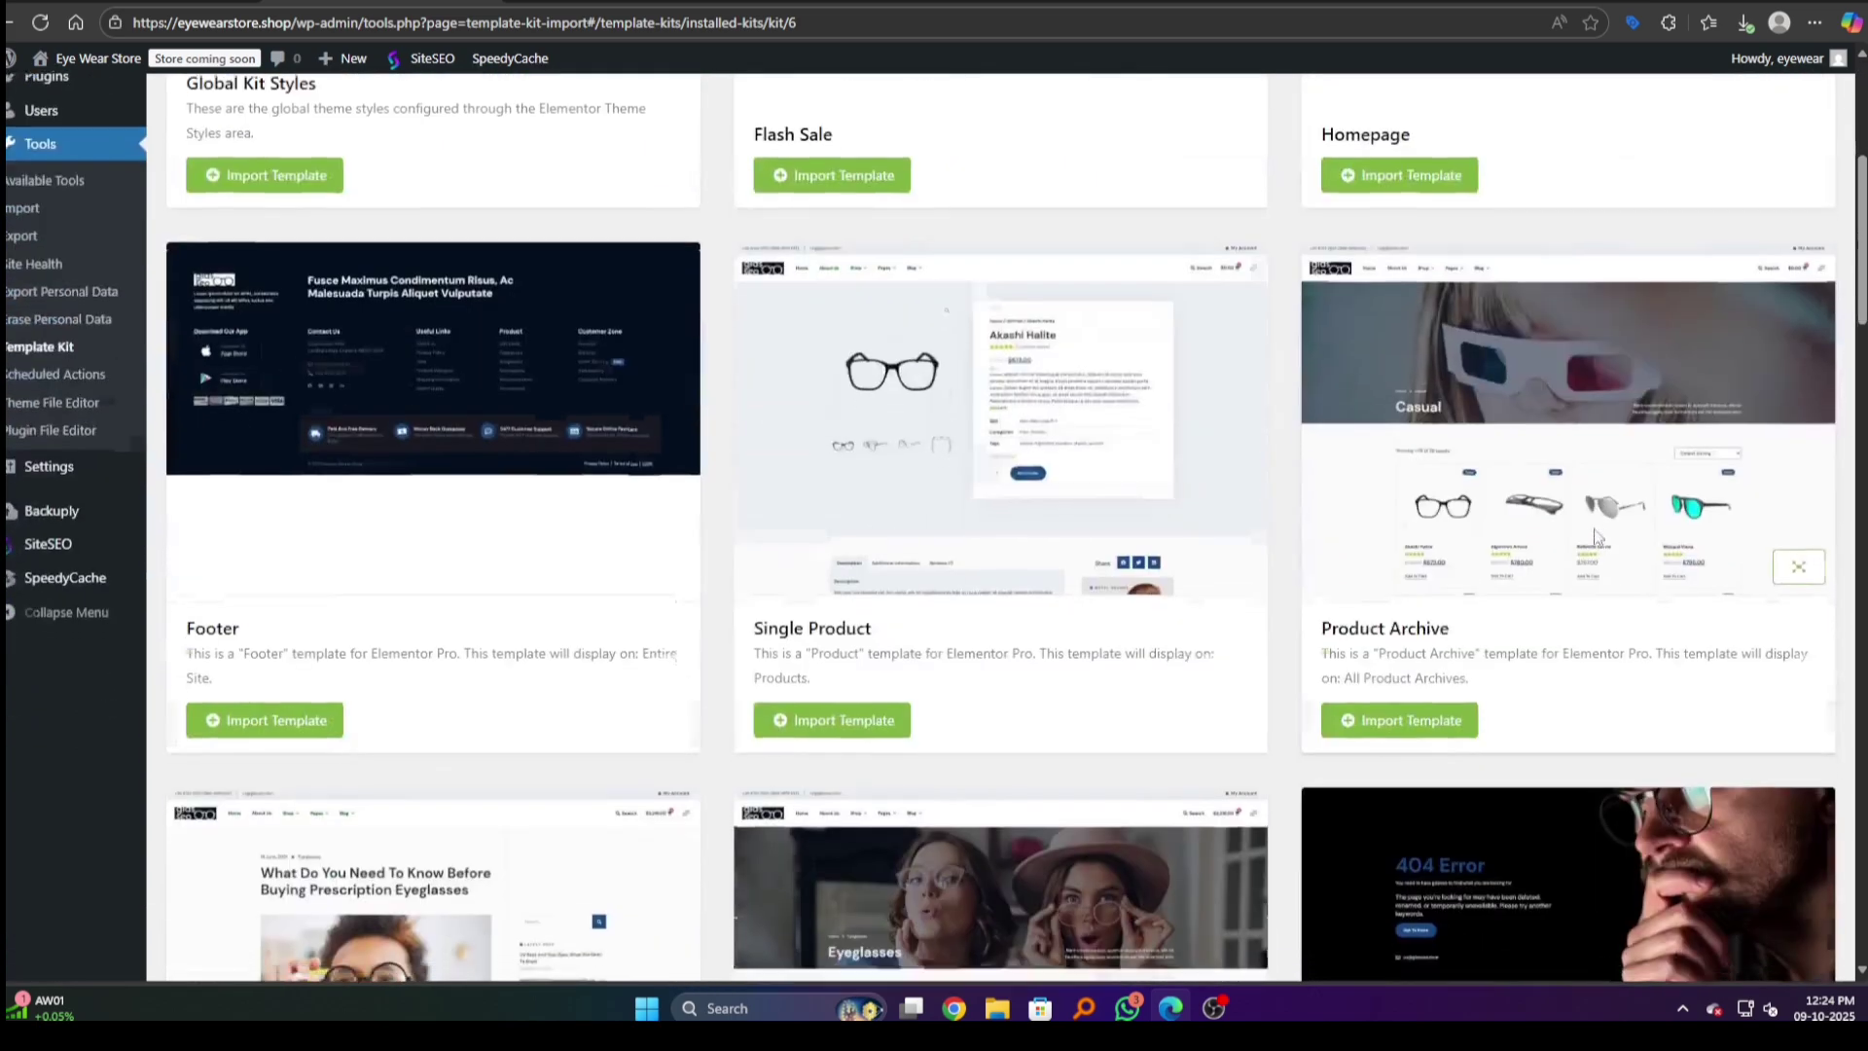
scroll(1550, 617, "down", 4)
scroll(1550, 612, "down", 6)
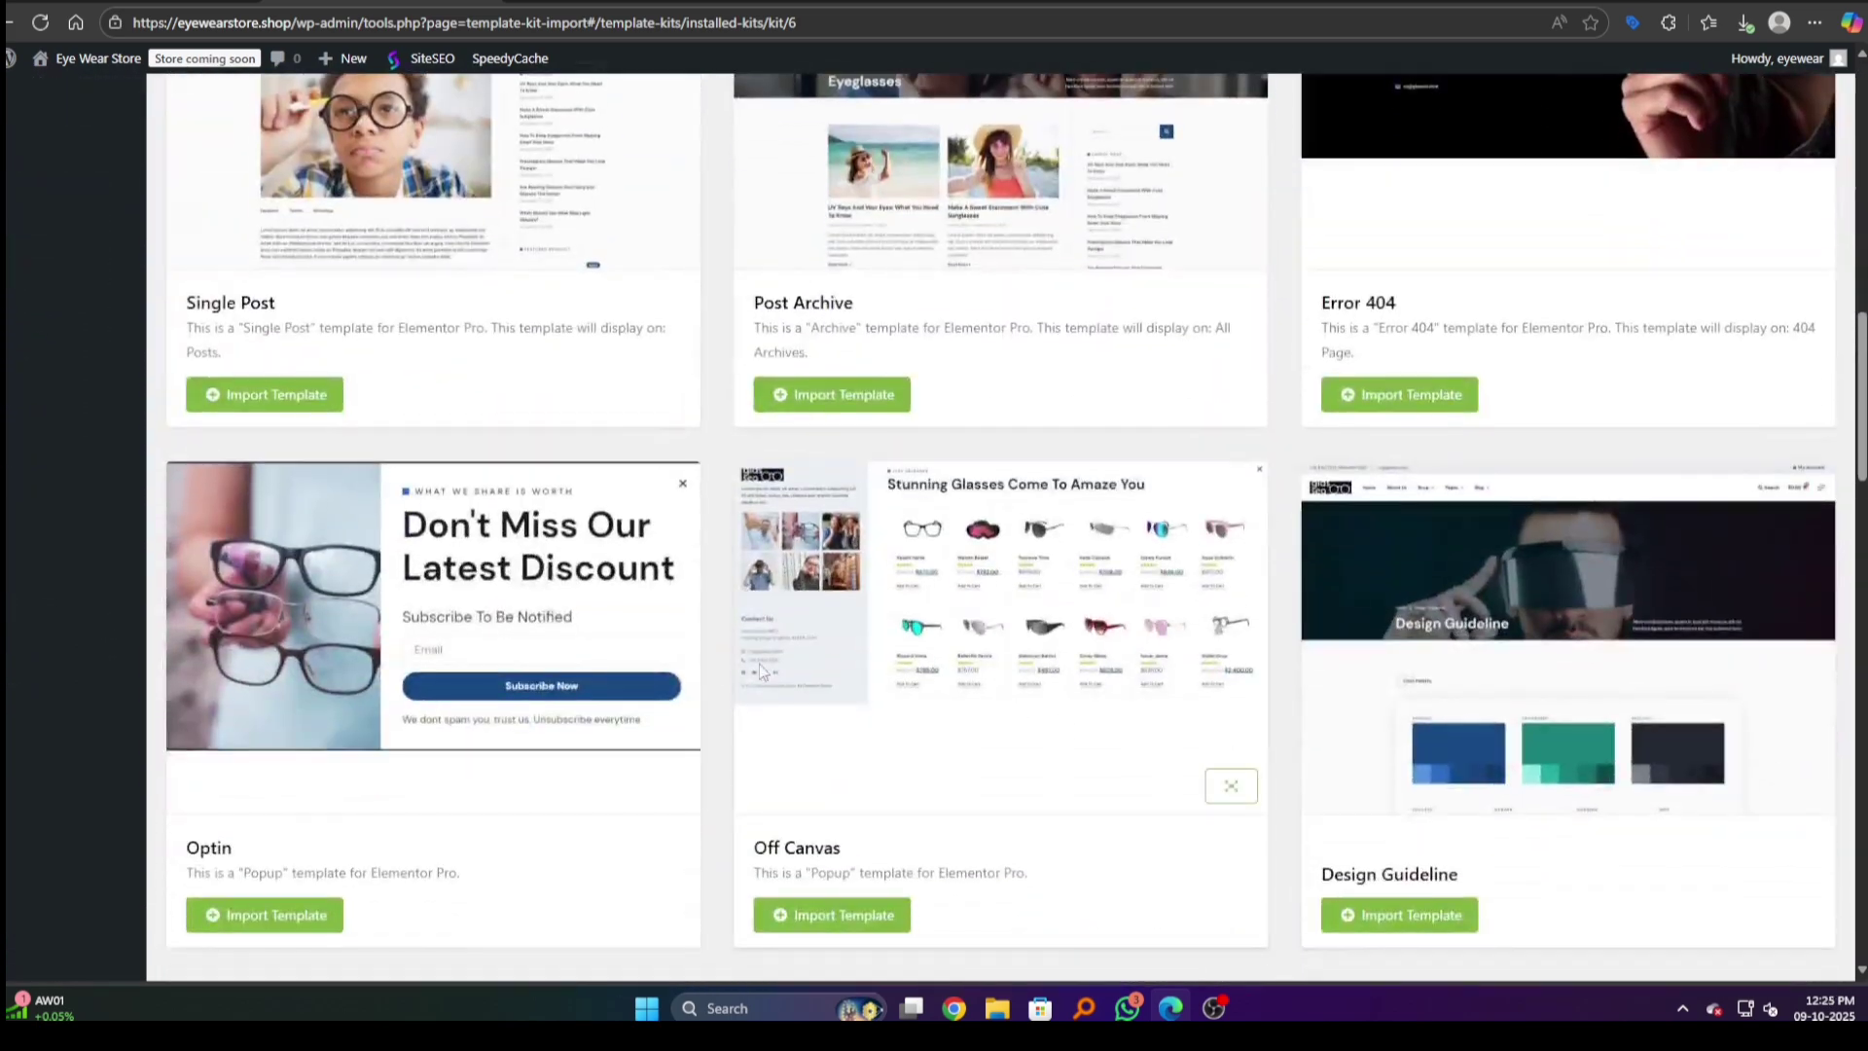
scroll(645, 644, "down", 5)
scroll(644, 650, "down", 2)
scroll(1076, 717, "down", 2)
scroll(1339, 742, "down", 3)
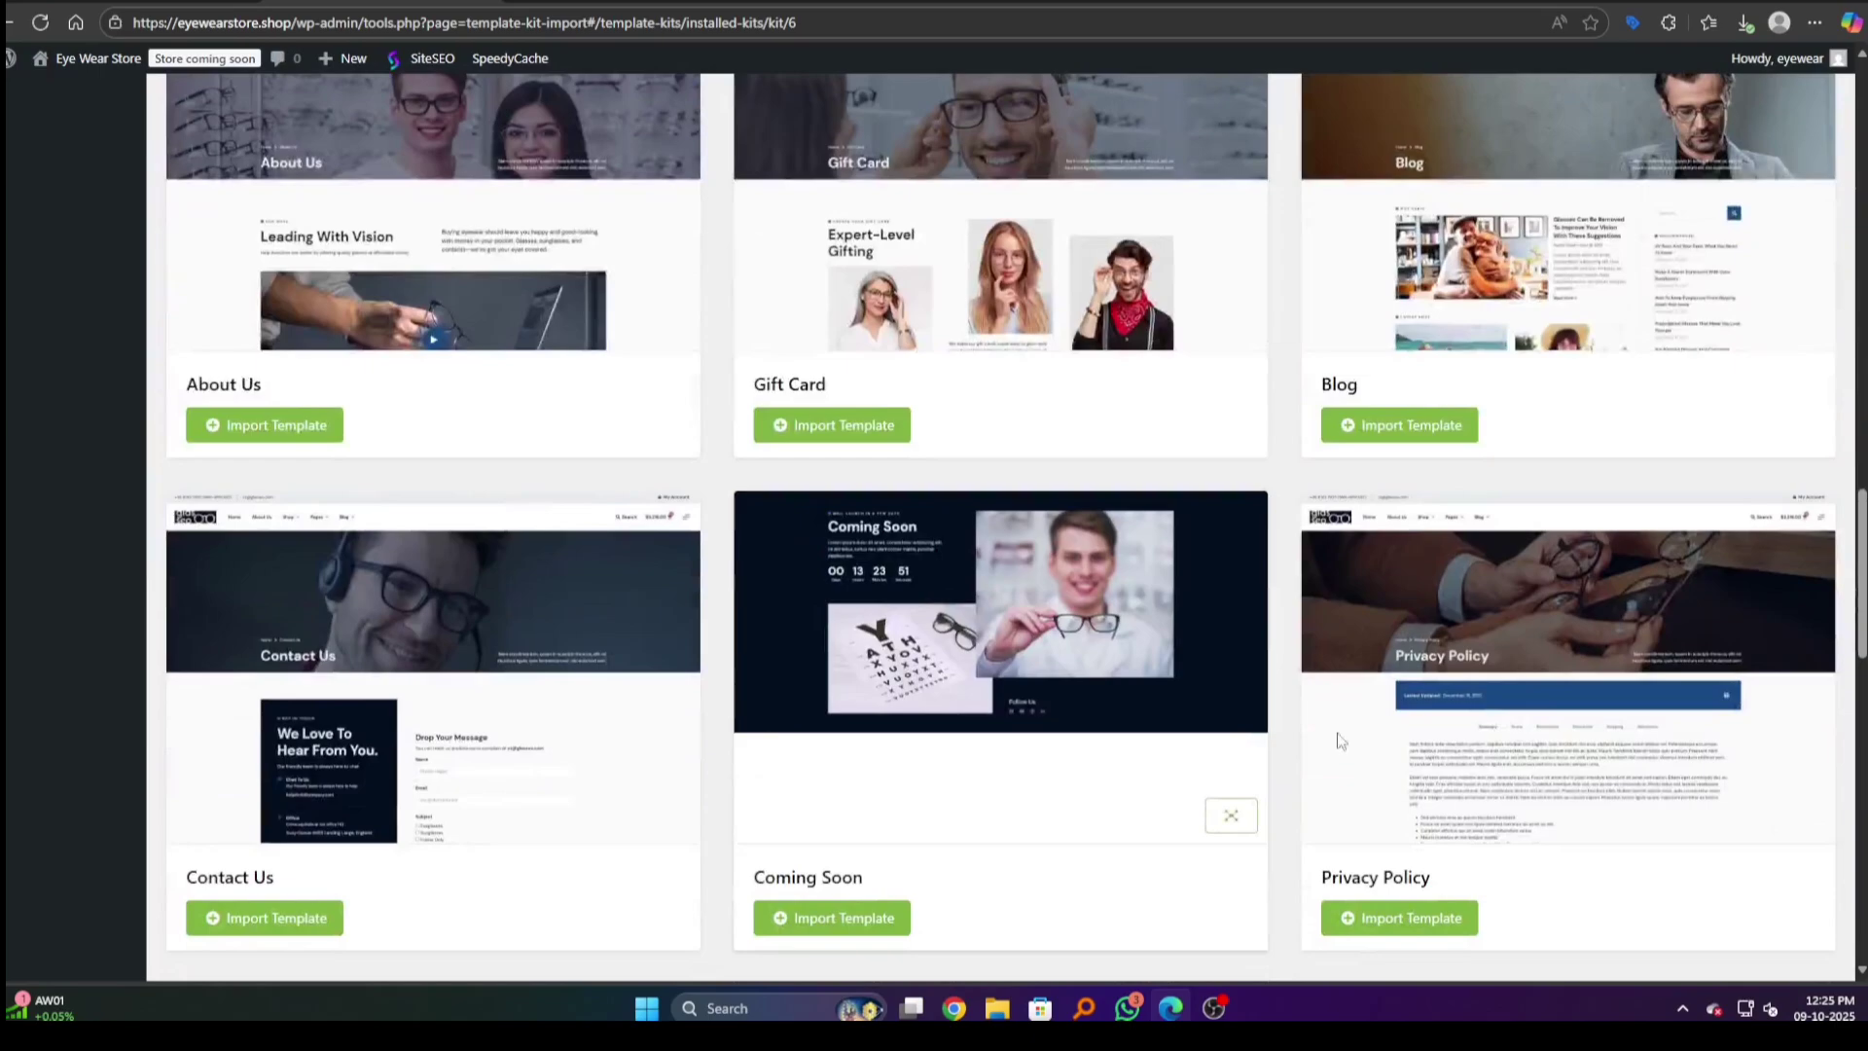
scroll(1362, 749, "down", 3)
scroll(909, 742, "down", 2)
scroll(681, 710, "down", 3)
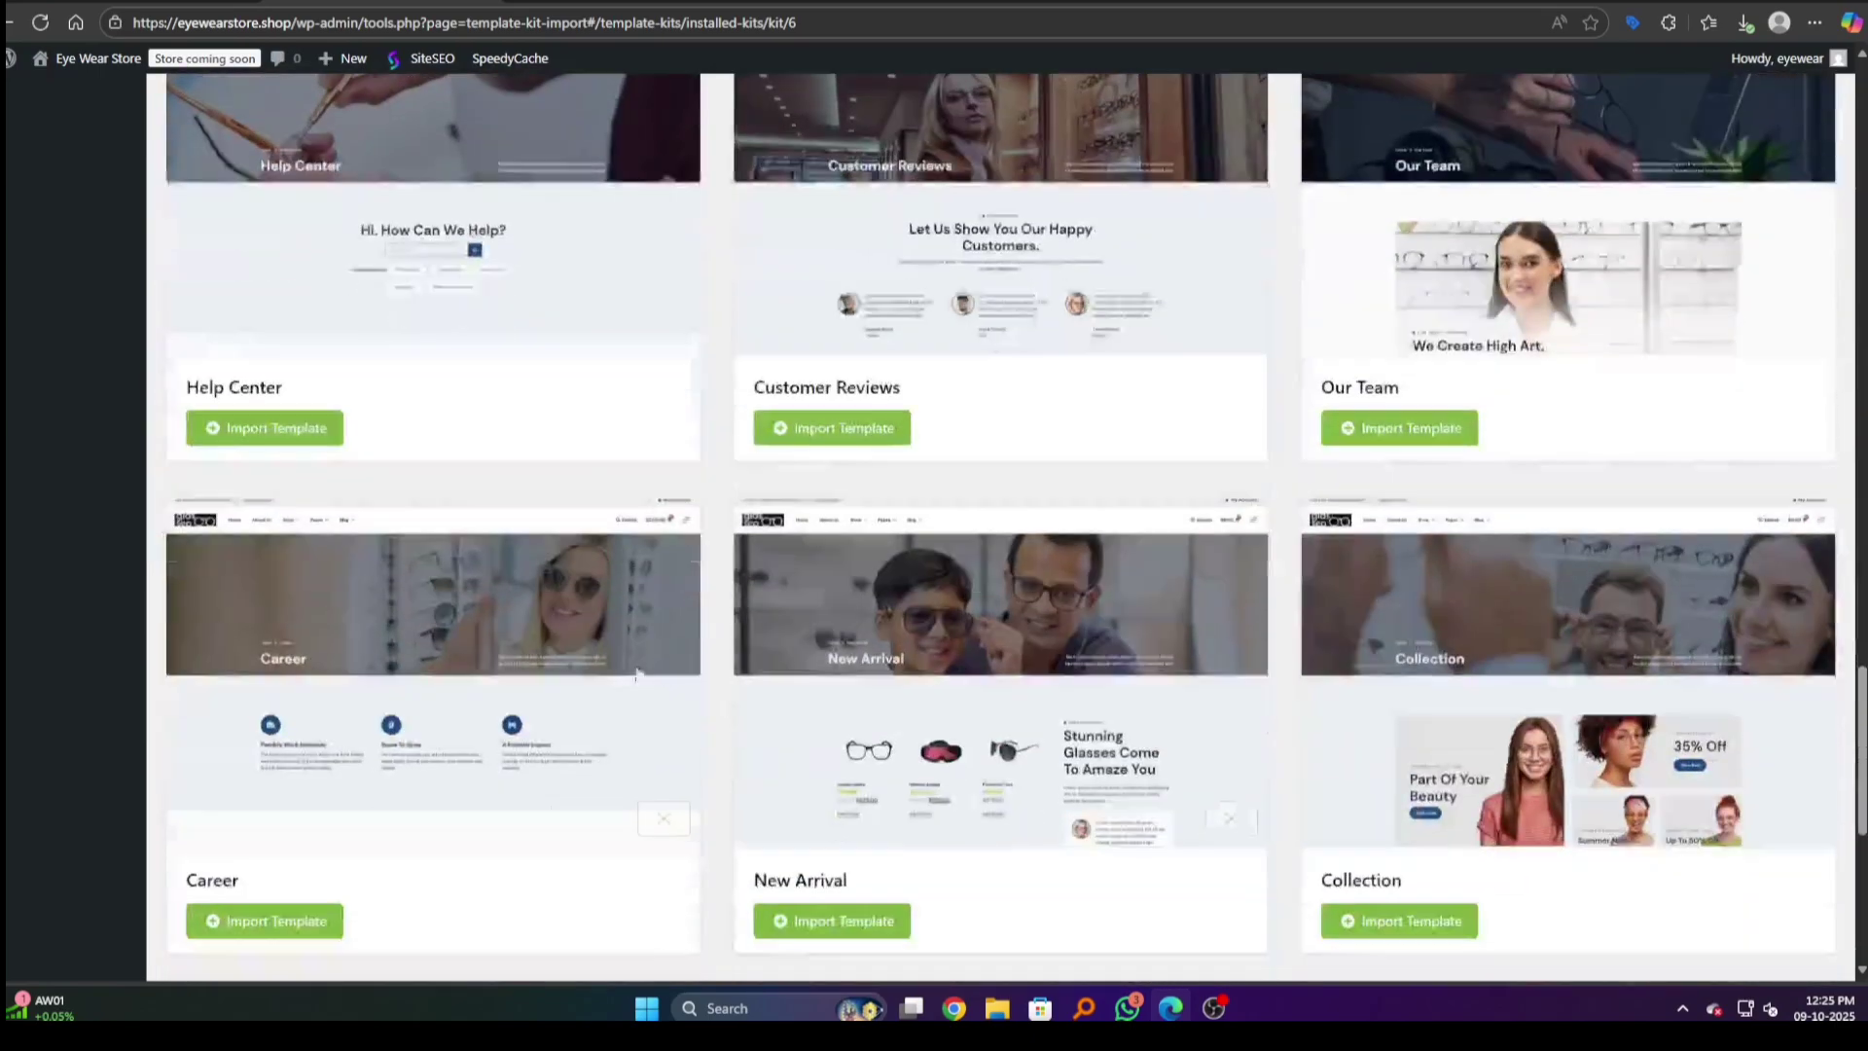
scroll(434, 664, "down", 4)
scroll(434, 664, "down", 3)
Step: Import the Global Kit Styles template from the Glasseo kit
scroll(1232, 667, "up", 10)
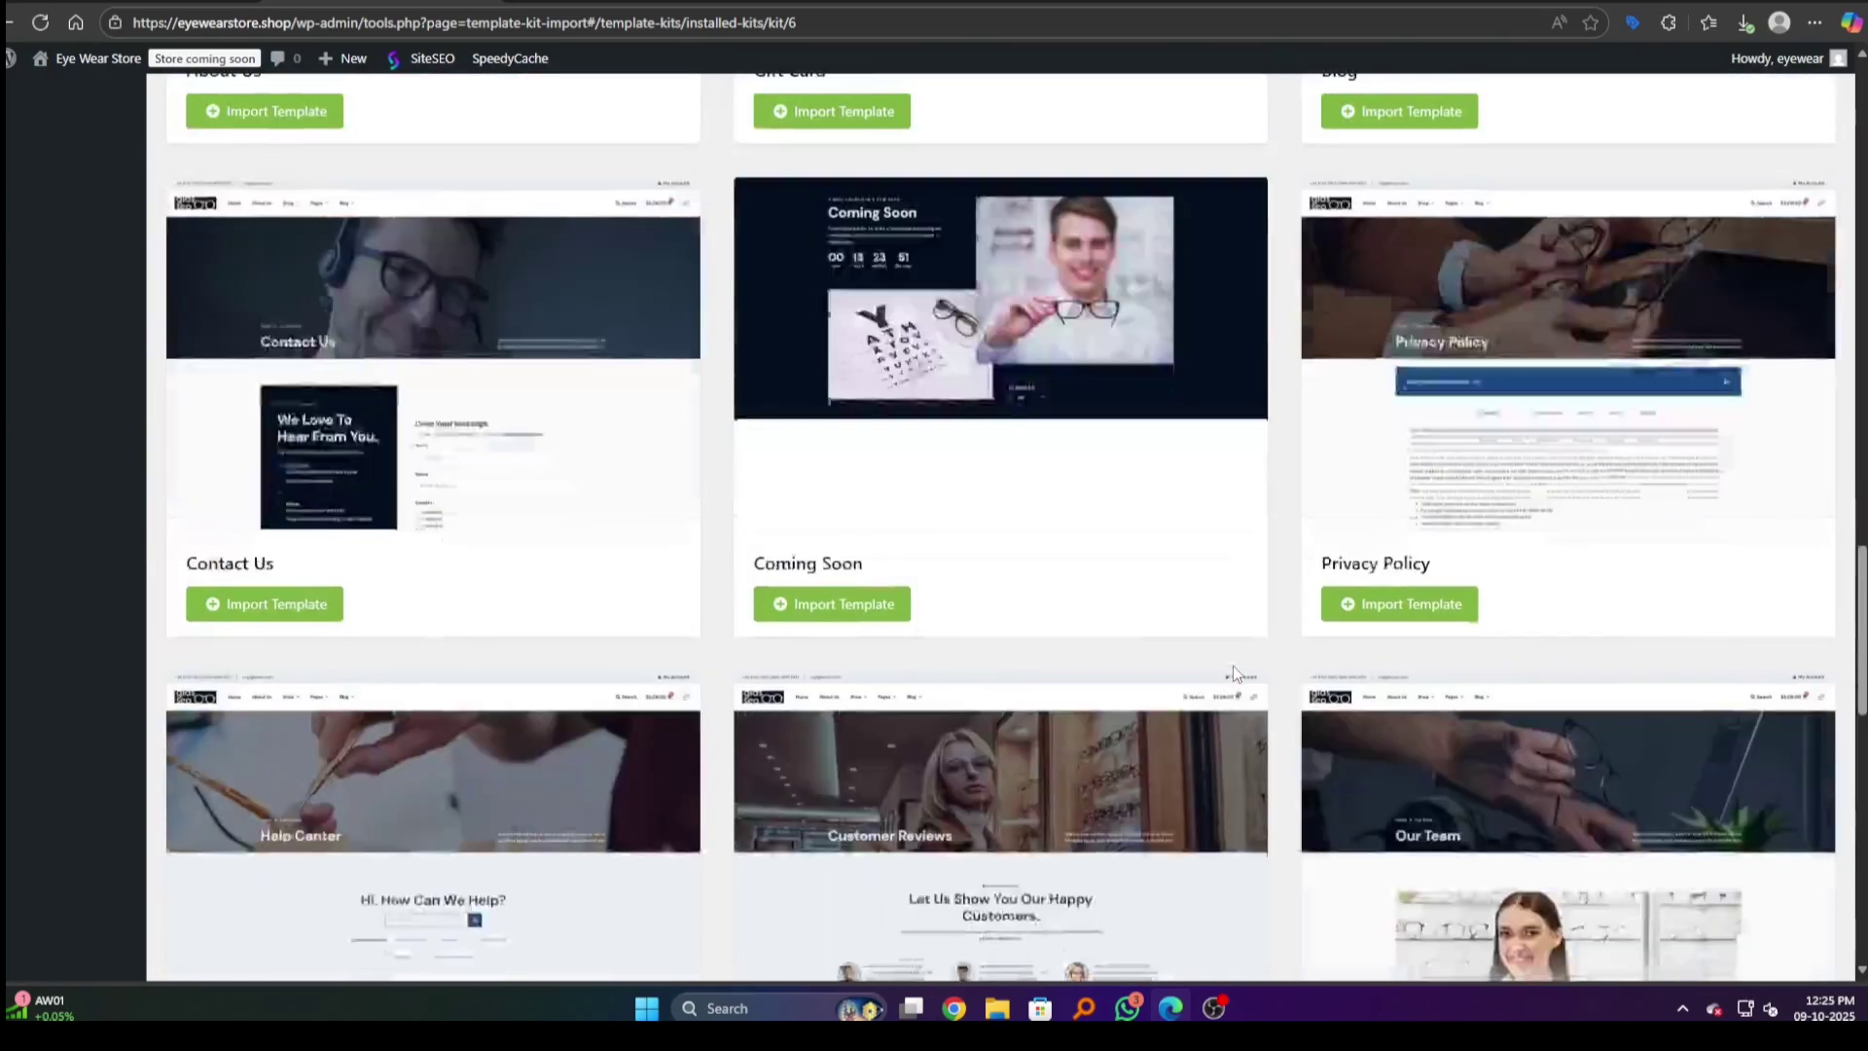
scroll(1232, 662, "up", 5)
scroll(1232, 662, "up", 10)
scroll(1231, 664, "up", 3)
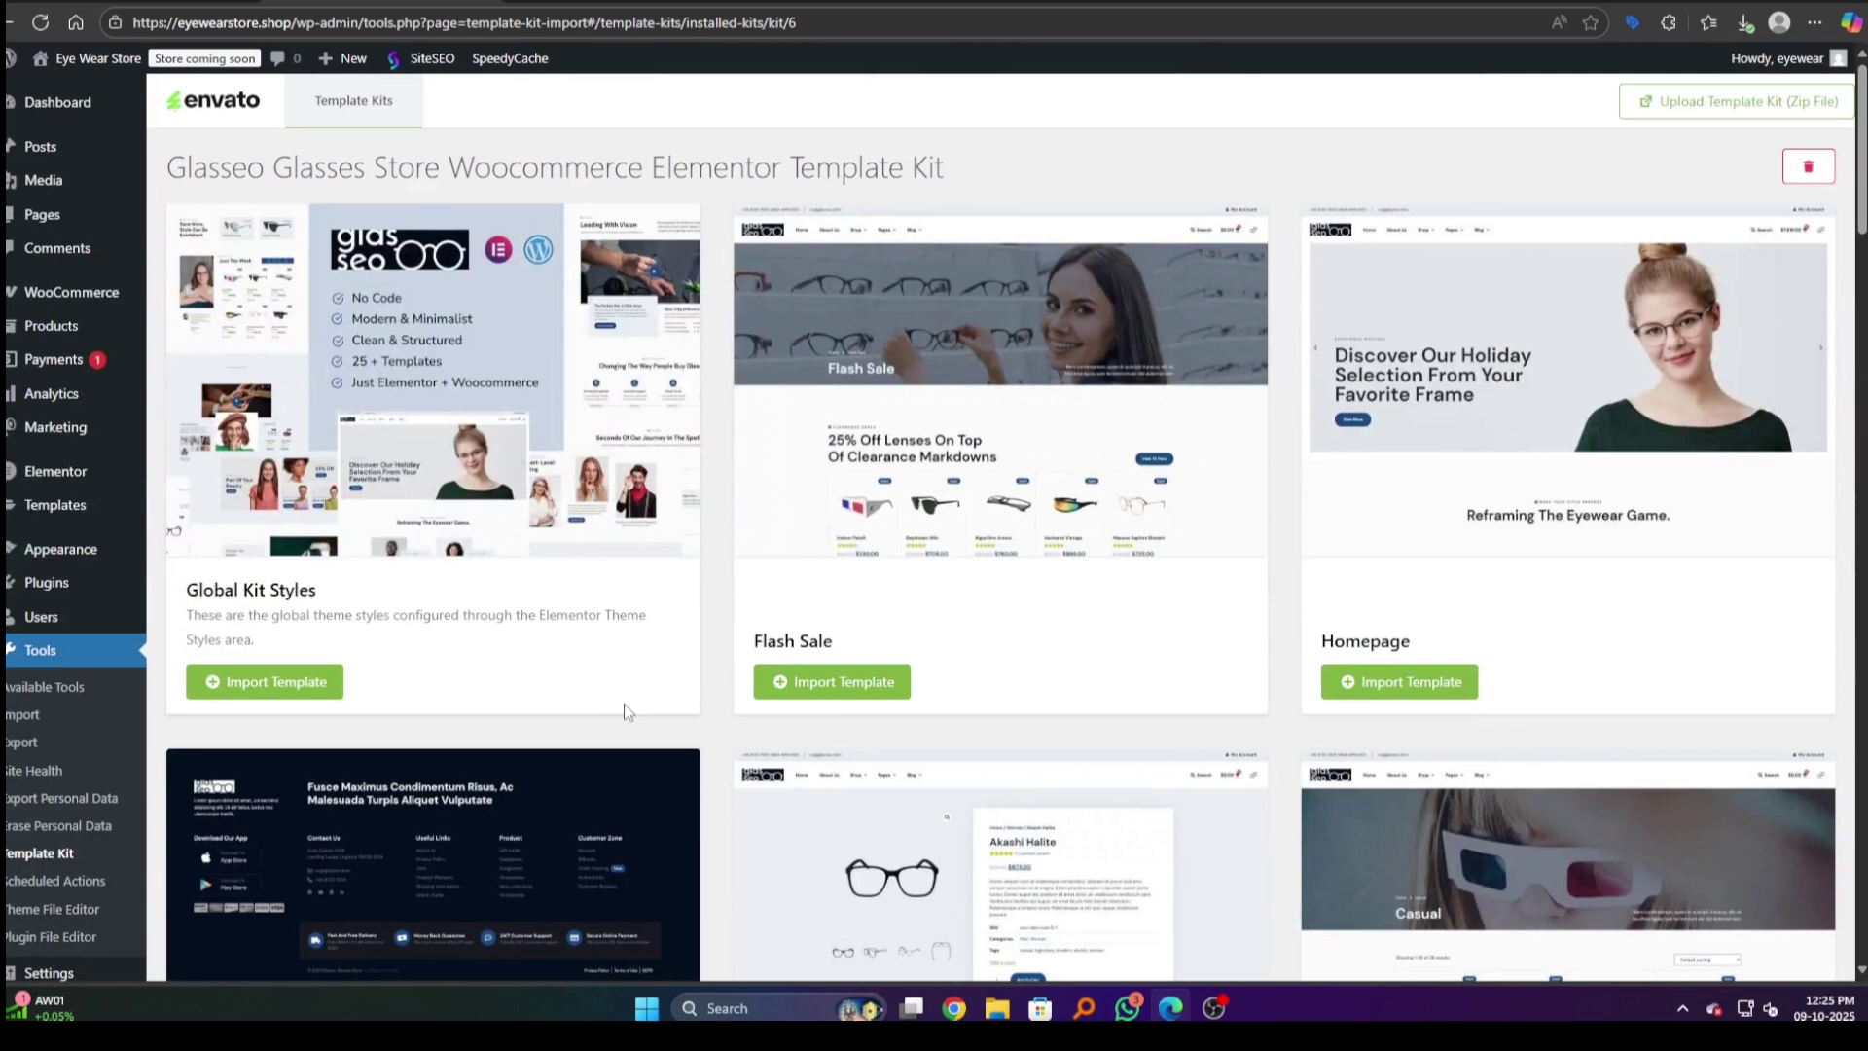
mouse_move(432, 380)
left_click(212, 681)
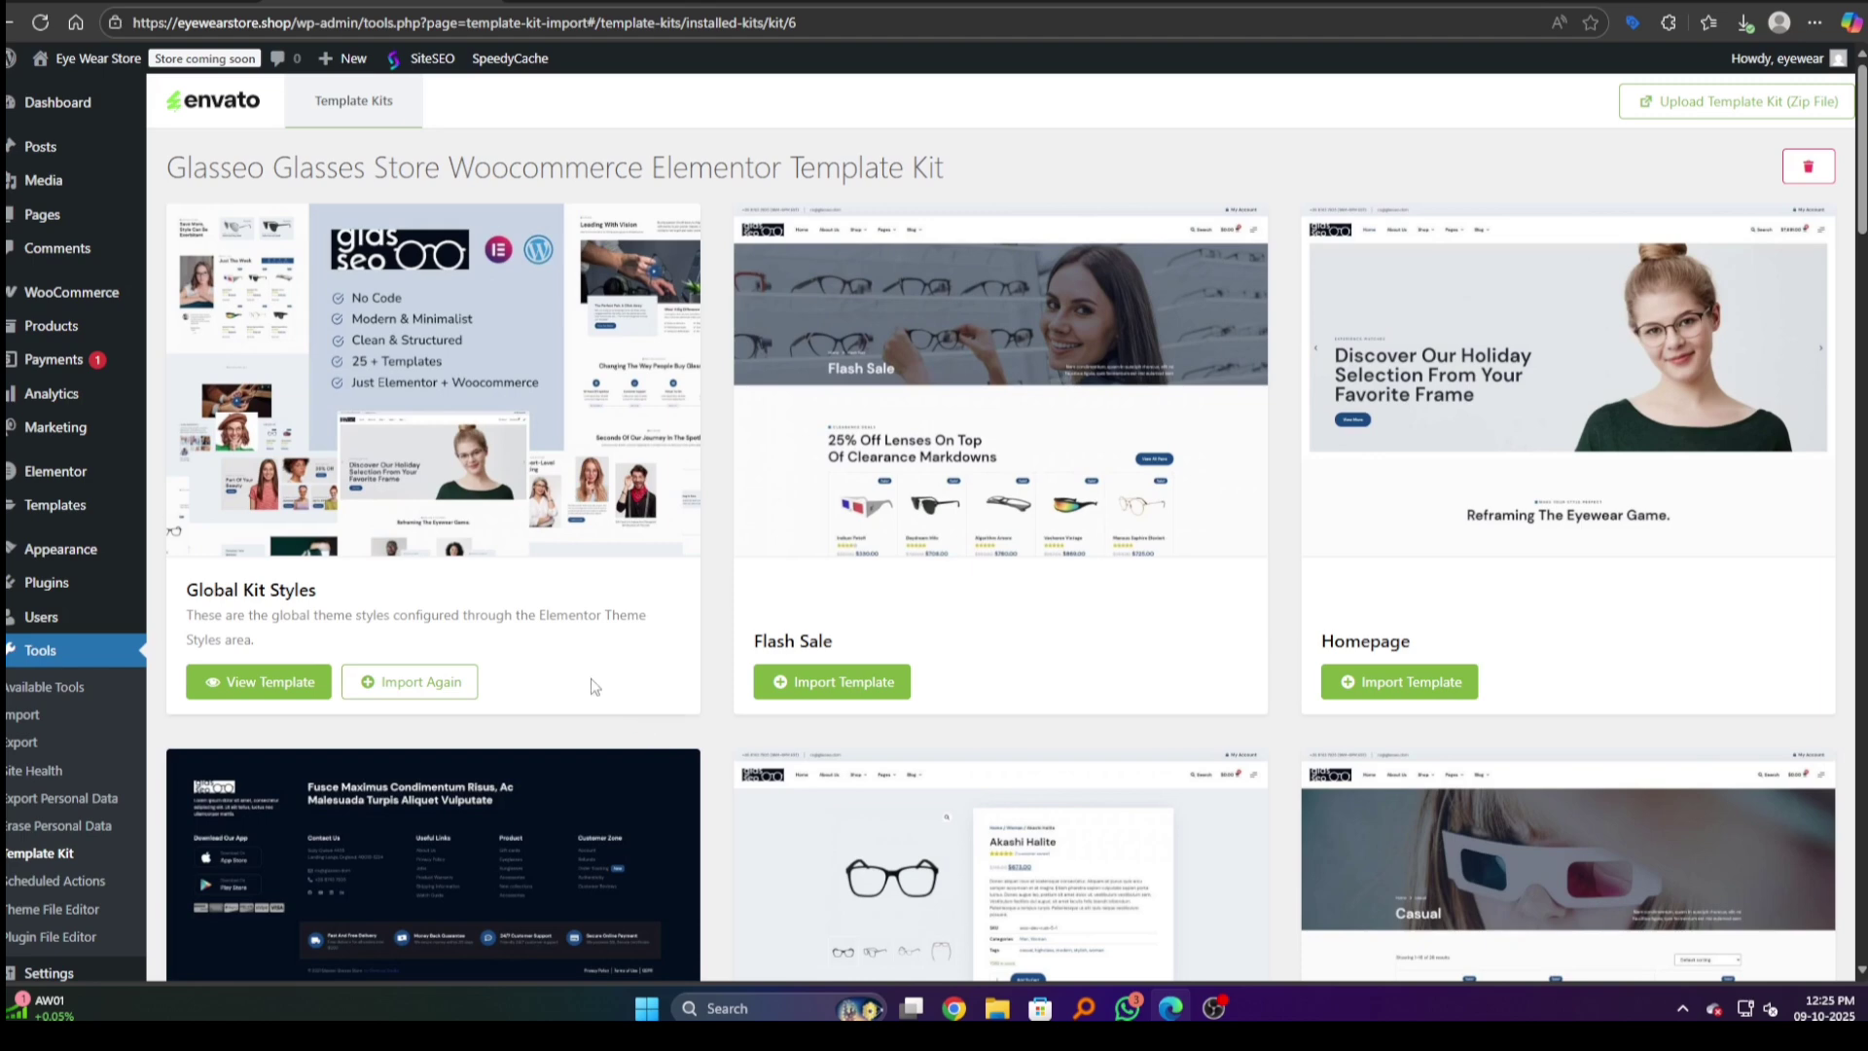
Step: Import the Flash Sale and Homepage templates from the Glasseo kit
left_click(832, 682)
left_click(1382, 686)
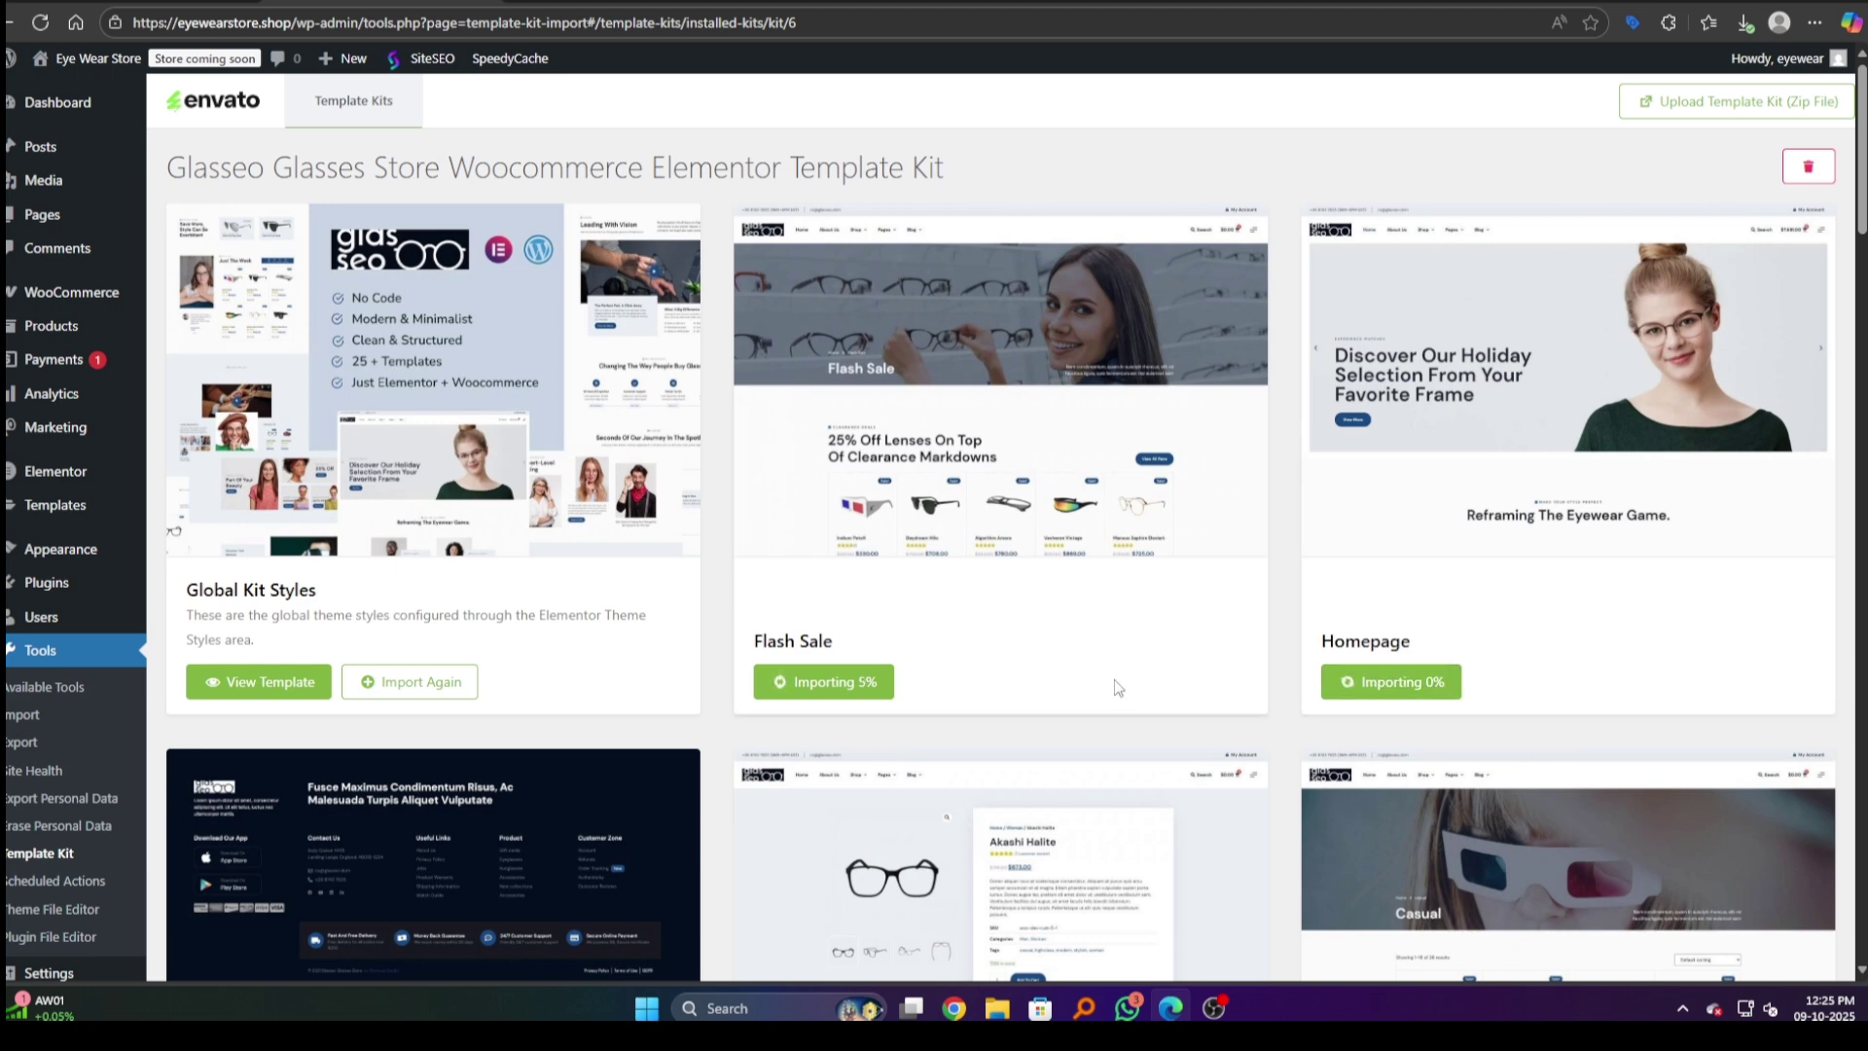
scroll(1023, 700, "down", 1)
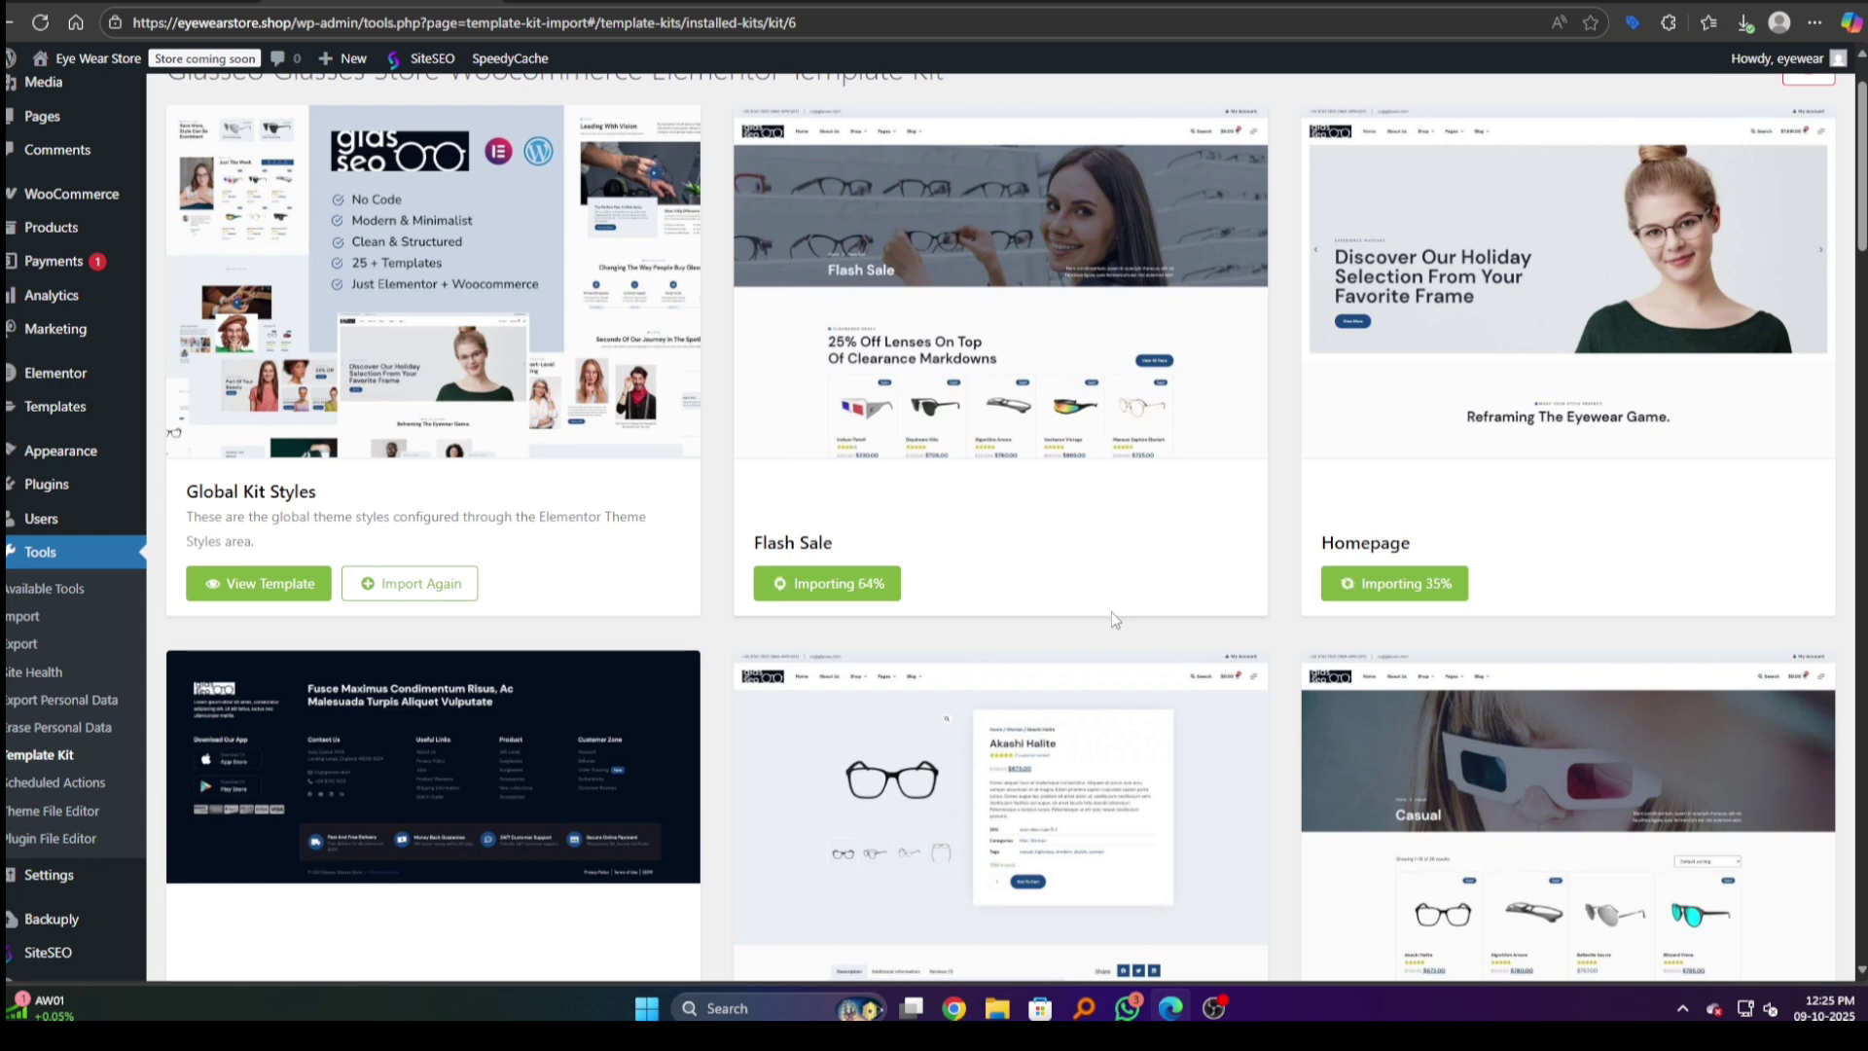
scroll(1112, 615, "down", 3)
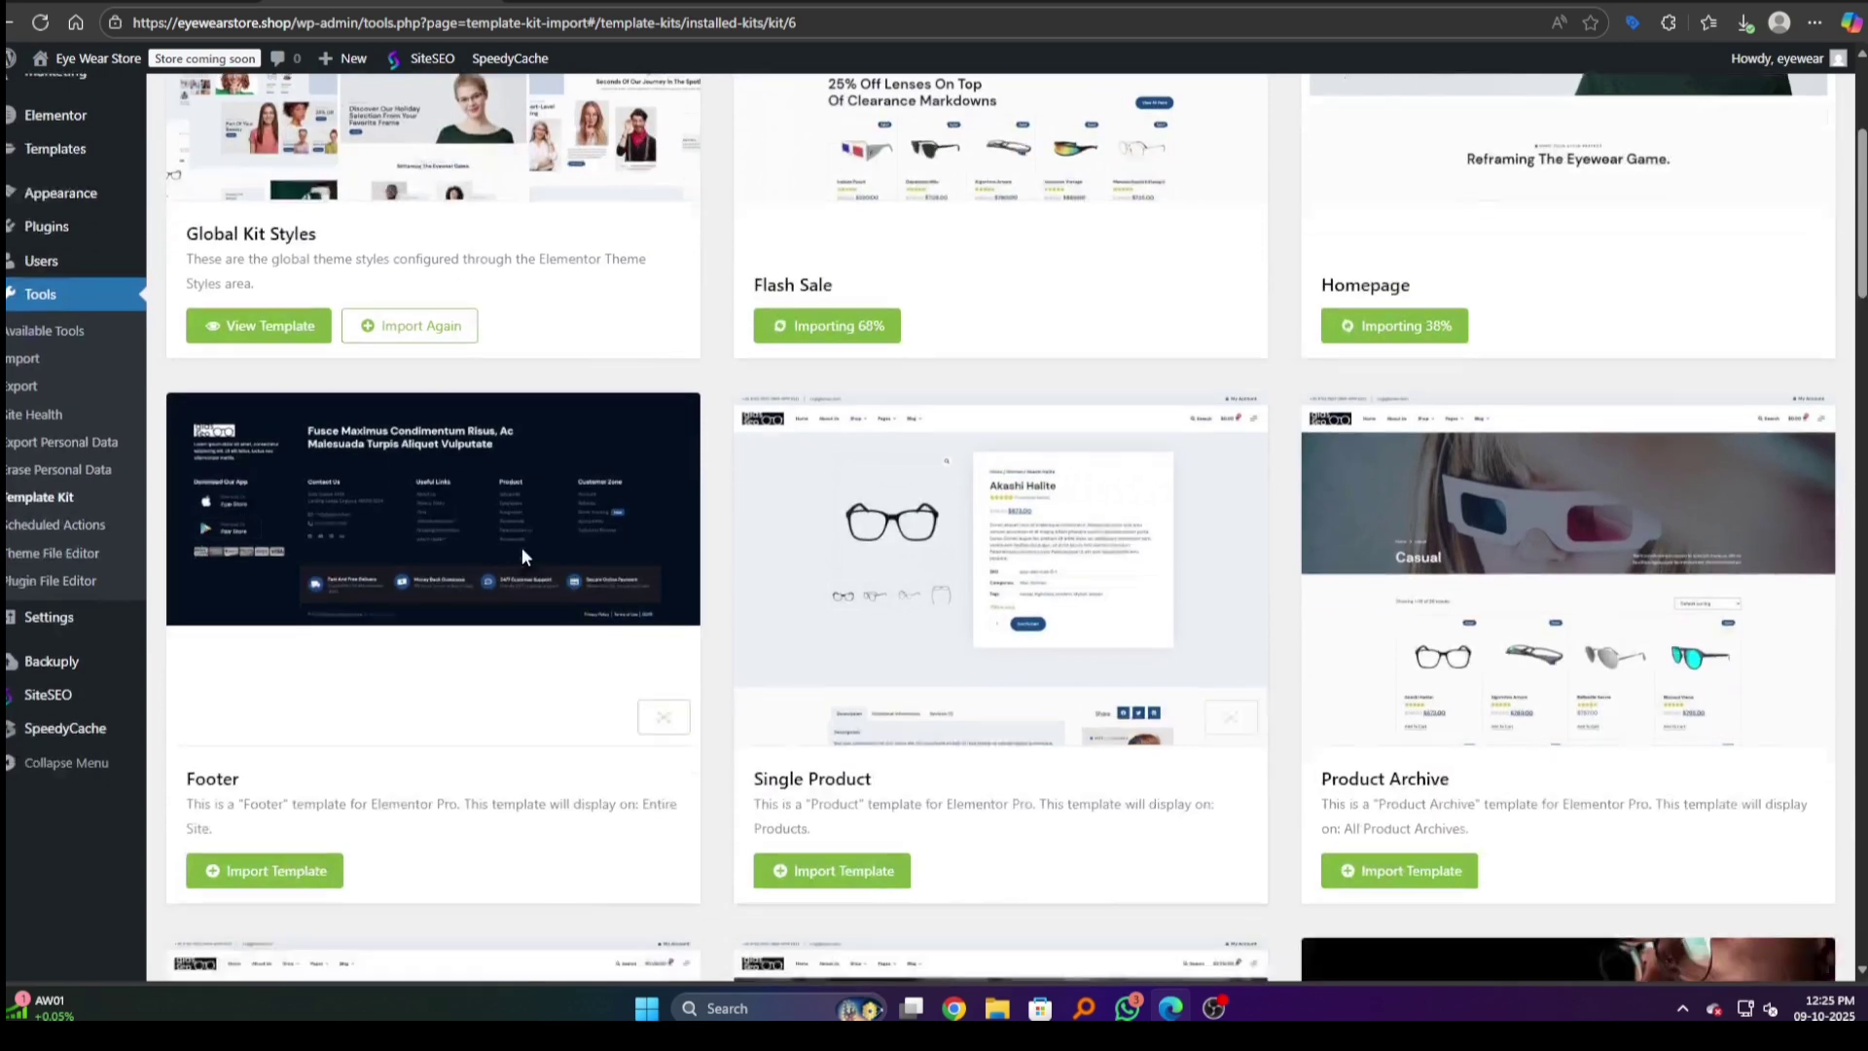
scroll(521, 556, "down", 2)
Step: Import the Footer and Off Canvas templates, then open a new browser tab
left_click(265, 735)
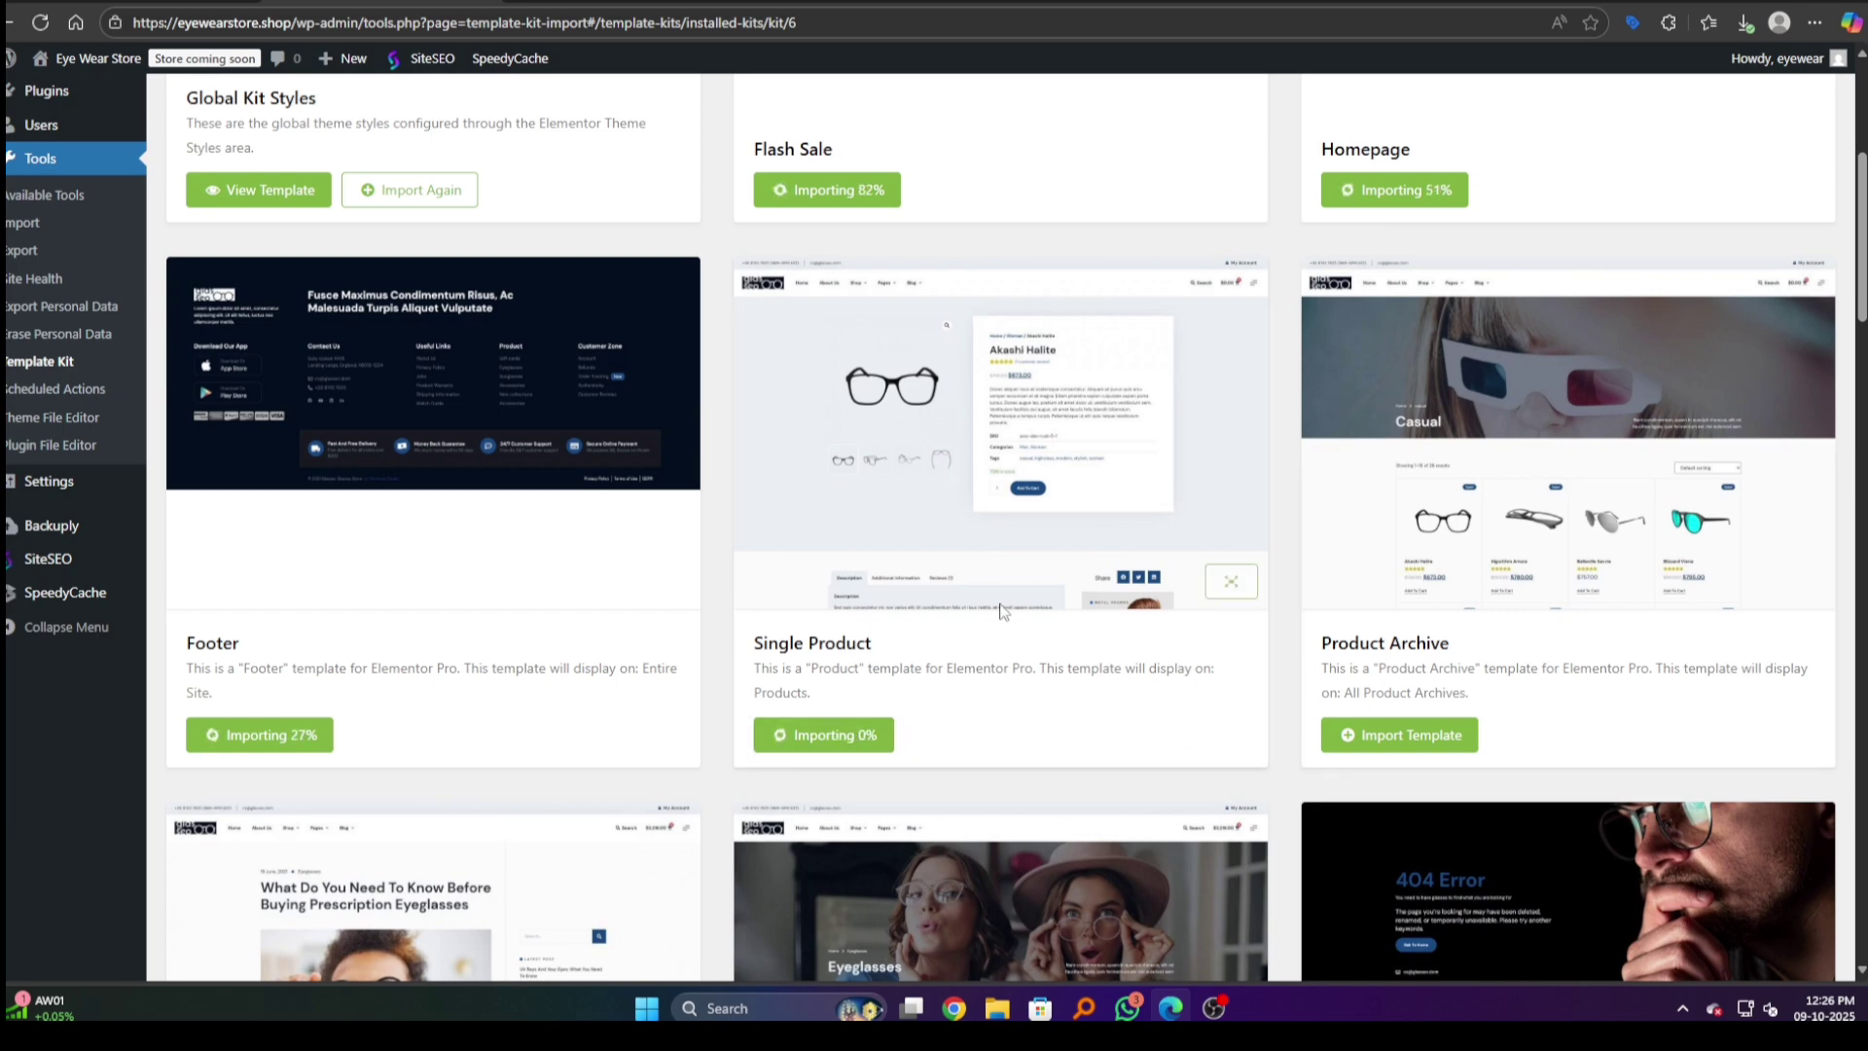
scroll(880, 525, "down", 4)
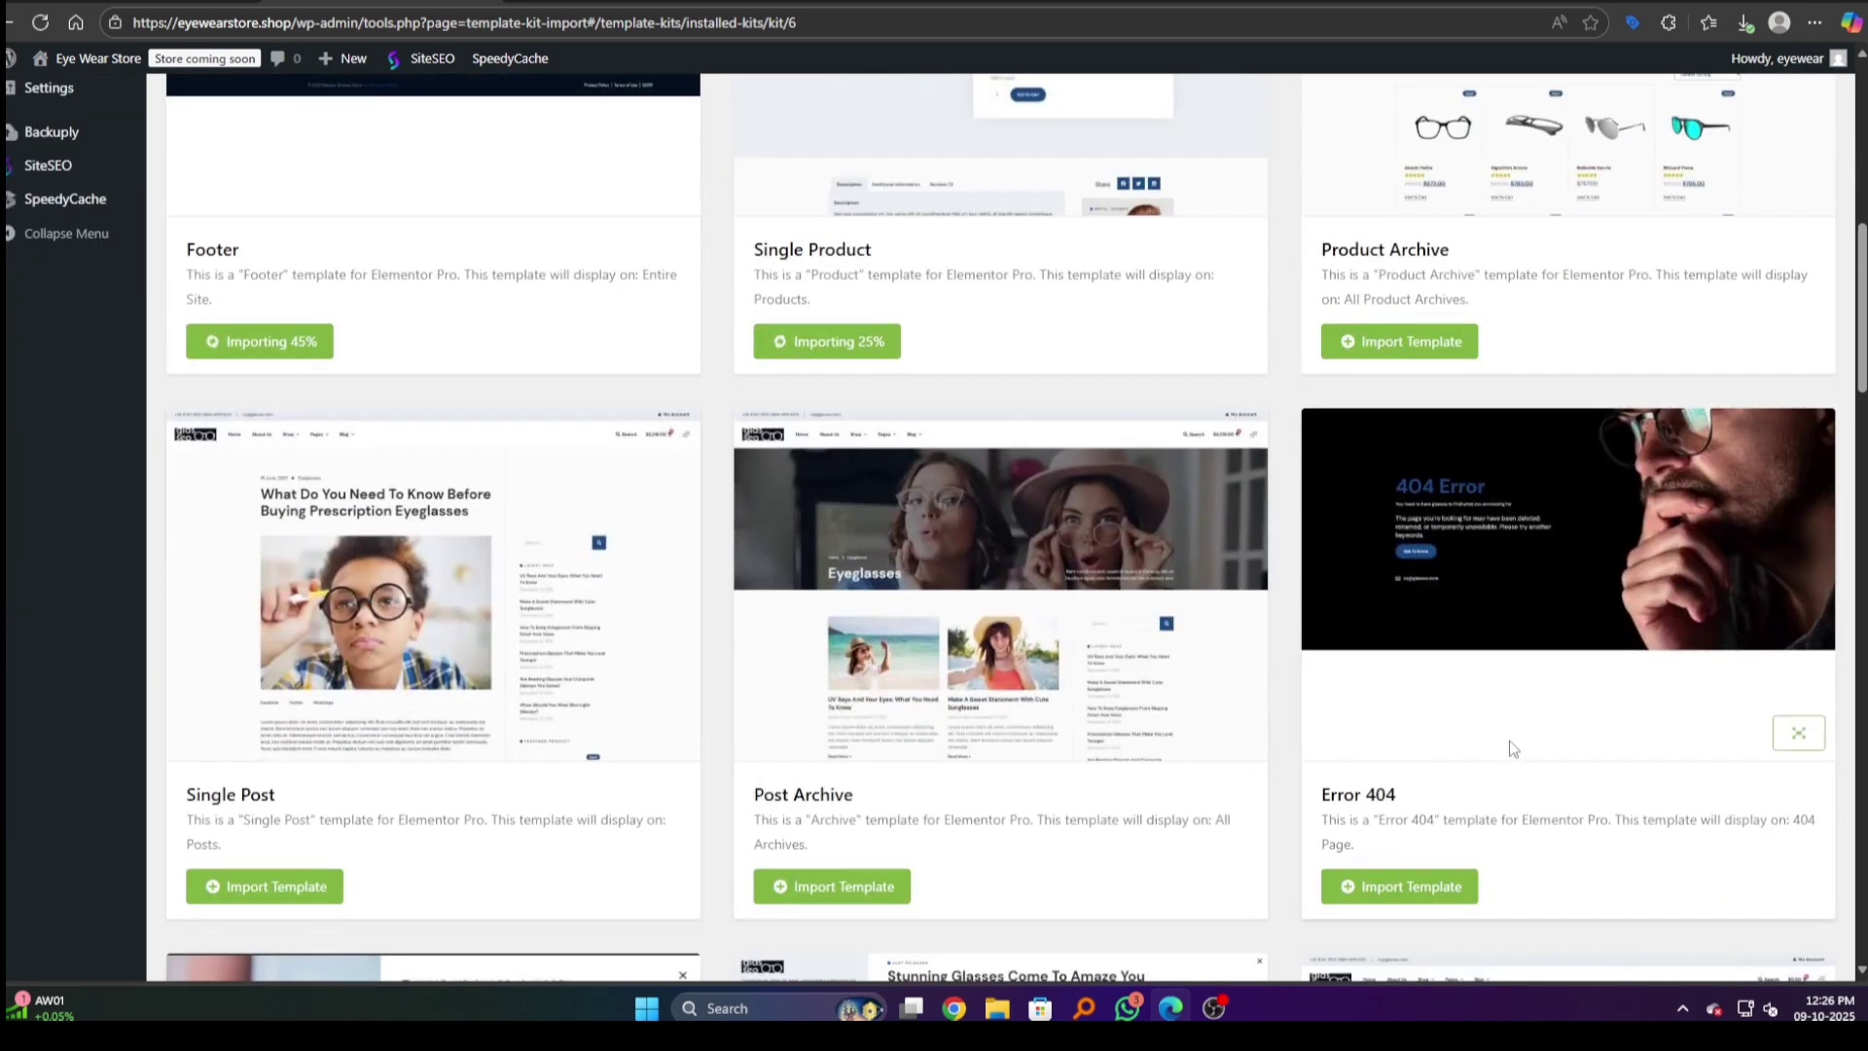
scroll(1509, 744, "down", 5)
scroll(1432, 609, "down", 1)
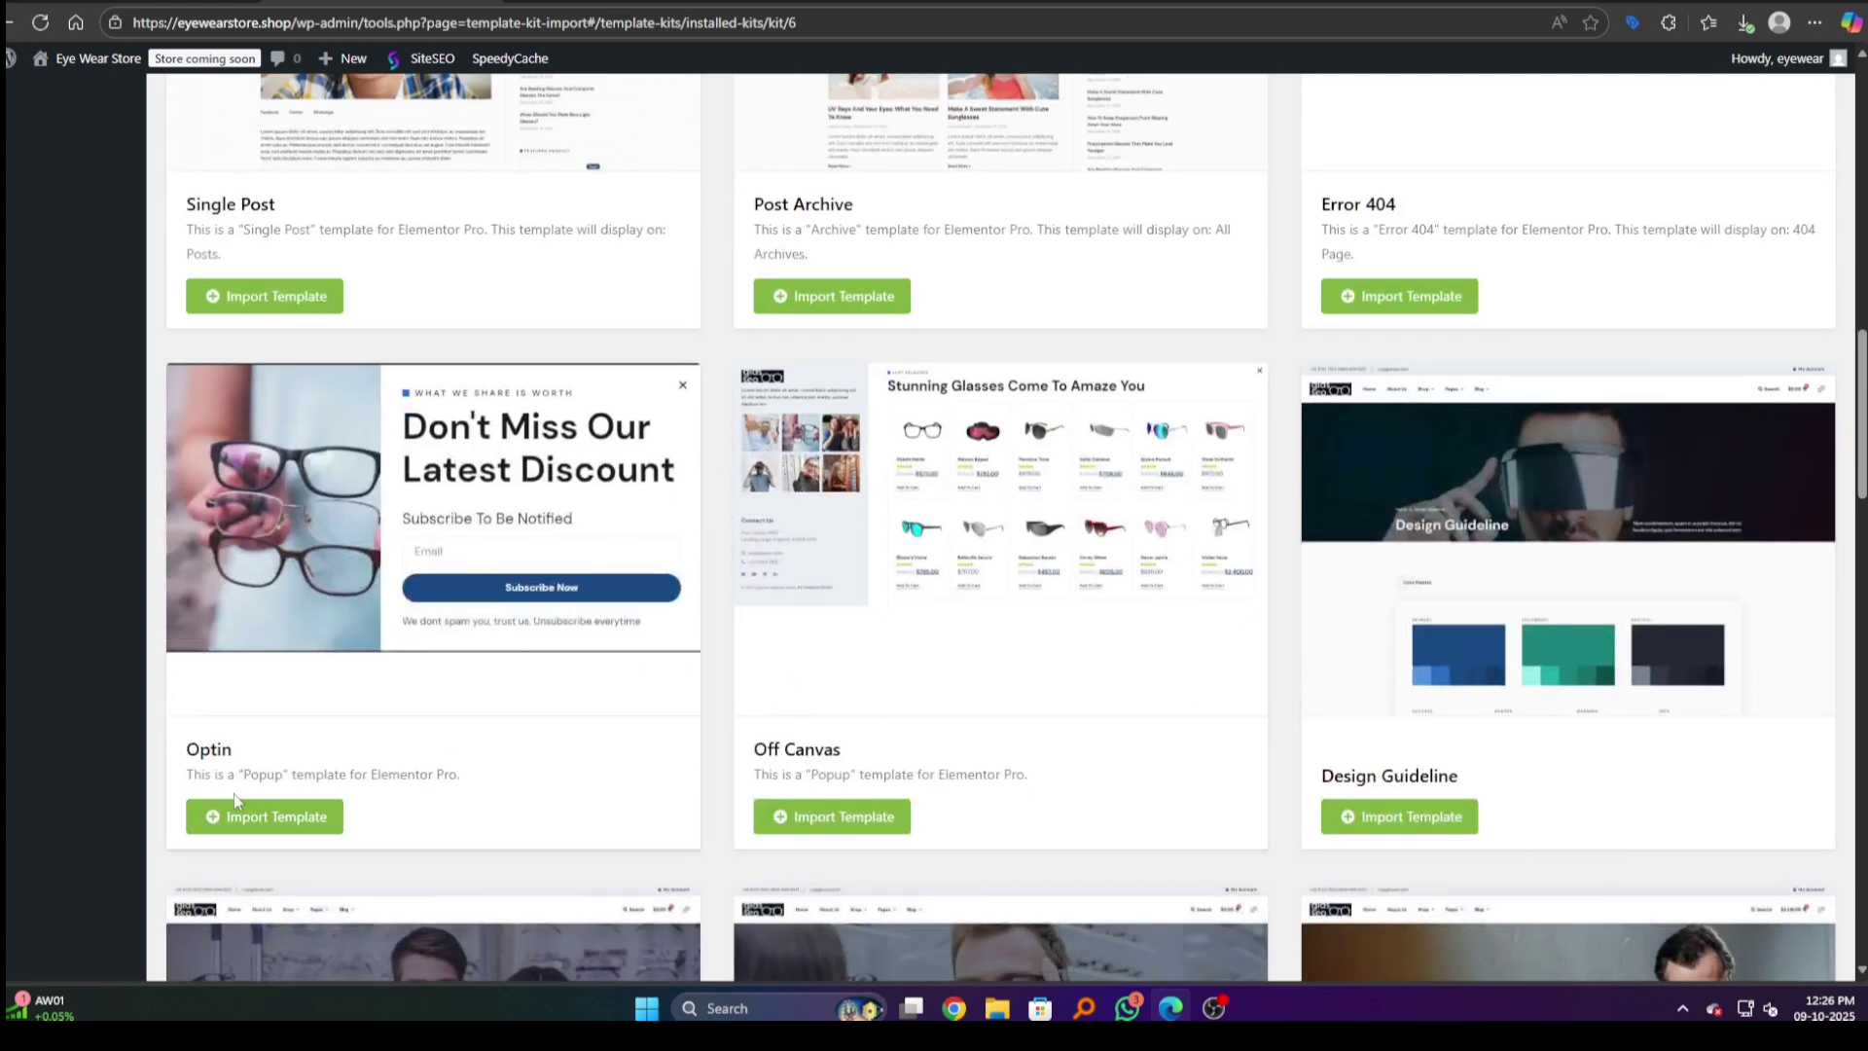
left_click(834, 816)
scroll(1226, 669, "down", 4)
scroll(1224, 669, "down", 1)
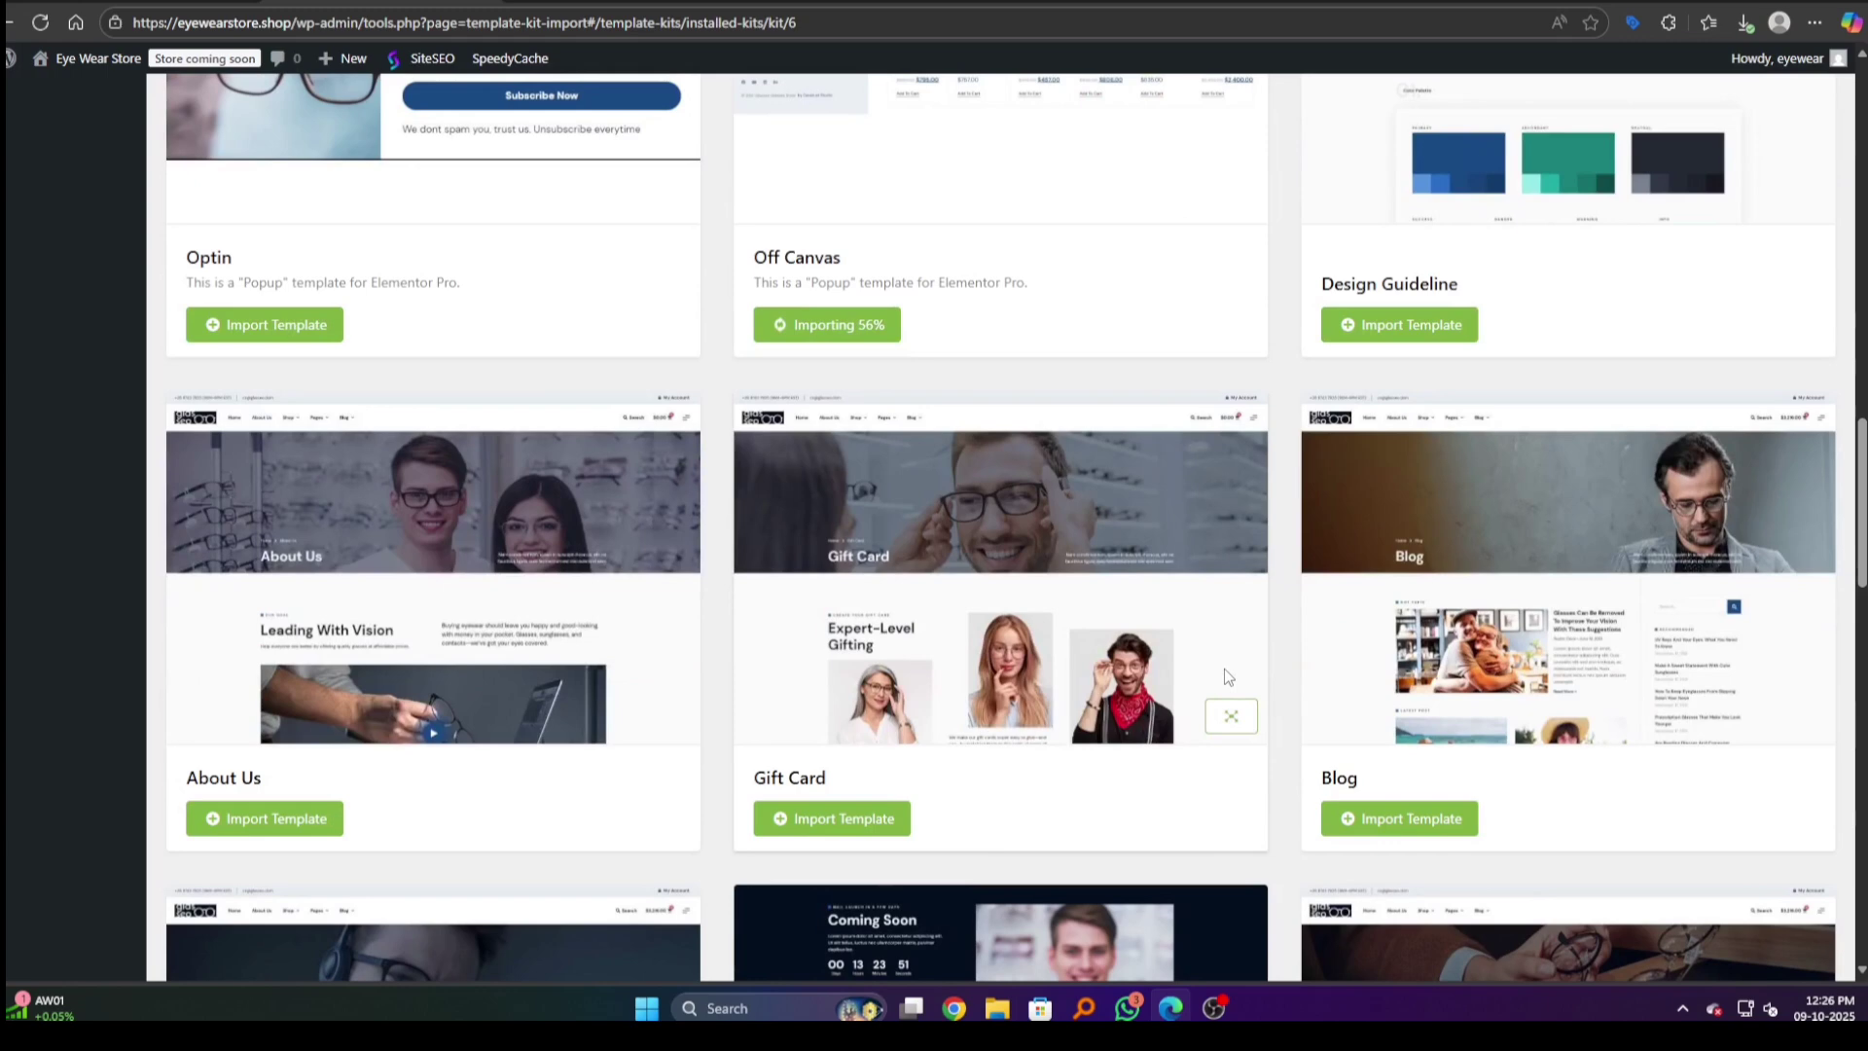
key("ctrl+t")
Step: Load the live Eye Wear Store site and look over its My account page
type("eyewearstore.shop")
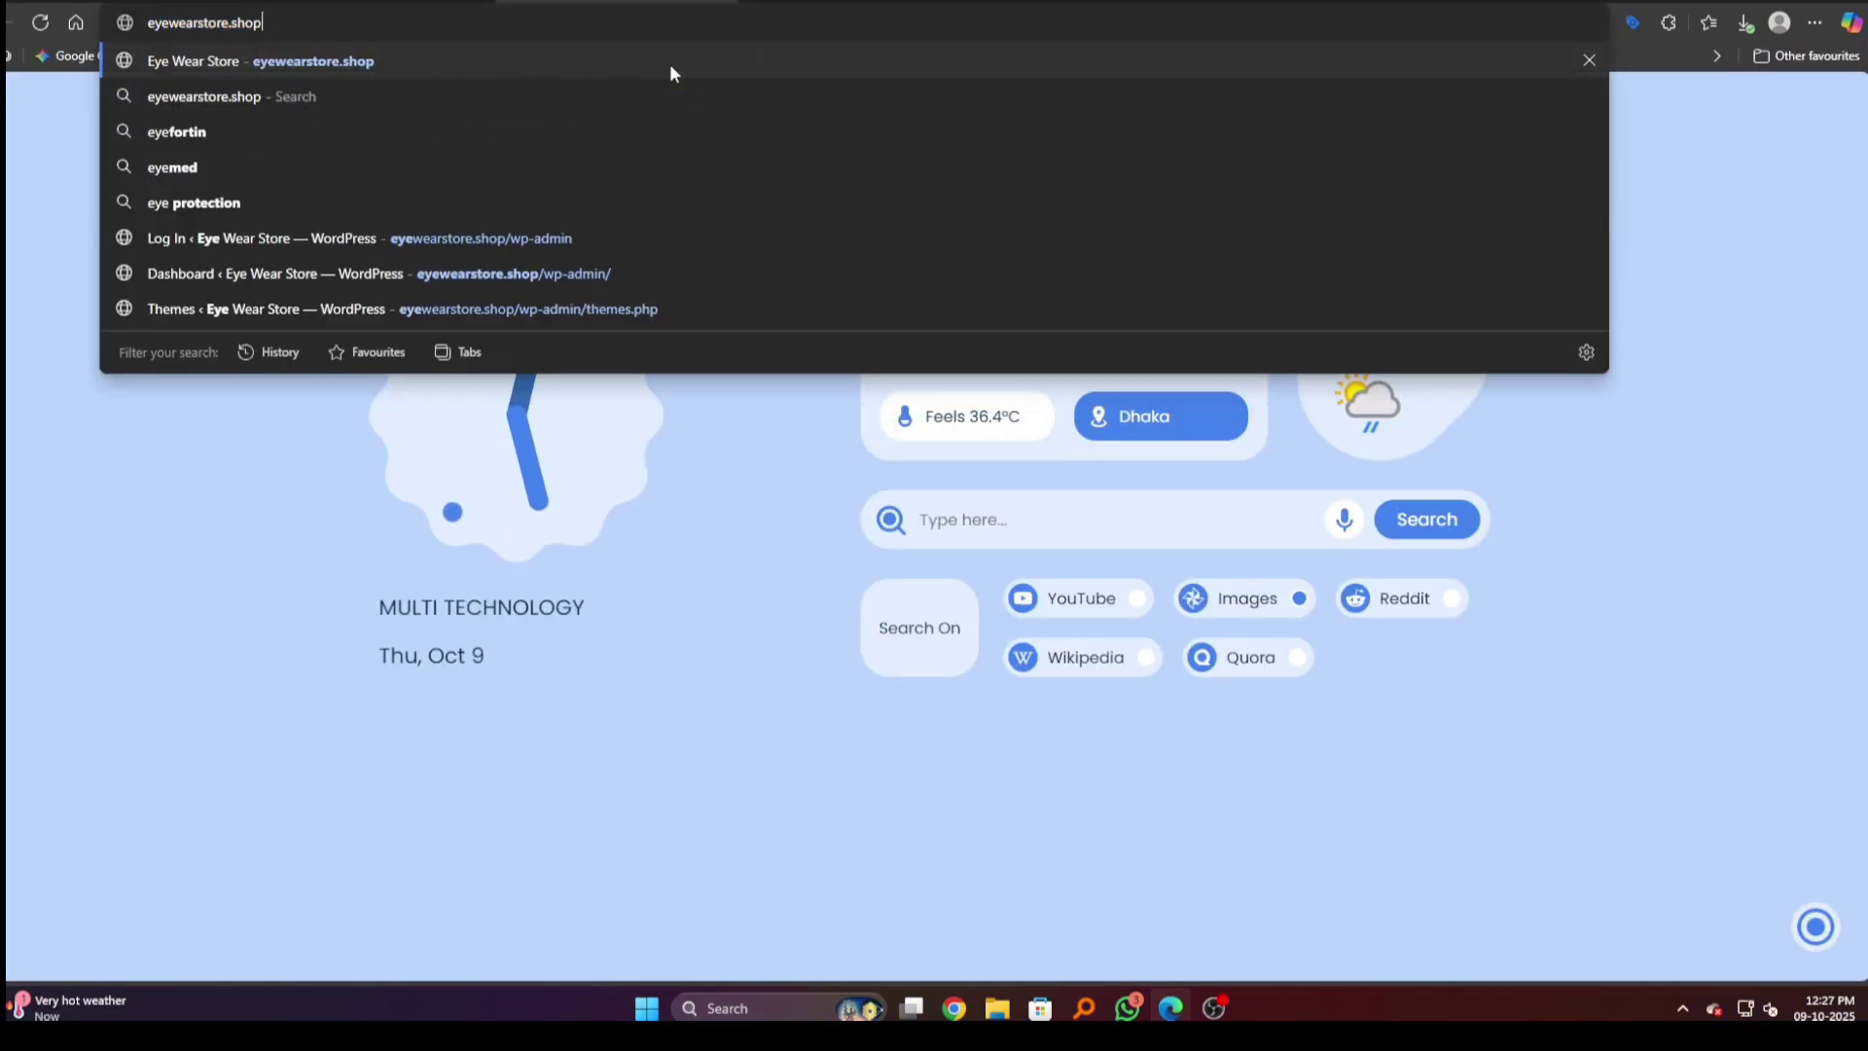
key("Return")
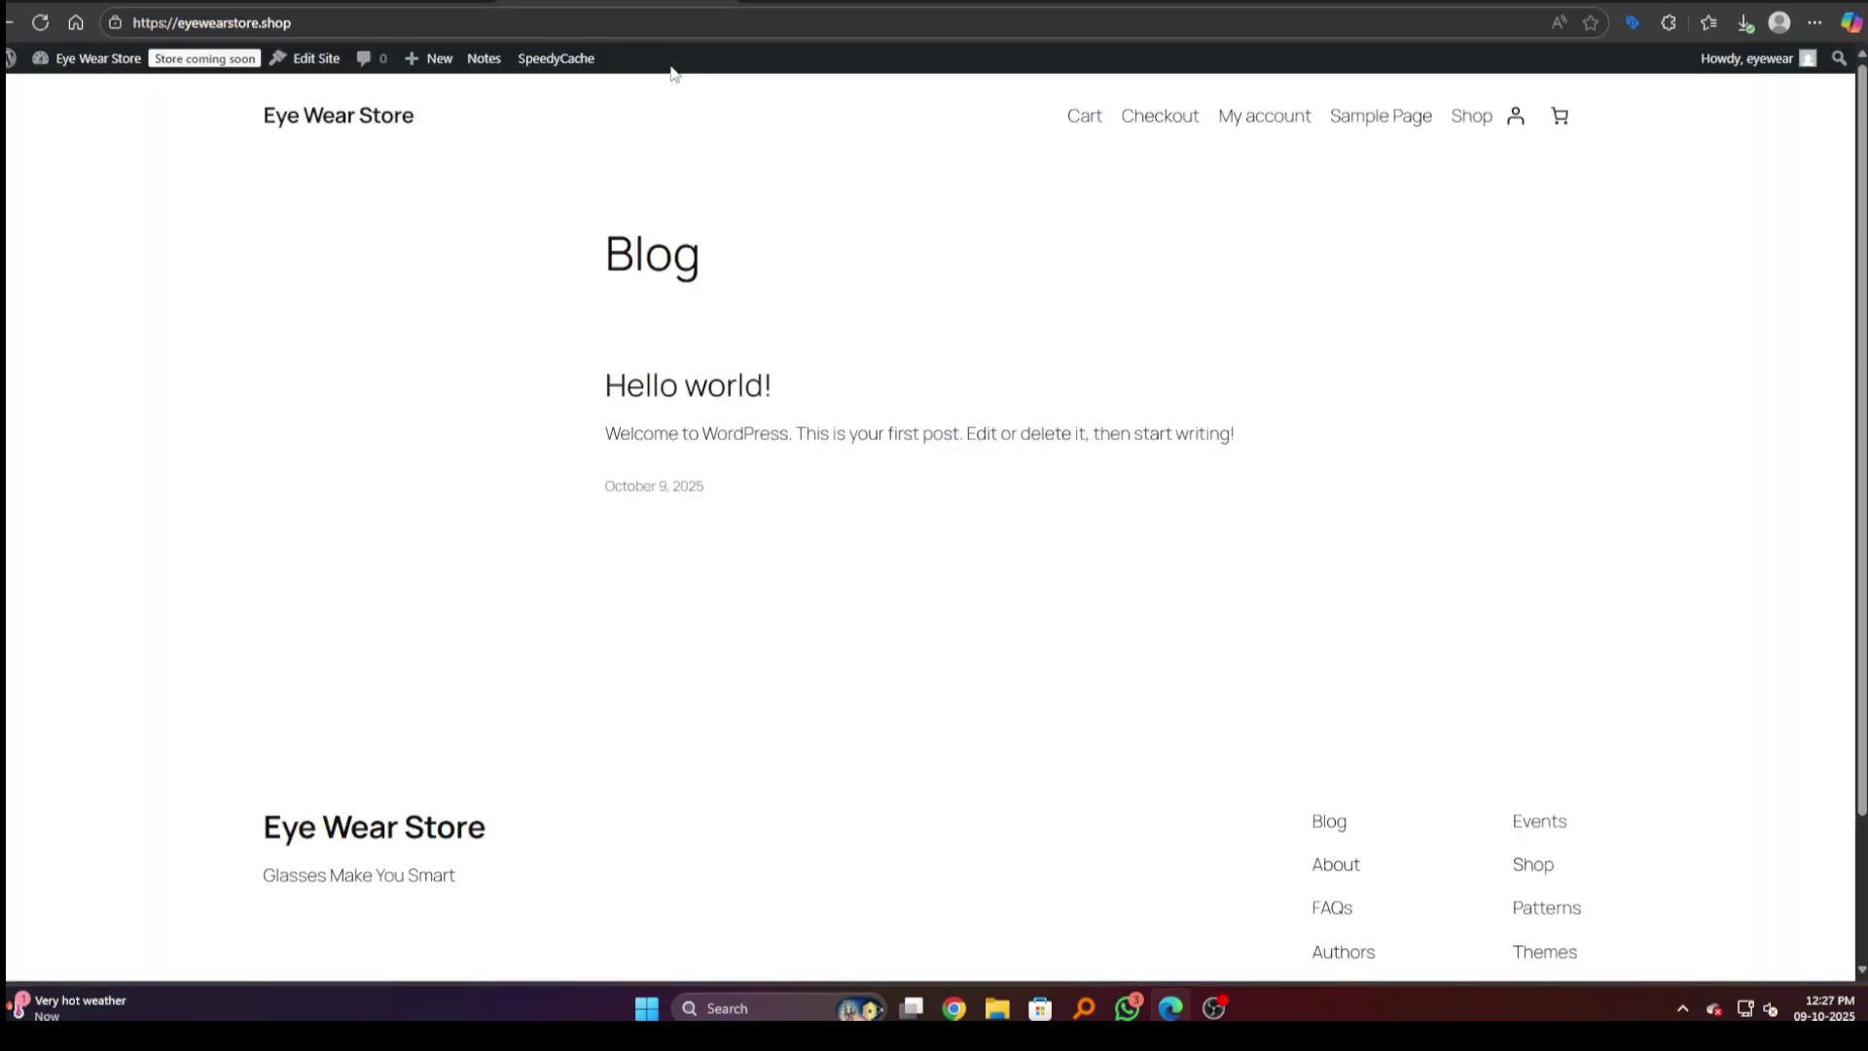
scroll(847, 438, "down", 1)
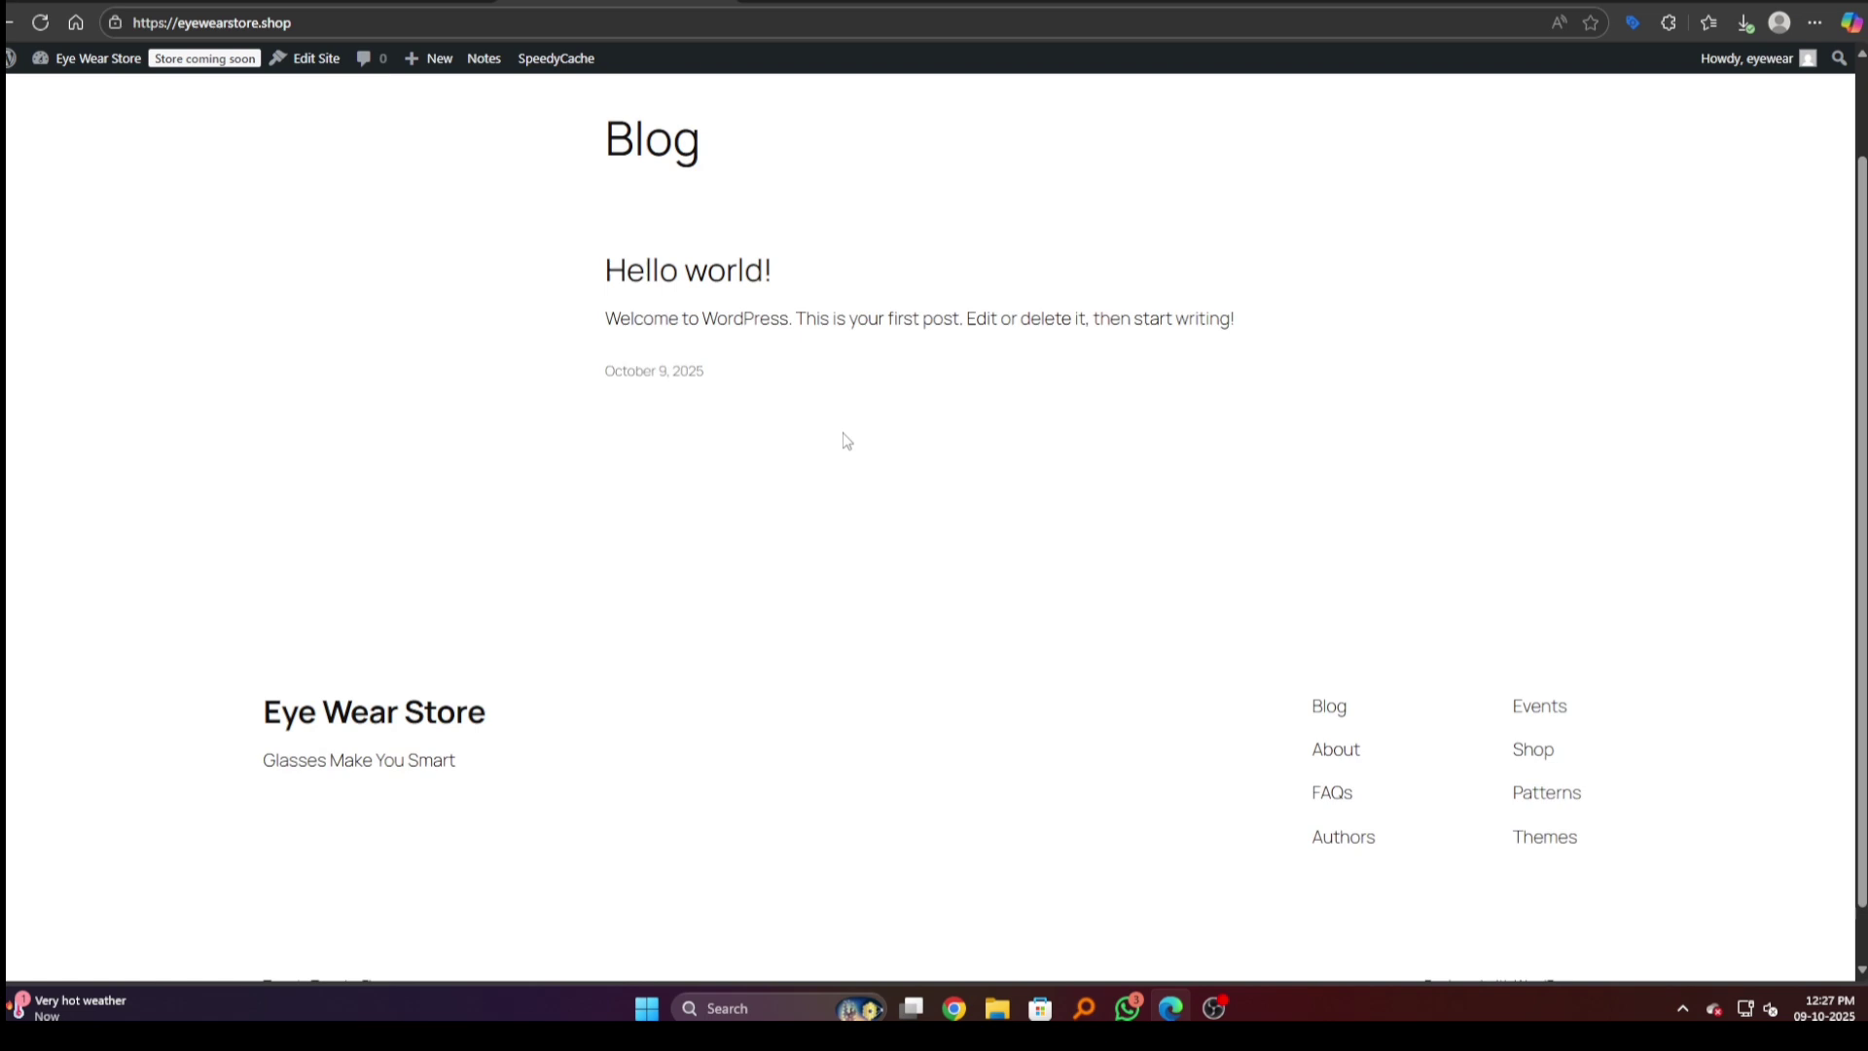
scroll(1476, 396, "down", 1)
scroll(295, 340, "up", 2)
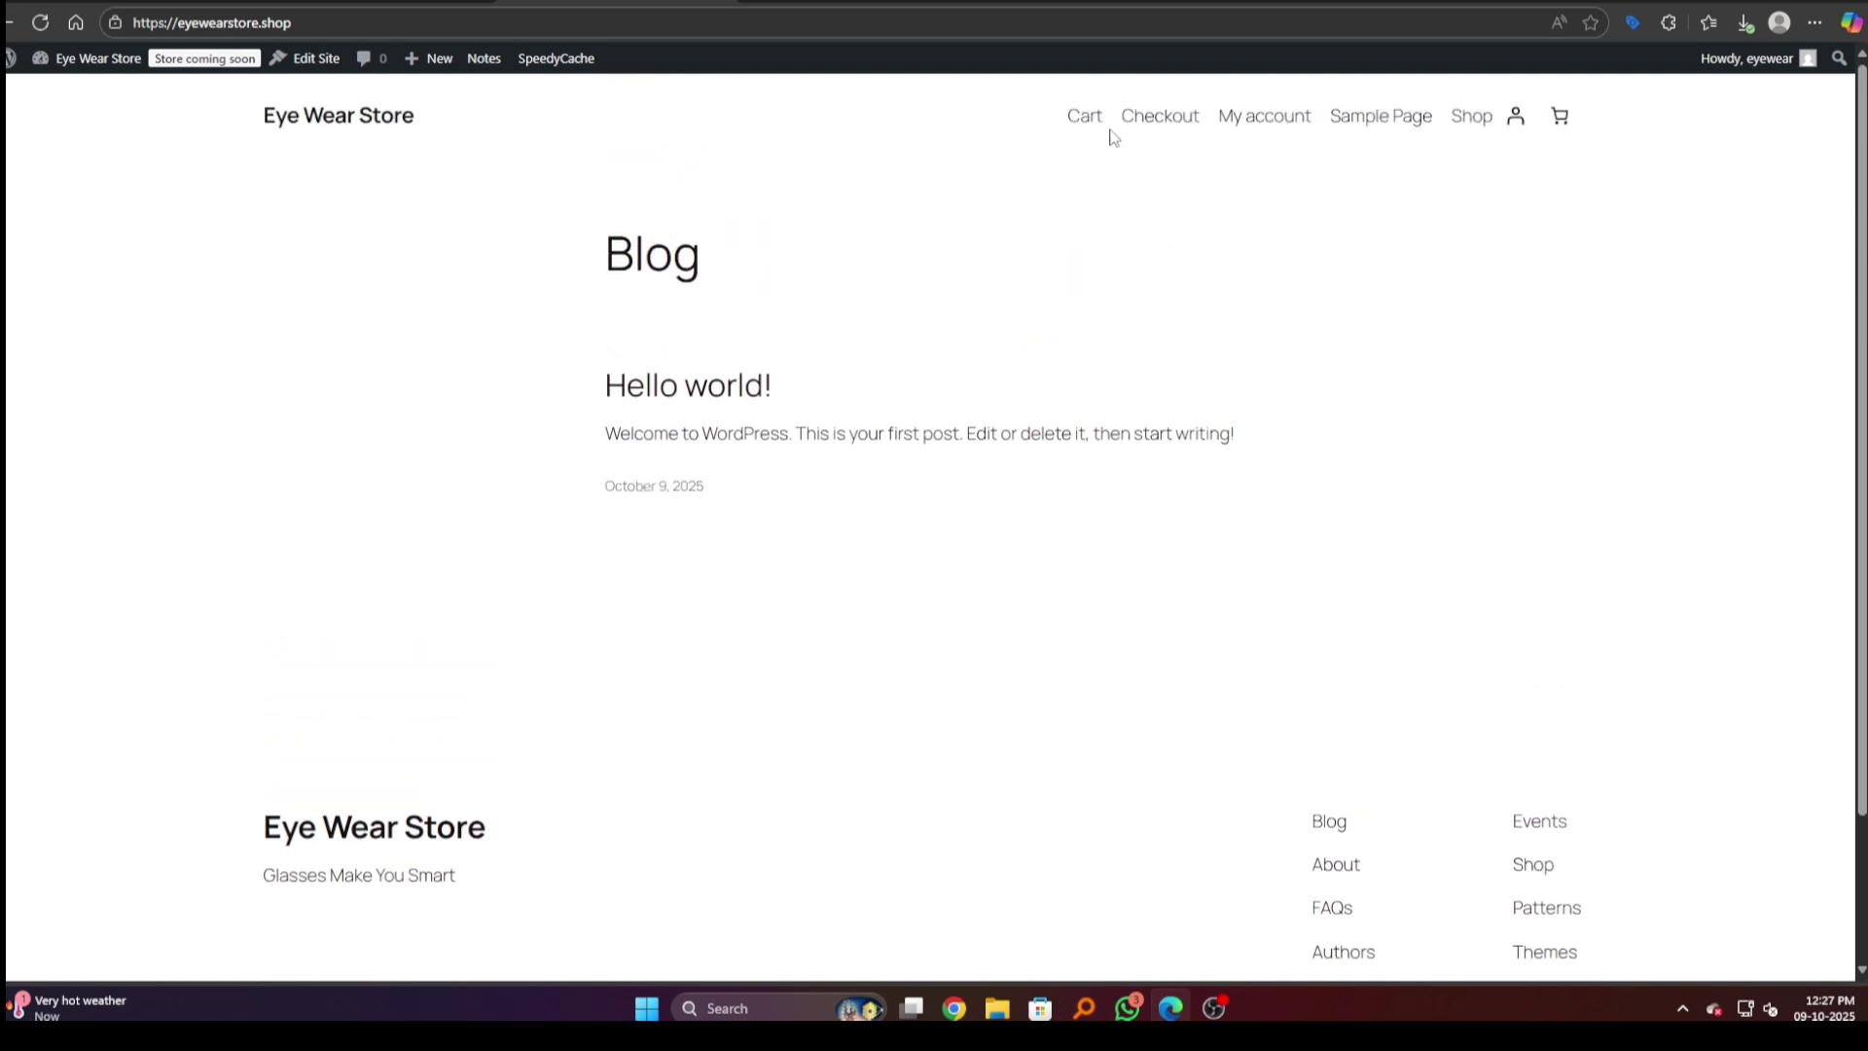
left_click(1255, 117)
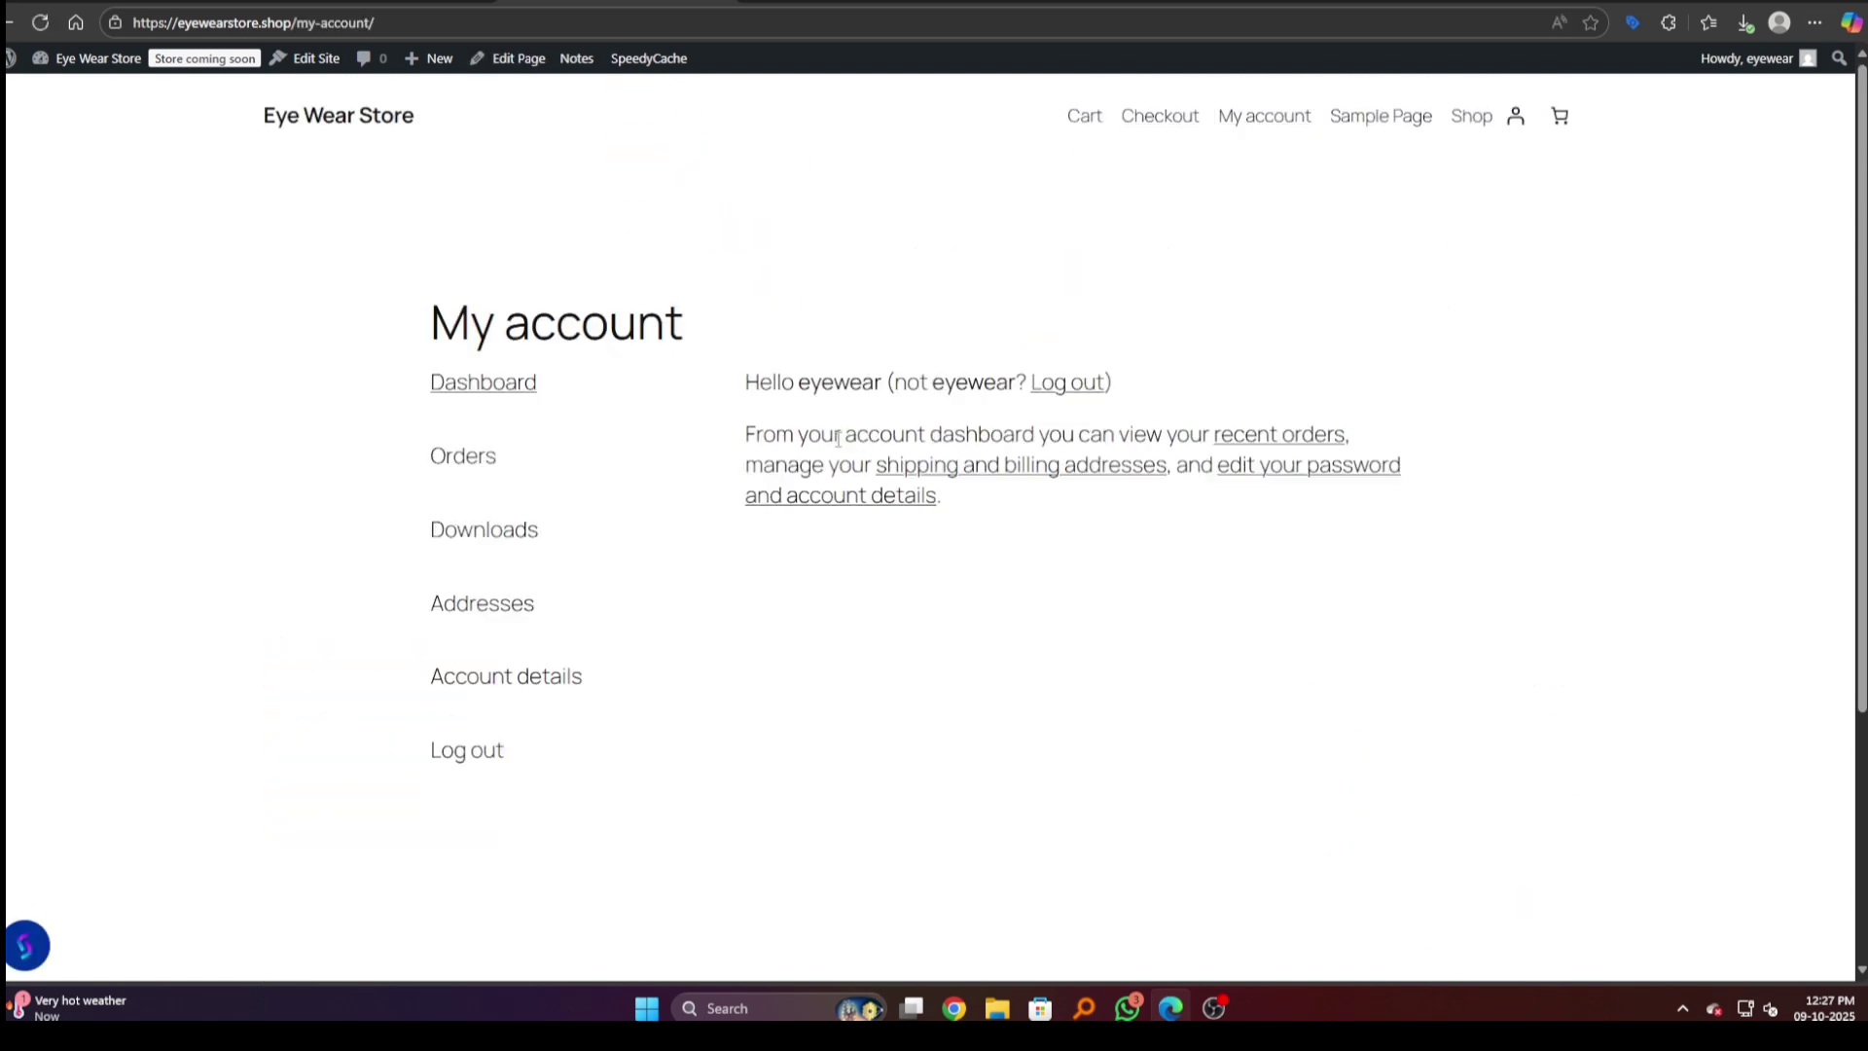
scroll(1122, 451, "down", 4)
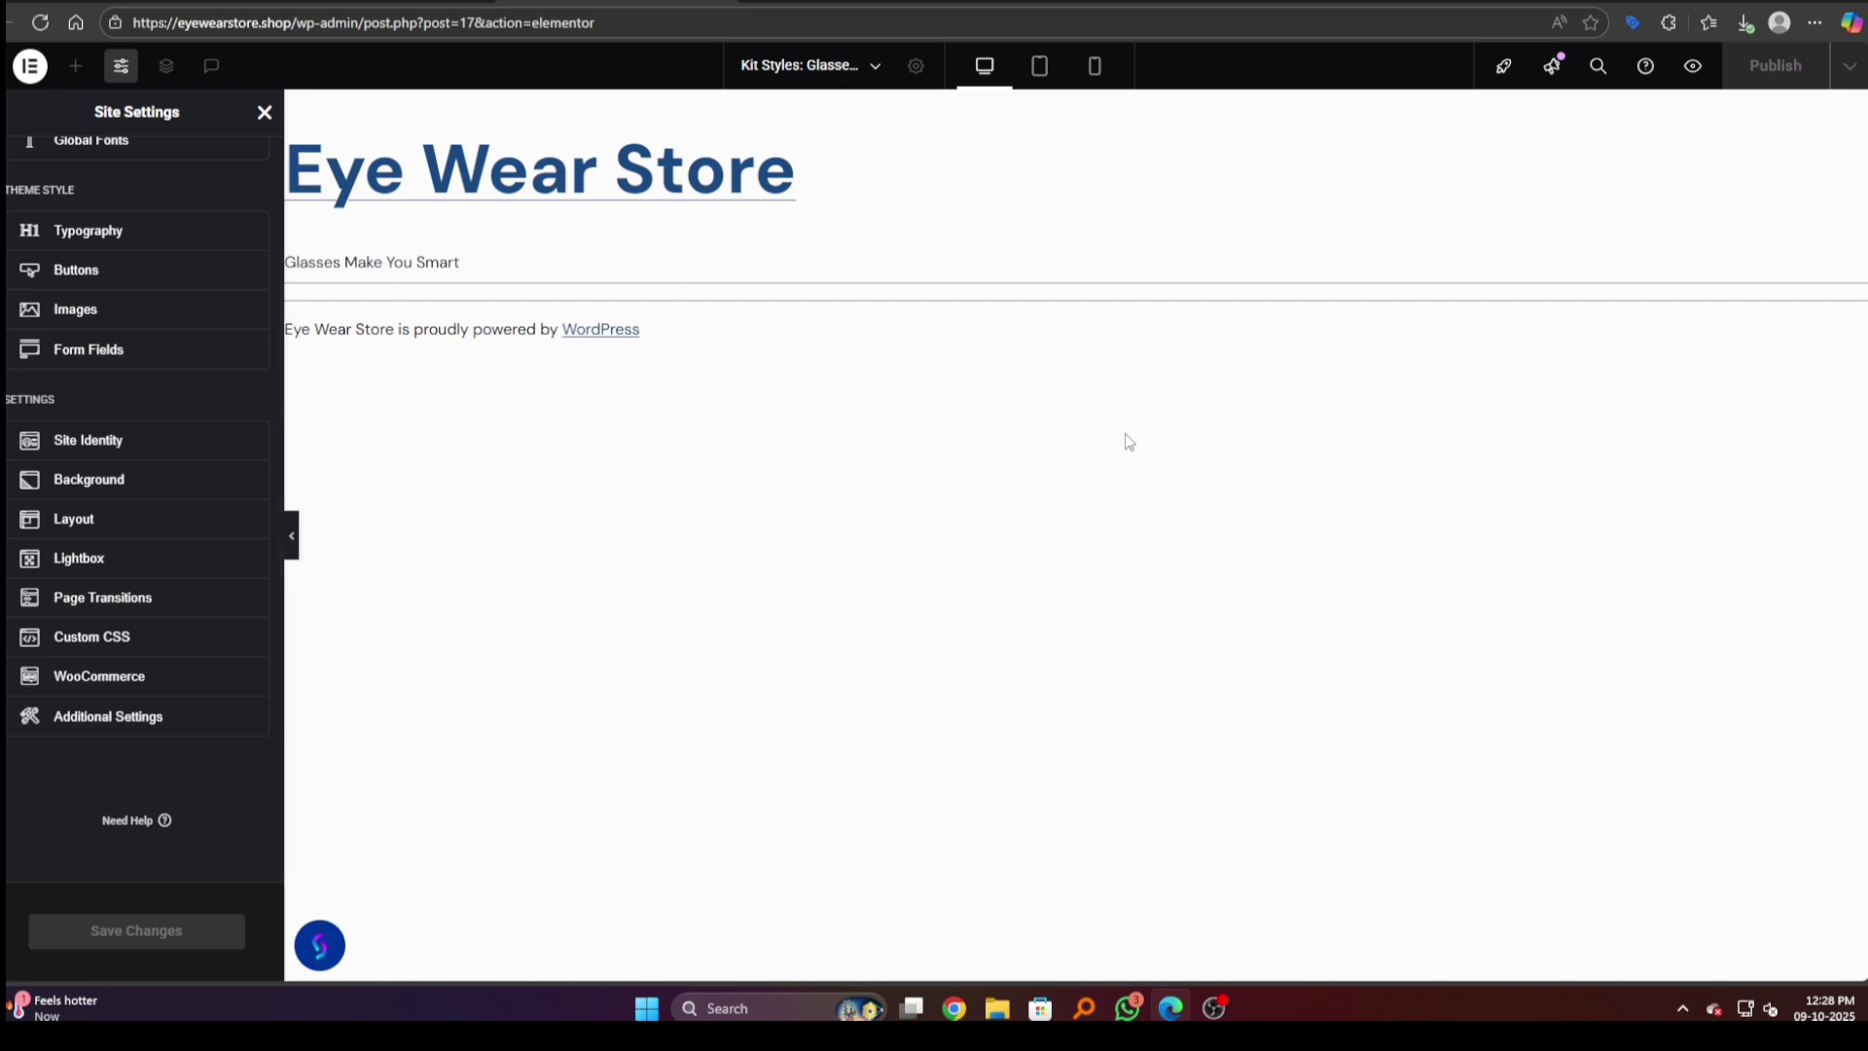
Step: Preview the Collection page at tablet and mobile widths and scroll through its layout
left_click(1041, 68)
left_click(1031, 70)
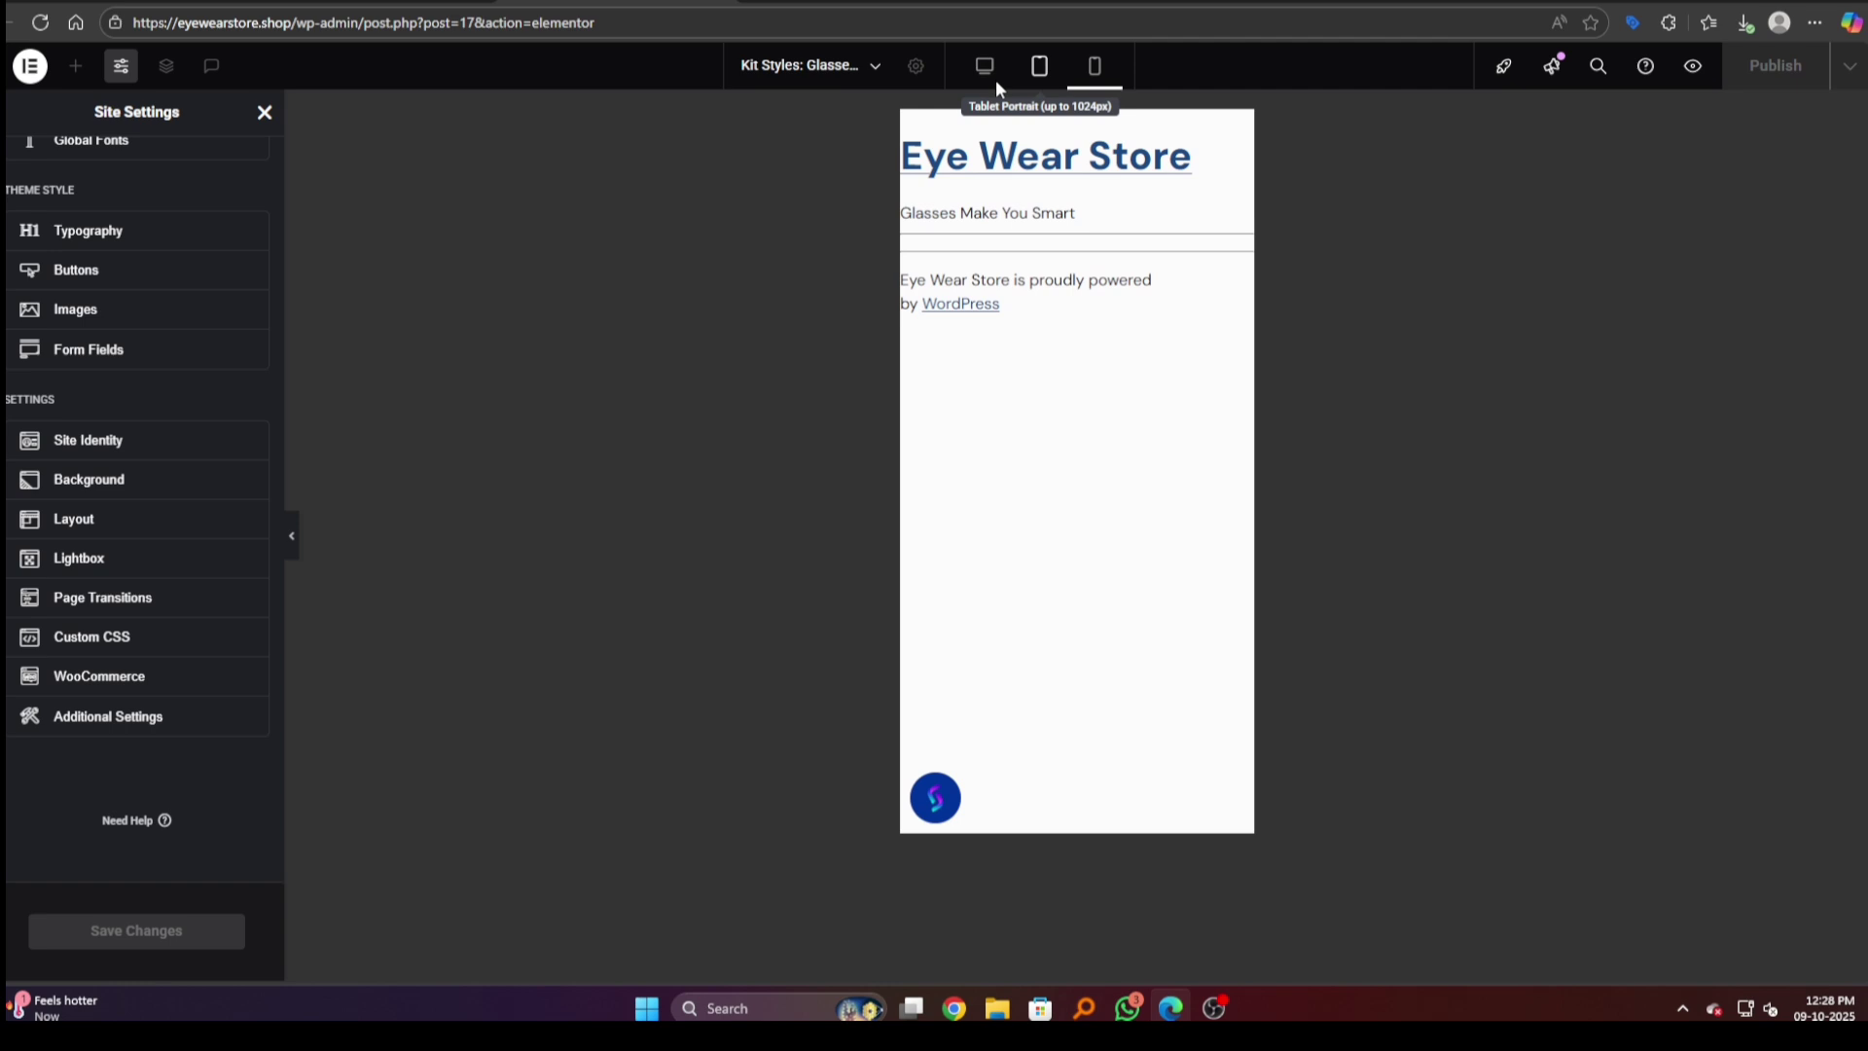
left_click(827, 66)
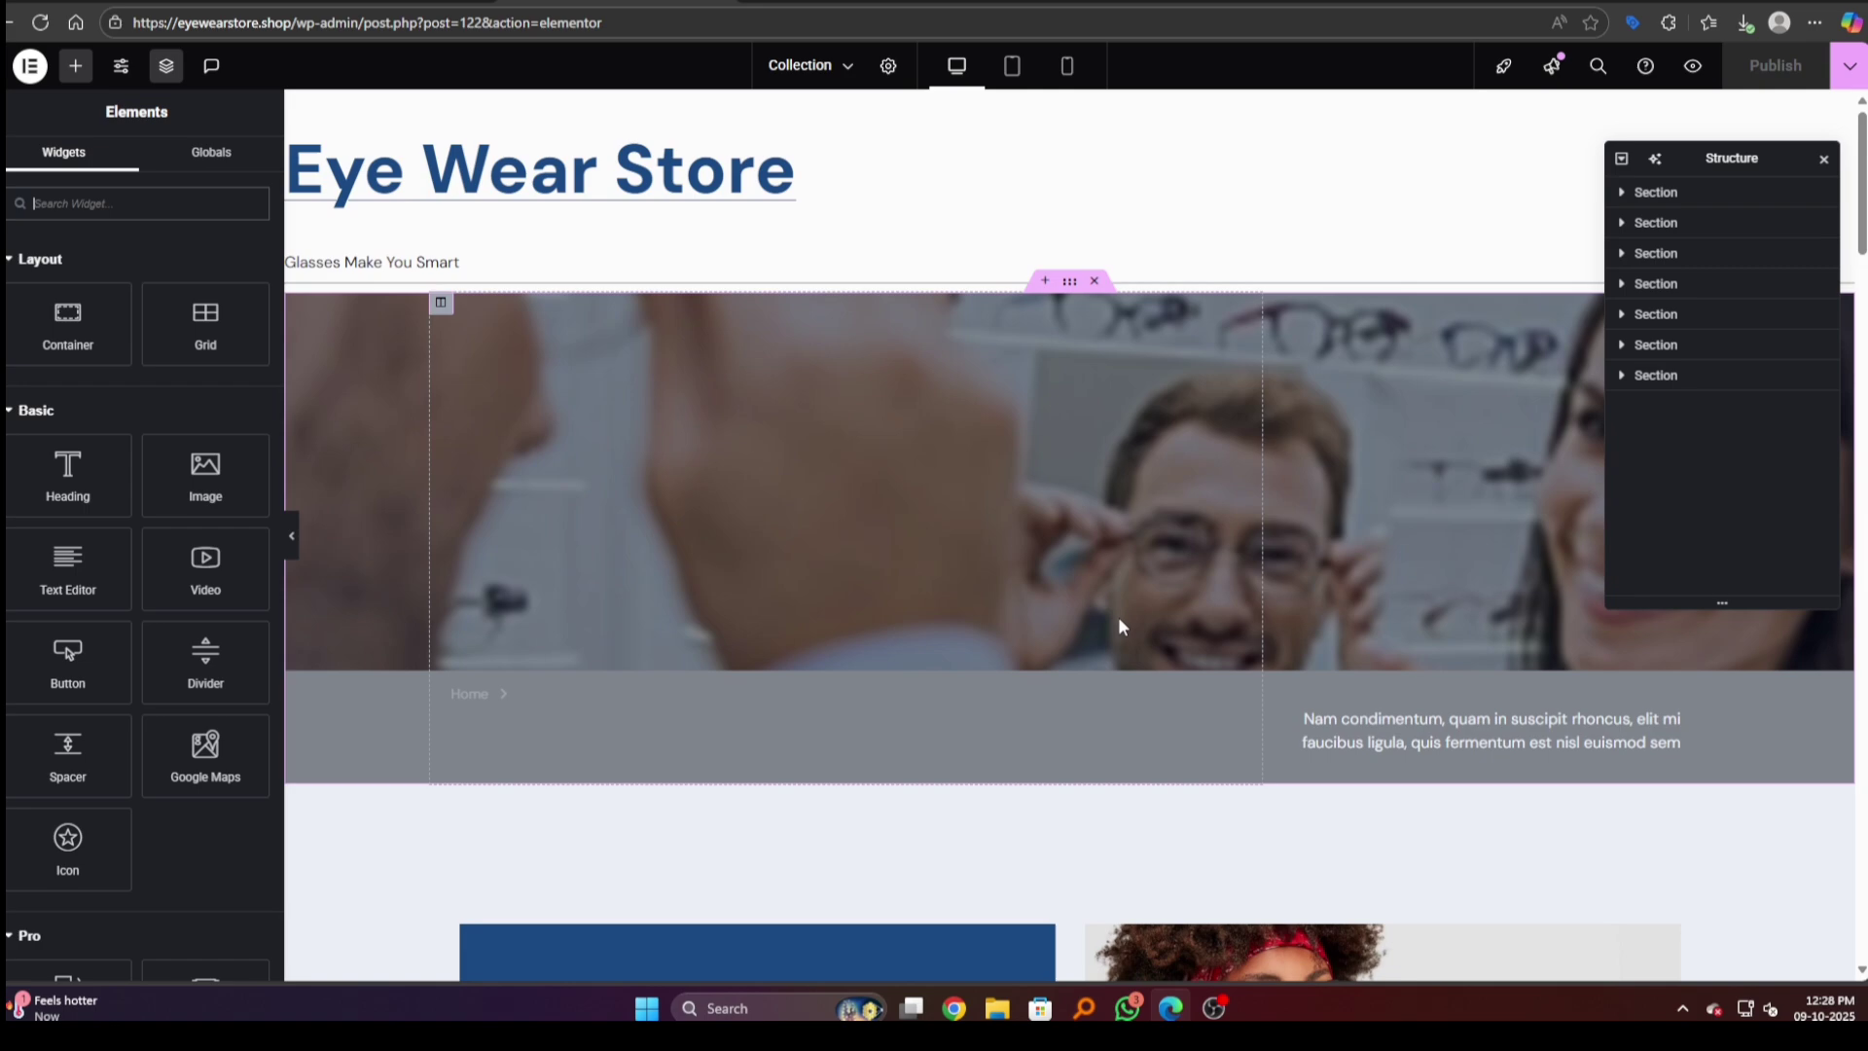
scroll(567, 359, "down", 5)
scroll(992, 512, "up", 5)
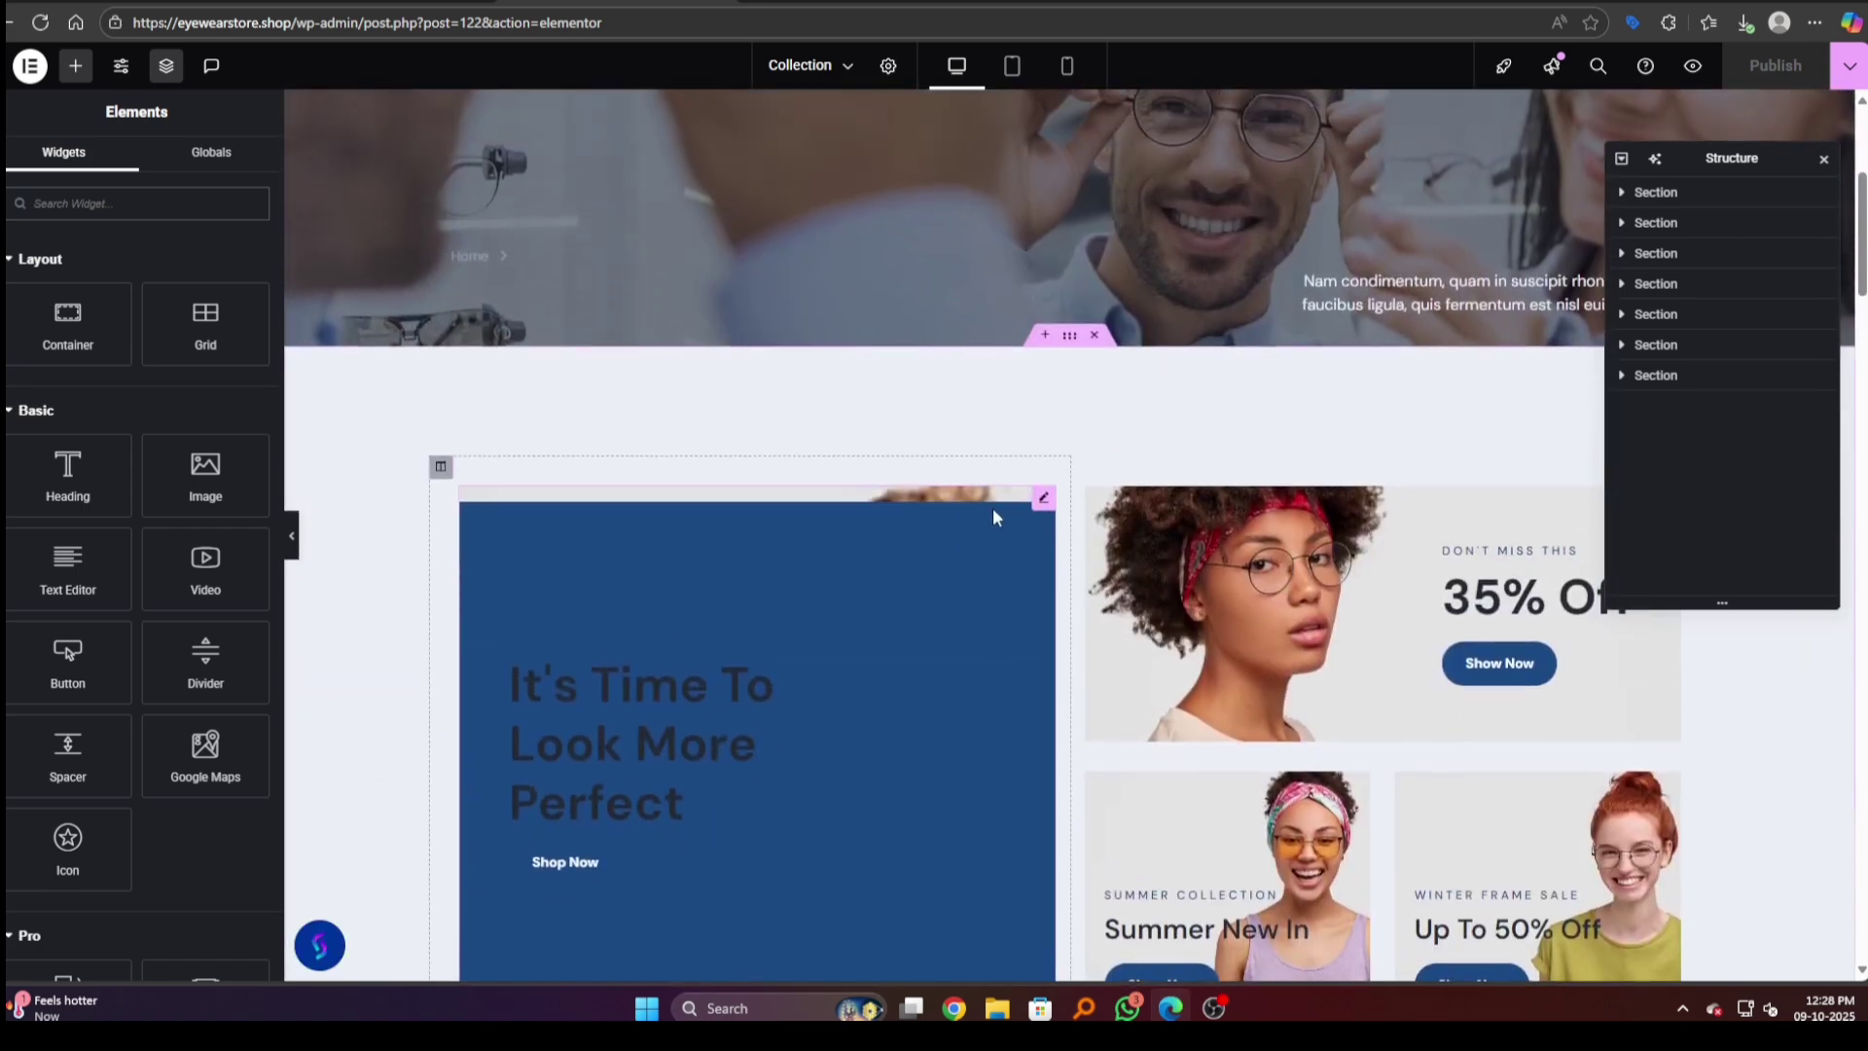
scroll(896, 595, "down", 5)
scroll(885, 623, "down", 3)
scroll(886, 627, "down", 3)
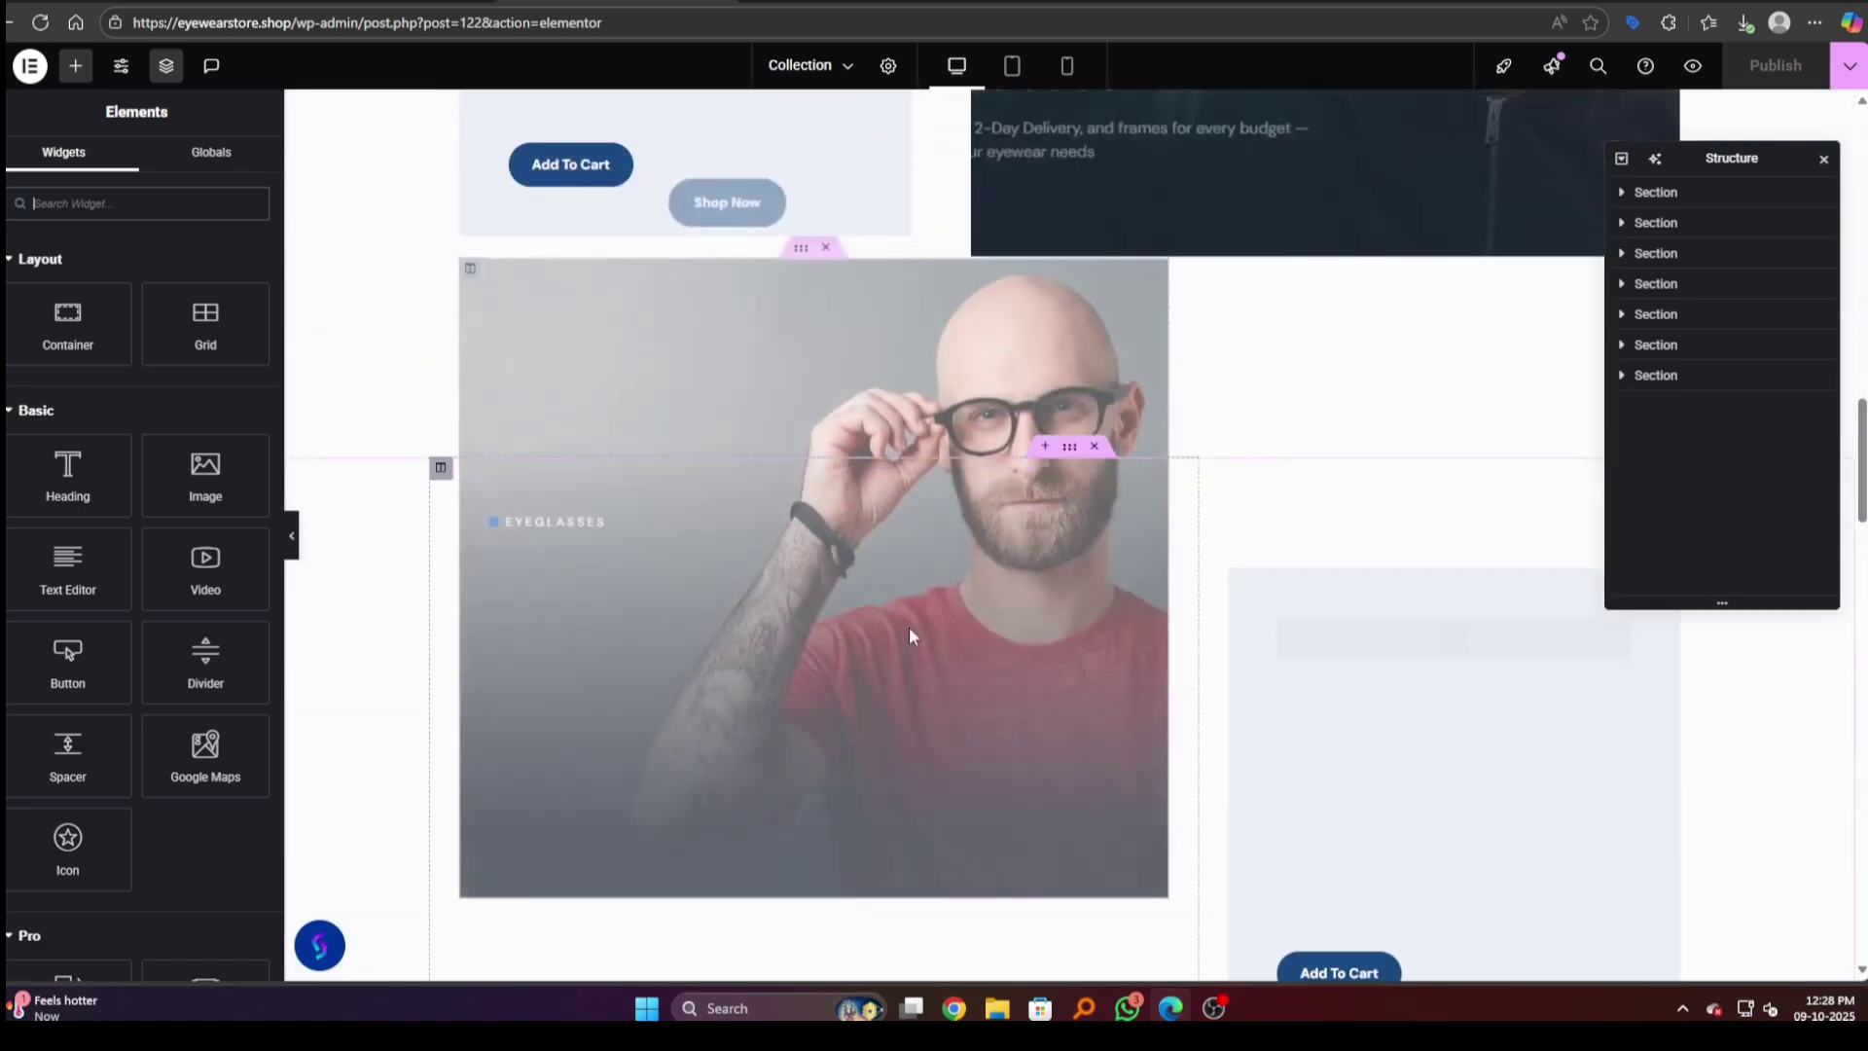
scroll(1026, 647, "down", 5)
scroll(1031, 656, "down", 2)
scroll(1031, 656, "down", 5)
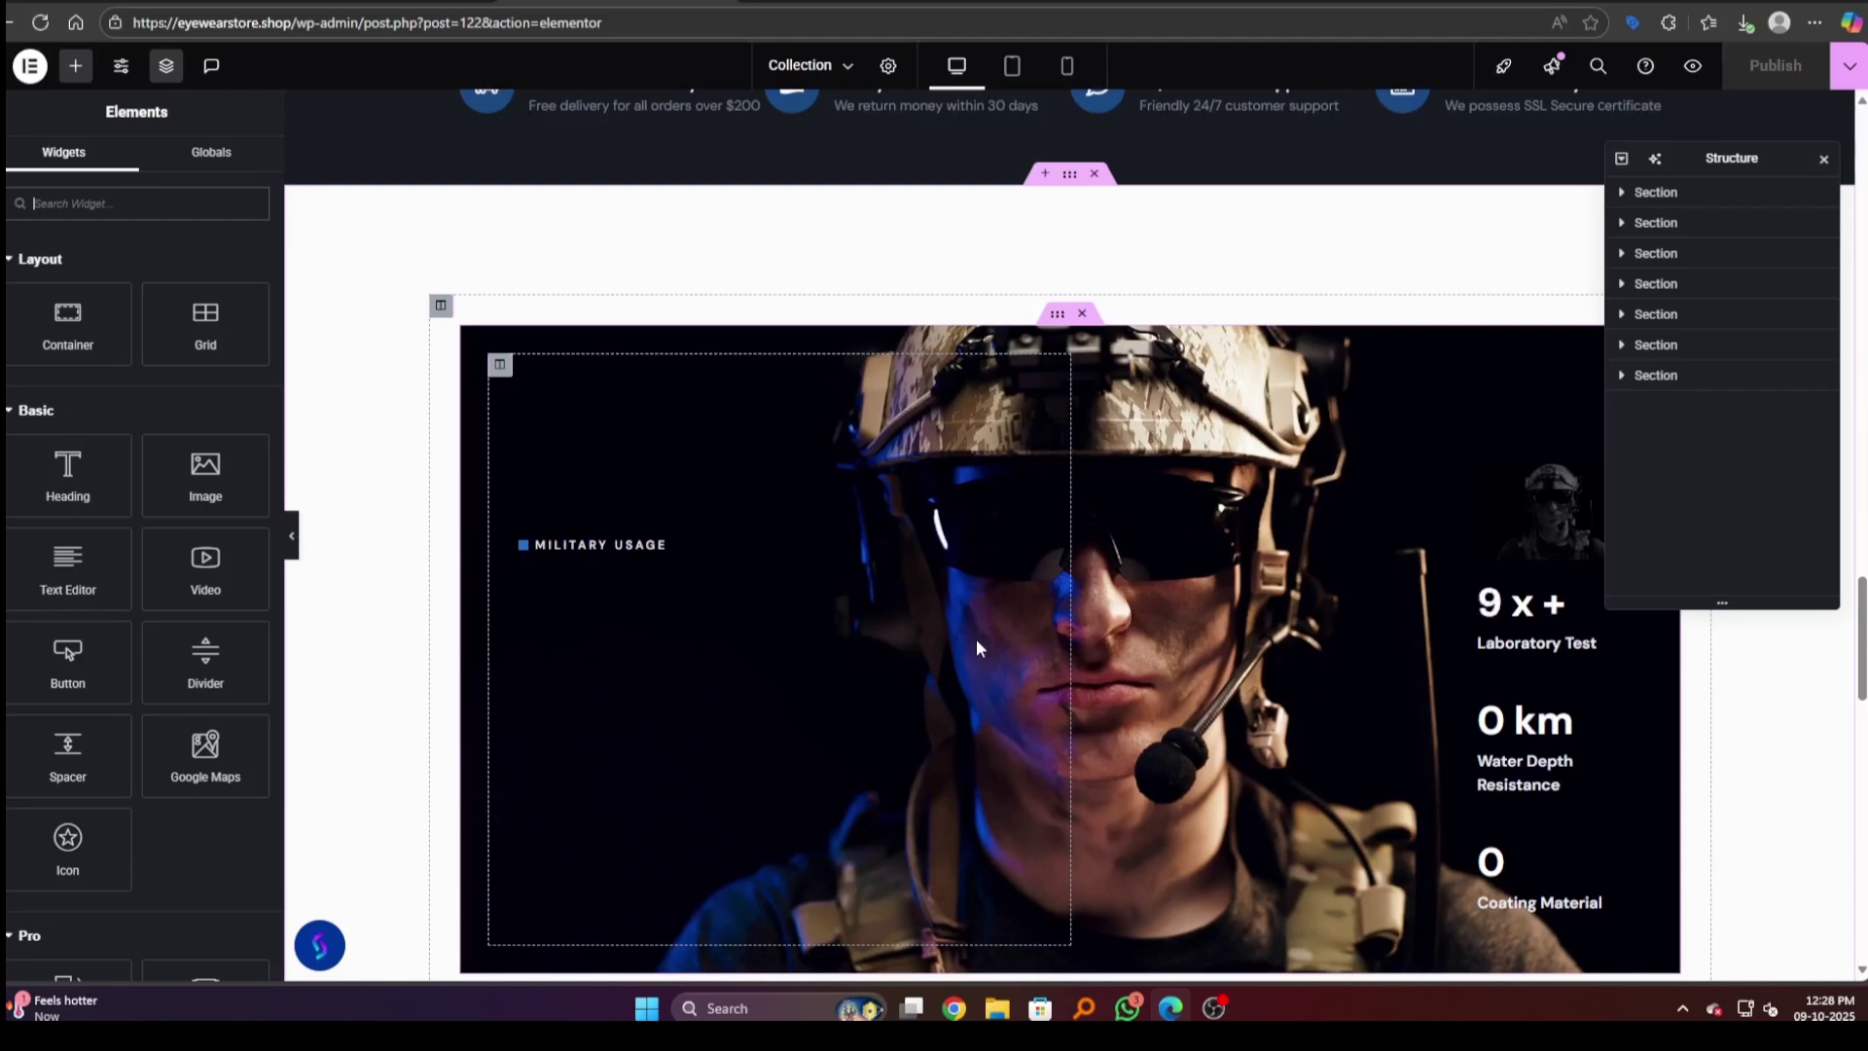
scroll(977, 639, "down", 5)
scroll(974, 643, "down", 5)
scroll(1180, 659, "down", 5)
scroll(1185, 680, "down", 1)
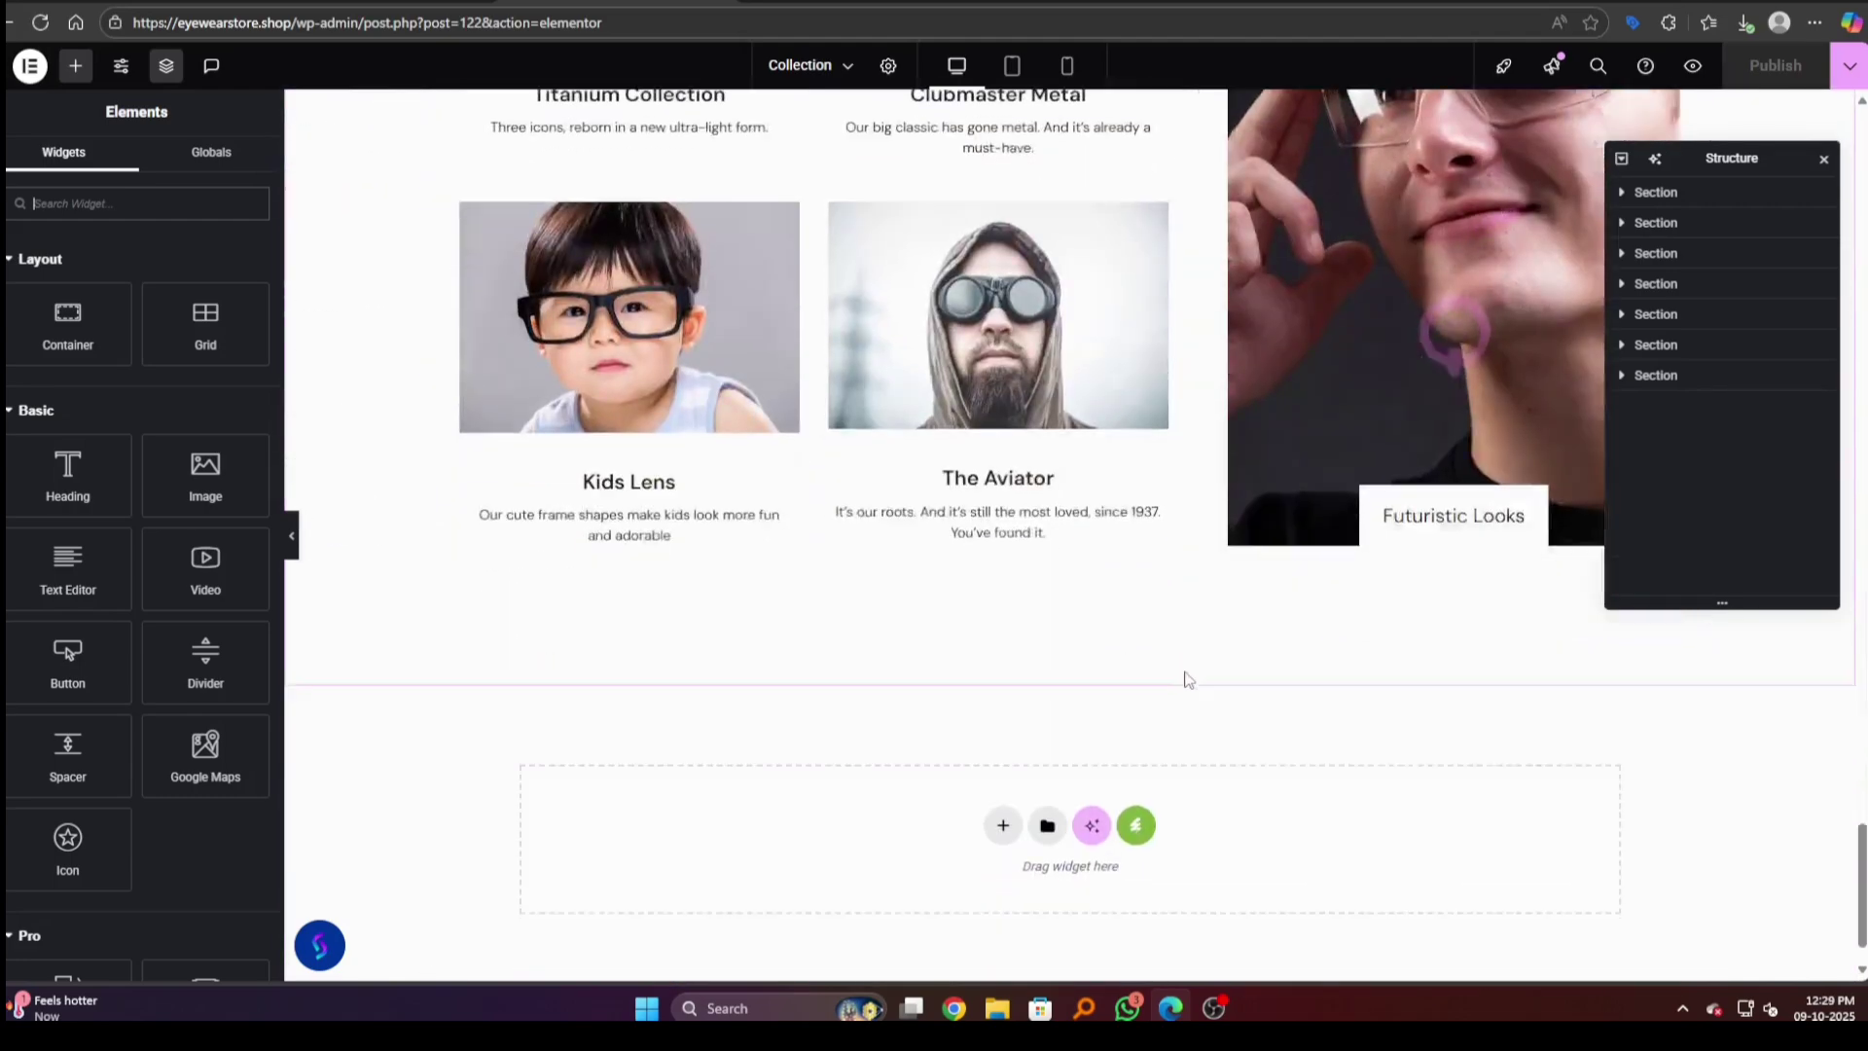
scroll(1224, 715, "down", 1)
scroll(1224, 715, "up", 5)
scroll(1146, 450, "up", 5)
scroll(1090, 243, "up", 5)
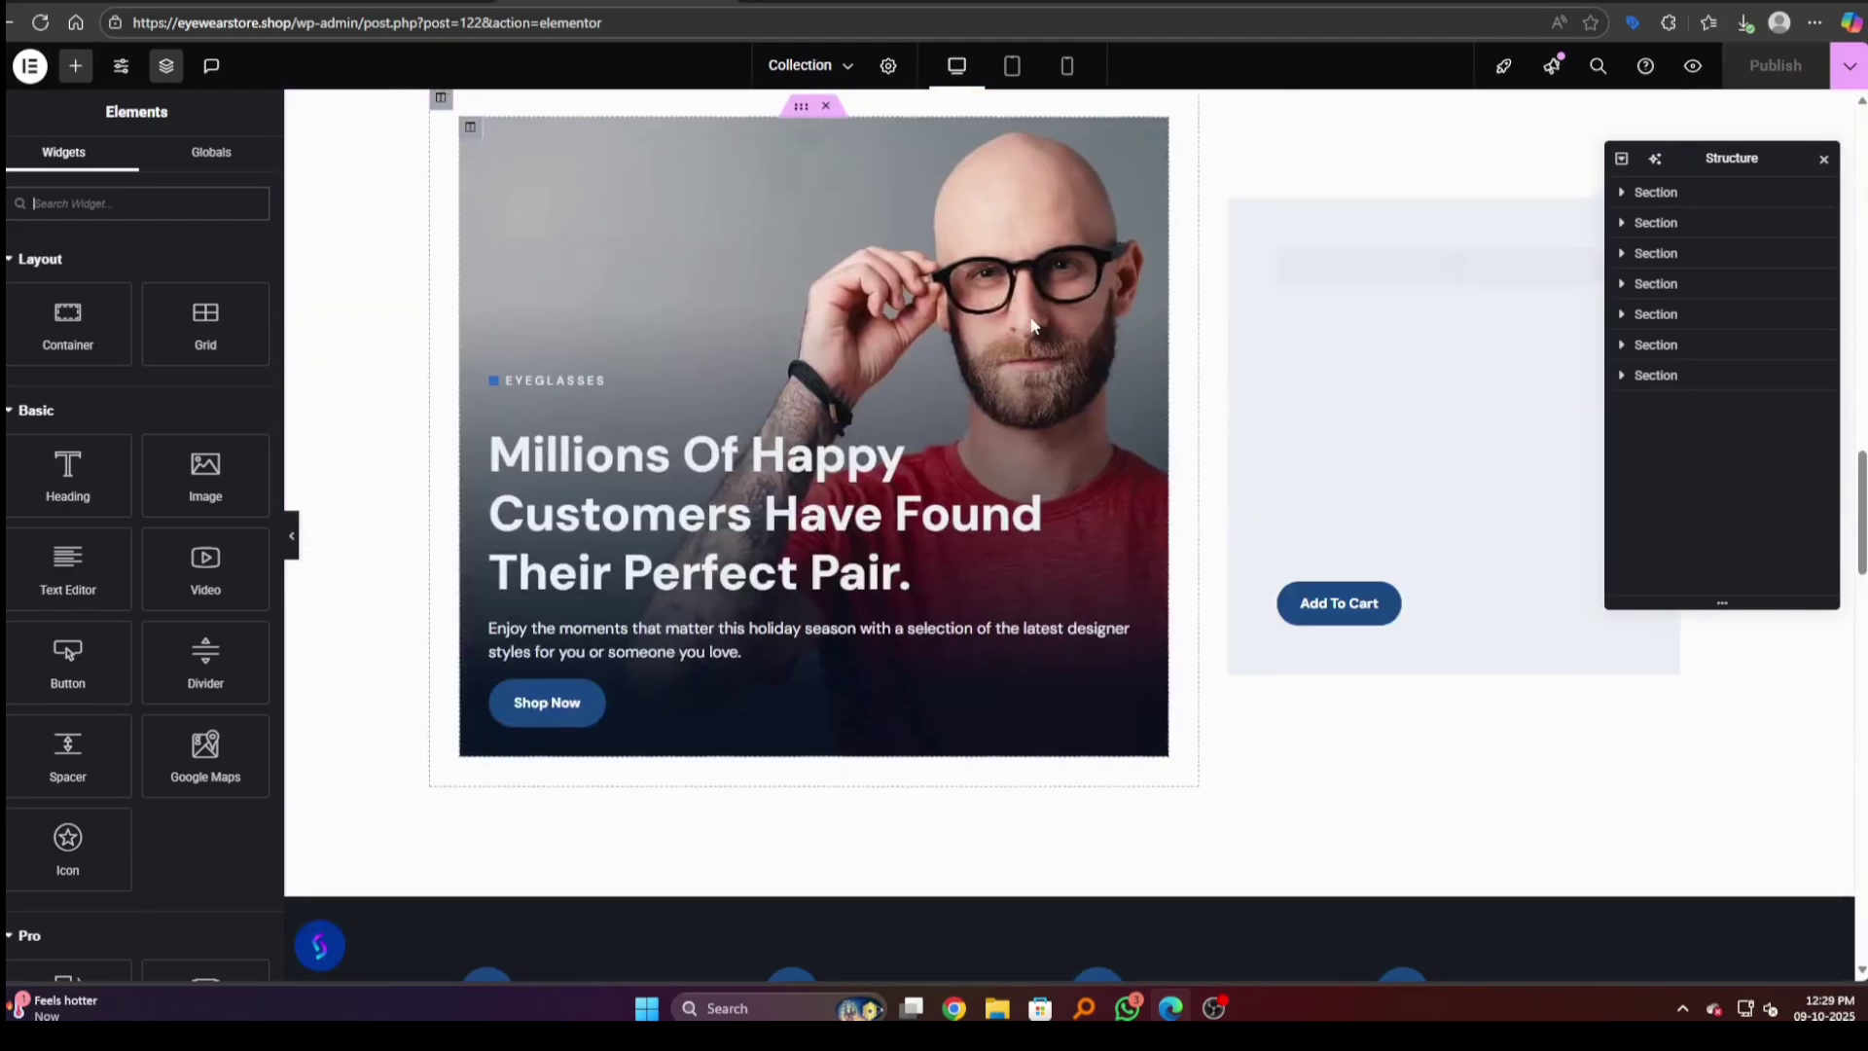
scroll(1042, 100, "up", 3)
Step: Recheck the page at tablet and phone widths, then return the preview to desktop
left_click(1012, 65)
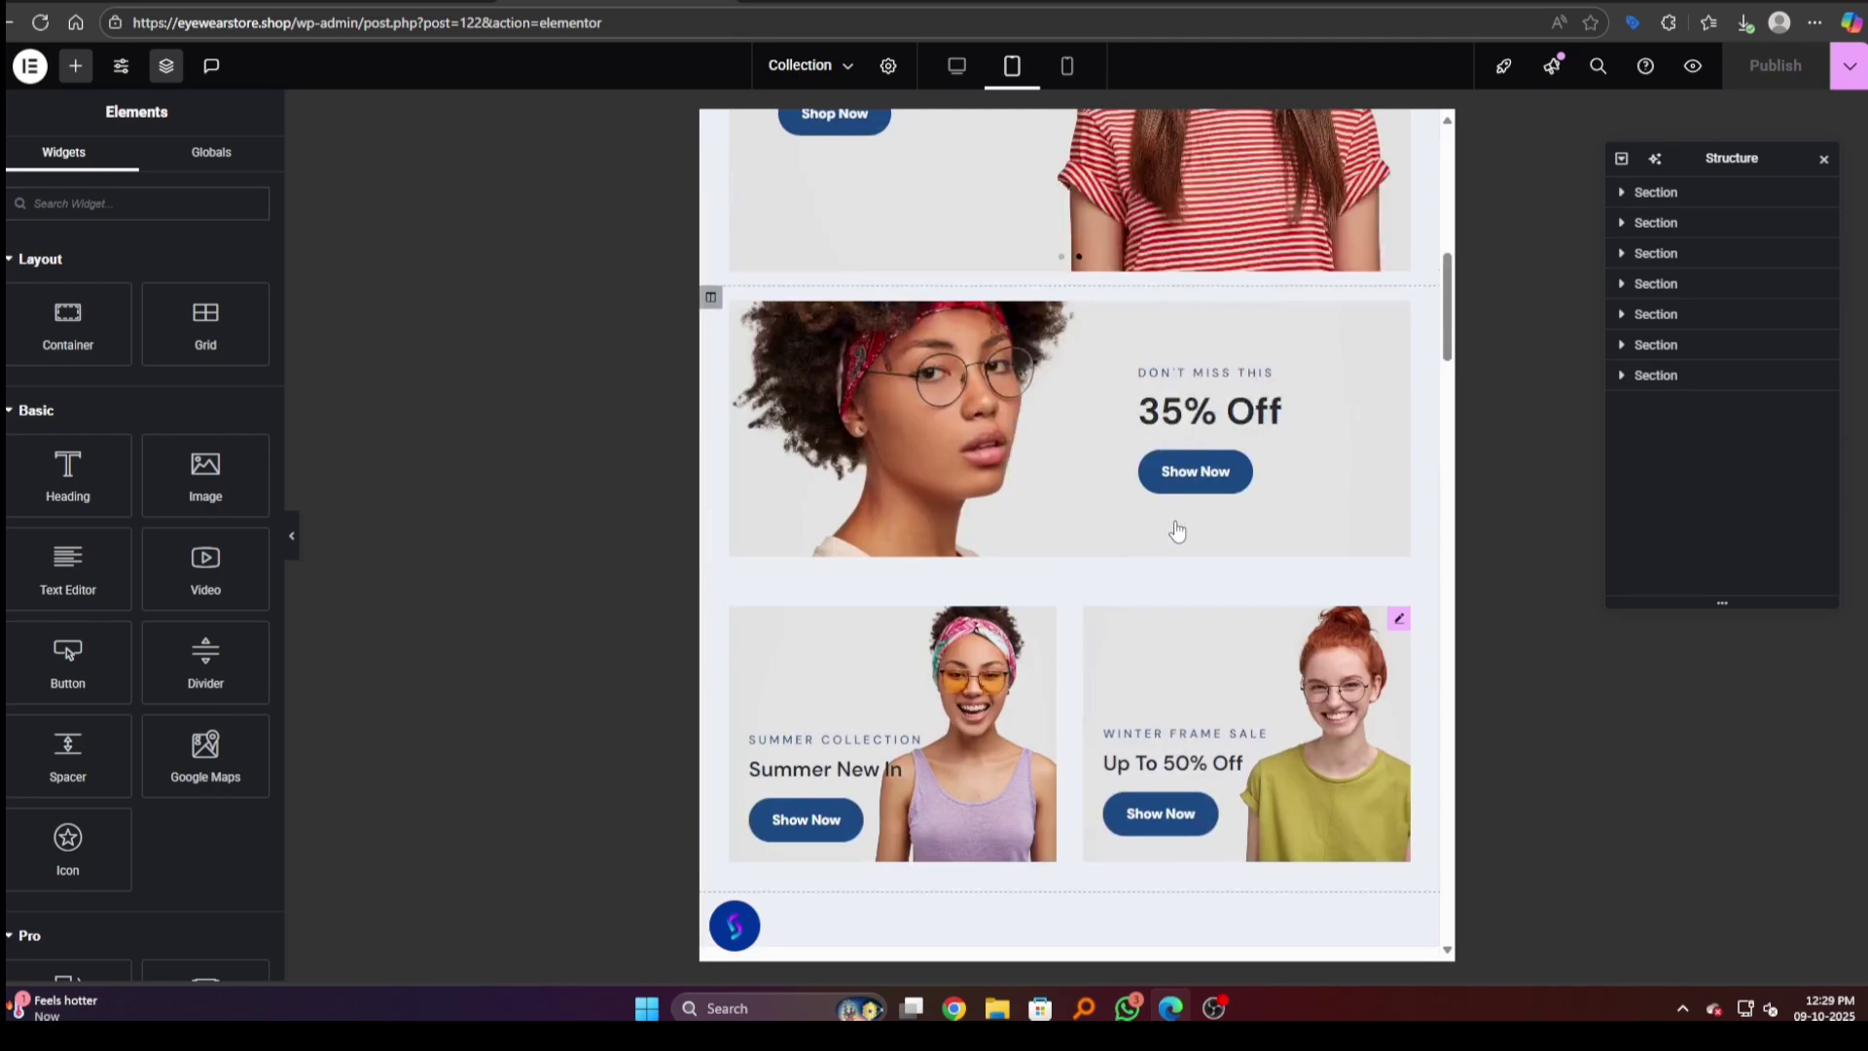
scroll(1177, 524, "down", 5)
scroll(1176, 525, "down", 5)
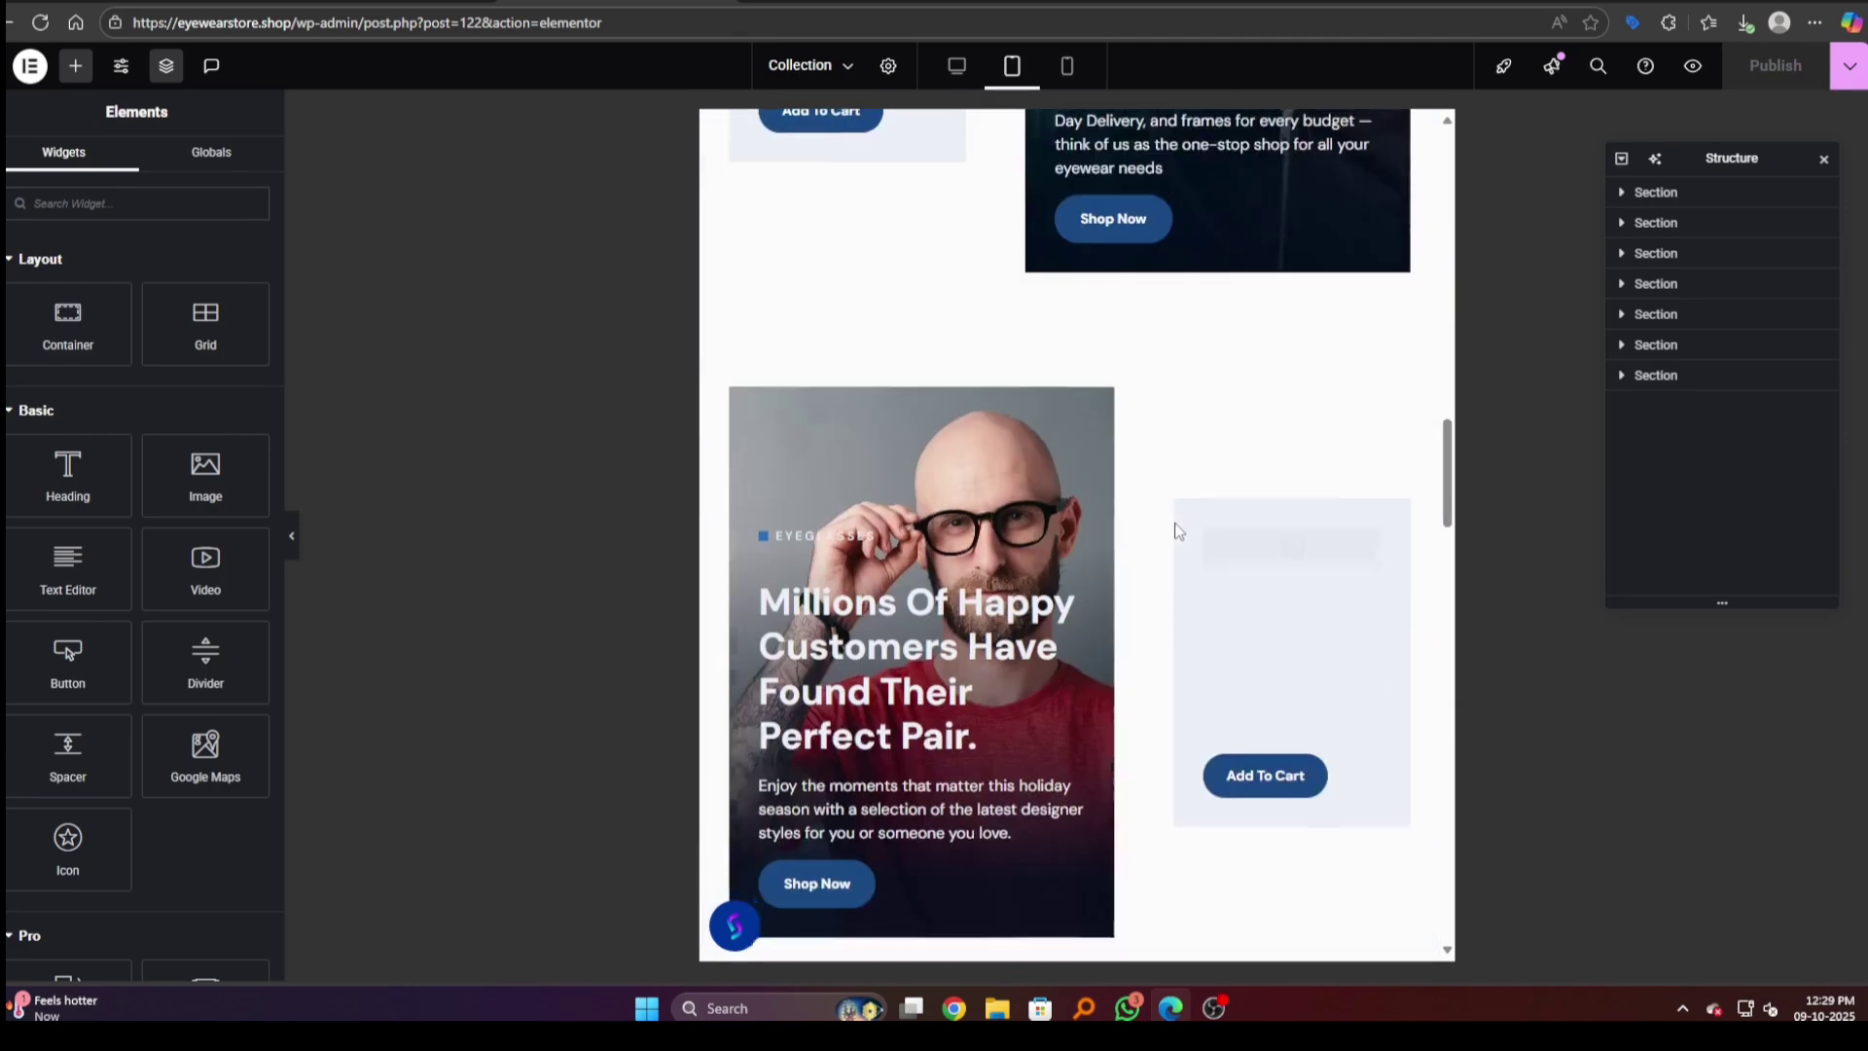
scroll(1178, 530, "down", 4)
scroll(1177, 528, "down", 5)
scroll(1176, 529, "down", 5)
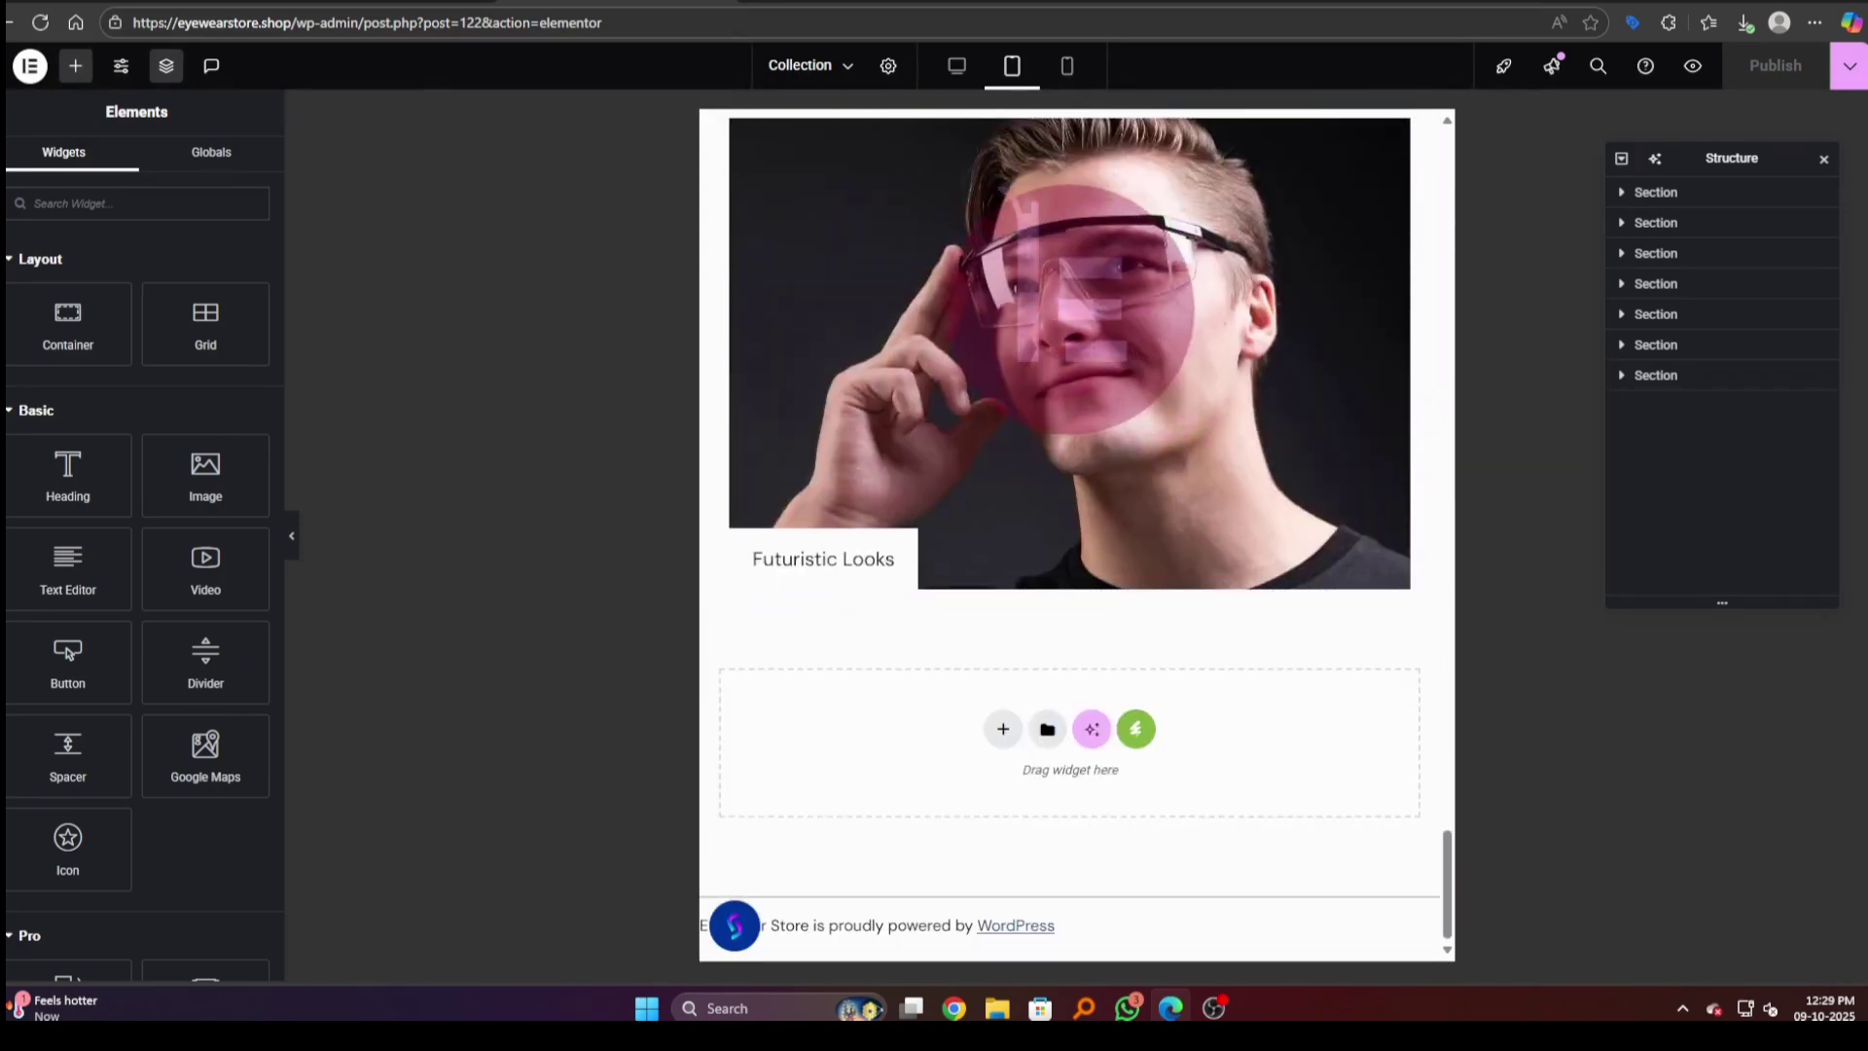
left_click(1071, 66)
scroll(1121, 590, "up", 5)
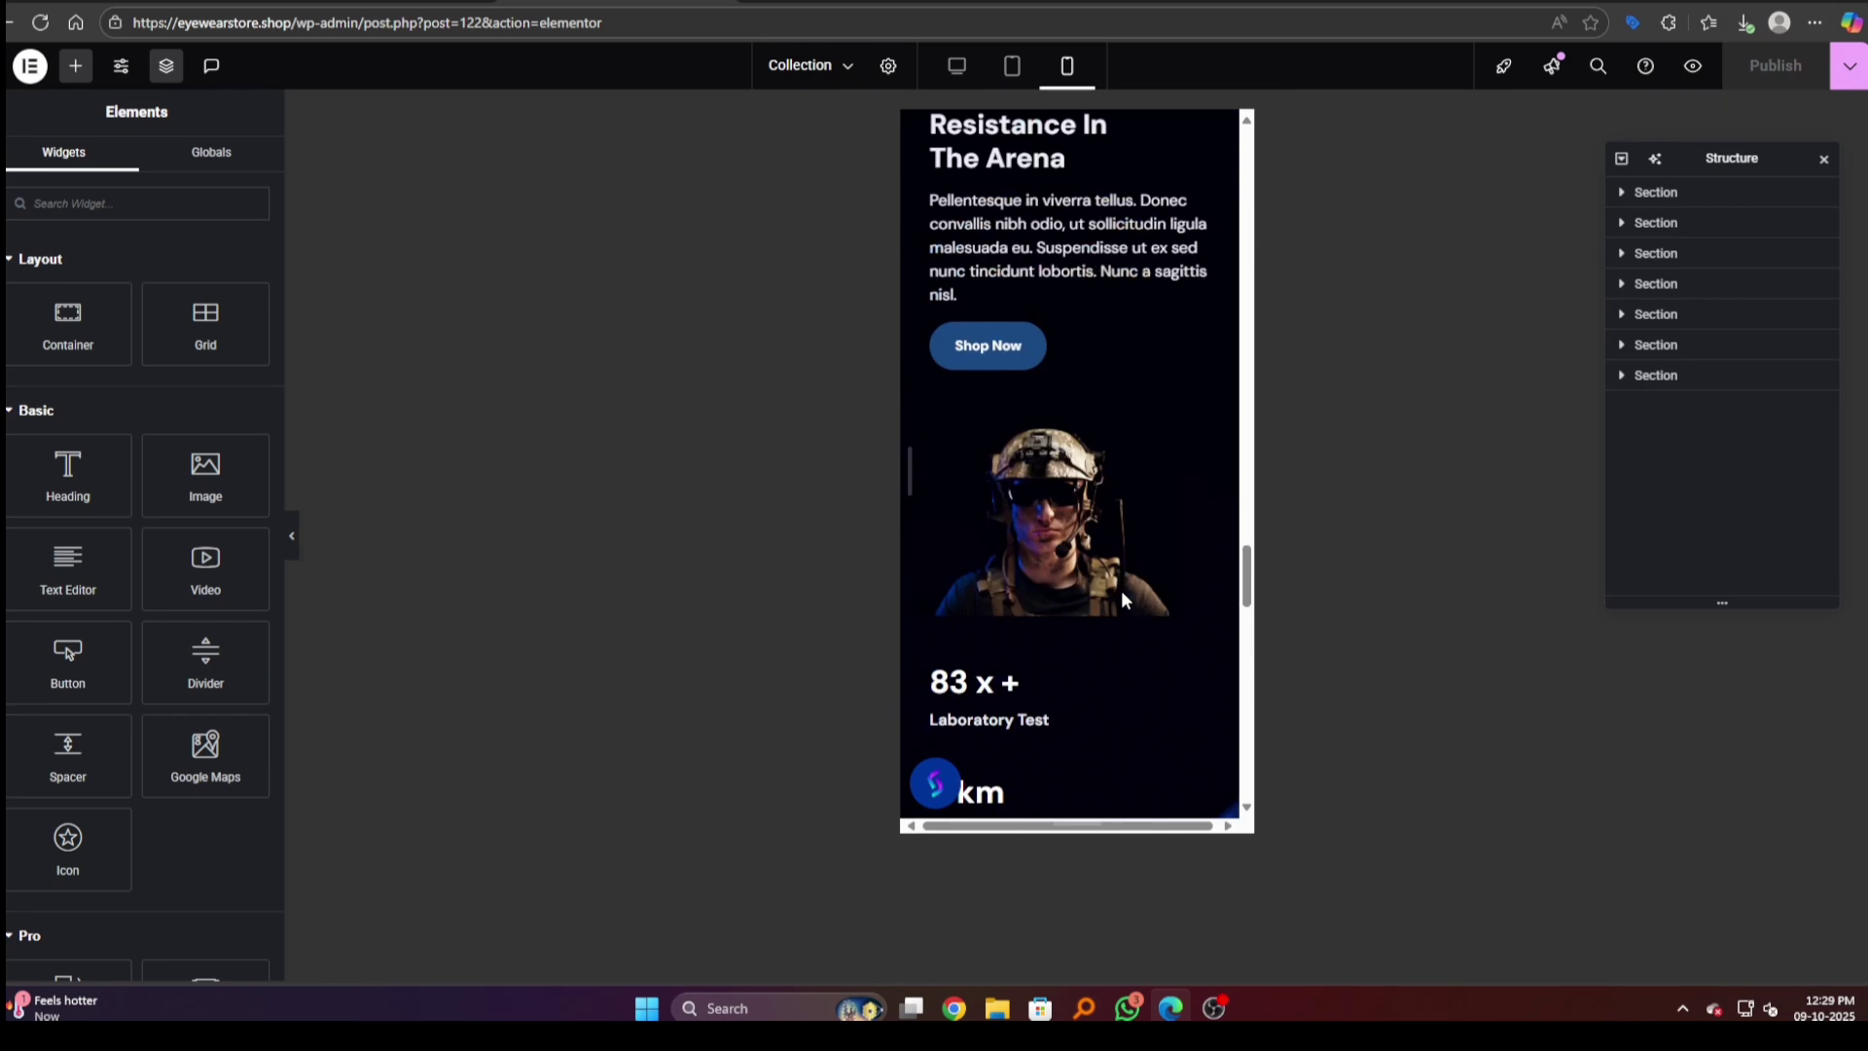
scroll(1121, 589, "up", 3)
scroll(1121, 589, "up", 5)
scroll(1121, 589, "up", 5)
scroll(1121, 590, "up", 5)
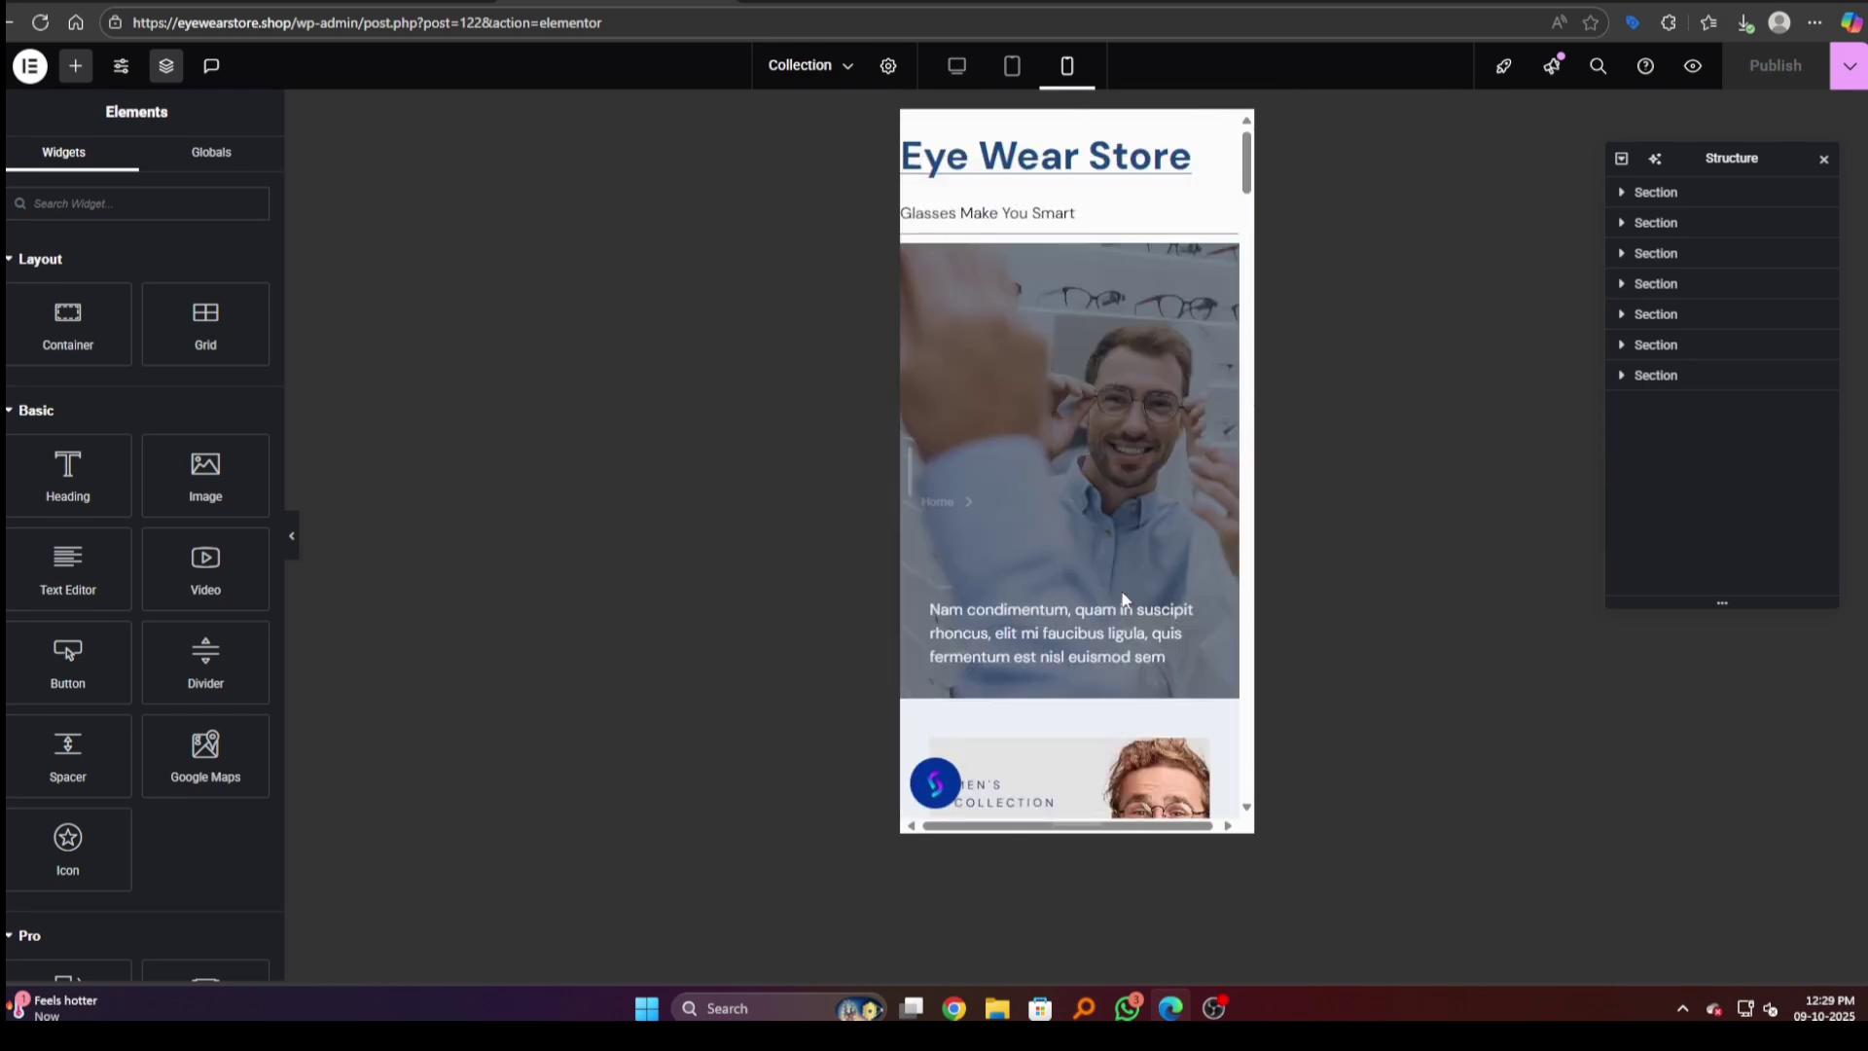
left_click(956, 65)
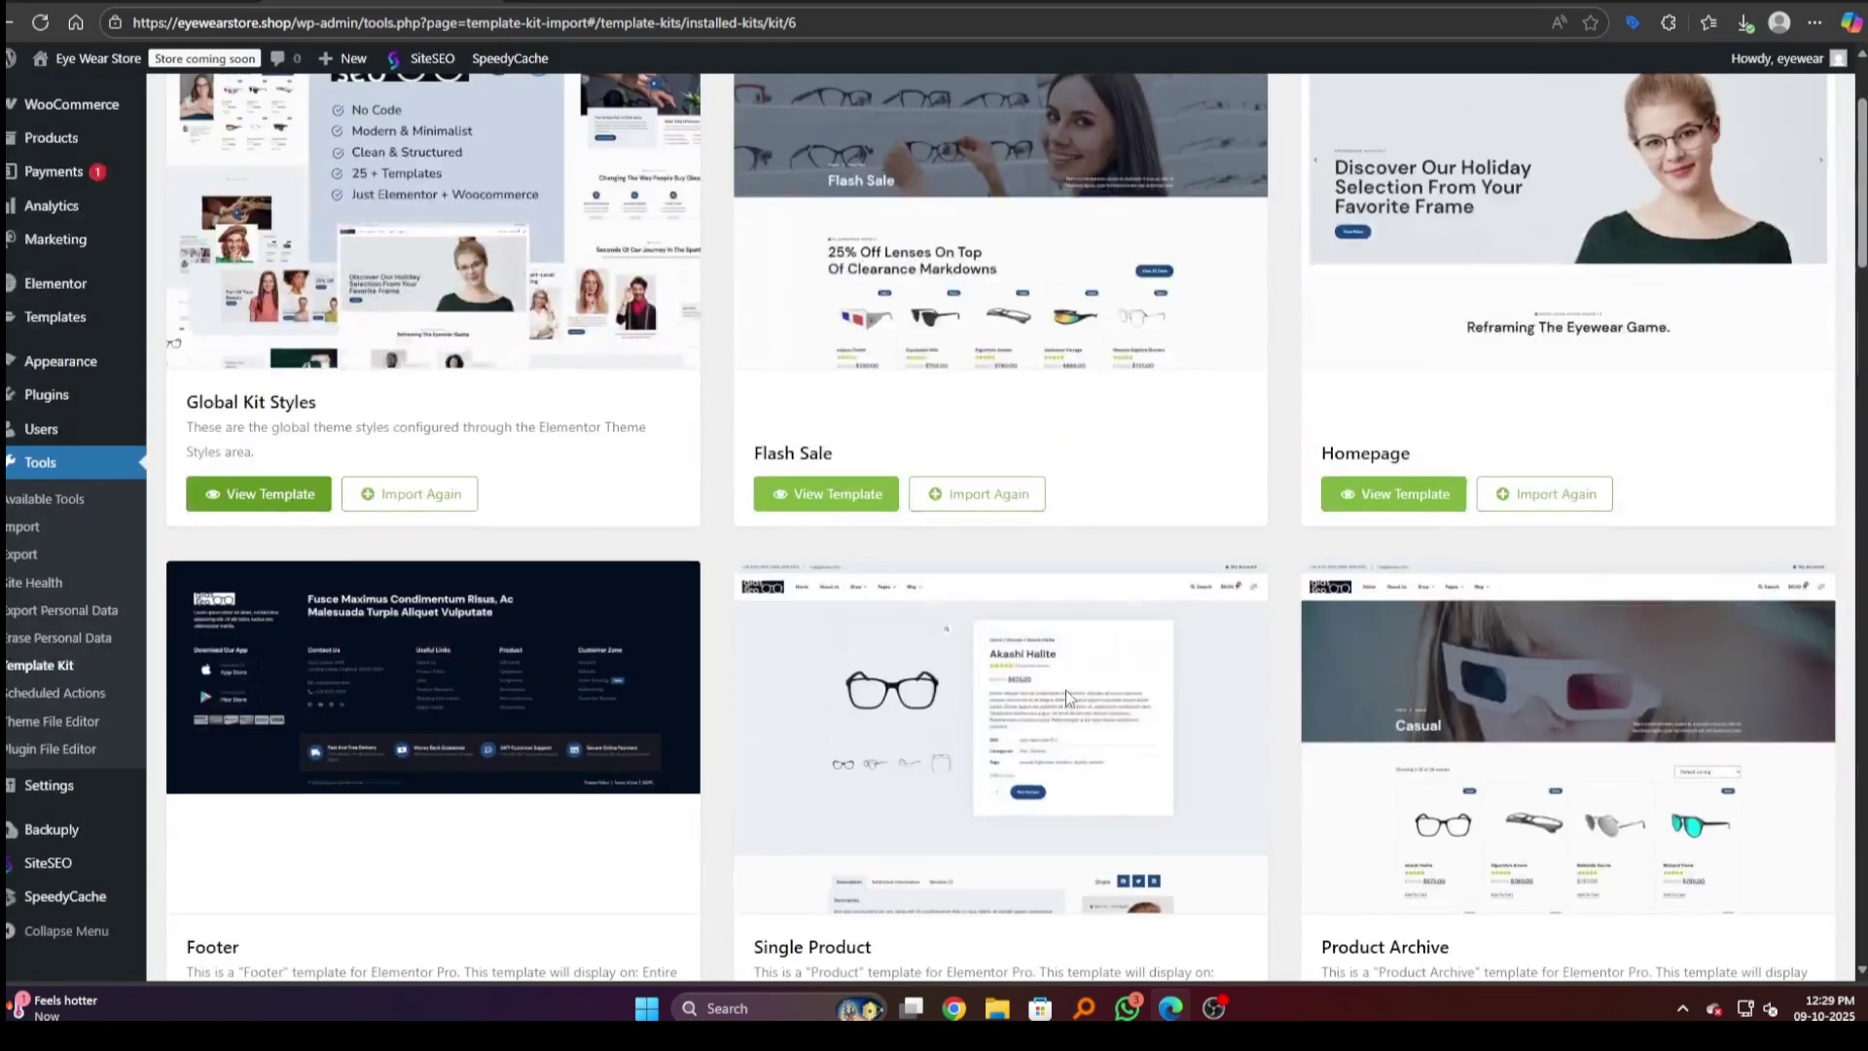
scroll(1066, 691, "up", 2)
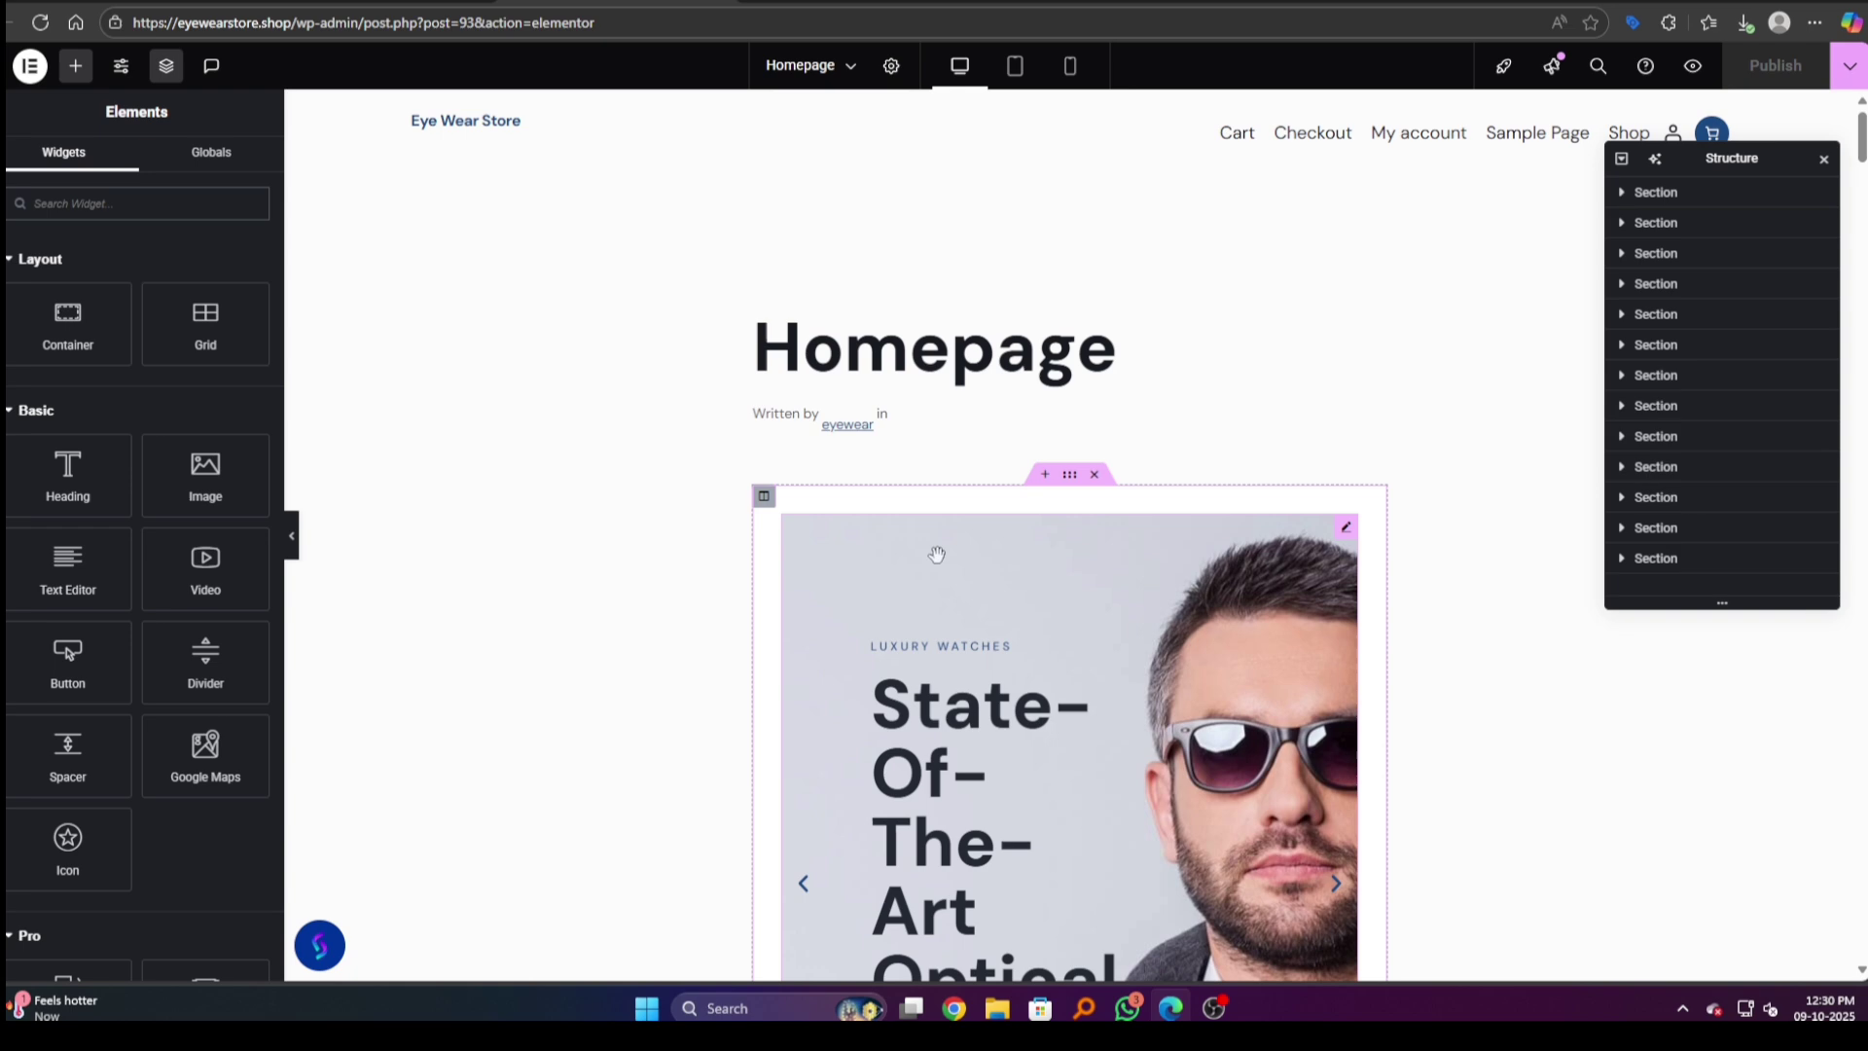
Step: Scroll through the imported Homepage template, then close the Structure panel
scroll(1325, 410, "down", 2)
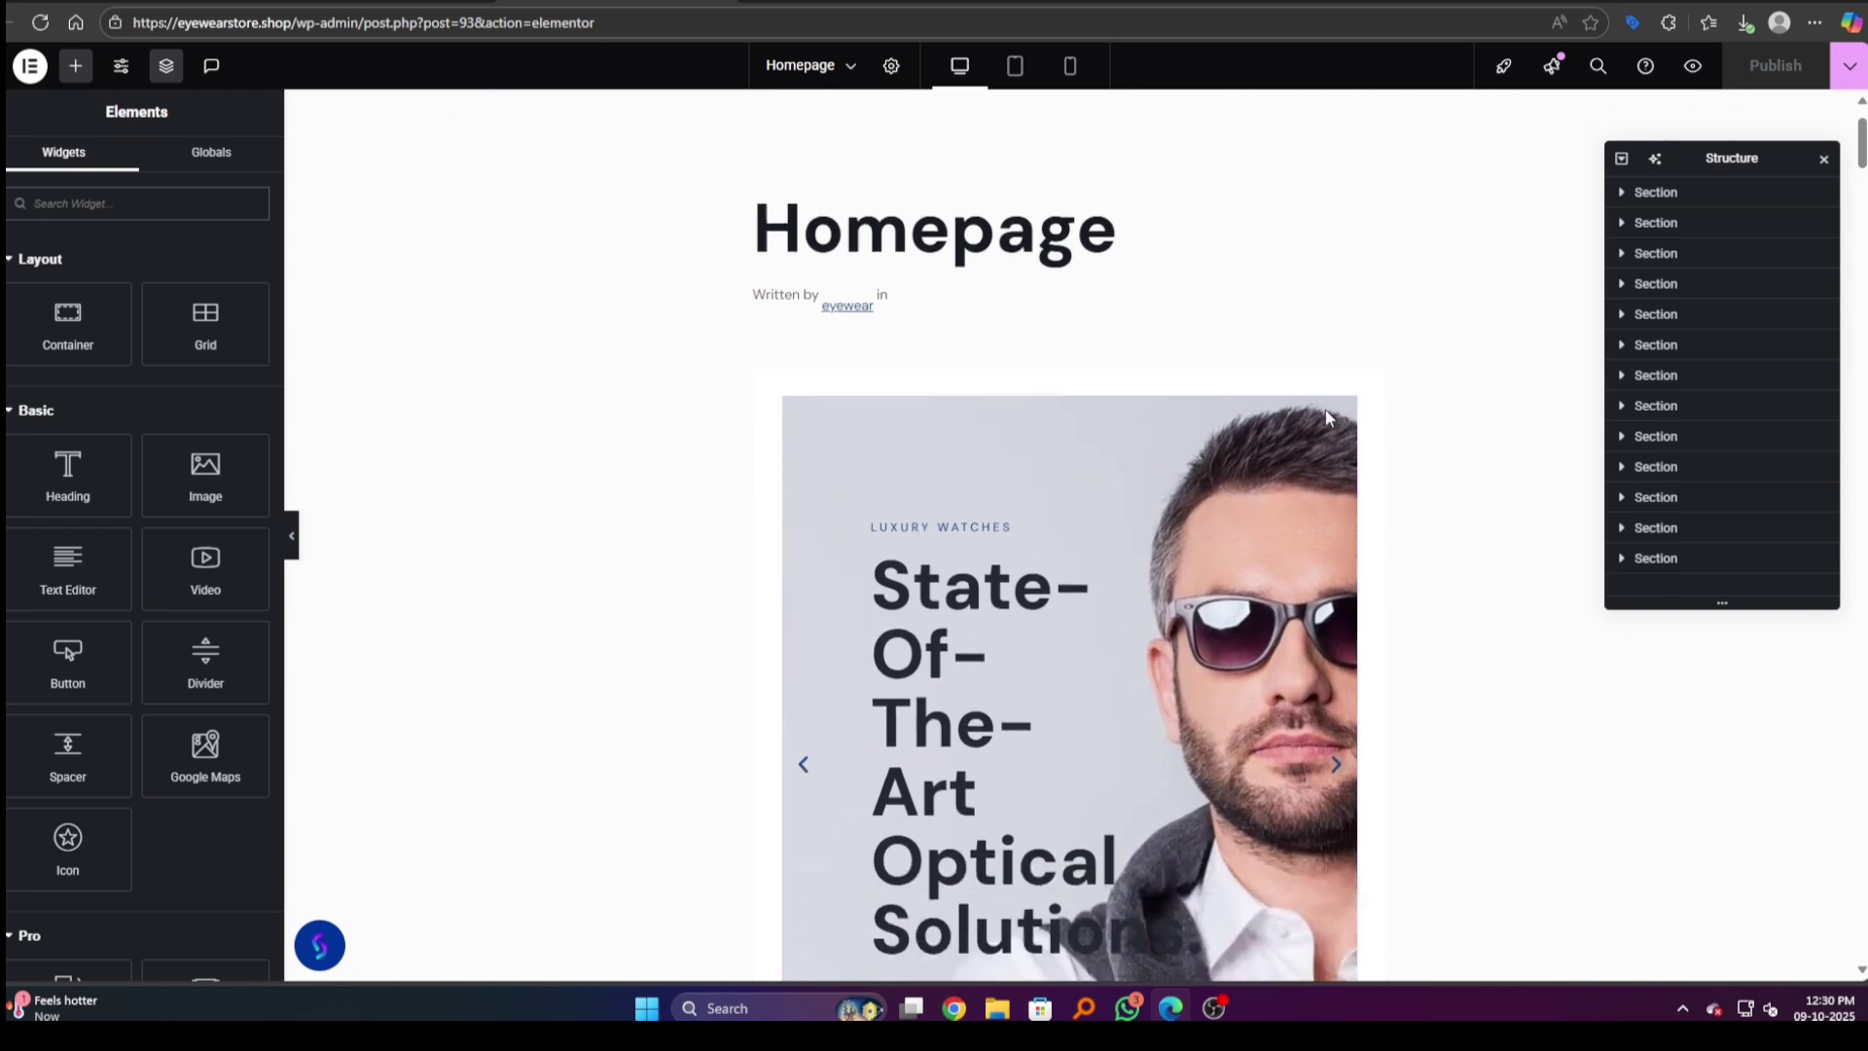
scroll(1325, 410, "down", 4)
scroll(1323, 412, "down", 5)
scroll(1323, 415, "down", 6)
scroll(1323, 419, "down", 3)
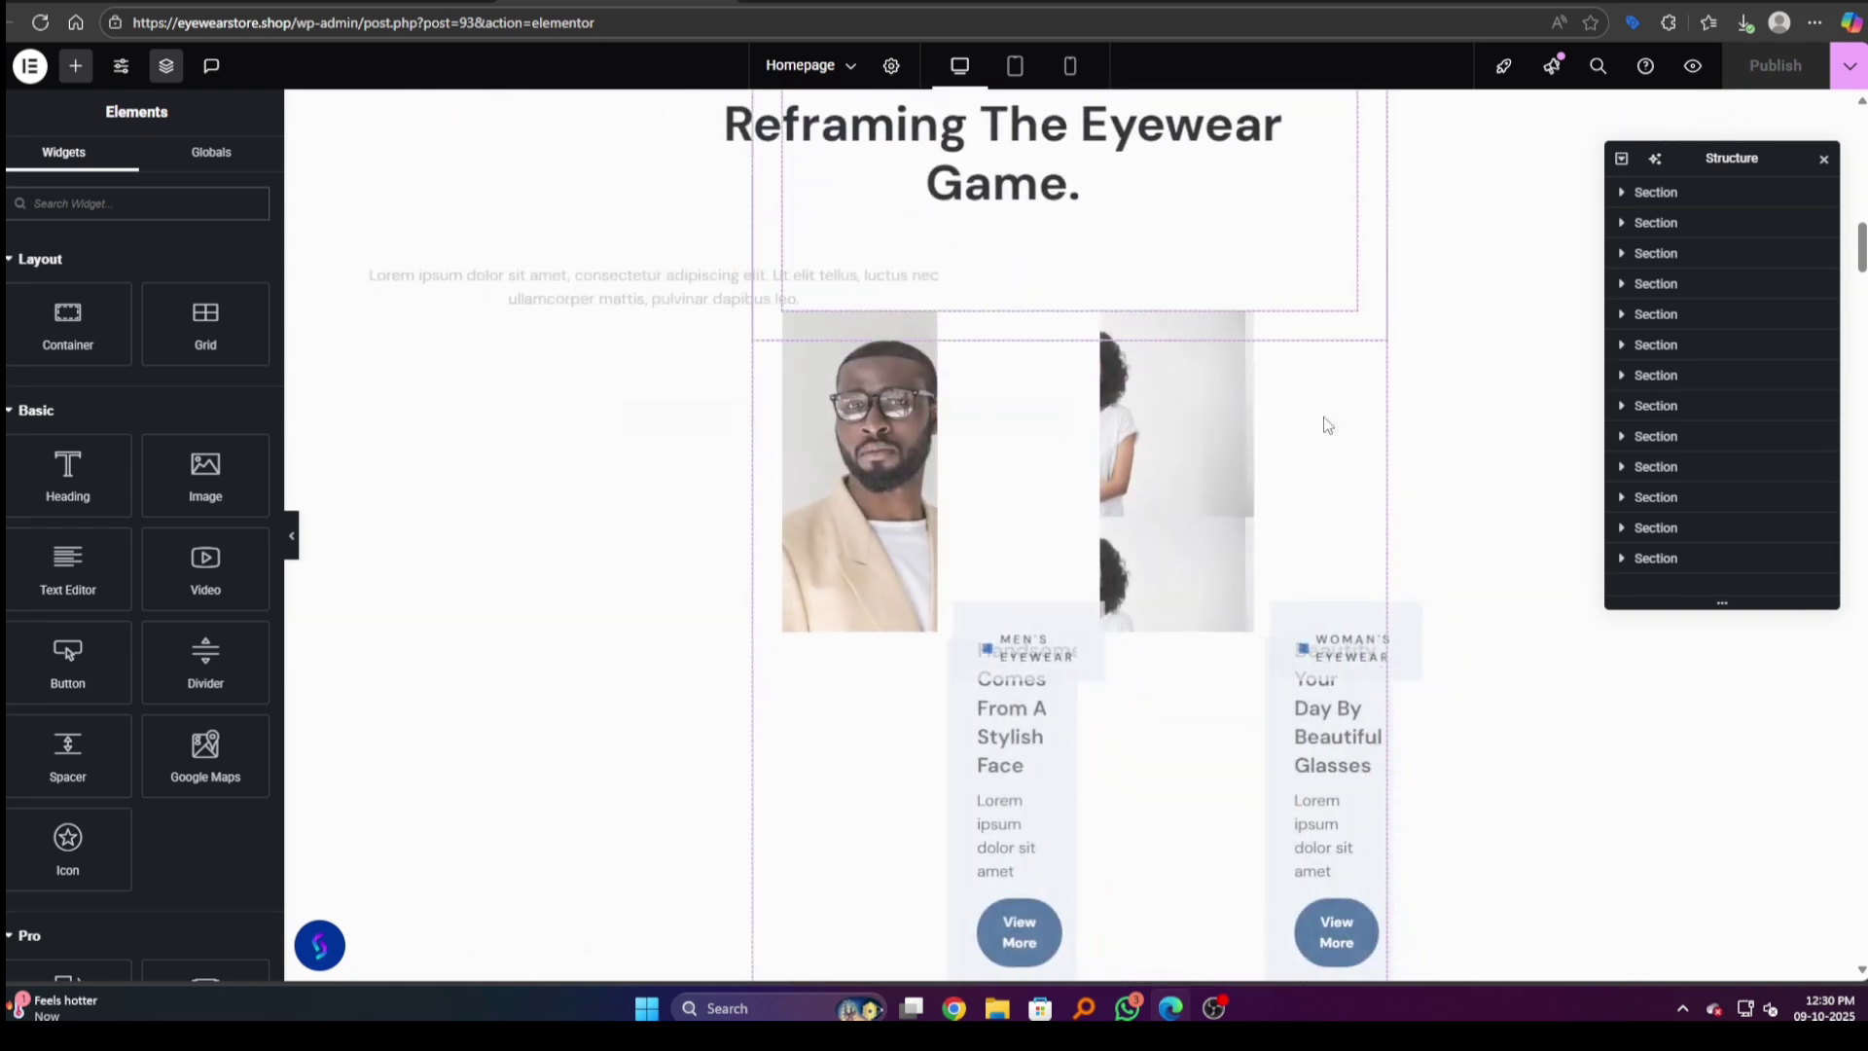
scroll(1324, 423, "down", 5)
scroll(1325, 429, "down", 1)
scroll(1327, 434, "down", 7)
scroll(1327, 434, "down", 7)
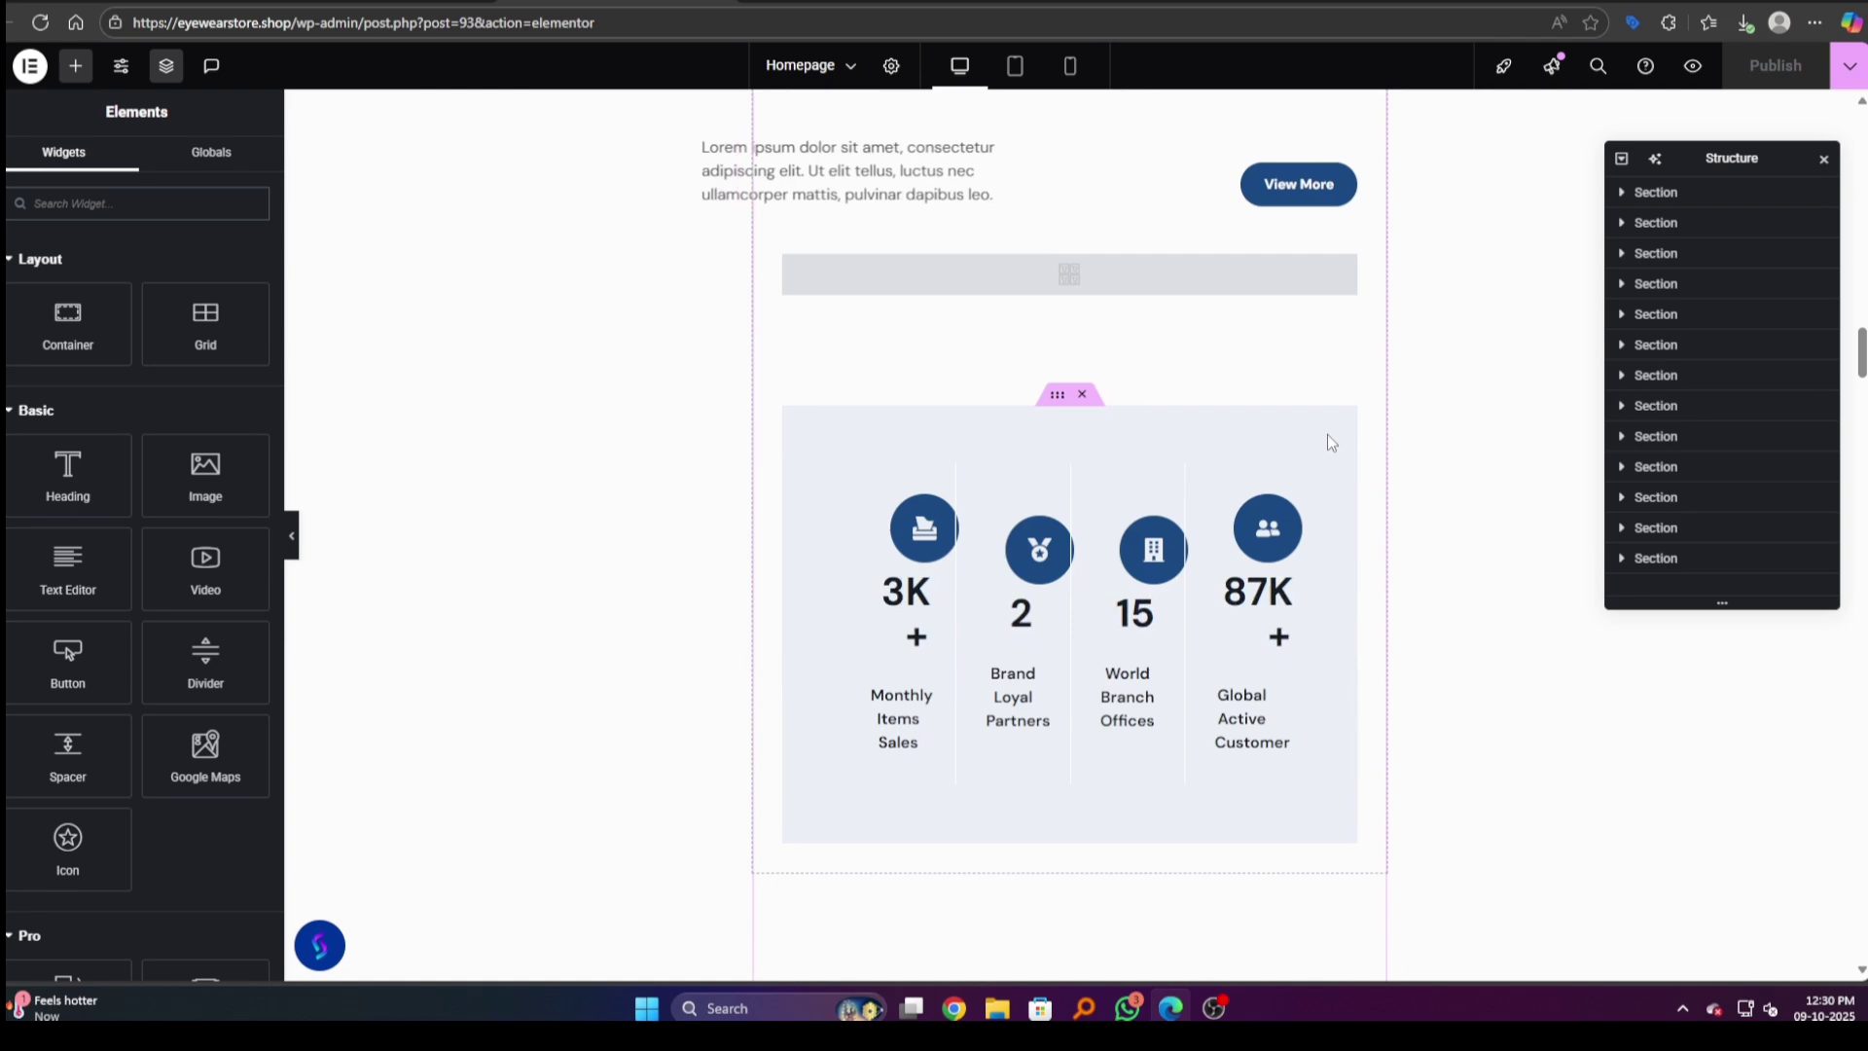
scroll(1327, 434, "down", 2)
scroll(1328, 434, "down", 8)
scroll(1328, 434, "down", 5)
scroll(1327, 434, "down", 5)
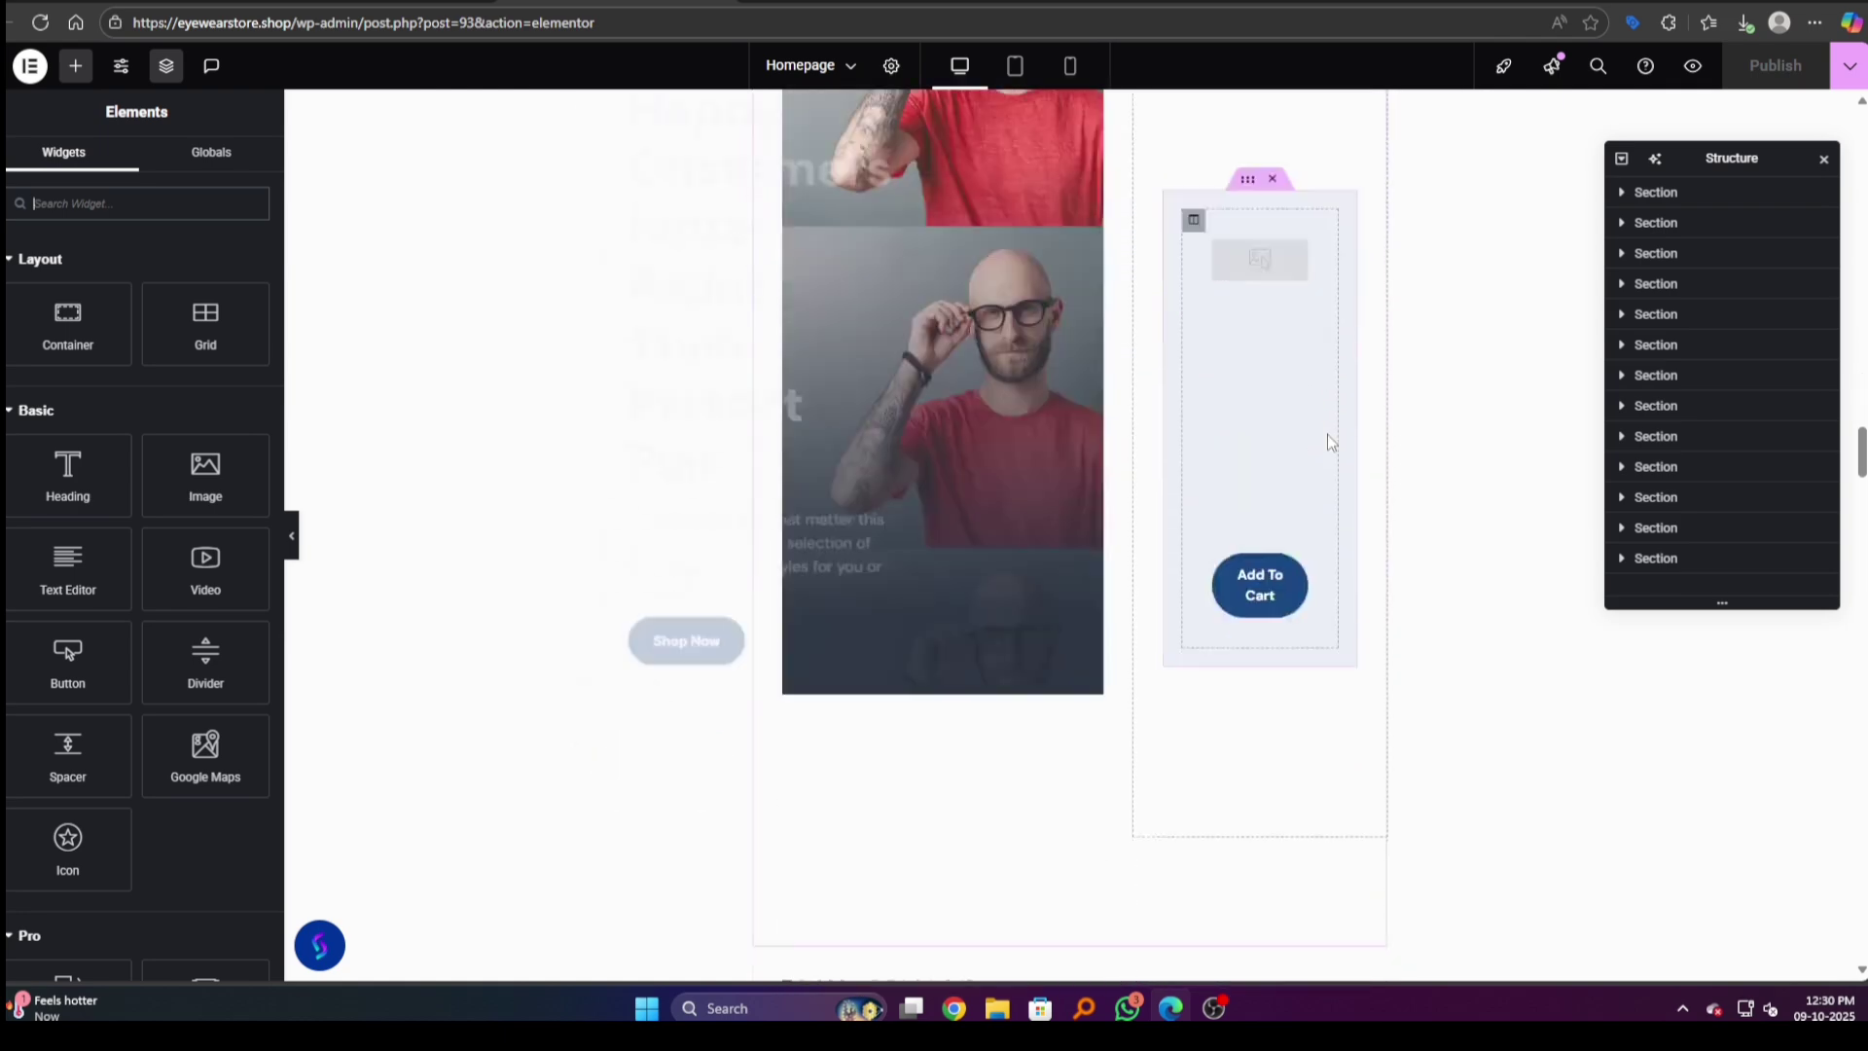
scroll(1327, 434, "down", 5)
scroll(1327, 434, "down", 3)
scroll(1329, 443, "down", 5)
scroll(1329, 444, "down", 5)
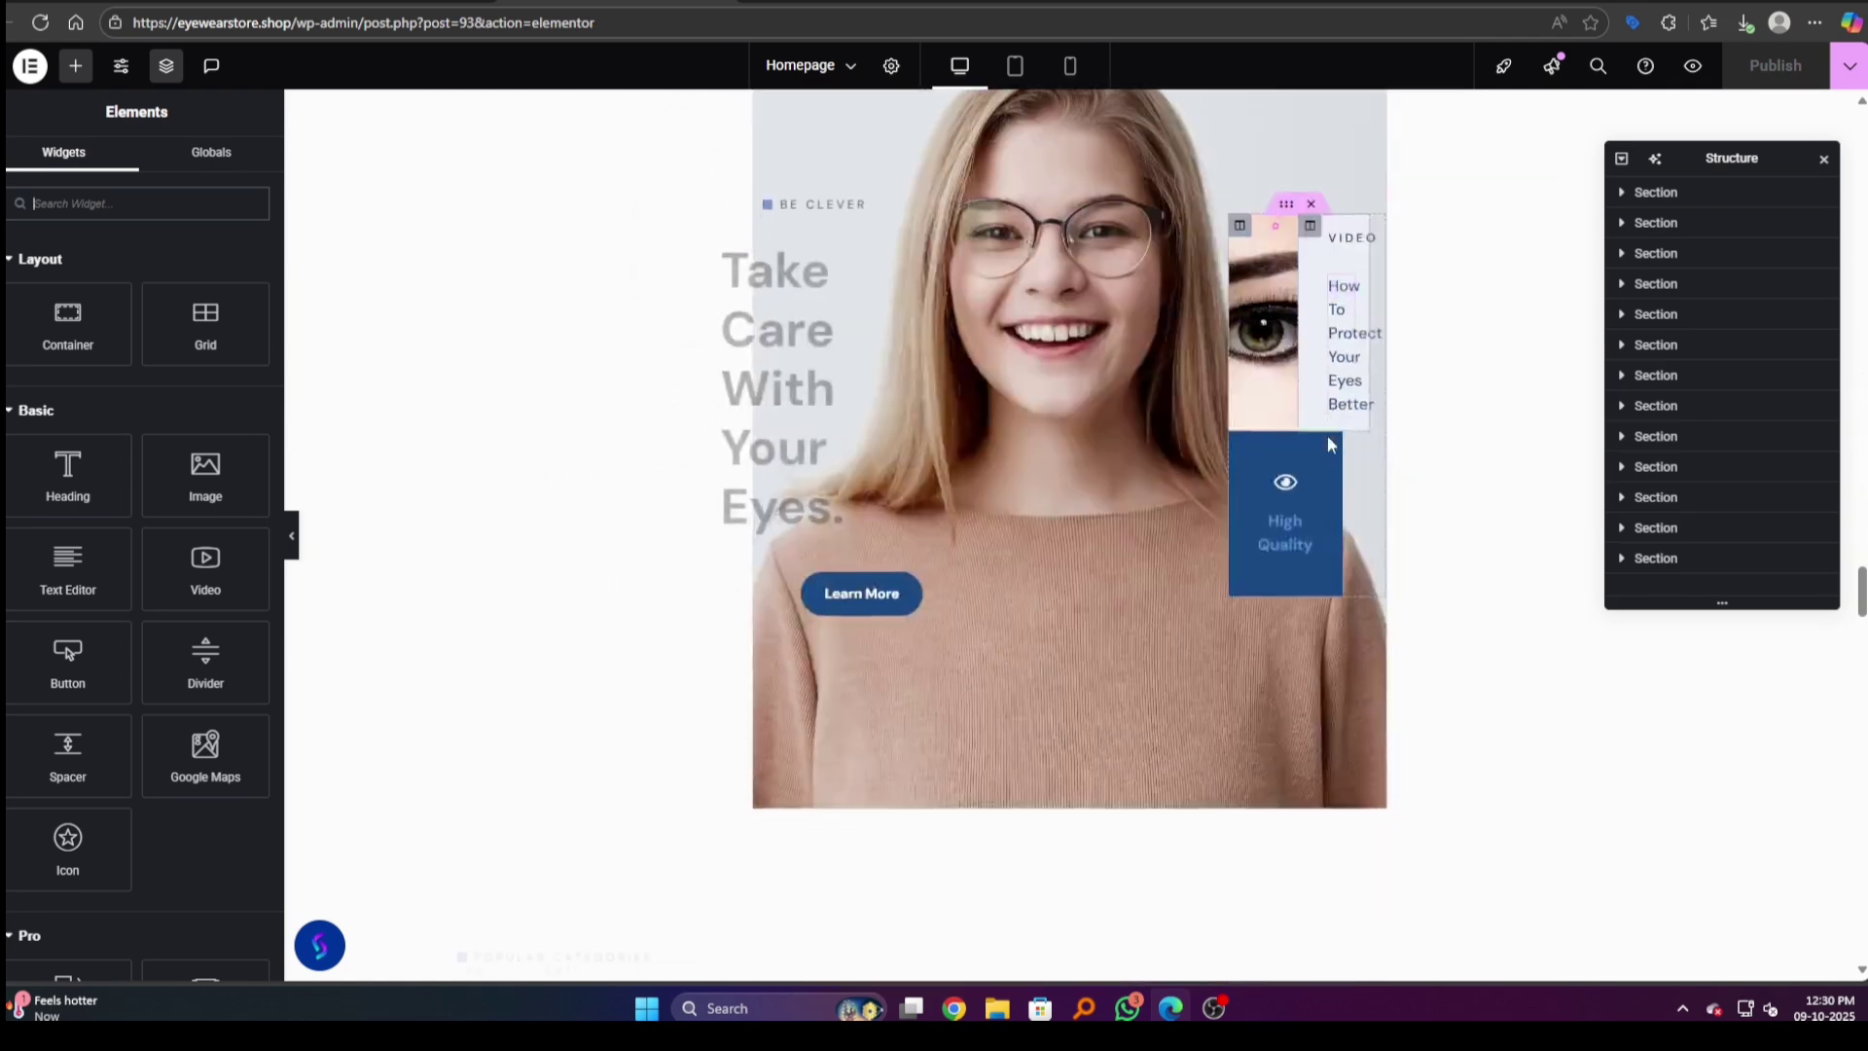
scroll(1330, 445, "down", 5)
scroll(1331, 447, "down", 5)
scroll(1331, 447, "down", 5)
scroll(1388, 447, "down", 5)
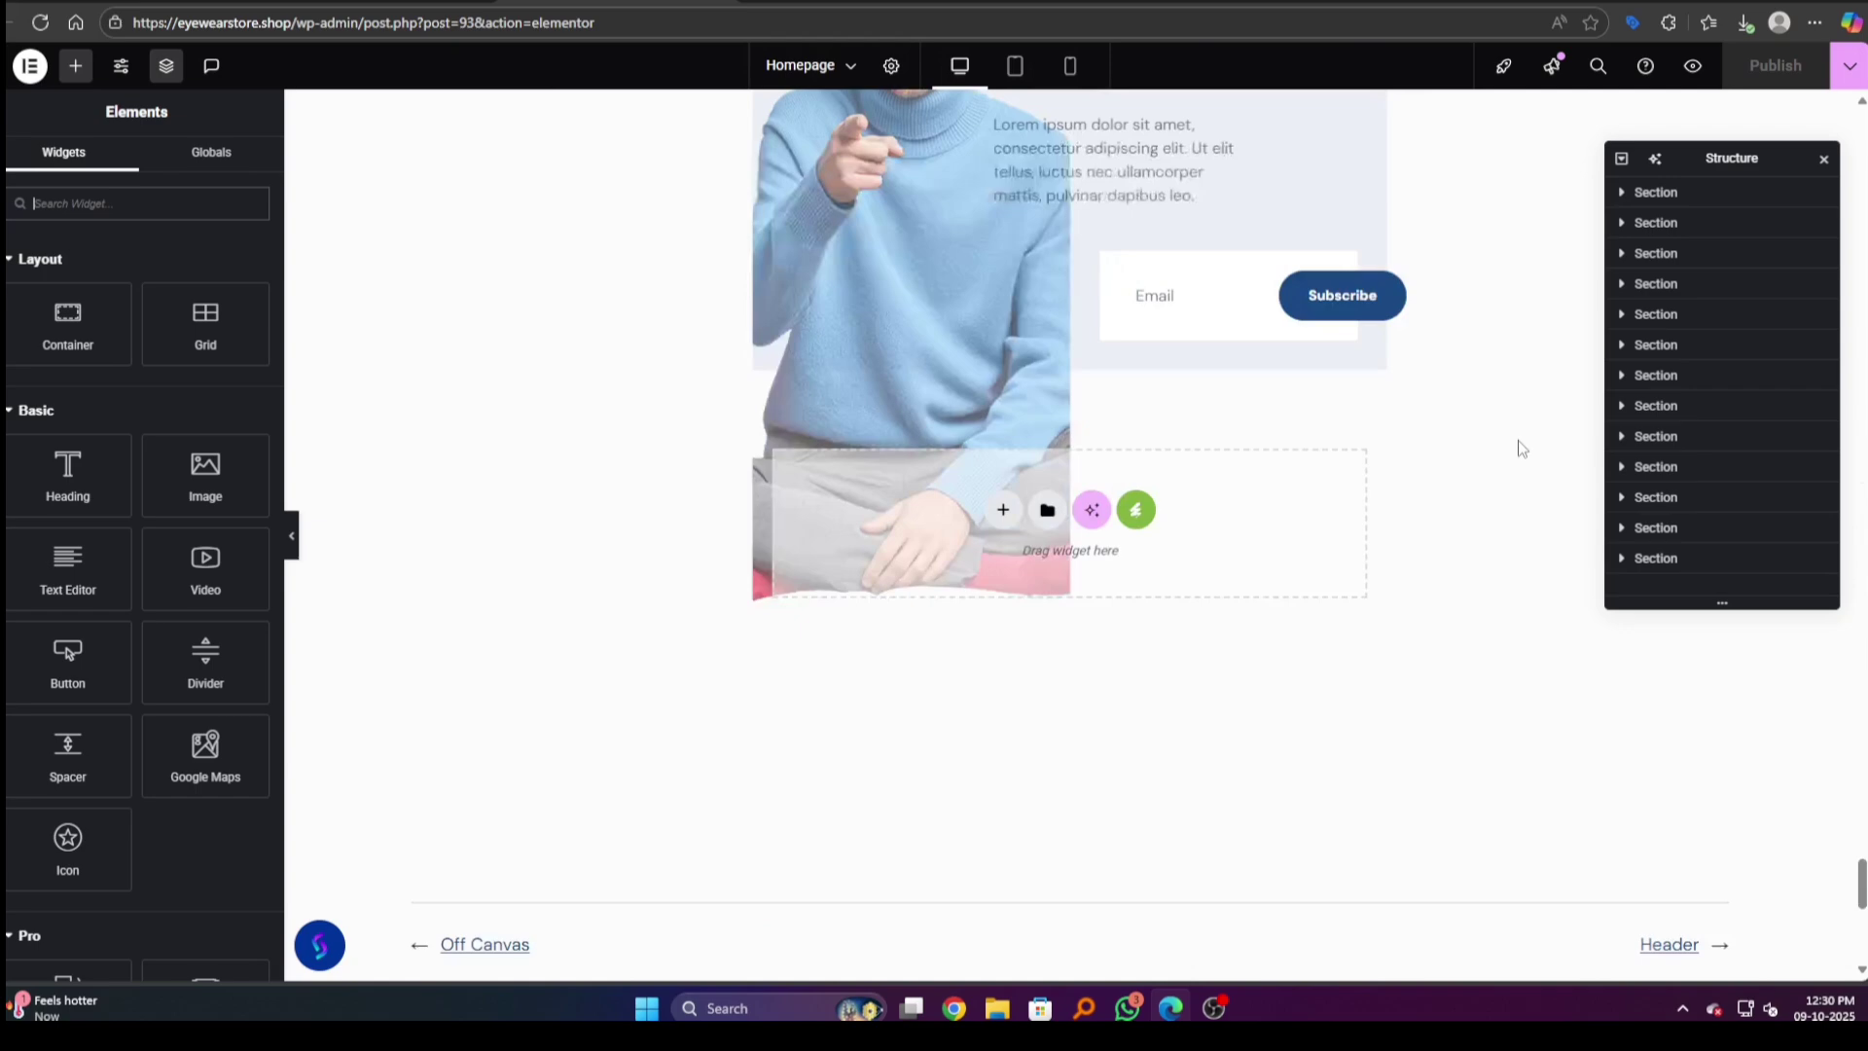
scroll(1518, 439, "down", 5)
left_click(1822, 161)
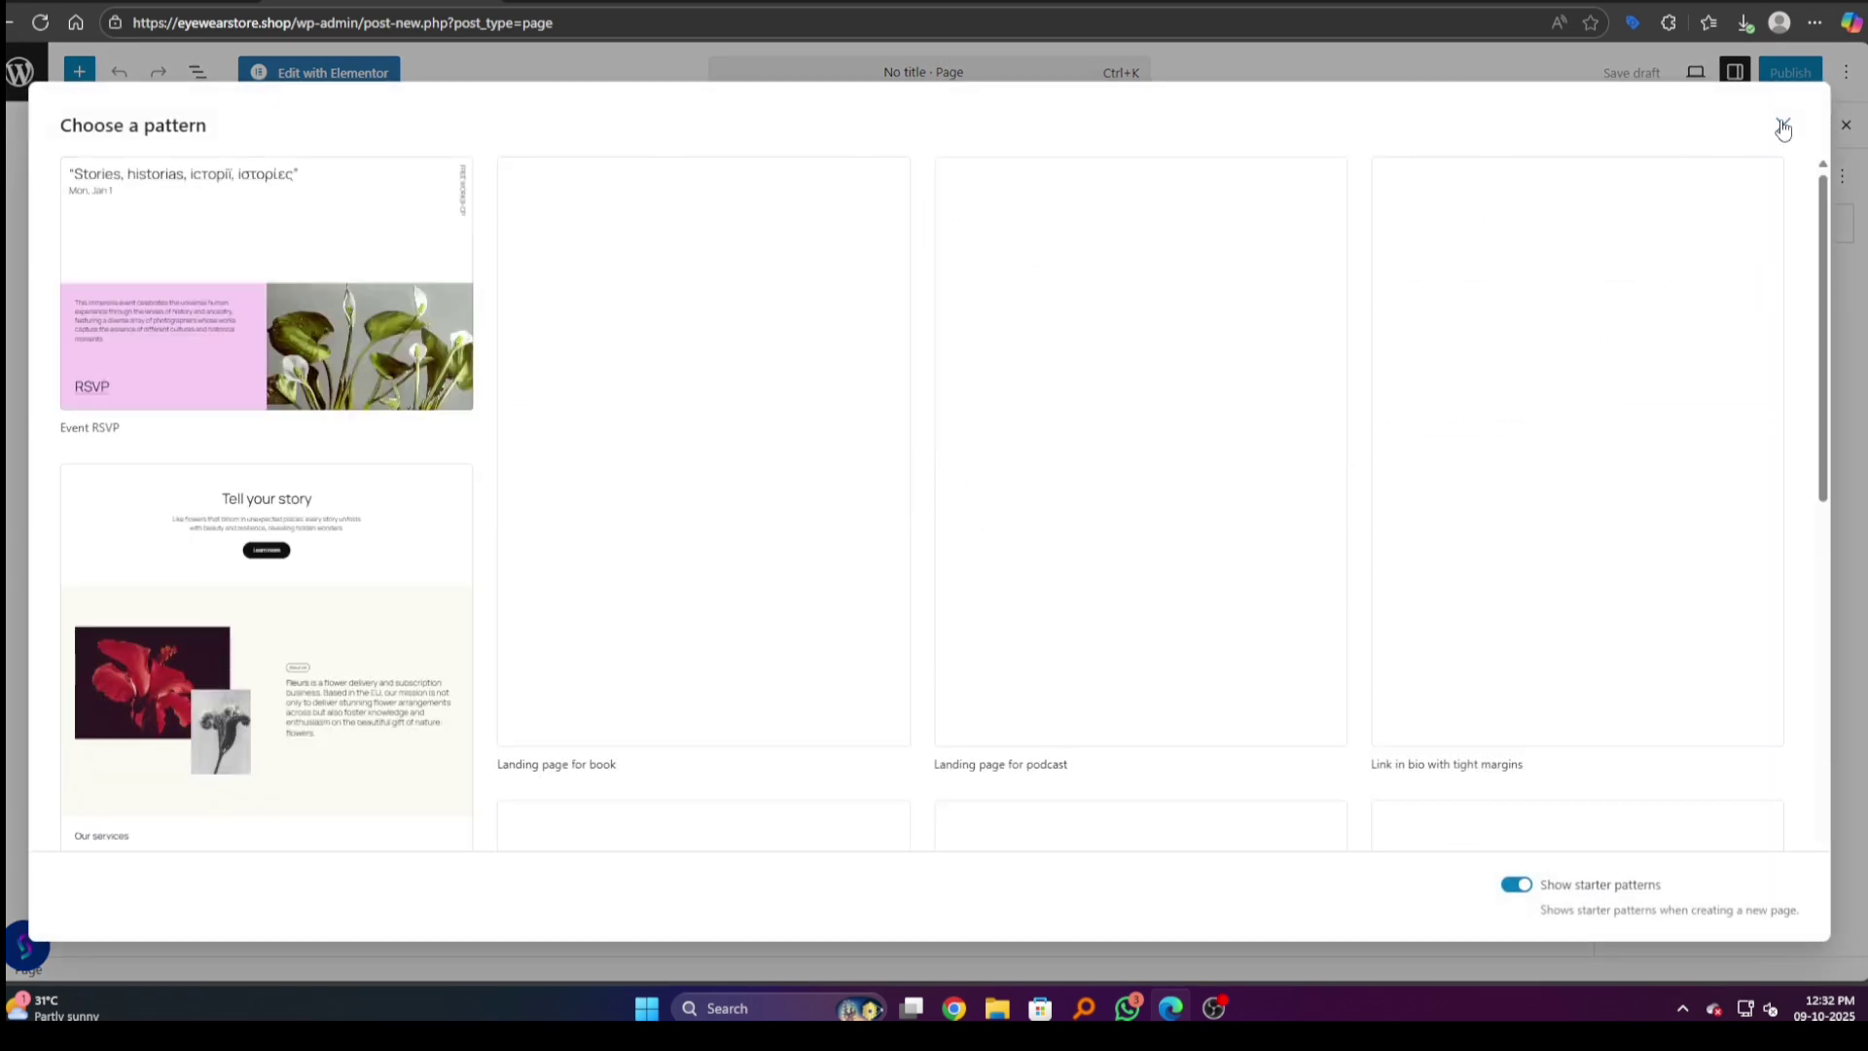
Step: Dismiss the pattern chooser and title the page 'Homepage (new homepage)'
left_click(1783, 125)
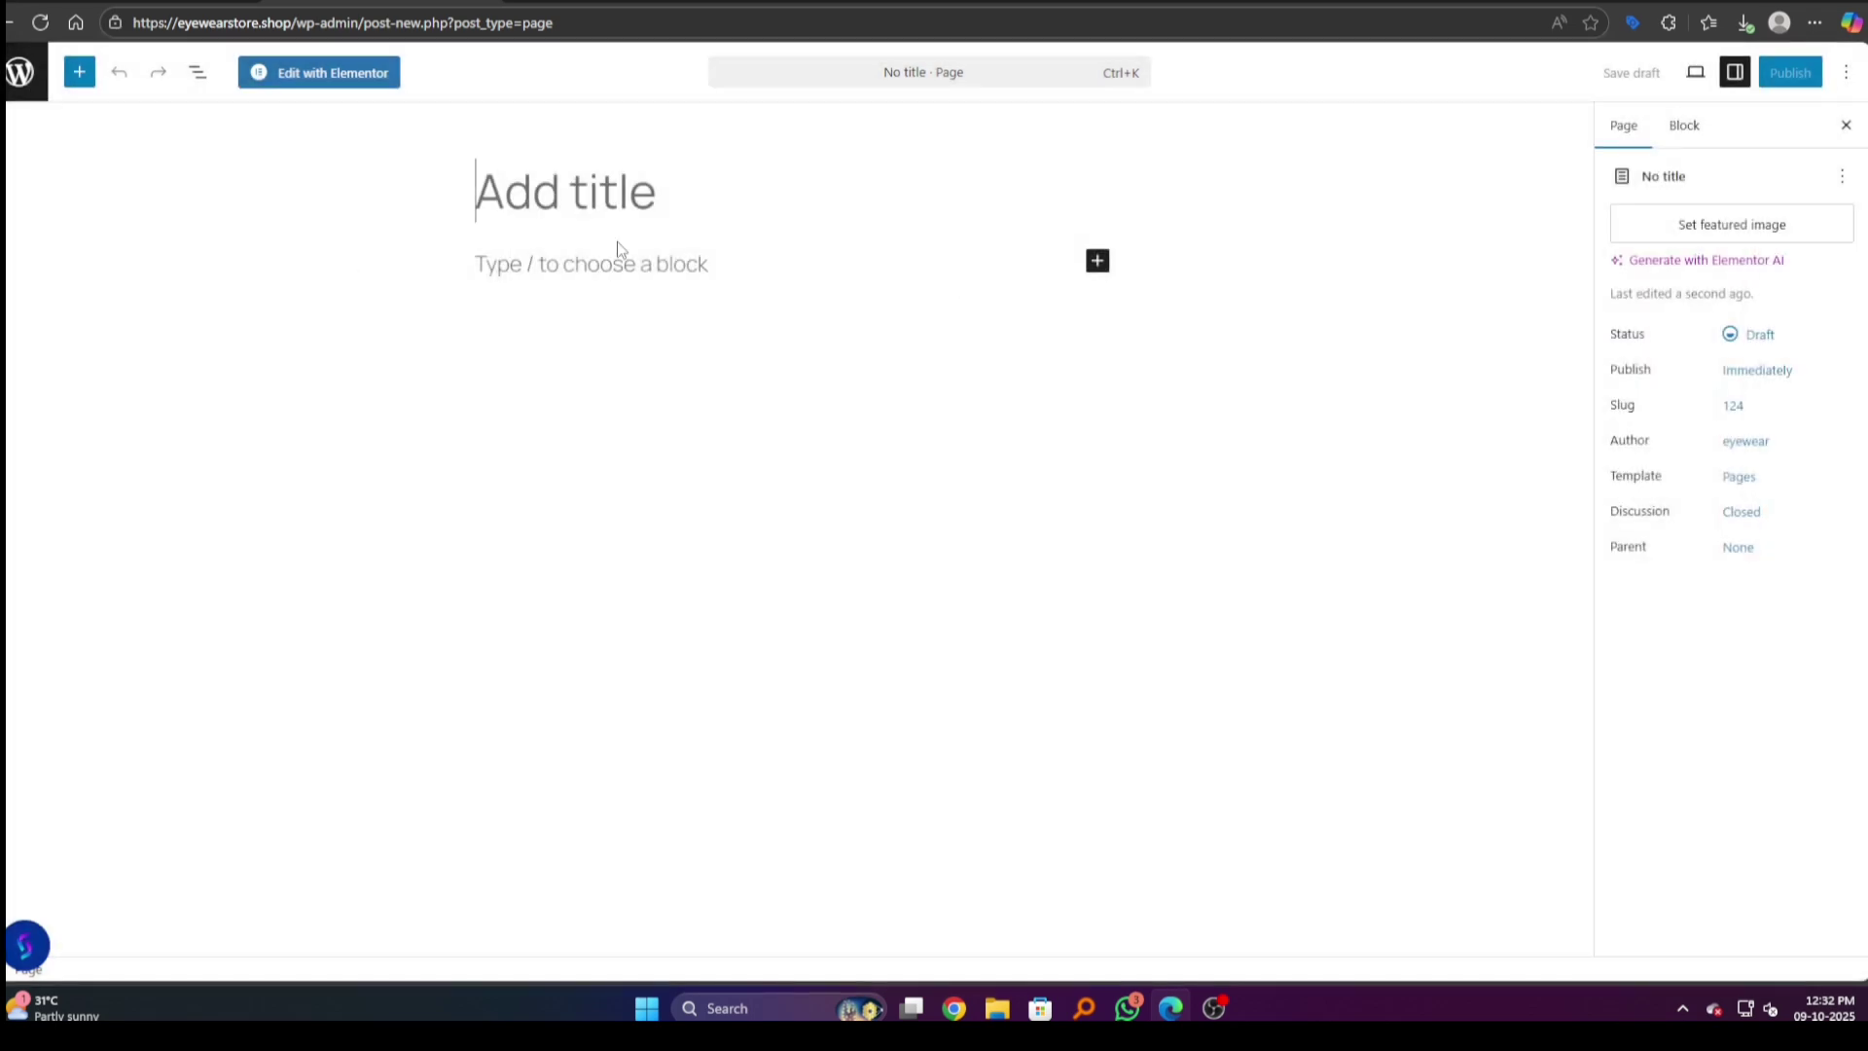
type("Homepag")
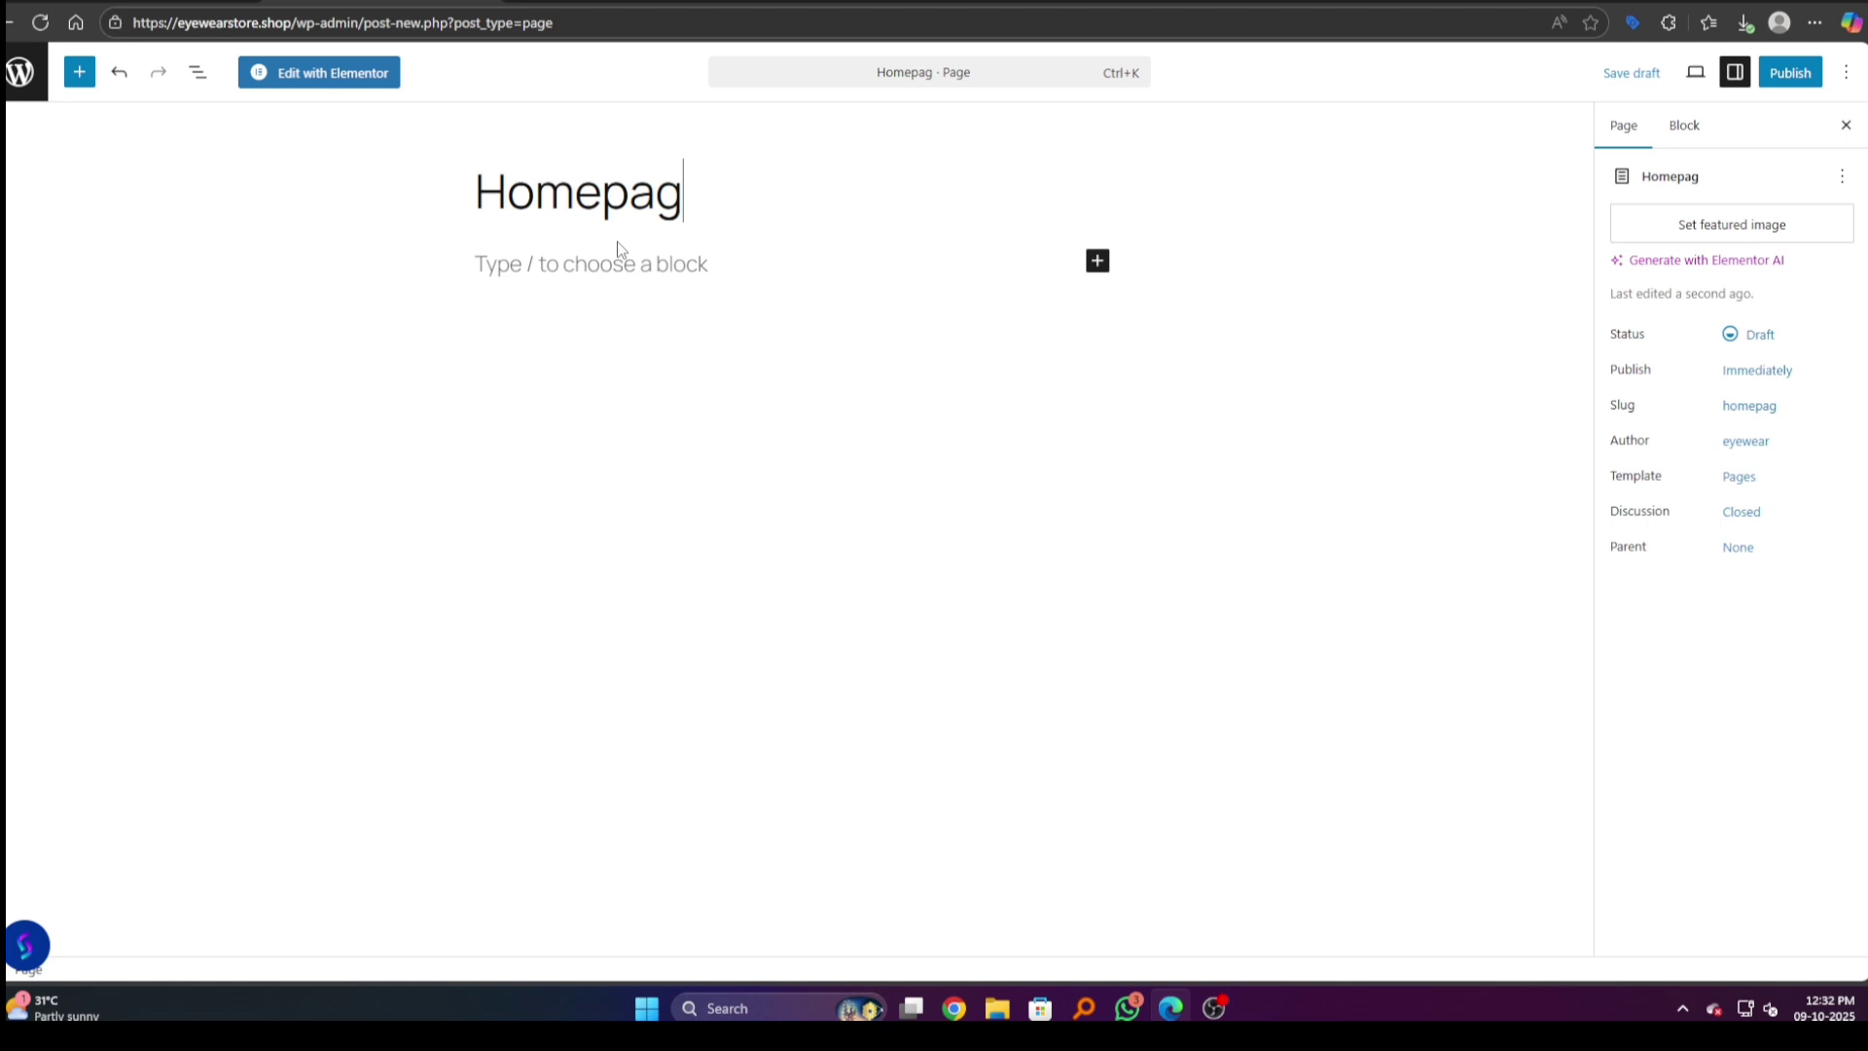
type("e (ne")
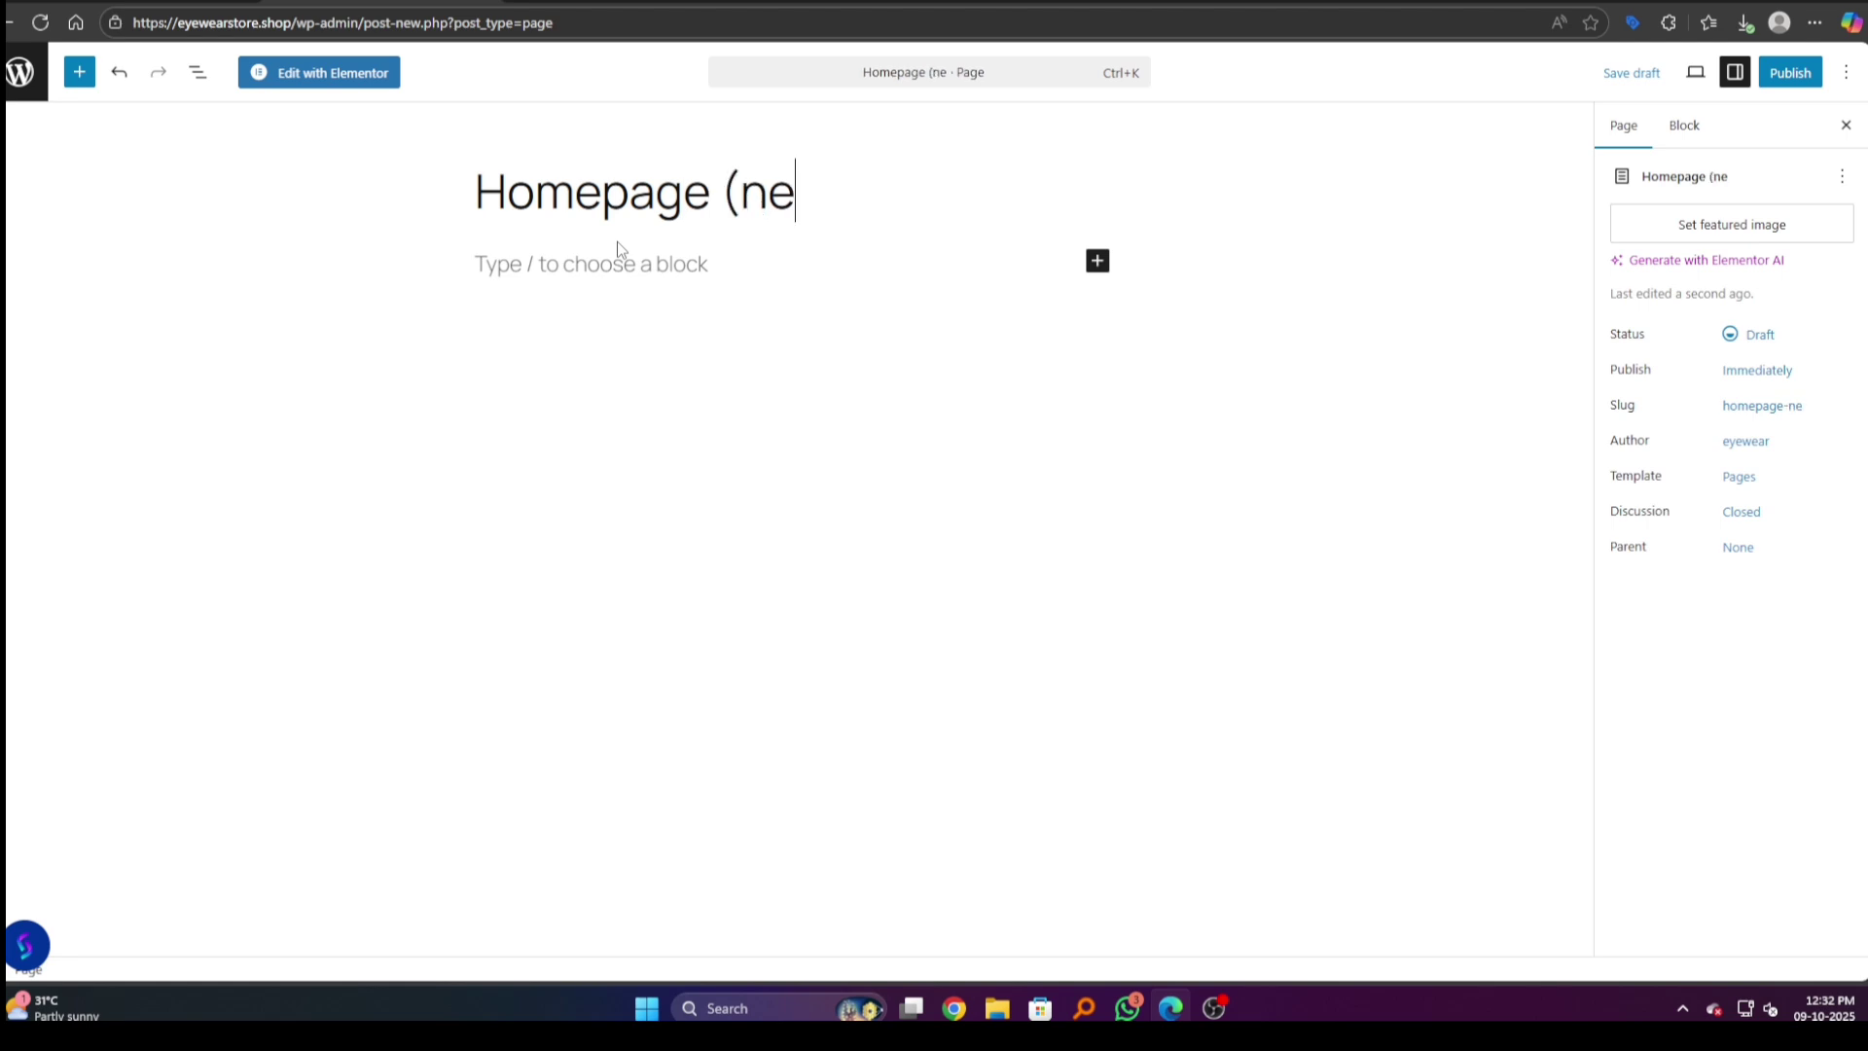
type("w homepage")
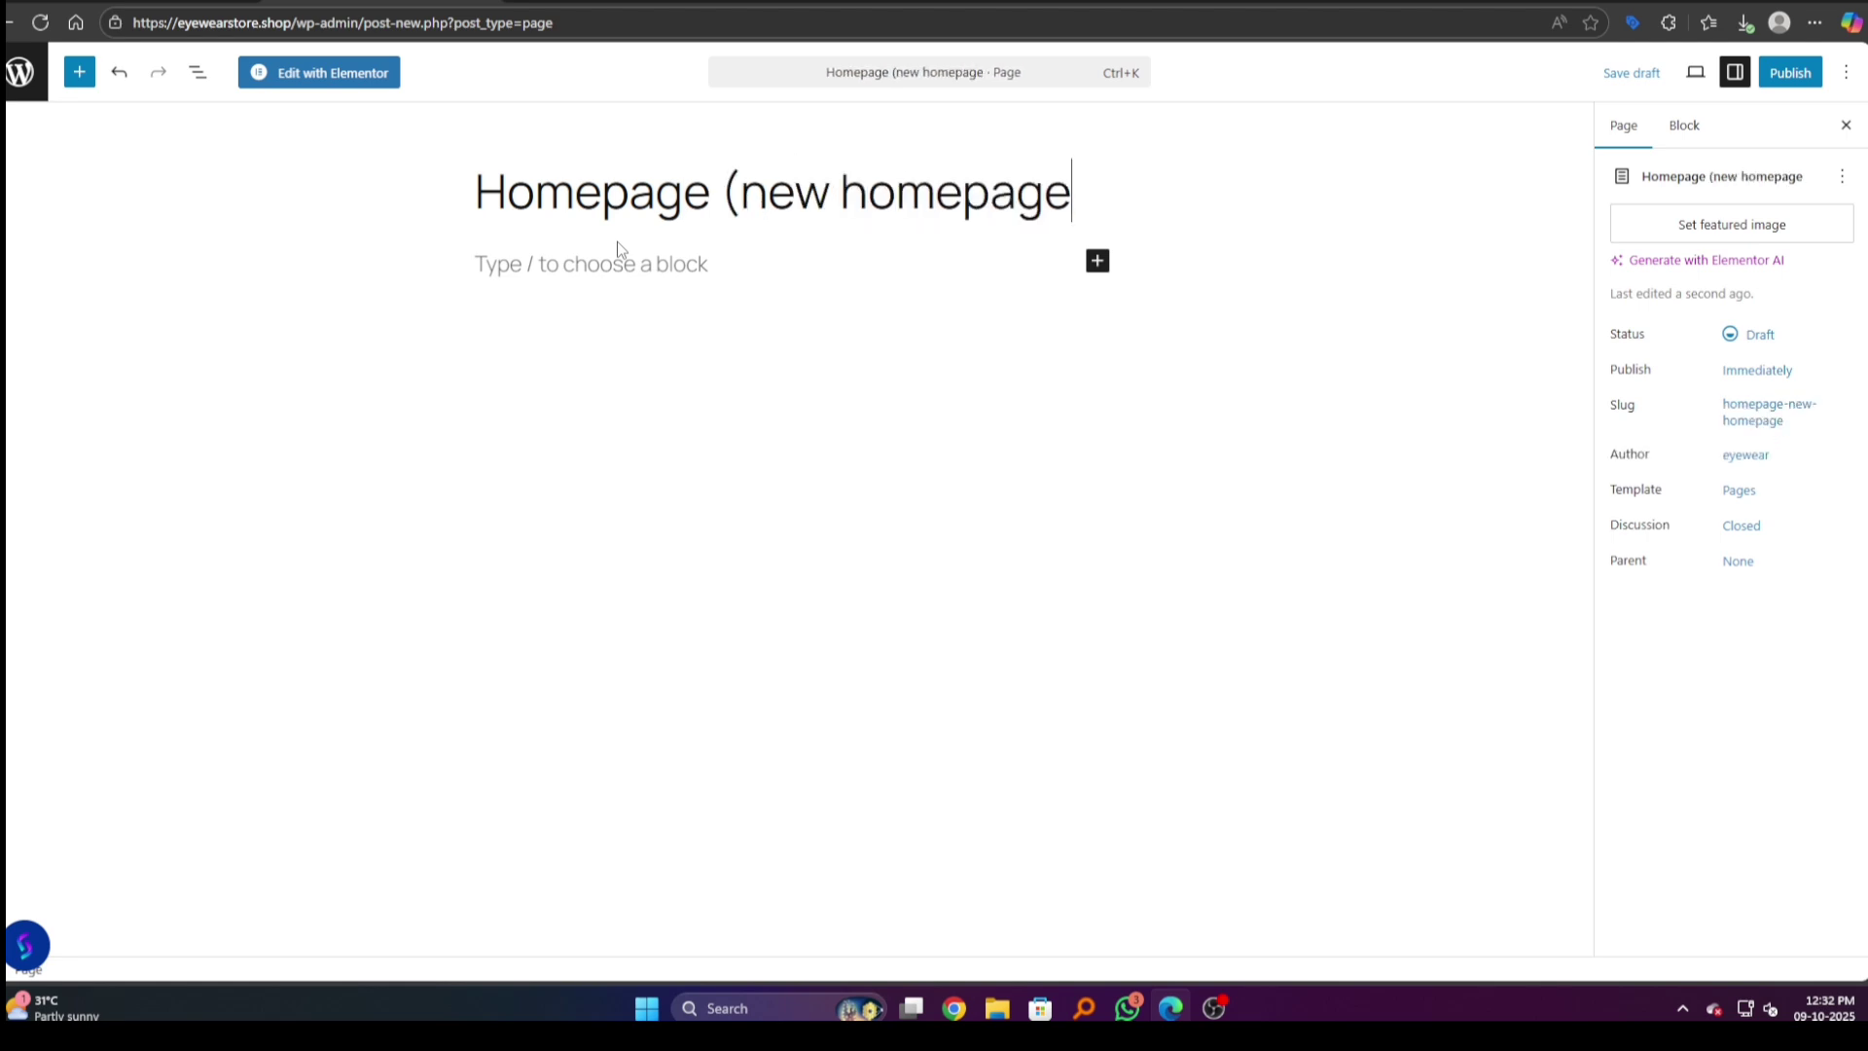
type(")")
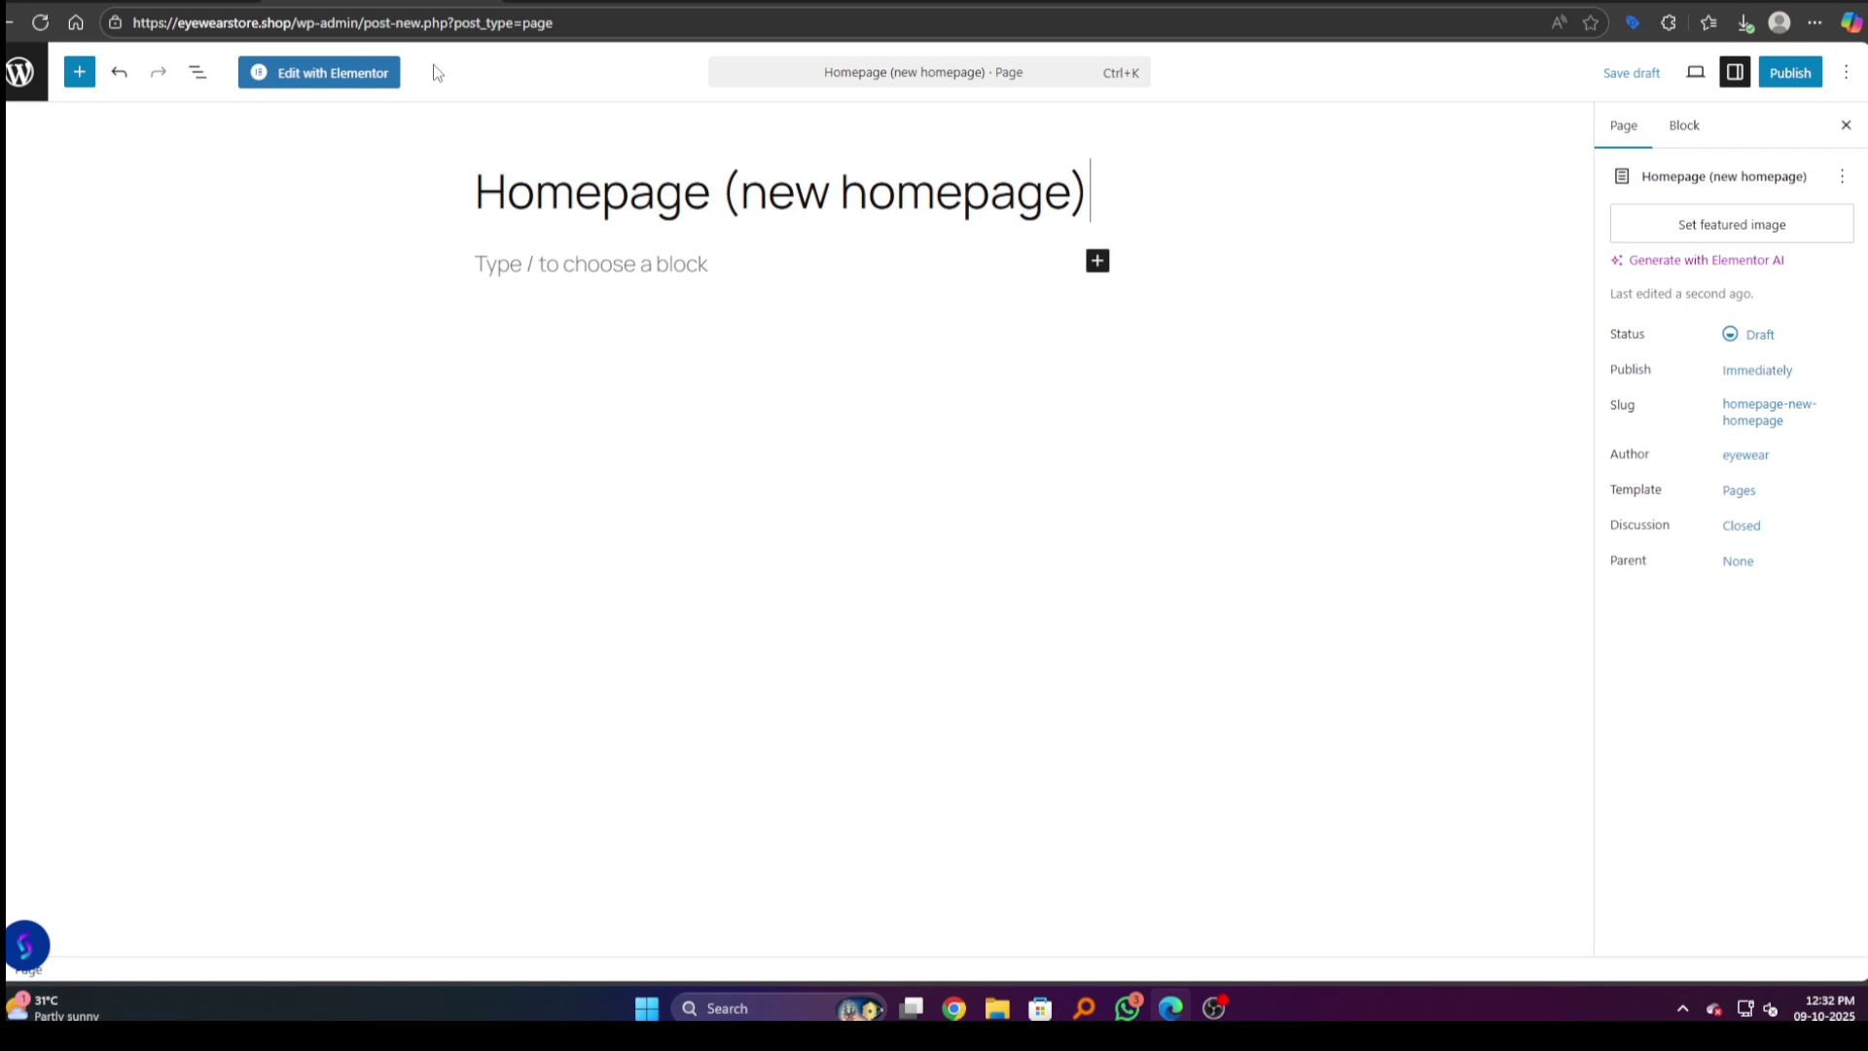
Step: Open the 'Homepage (new homepage)' draft in Elementor and bring up its template library
left_click(329, 73)
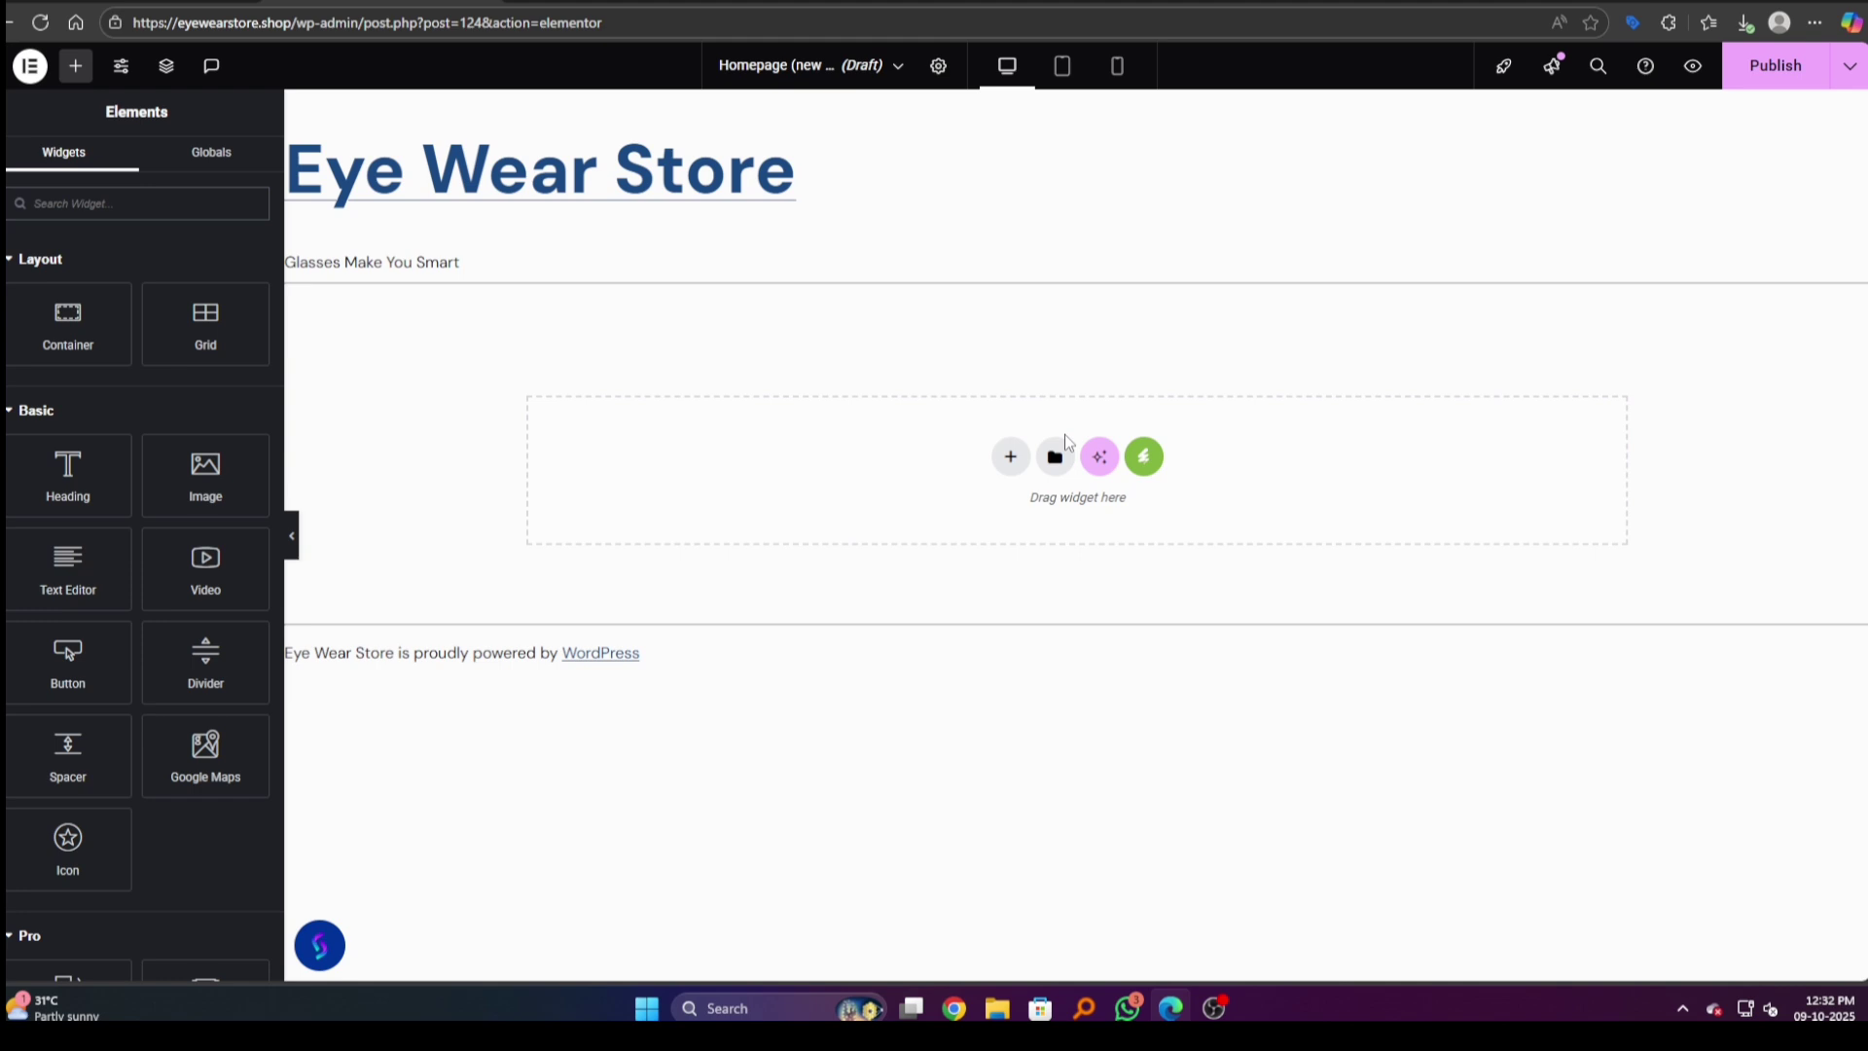
left_click(1053, 458)
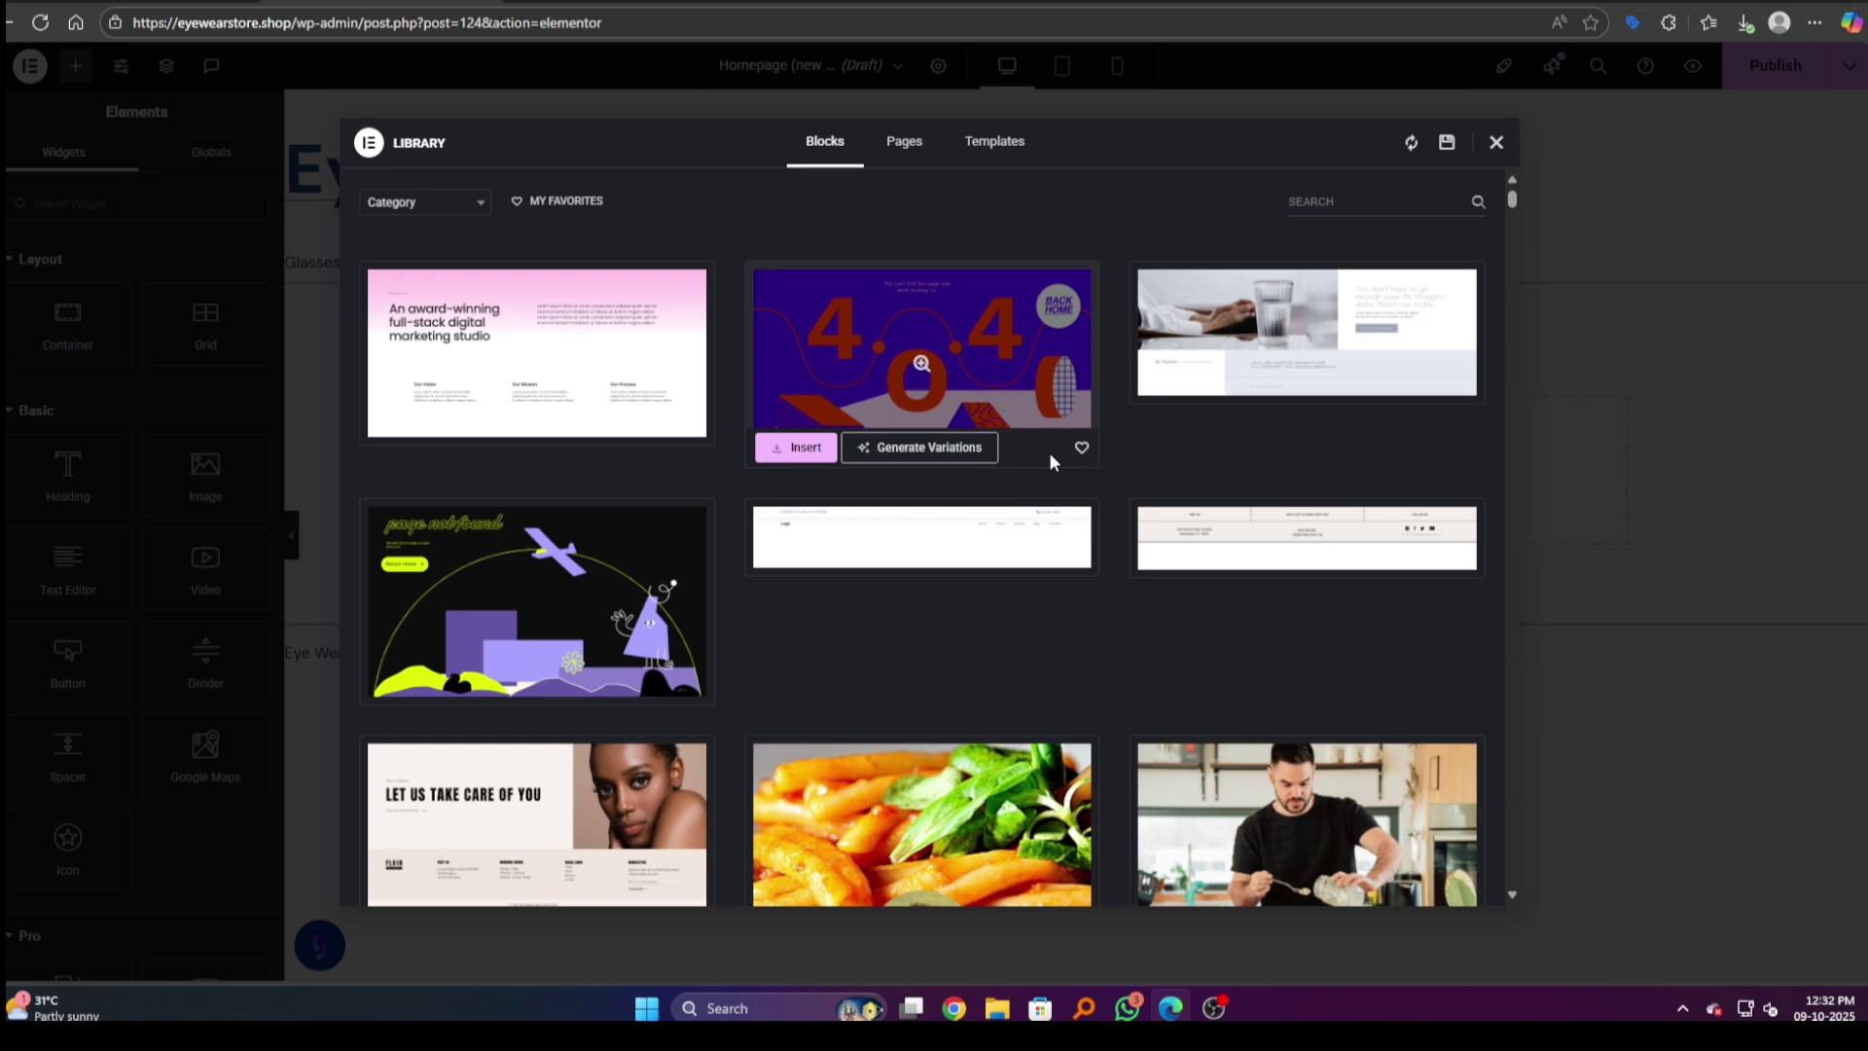
Step: Insert the saved Glasseo Homepage template from the Templates tab, applying its section settings
left_click(988, 144)
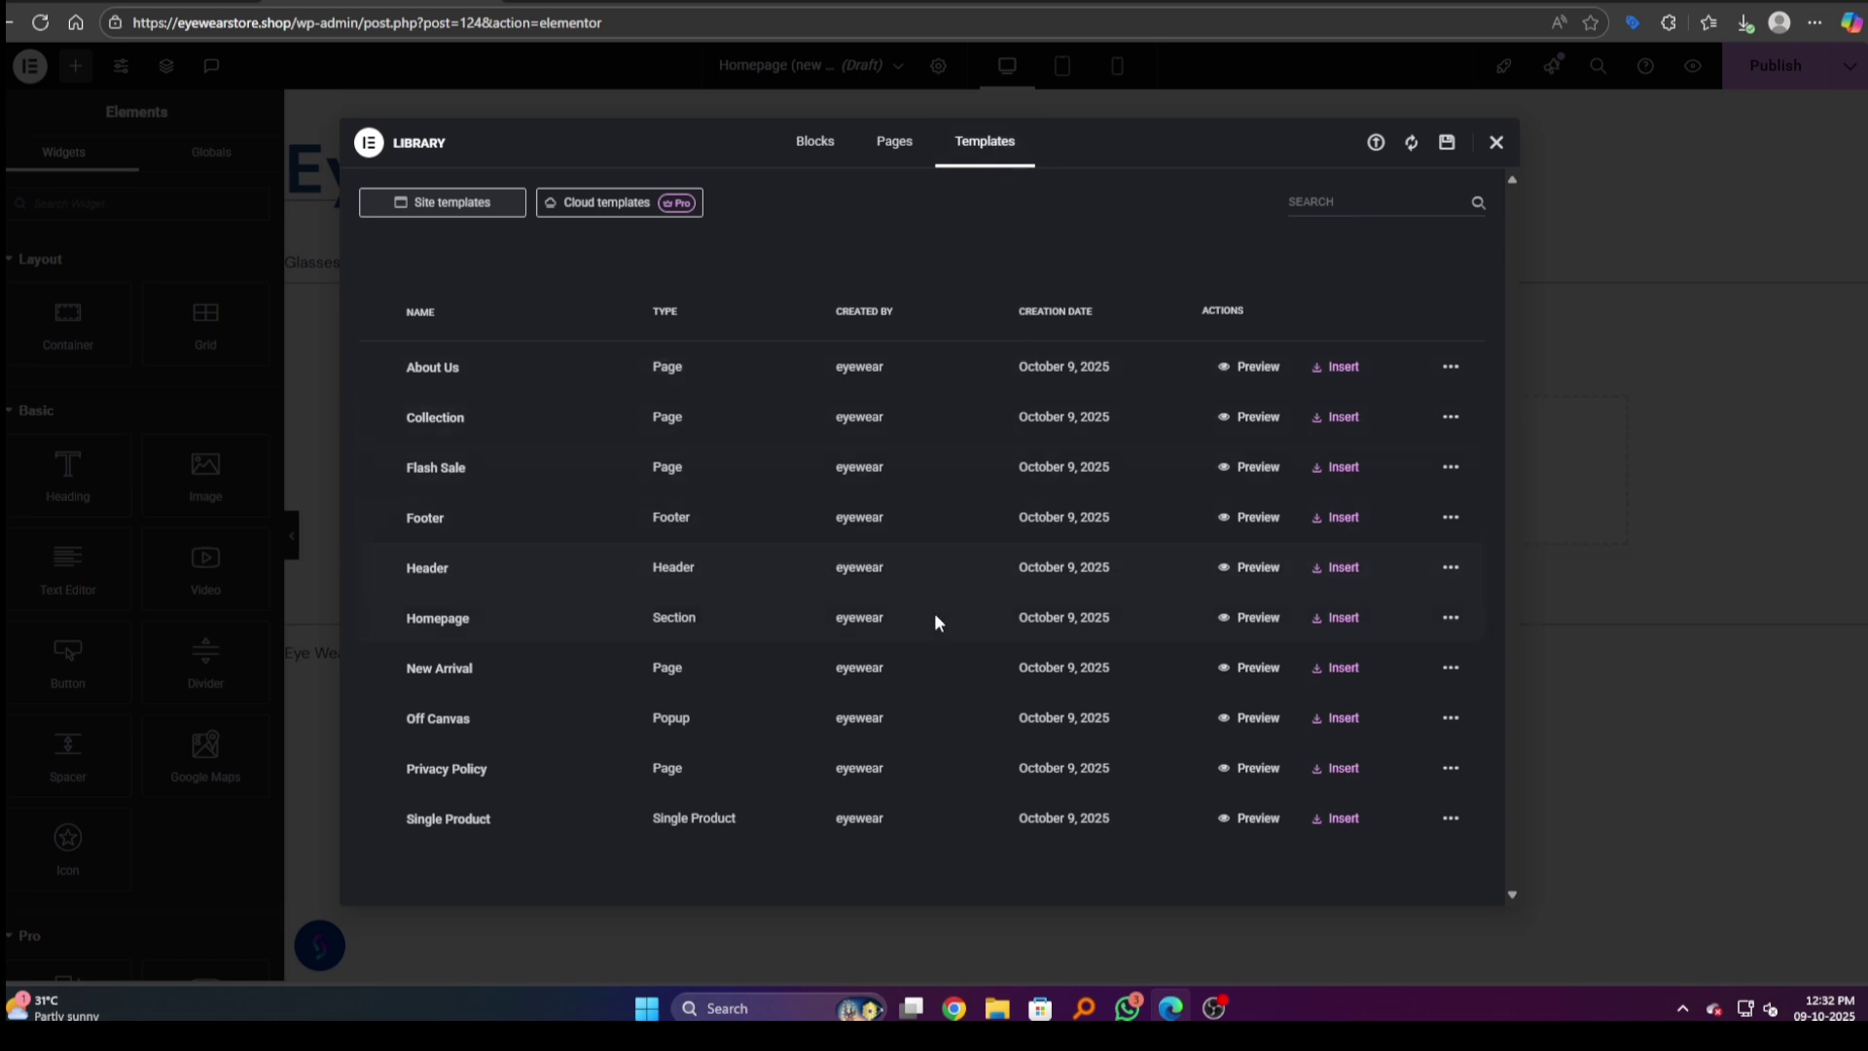
left_click(1349, 620)
left_click(1088, 564)
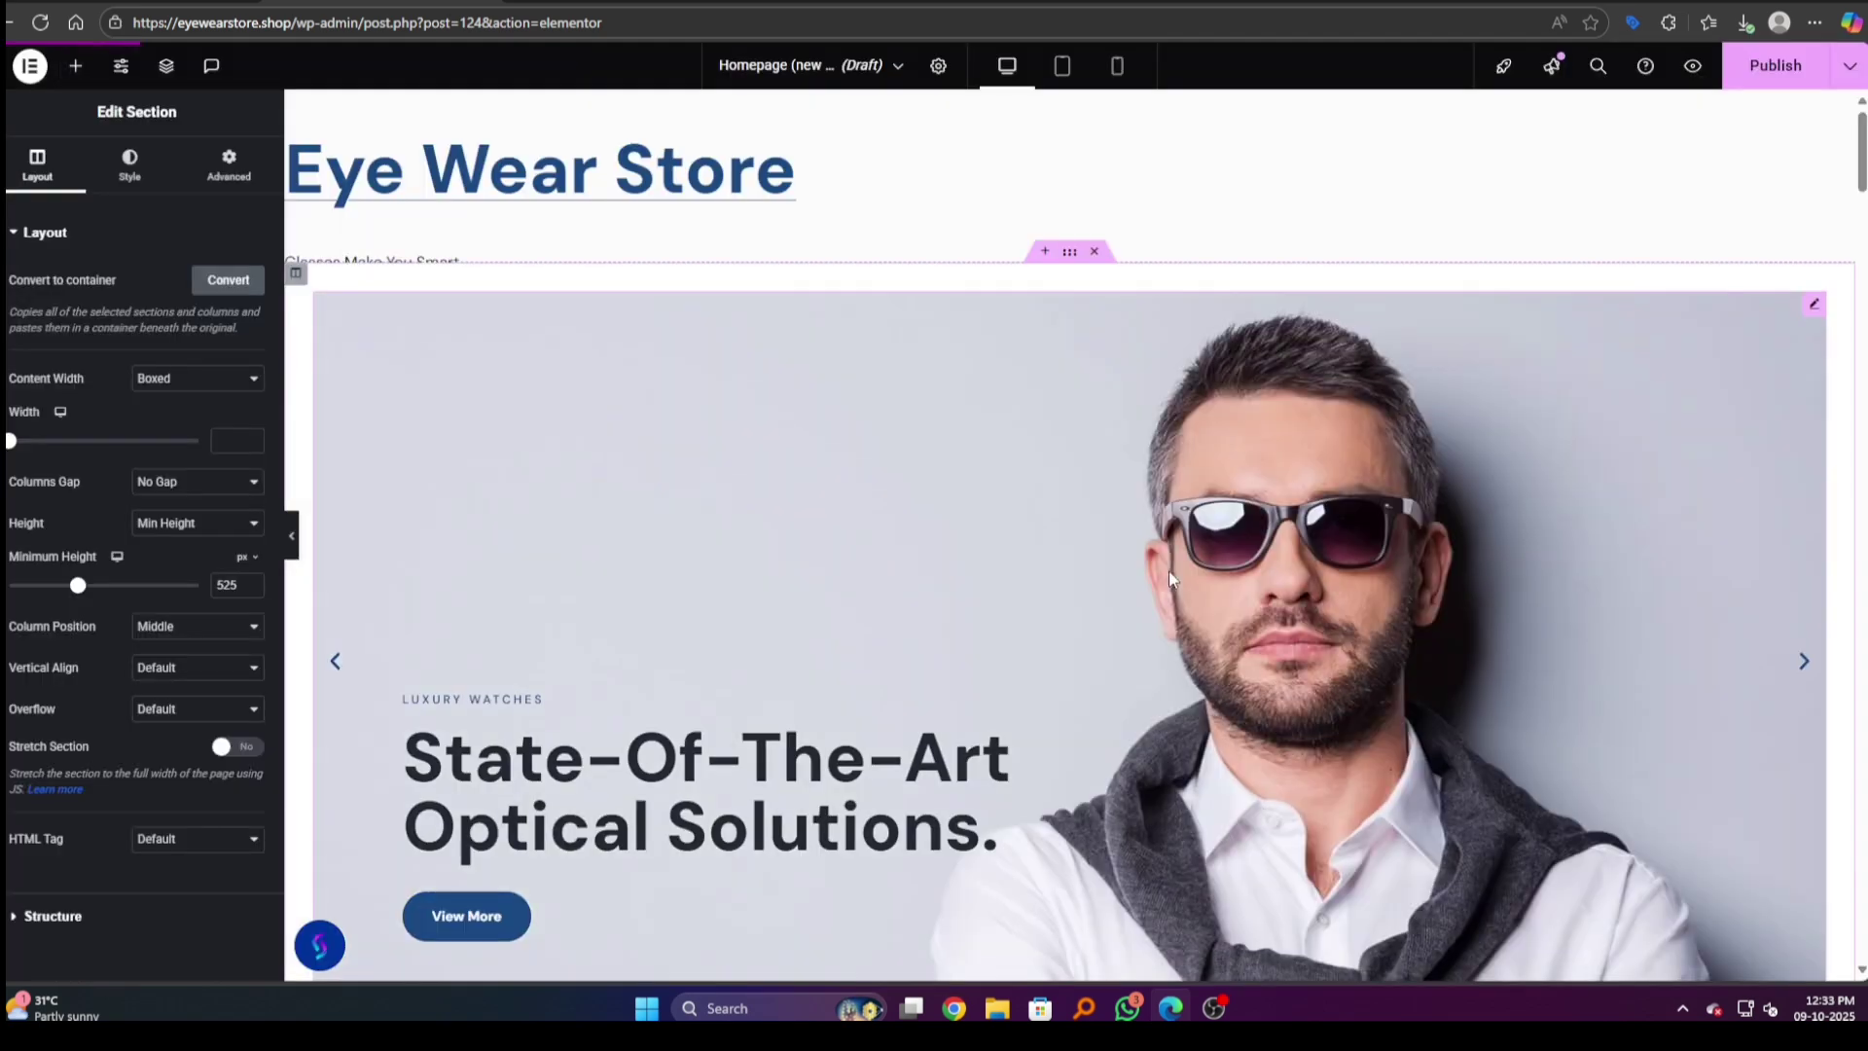
Step: Review the inserted Glasseo eyewear content from the hero section downward
scroll(410, 347, "down", 5)
scroll(876, 438, "down", 5)
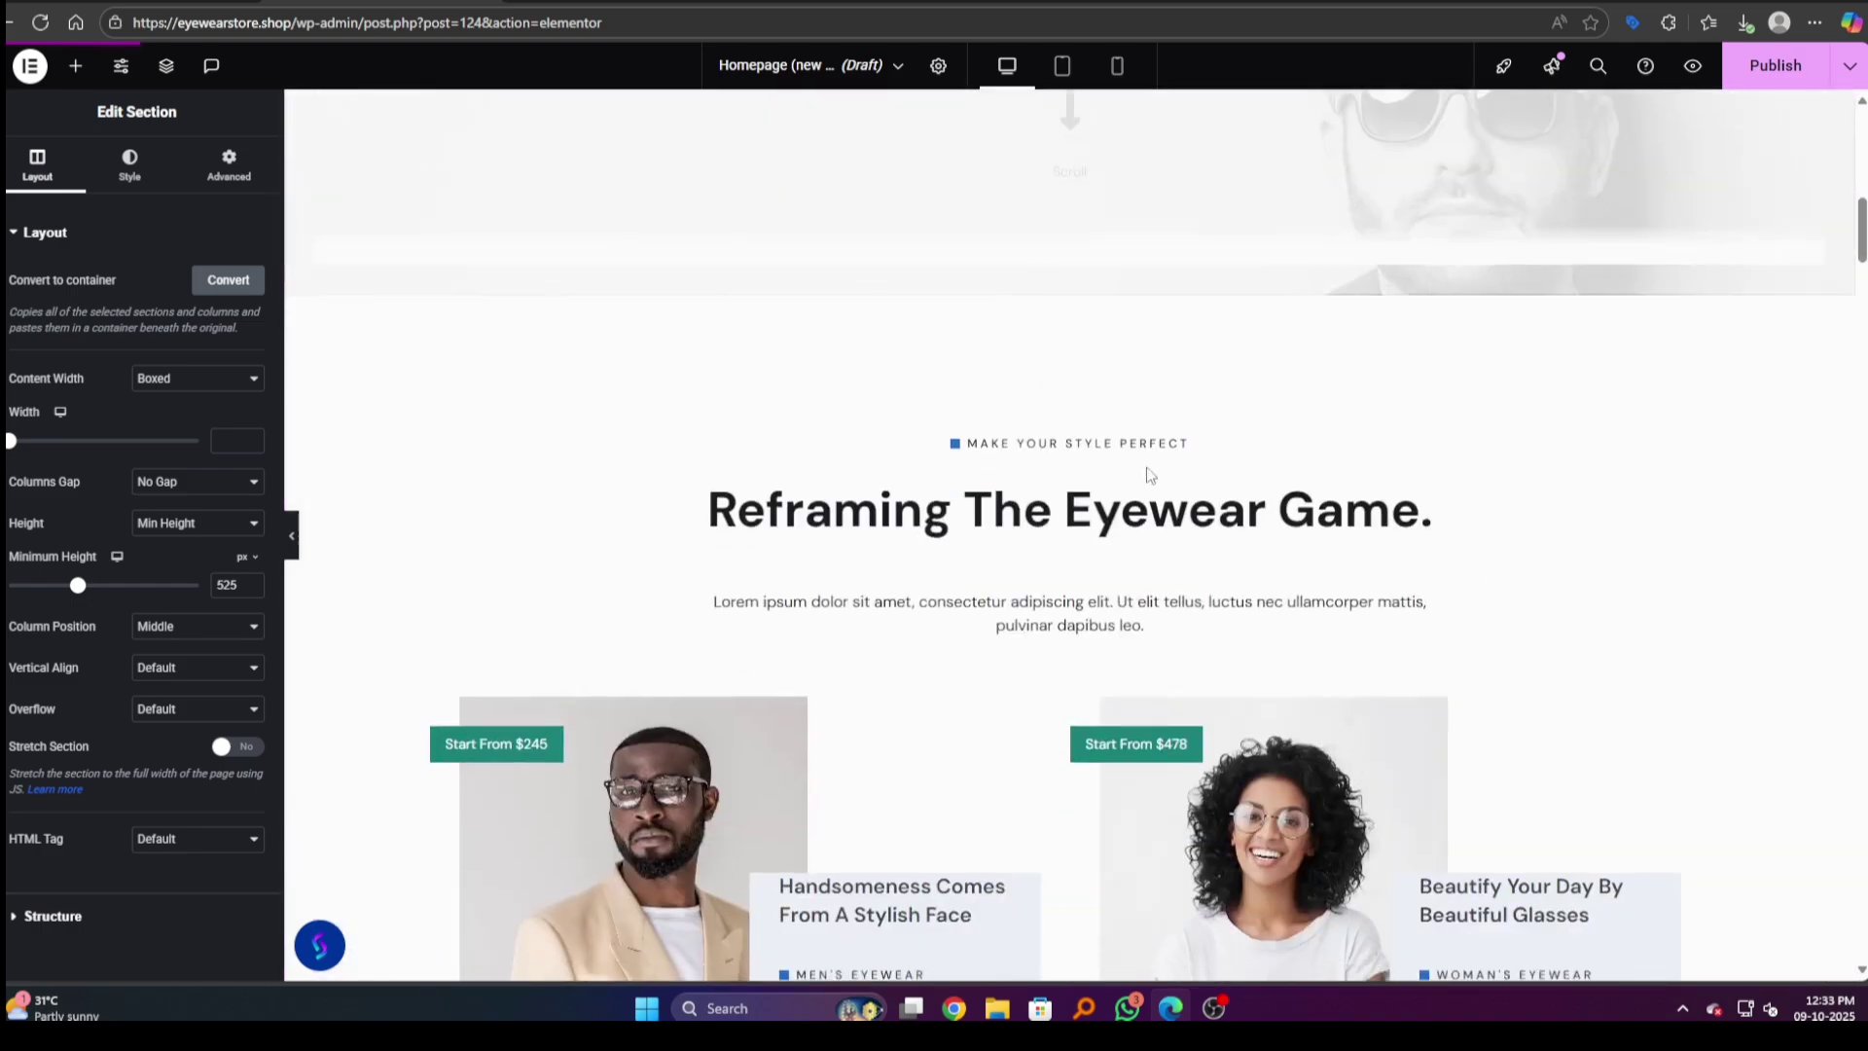
scroll(1292, 541, "down", 5)
scroll(1448, 611, "down", 5)
scroll(1448, 611, "down", 5)
scroll(1423, 600, "down", 5)
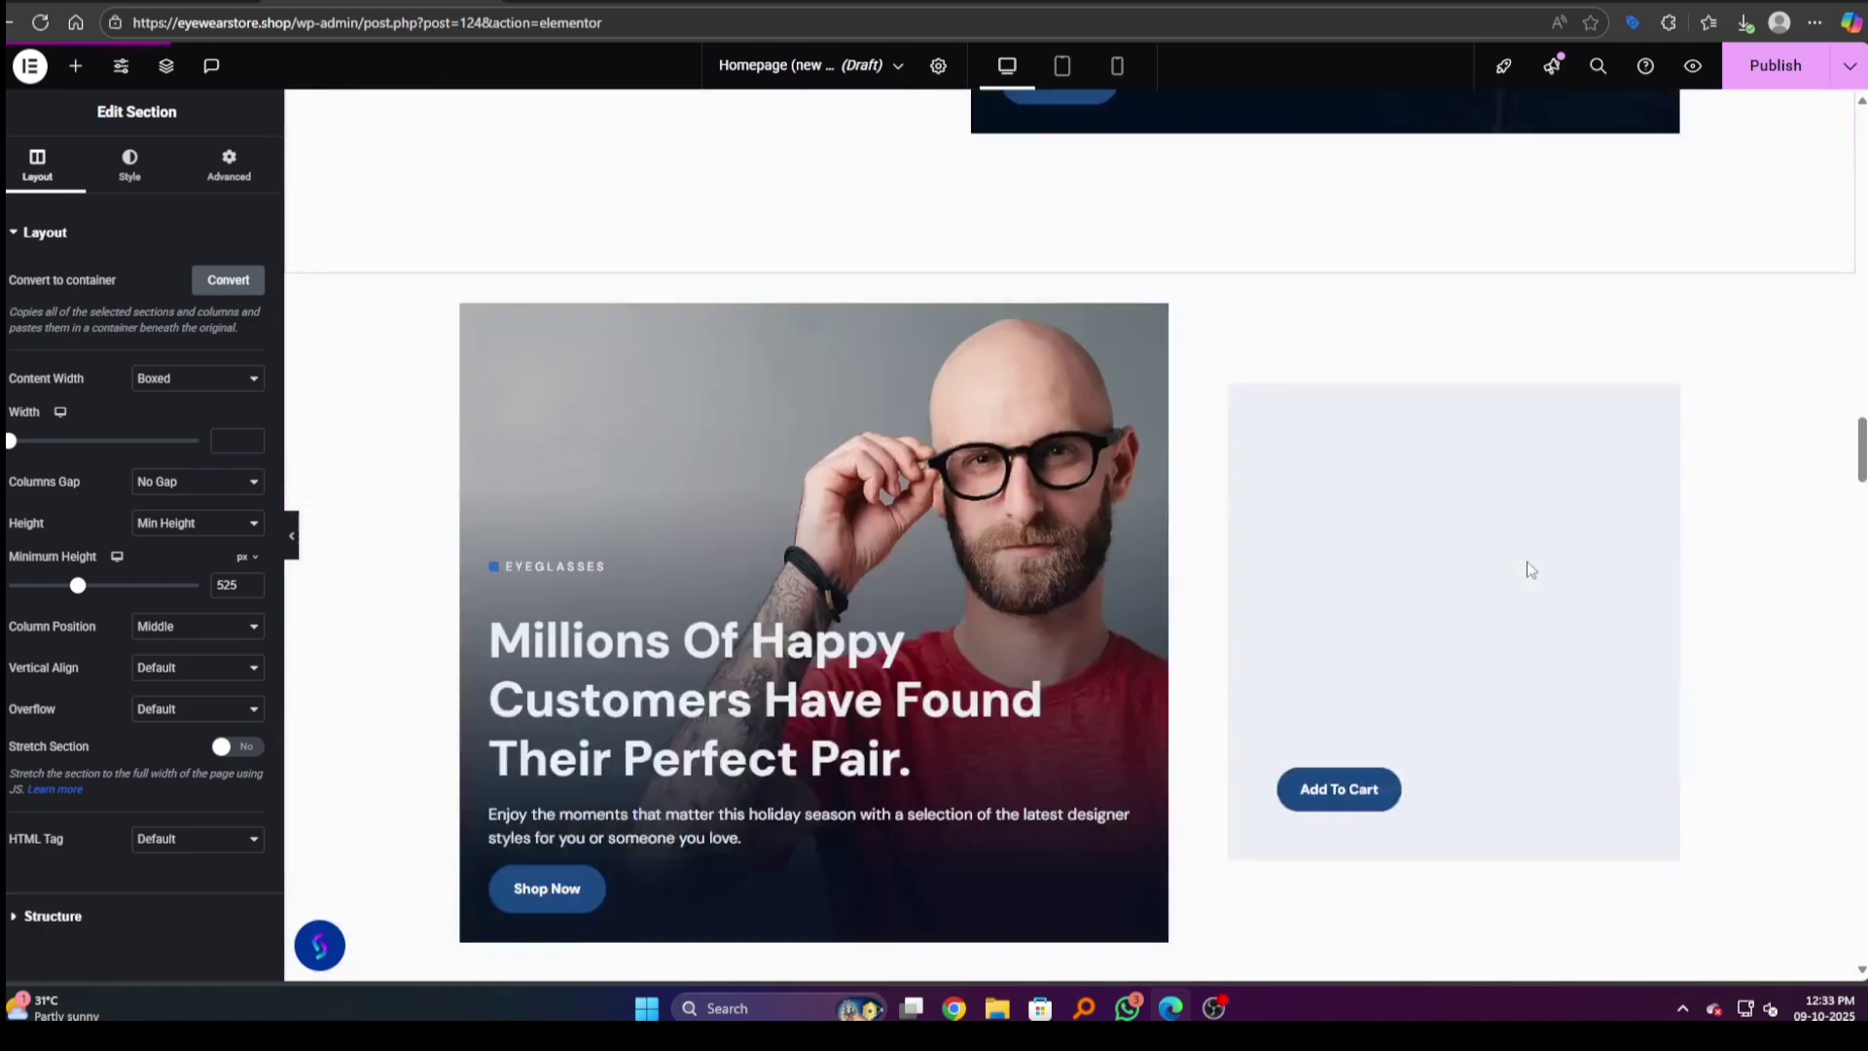
scroll(1532, 572, "down", 5)
scroll(1576, 558, "down", 5)
scroll(1577, 558, "down", 5)
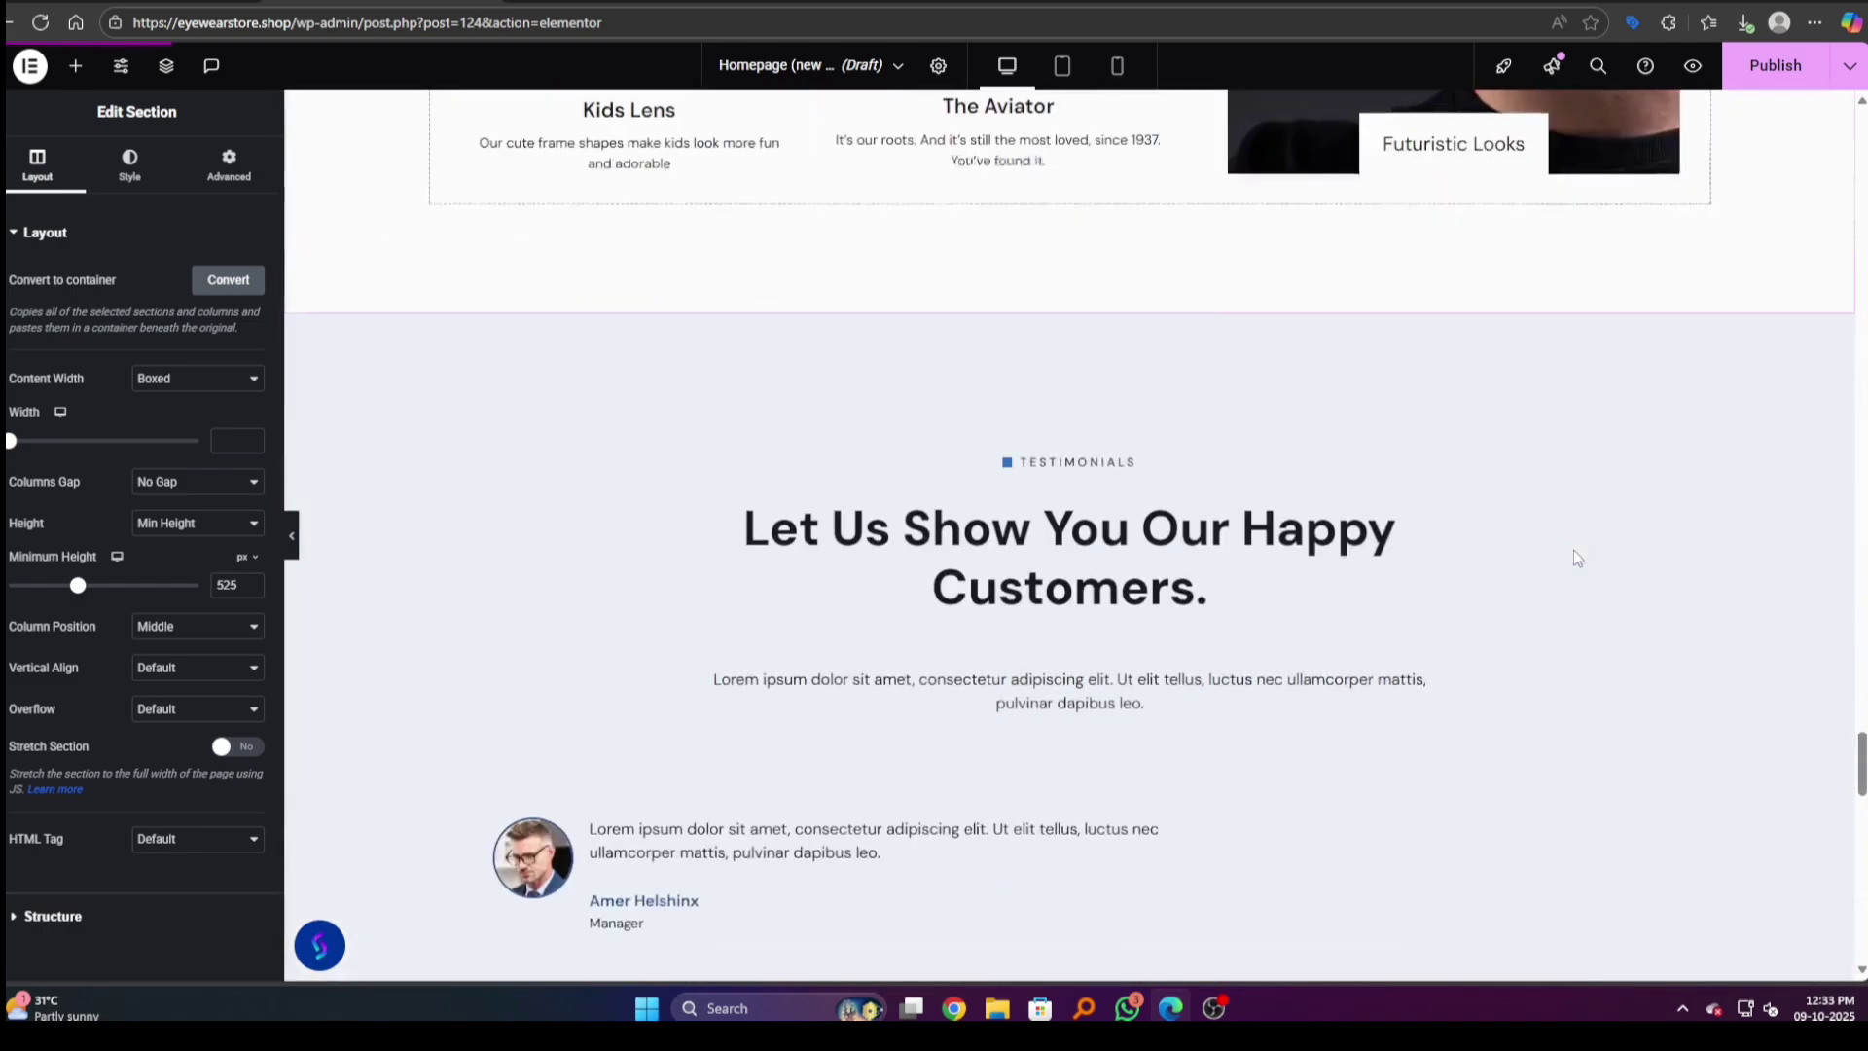
scroll(1577, 559, "down", 5)
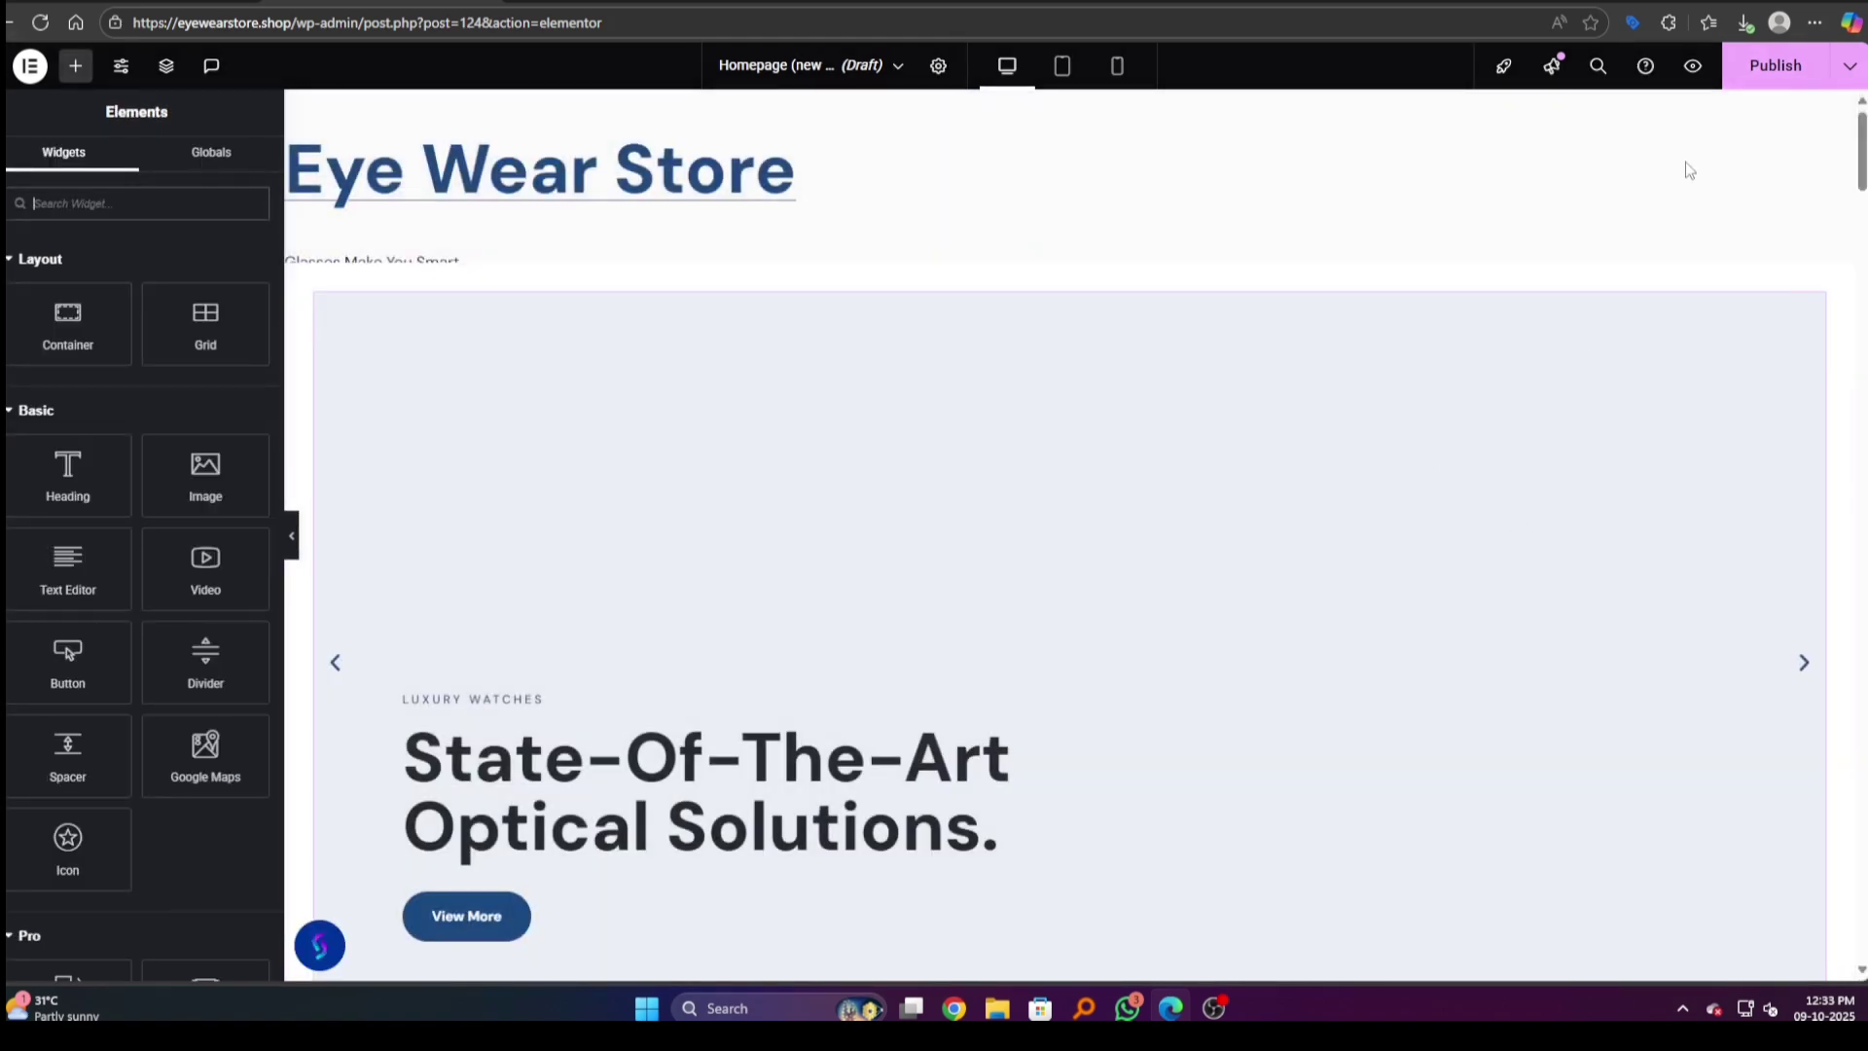
scroll(1690, 170, "down", 1)
scroll(1487, 299, "down", 5)
scroll(1749, 213, "down", 5)
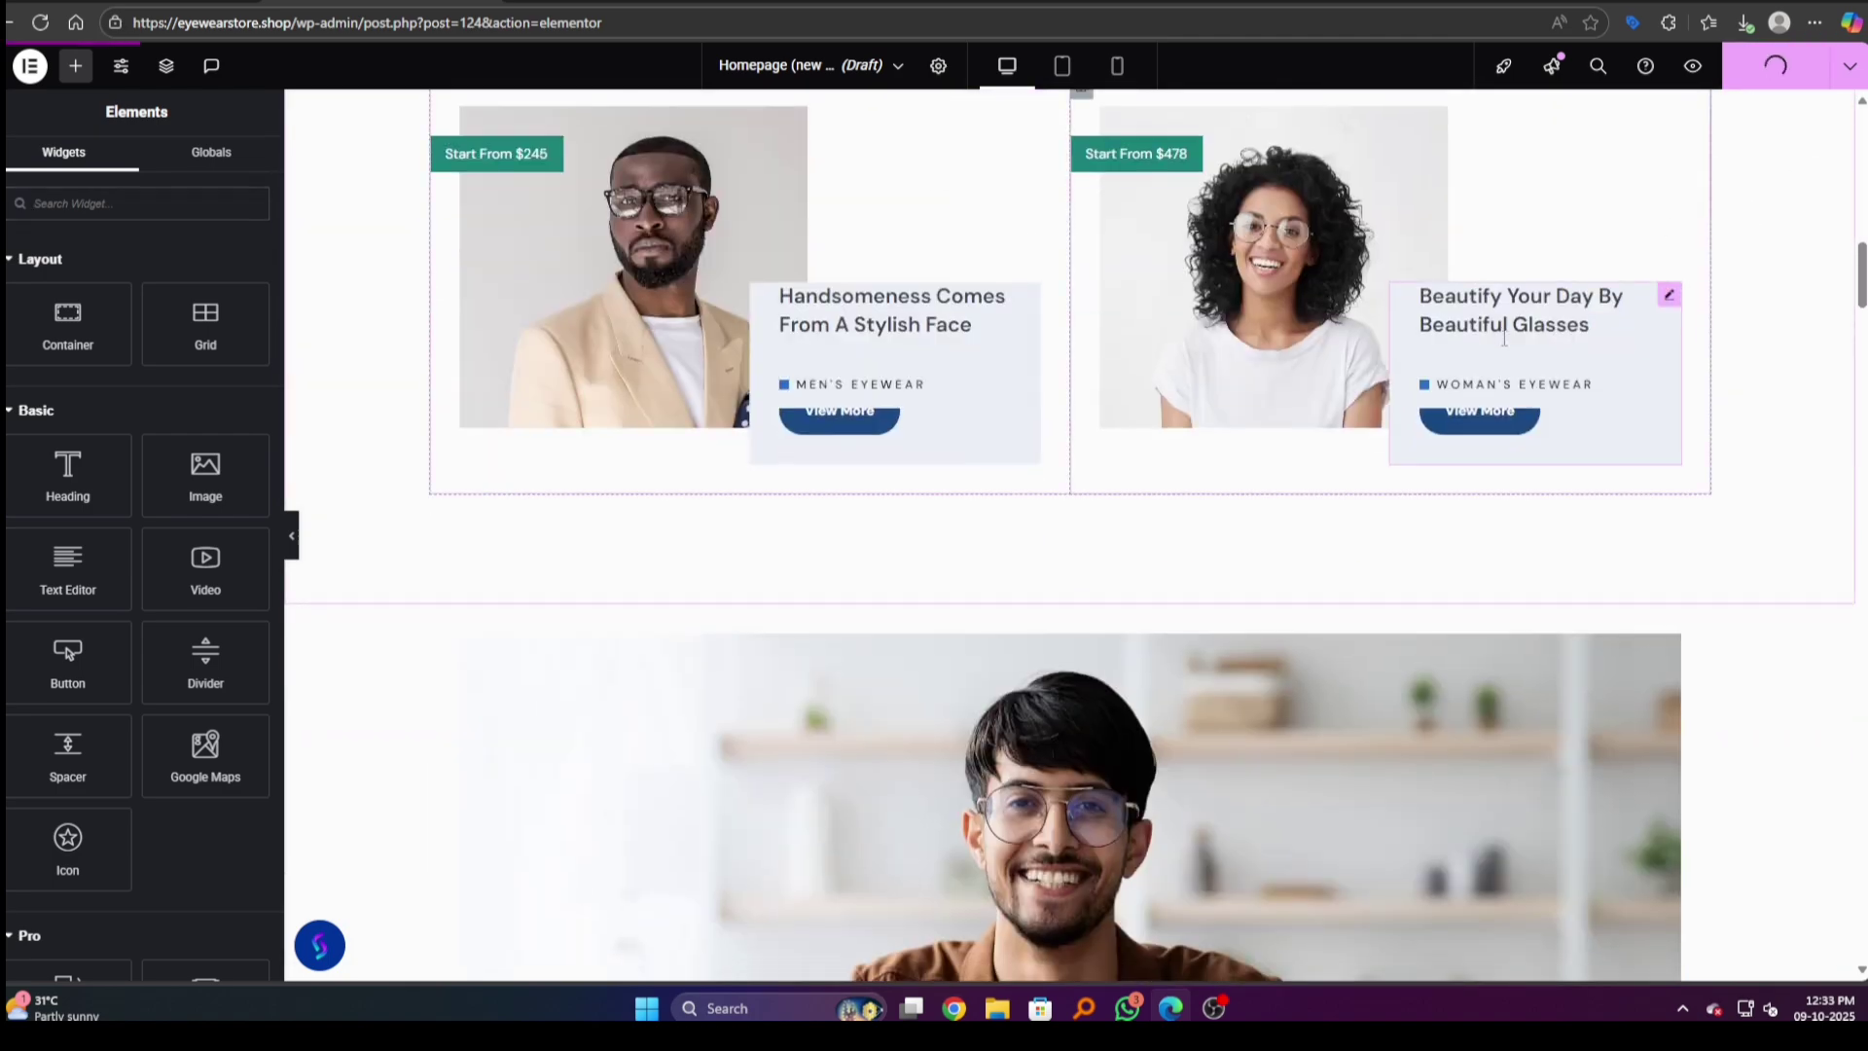
scroll(1504, 358, "up", 3)
scroll(1273, 458, "up", 5)
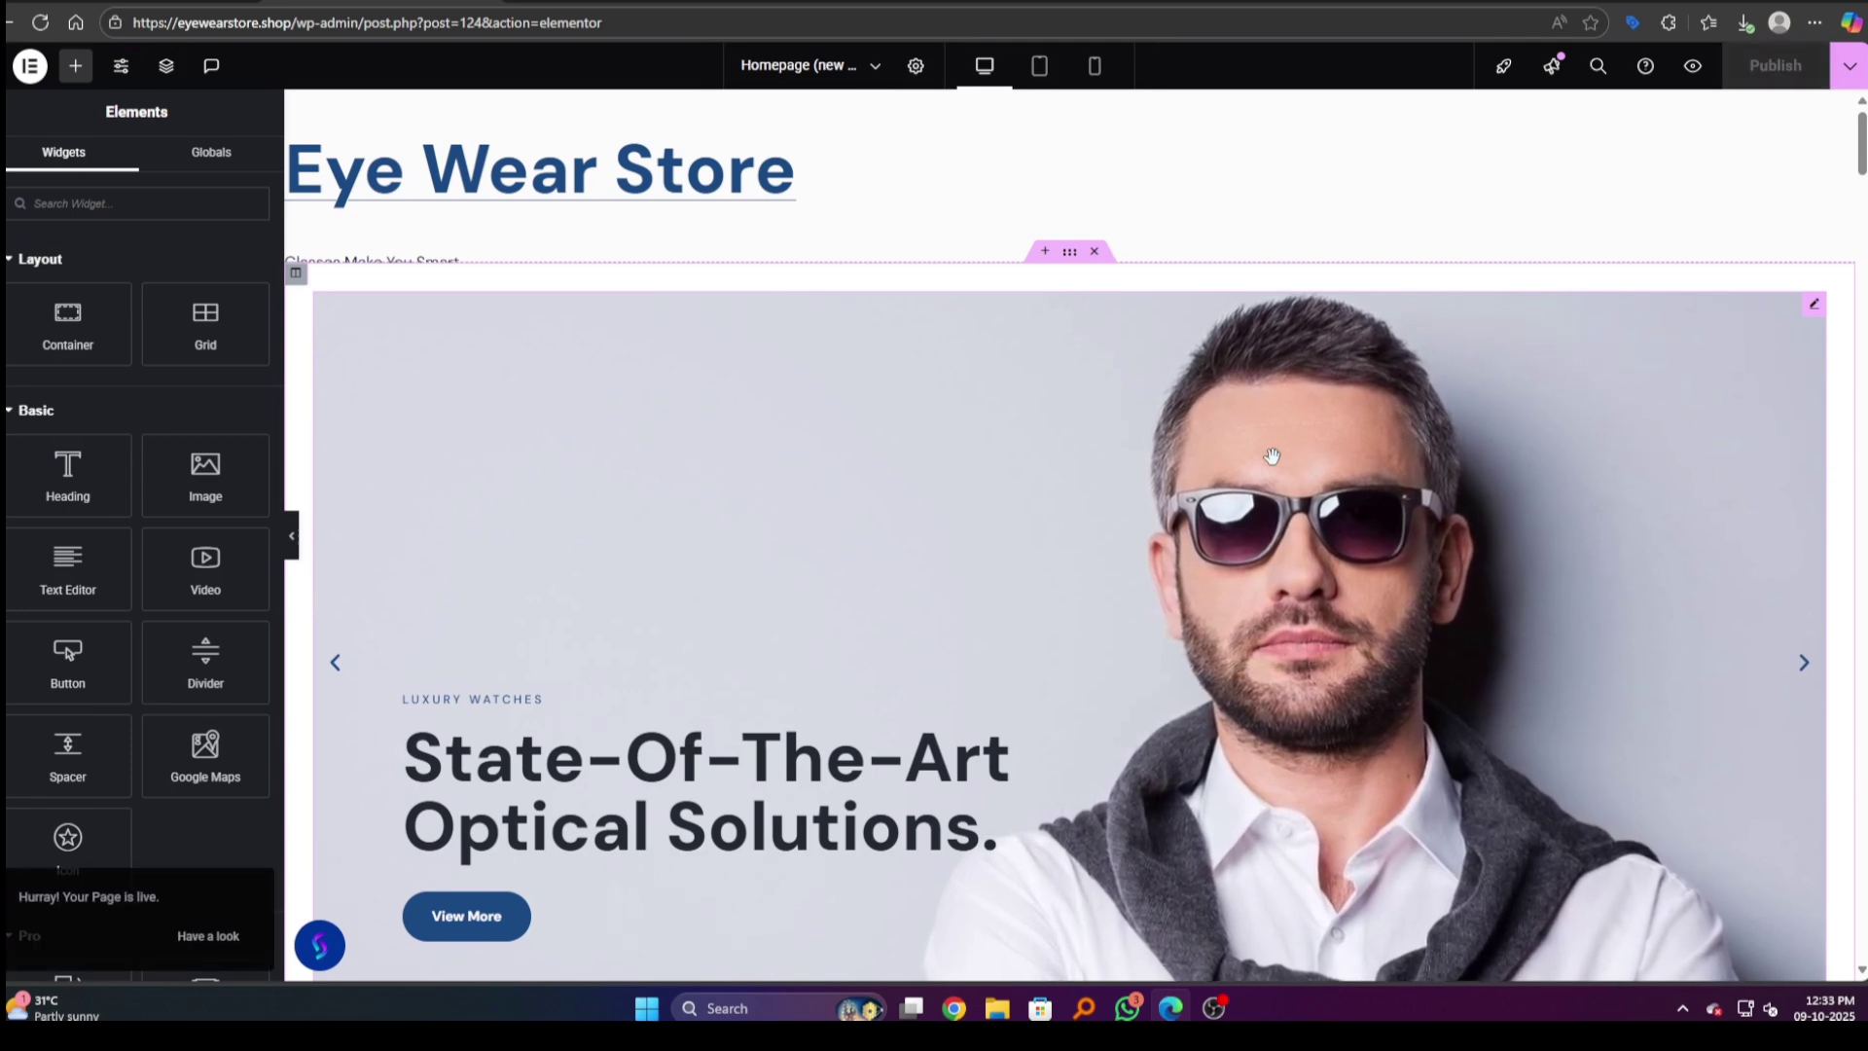
Step: Load the store site in a new browser tab and open 'Homepage (new homepage)'
key("ctrl+t")
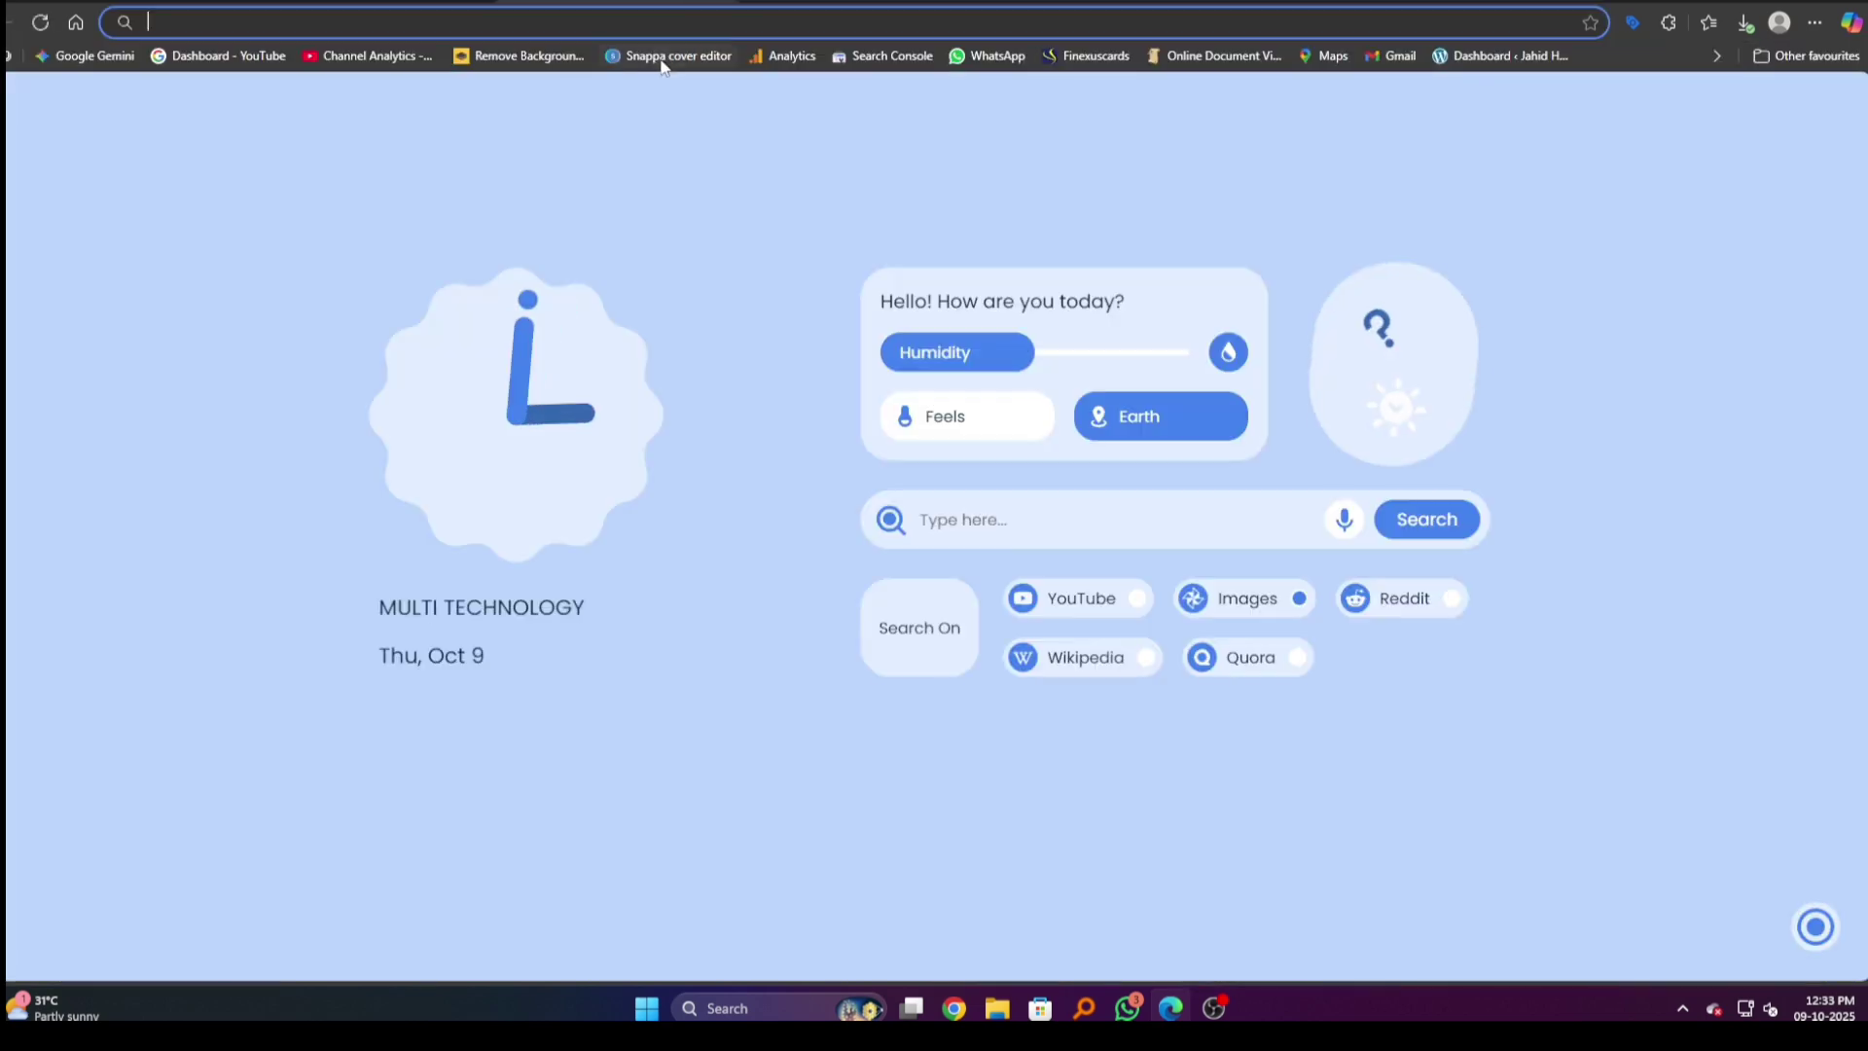
type("eye")
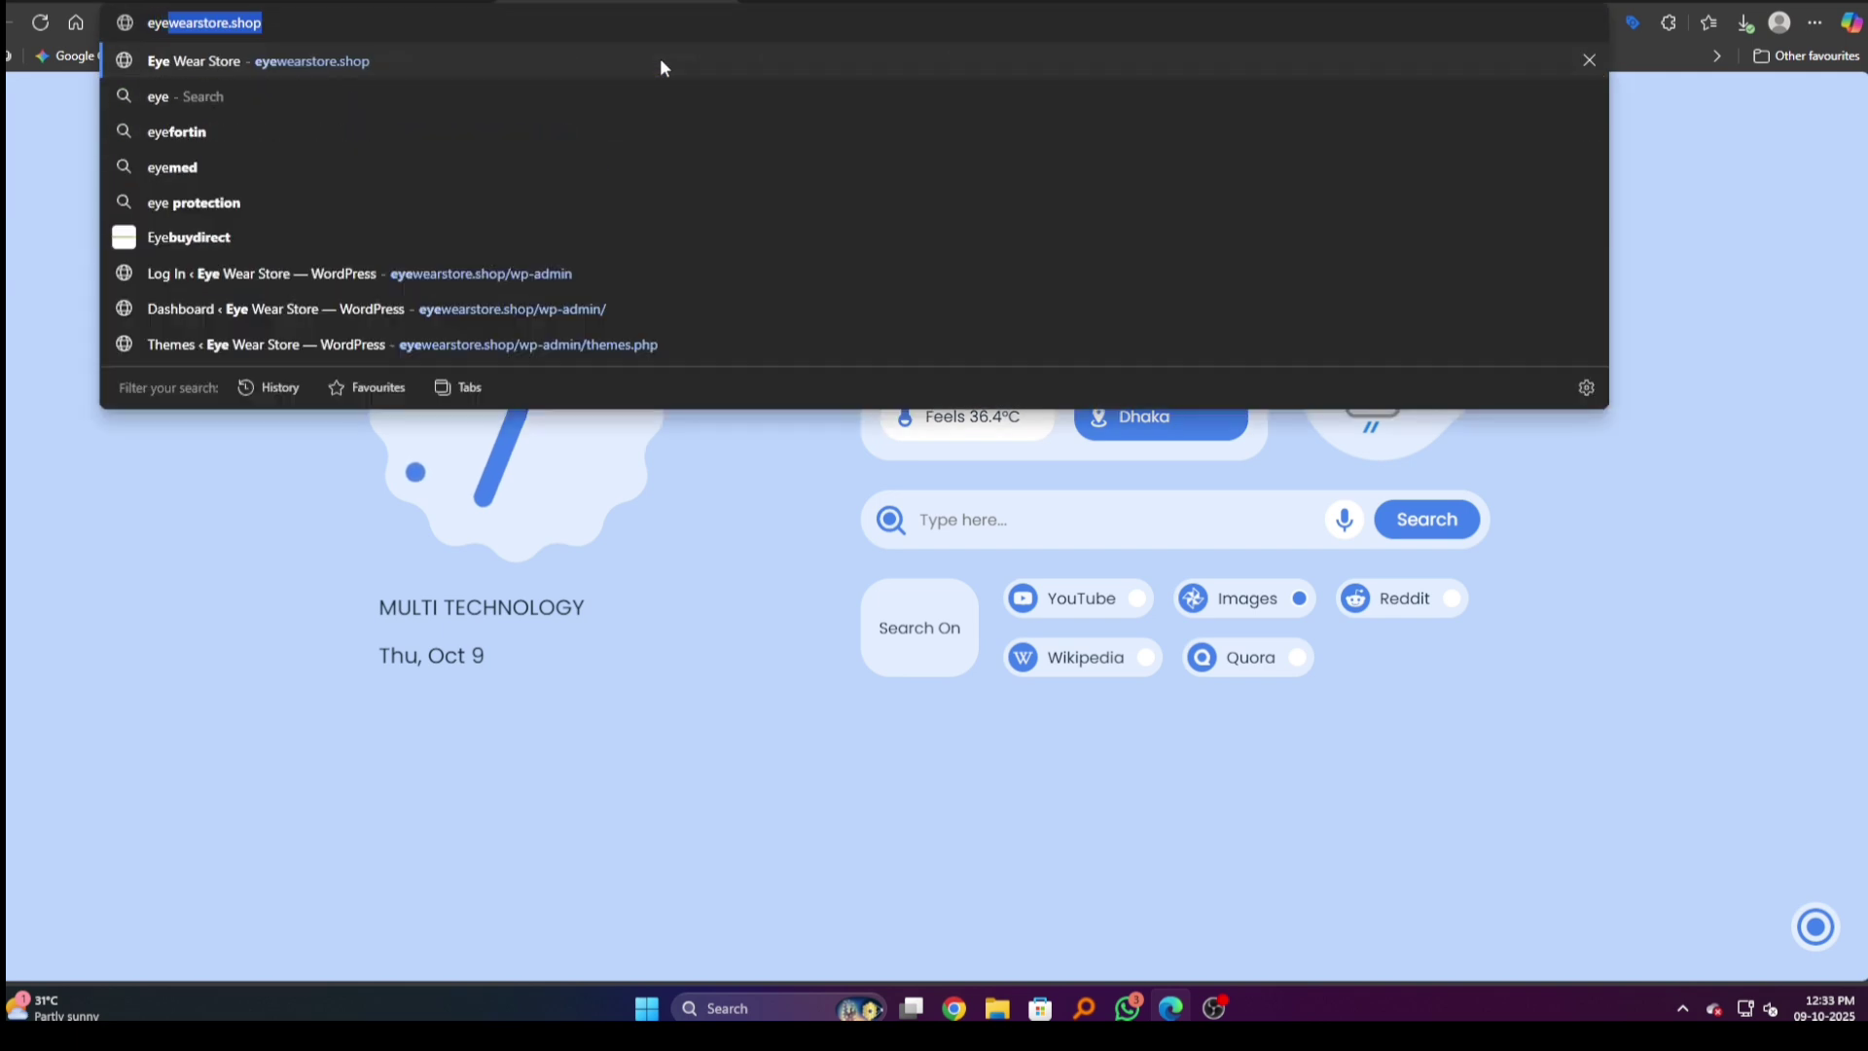
key("Return")
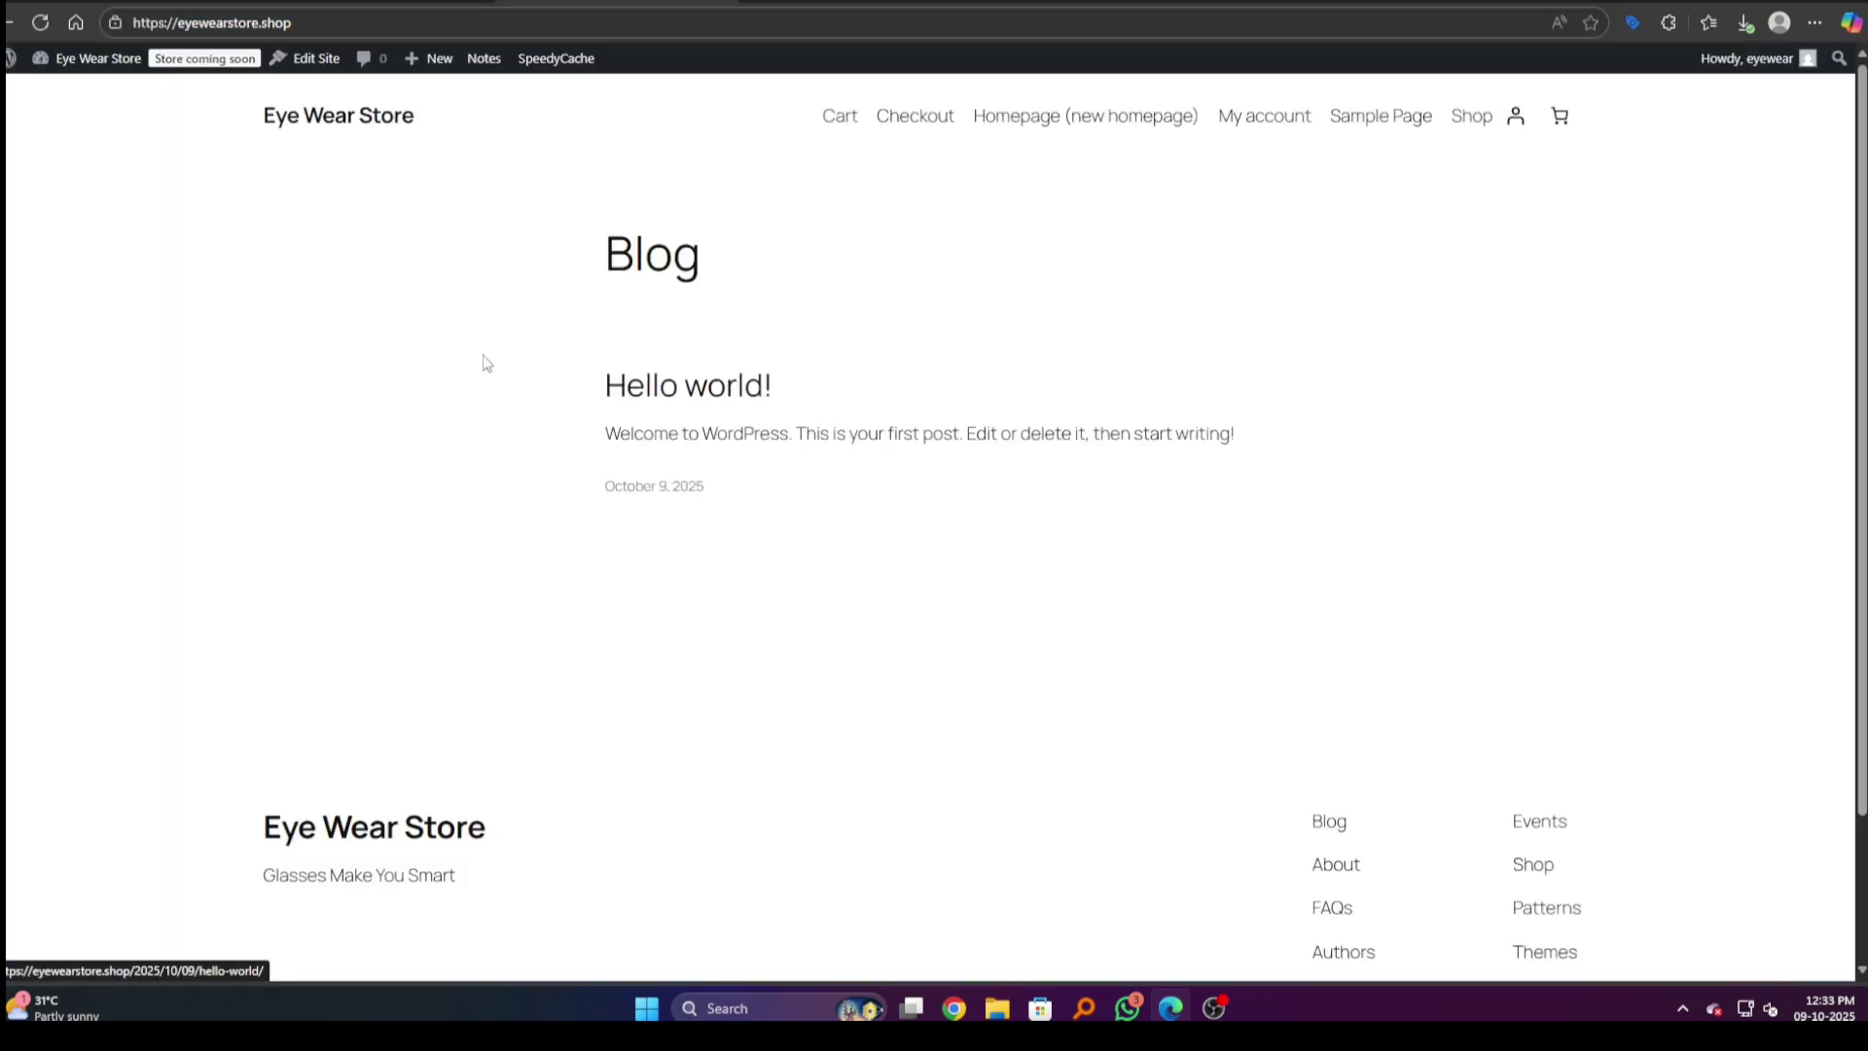
left_click(1066, 138)
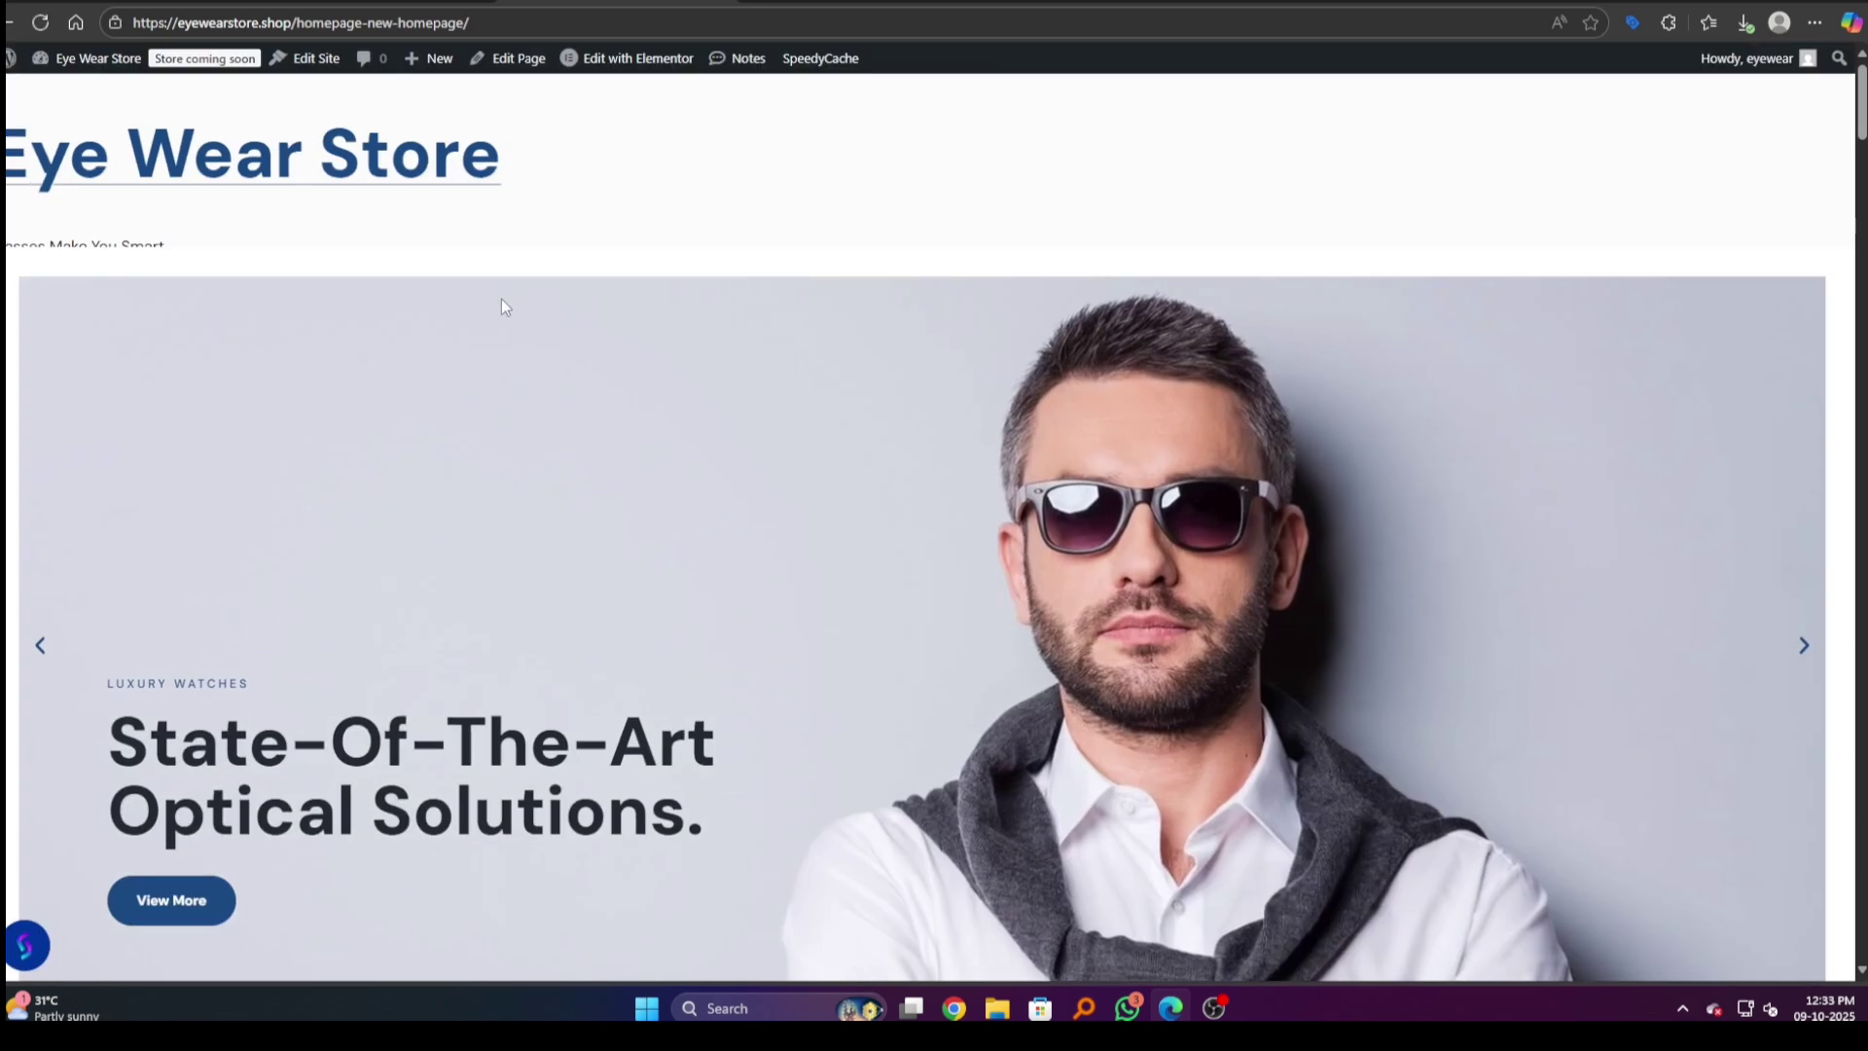
Step: Scroll through the live homepage down to its testimonials and blog sections
scroll(1030, 382, "down", 5)
scroll(1031, 381, "down", 5)
scroll(1031, 384, "down", 2)
scroll(1031, 383, "down", 2)
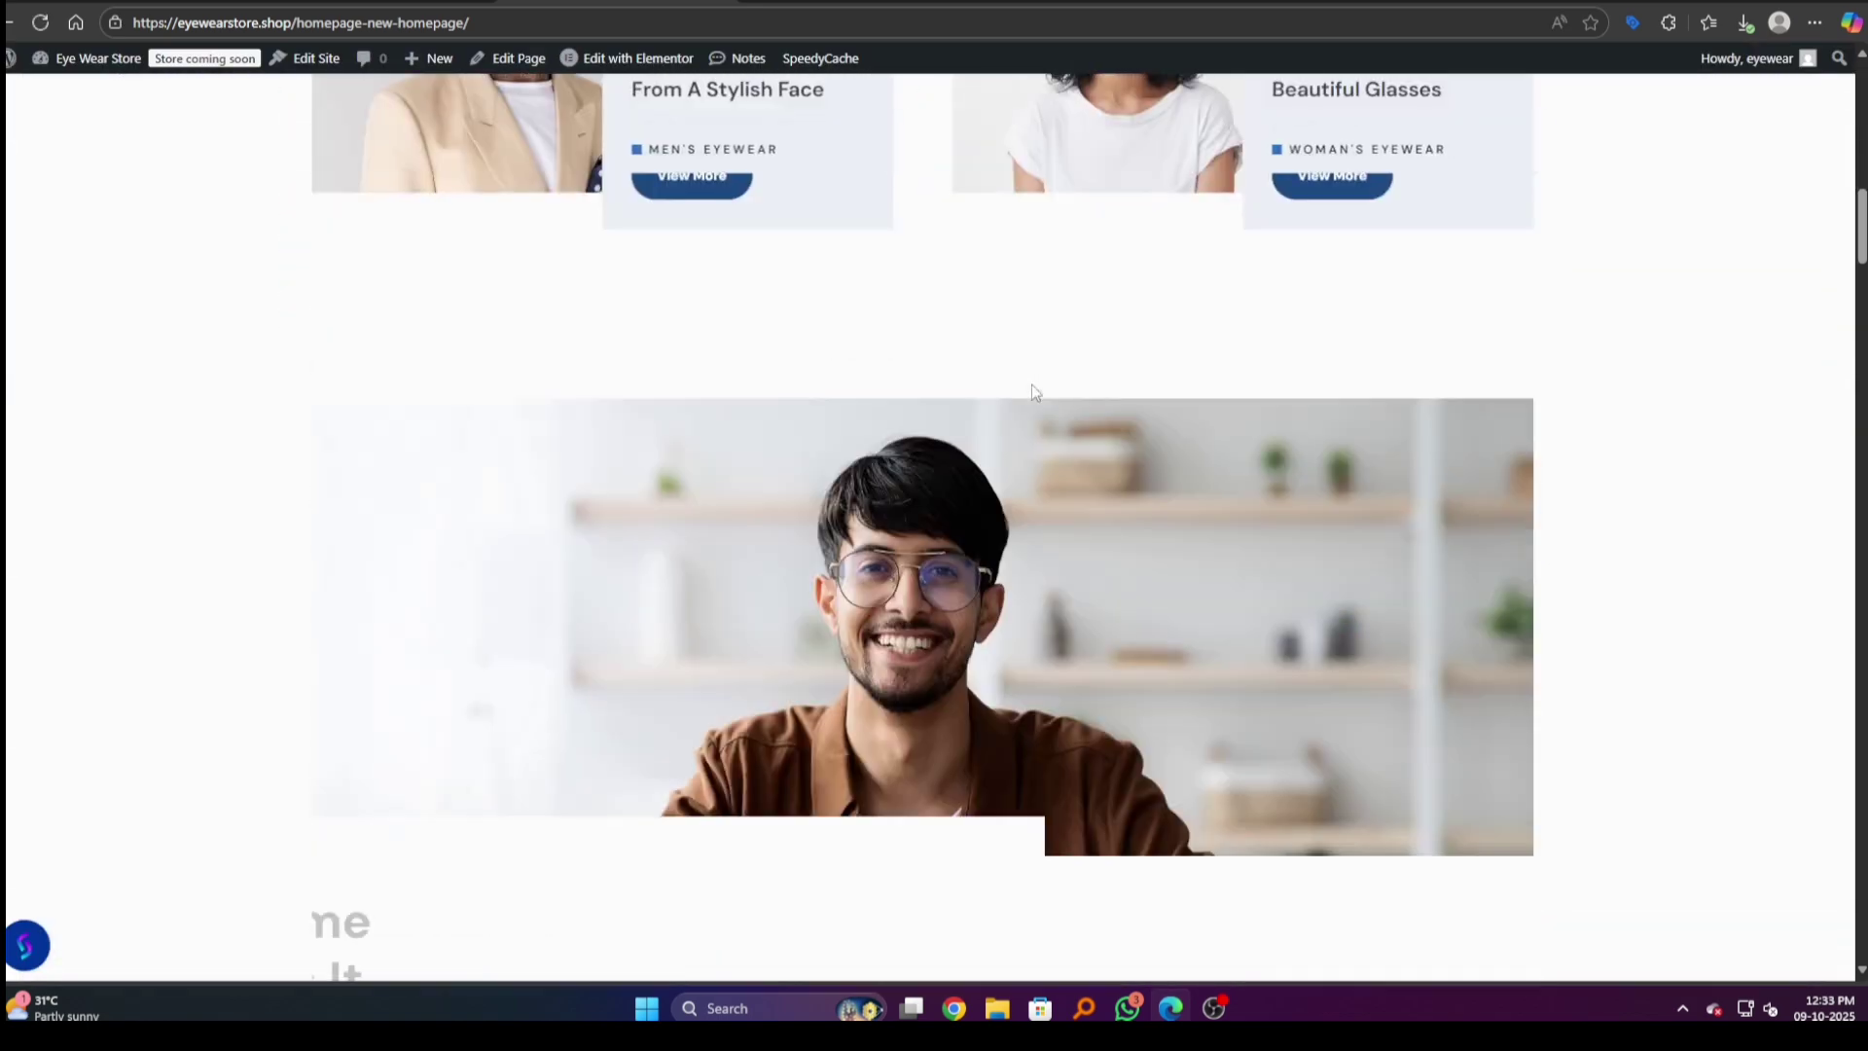
scroll(1041, 399, "down", 5)
scroll(1182, 497, "down", 4)
scroll(1246, 530, "down", 5)
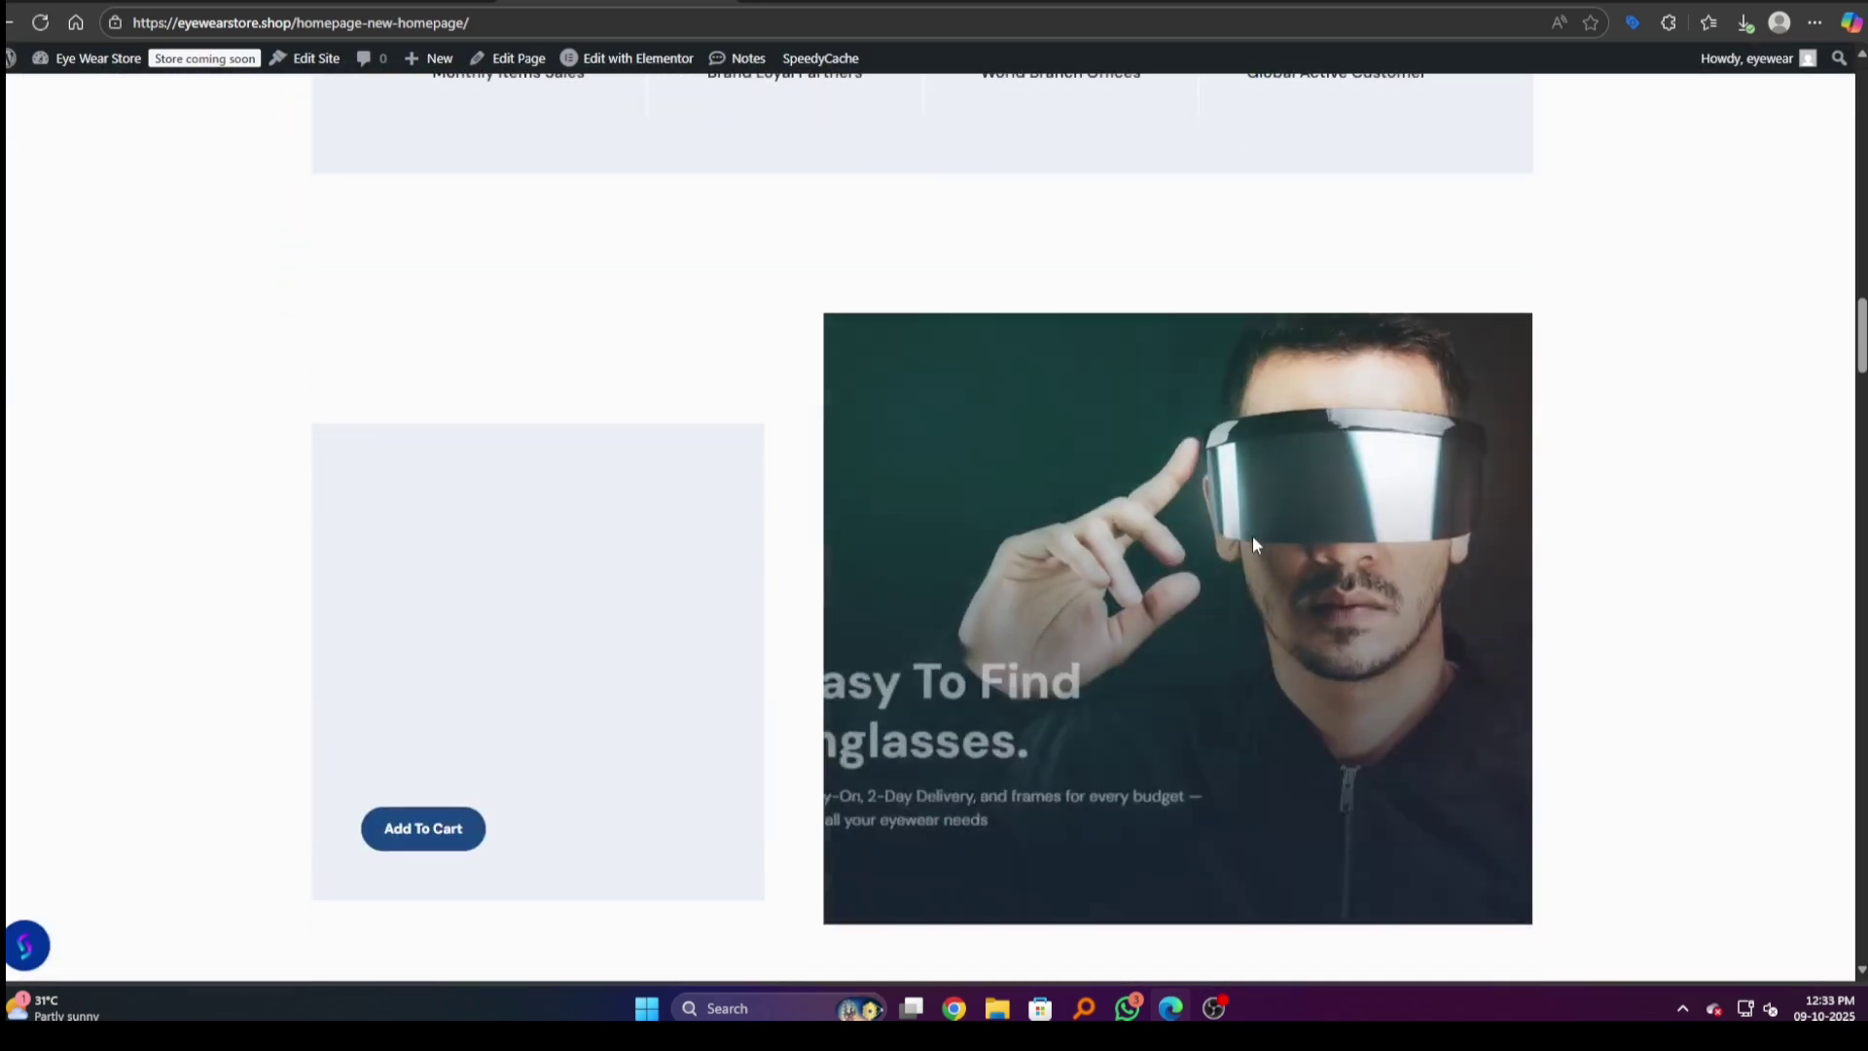
scroll(1261, 522, "down", 4)
scroll(1362, 545, "down", 4)
scroll(1489, 545, "down", 4)
scroll(1527, 534, "down", 3)
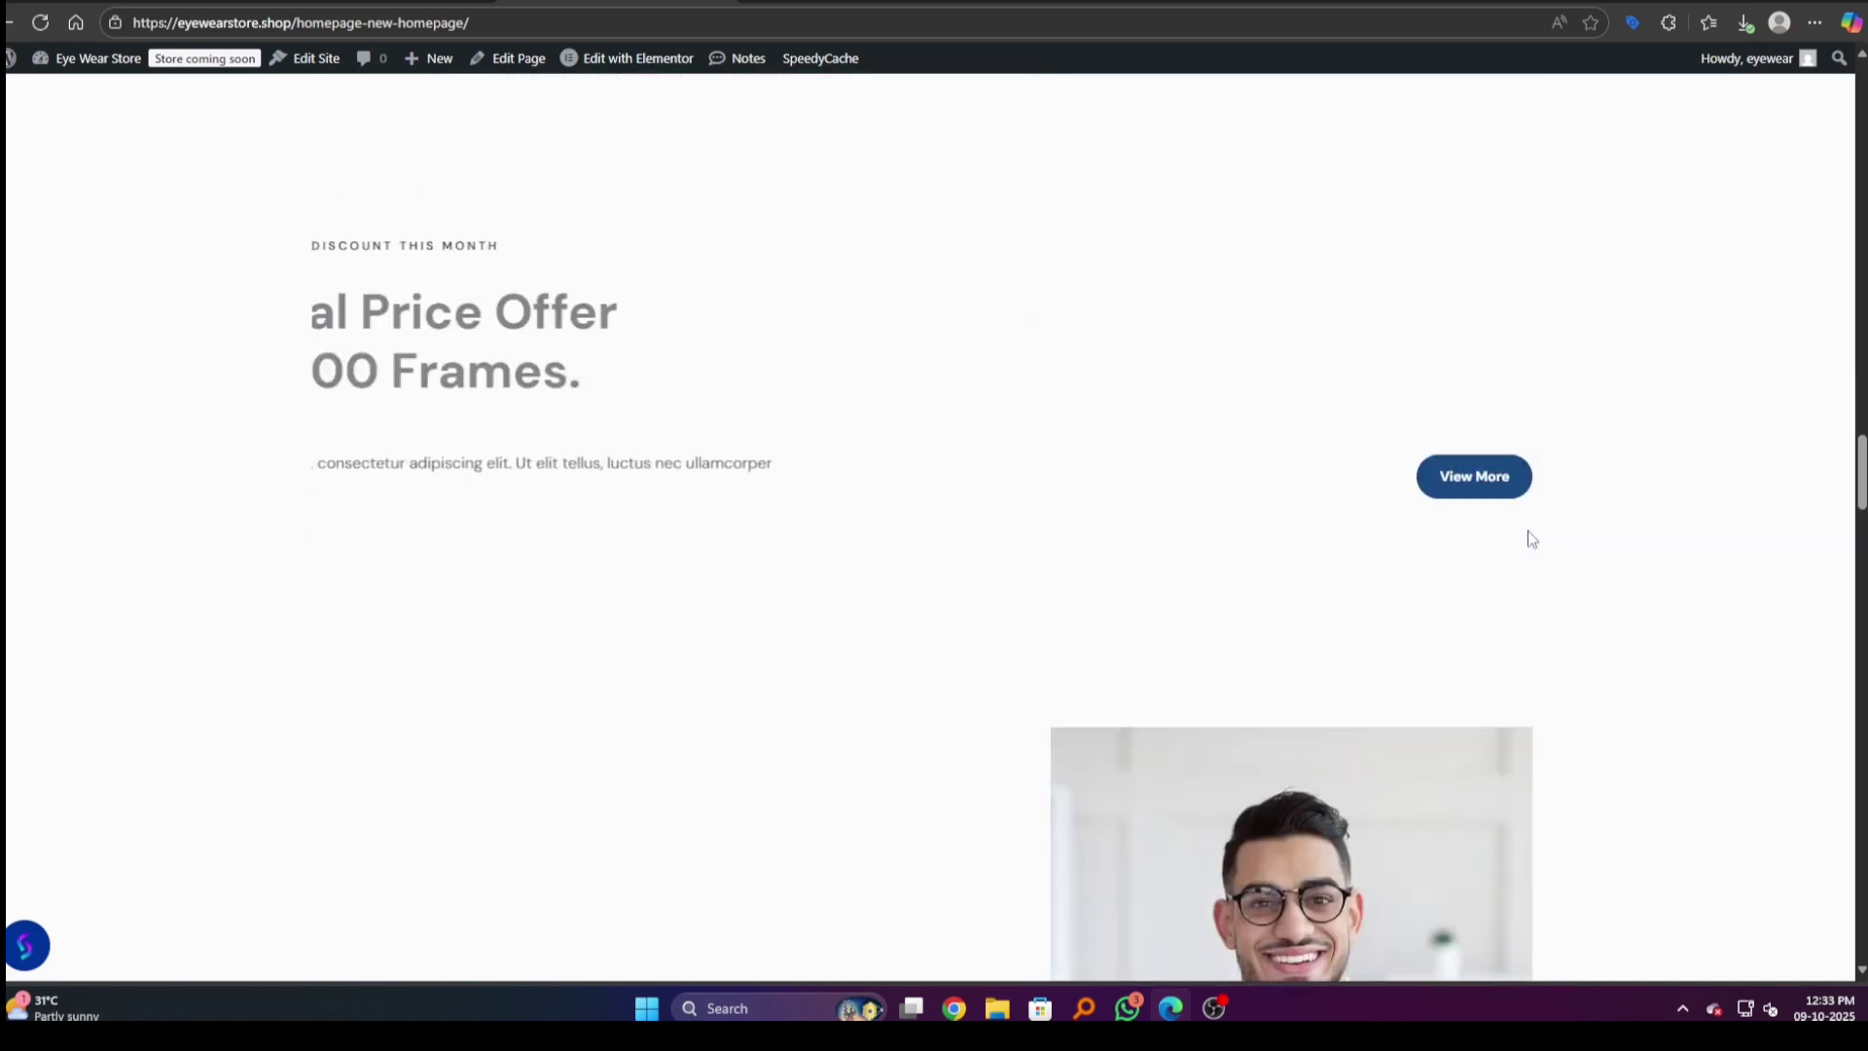
scroll(1556, 534, "down", 2)
scroll(1584, 535, "down", 5)
scroll(1590, 537, "down", 5)
scroll(1590, 537, "down", 4)
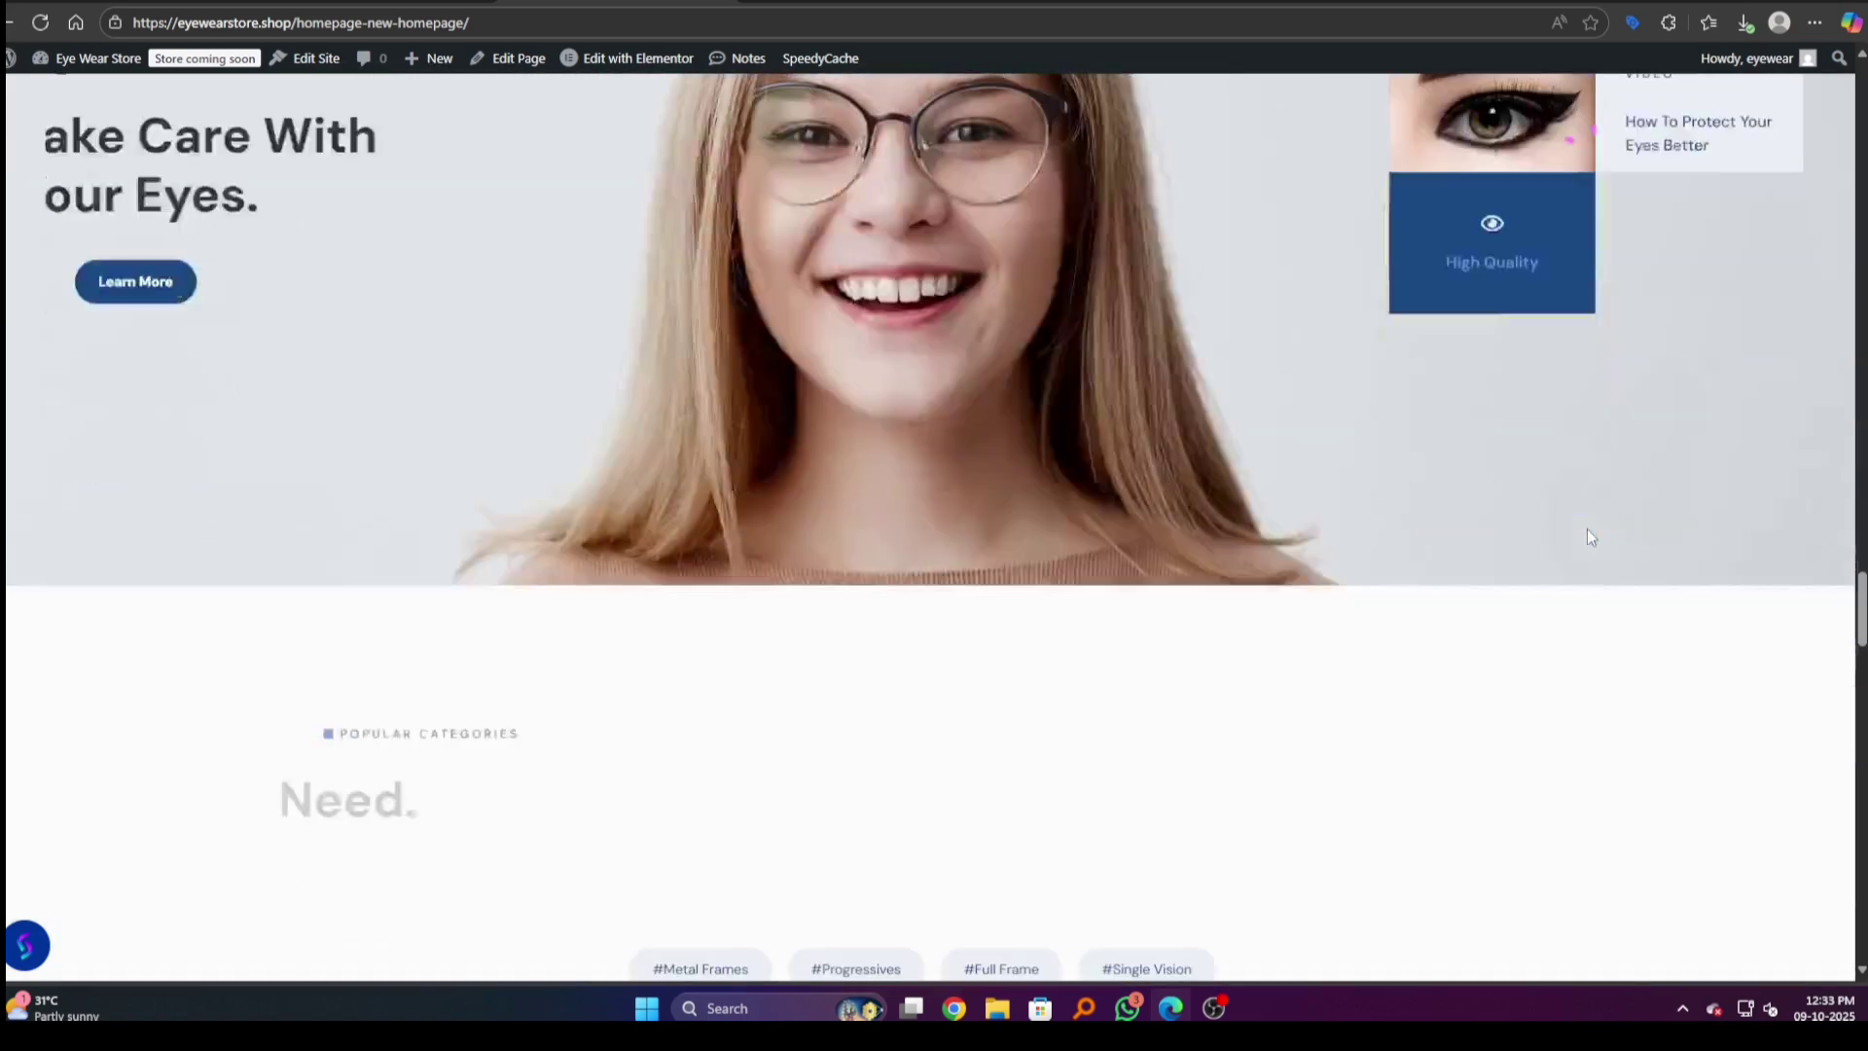
scroll(1590, 537, "down", 6)
scroll(1590, 537, "down", 4)
scroll(1590, 537, "down", 1)
scroll(1590, 537, "down", 6)
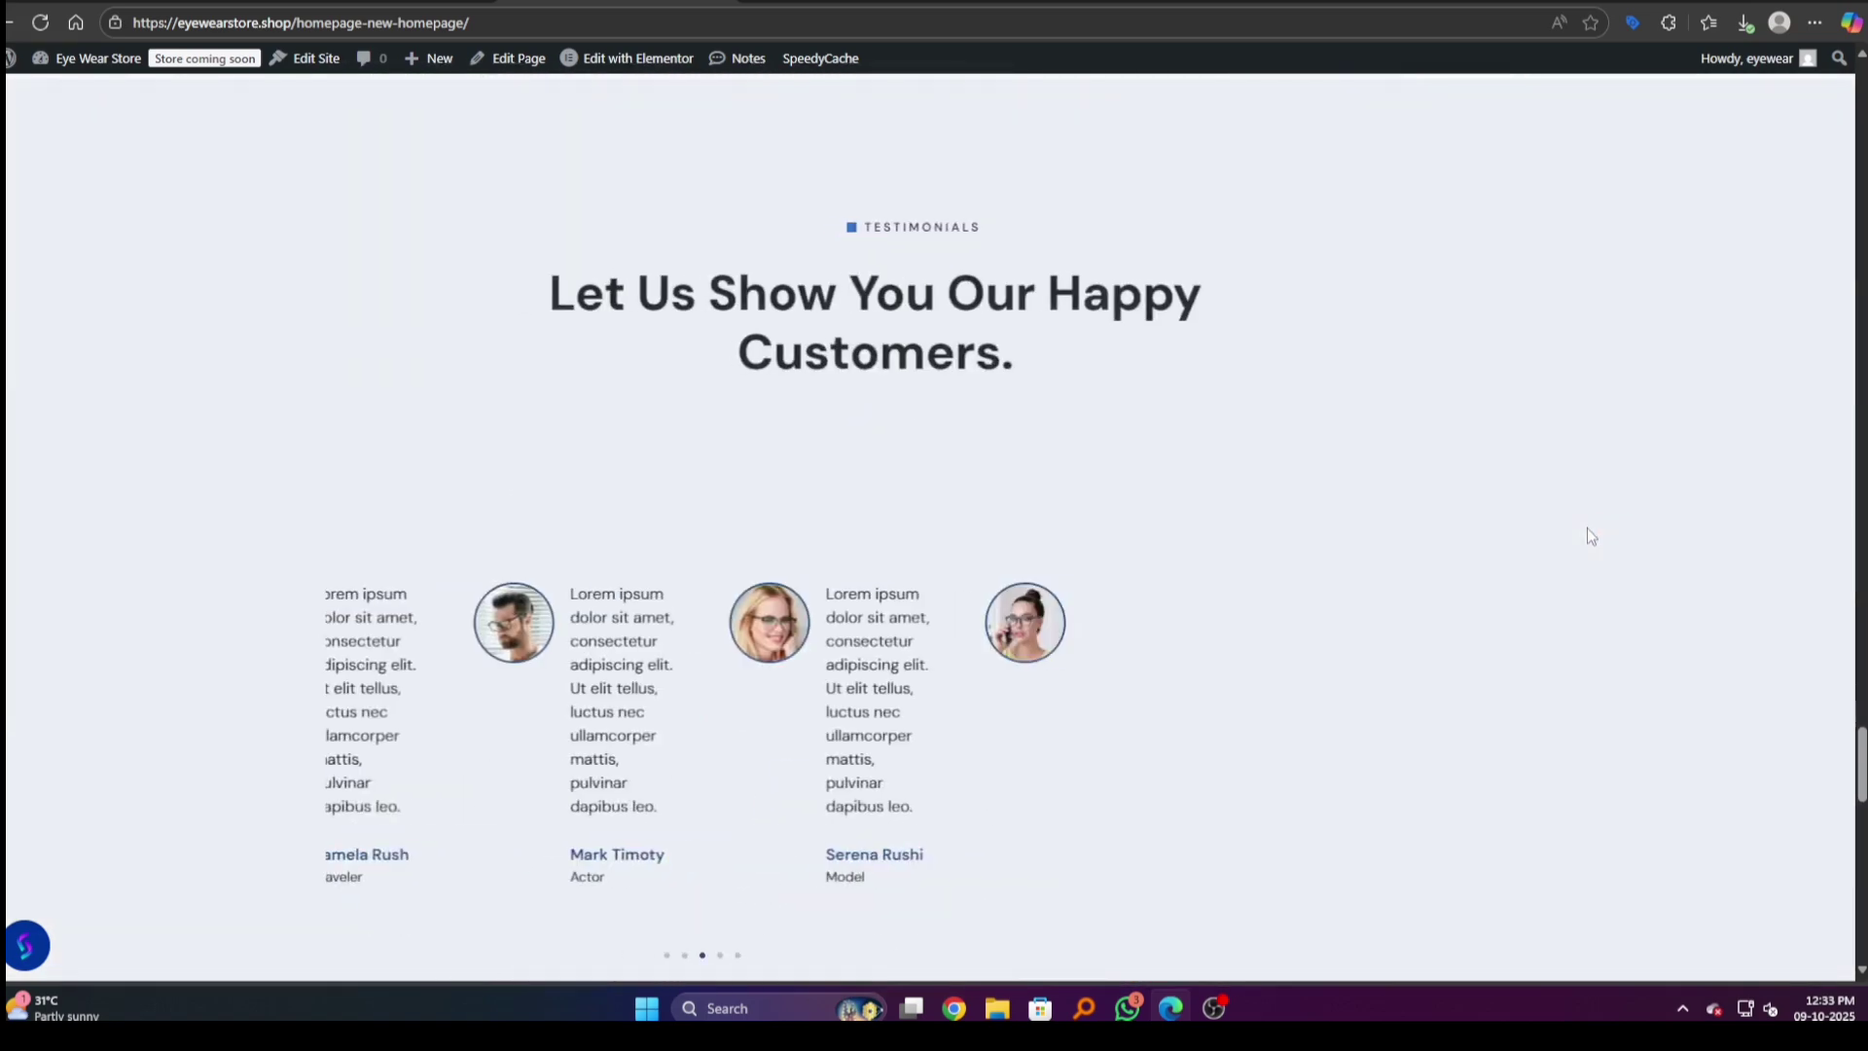
scroll(1586, 537, "down", 6)
scroll(1580, 529, "down", 5)
scroll(1580, 530, "down", 5)
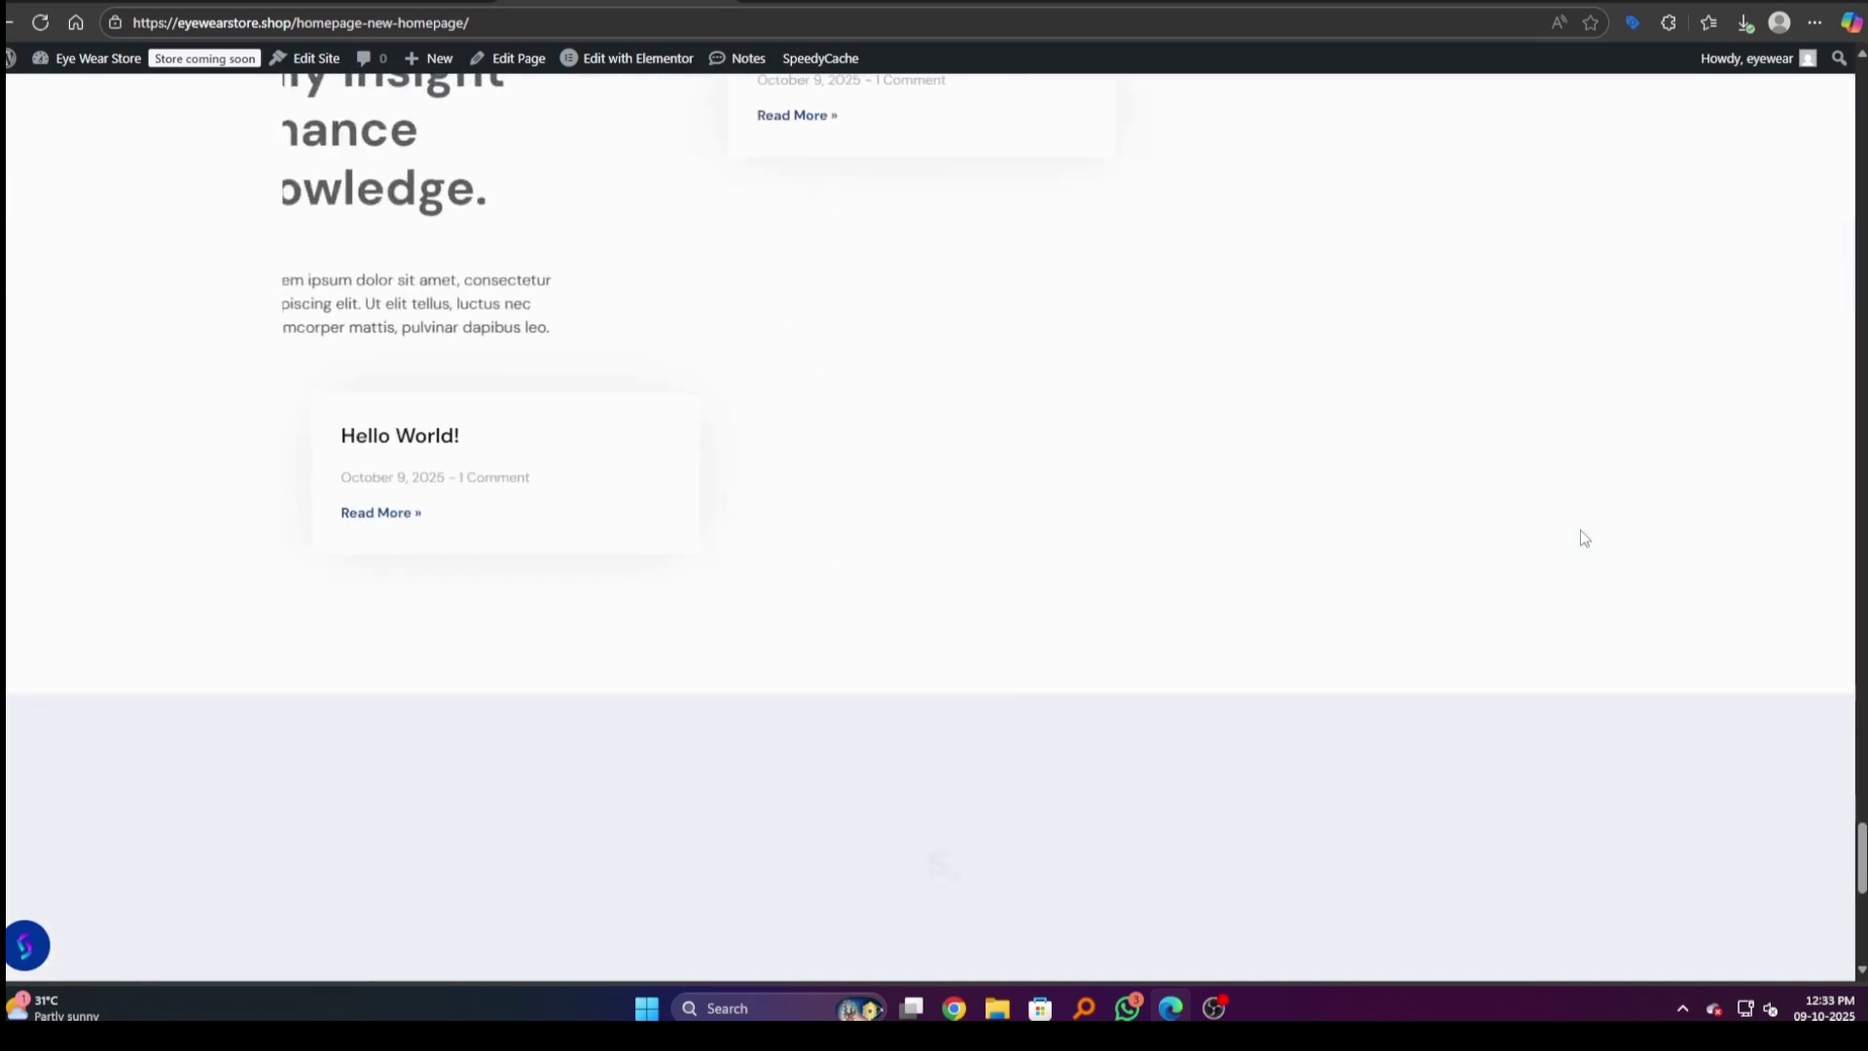
scroll(1347, 538, "down", 3)
scroll(418, 221, "up", 6)
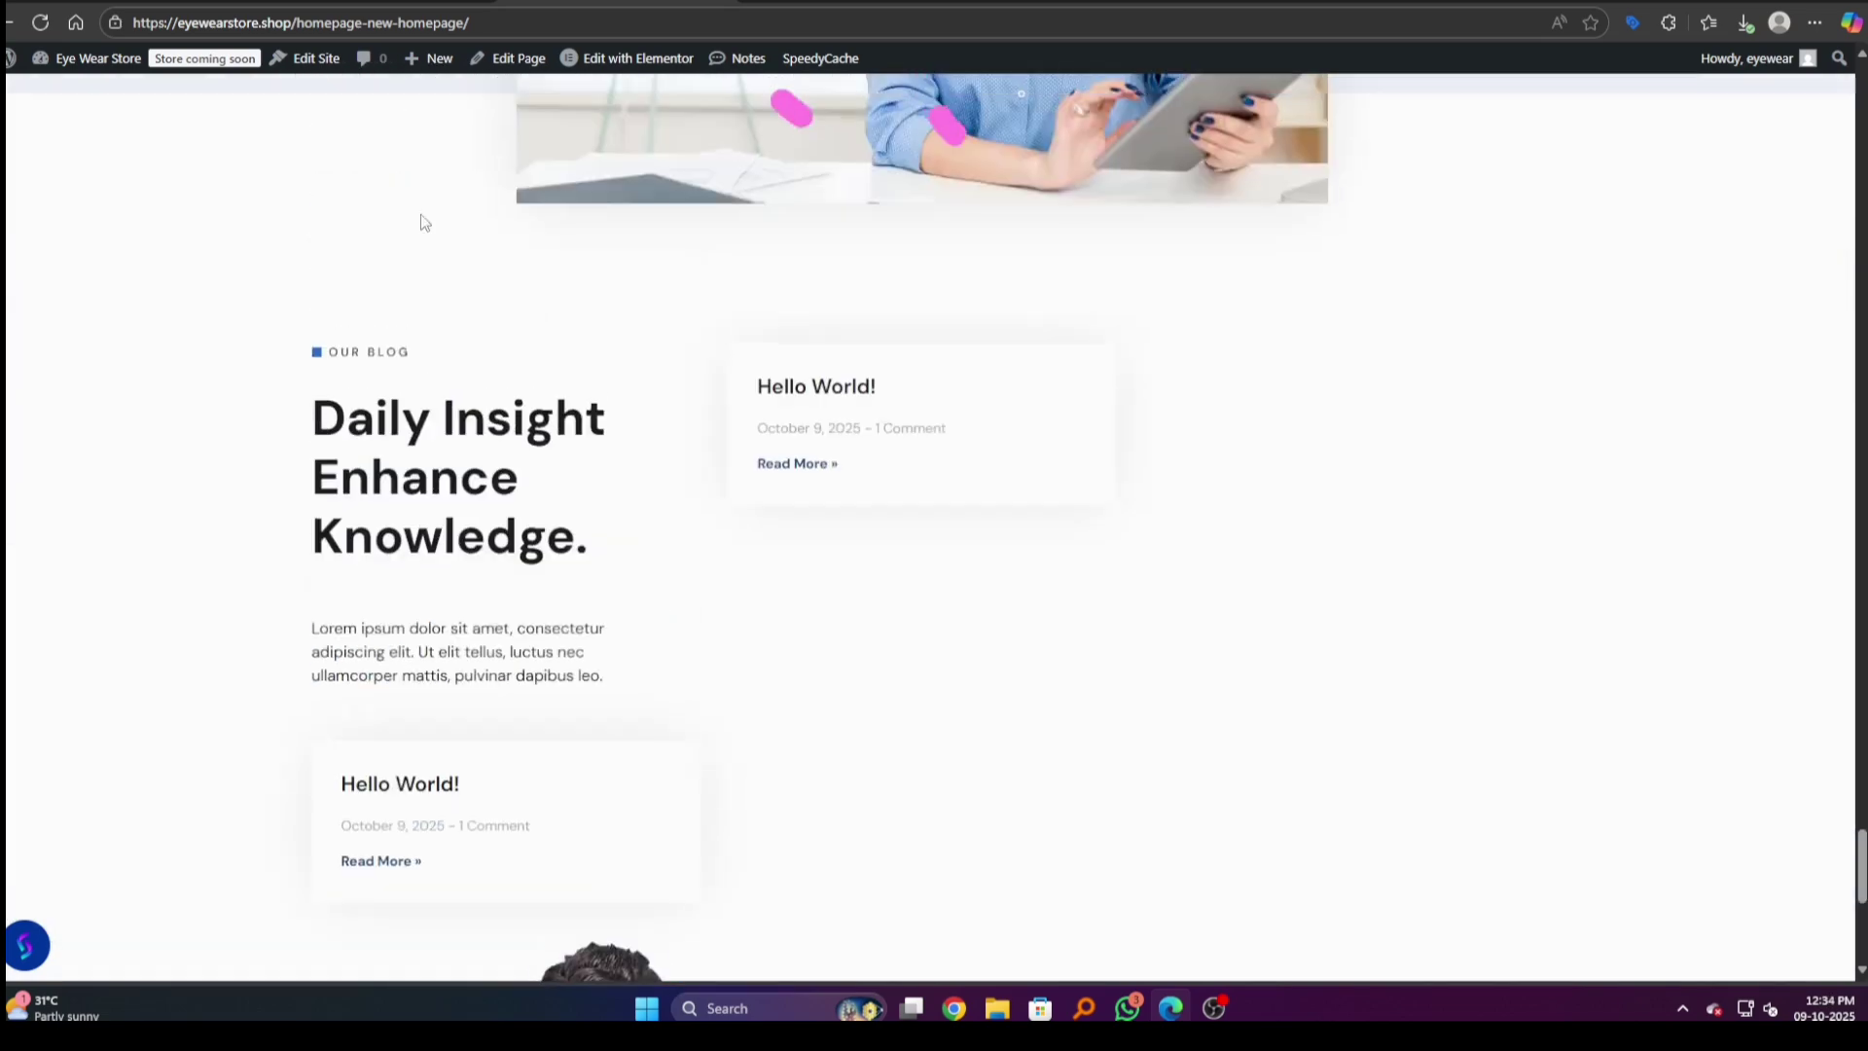
scroll(418, 221, "up", 6)
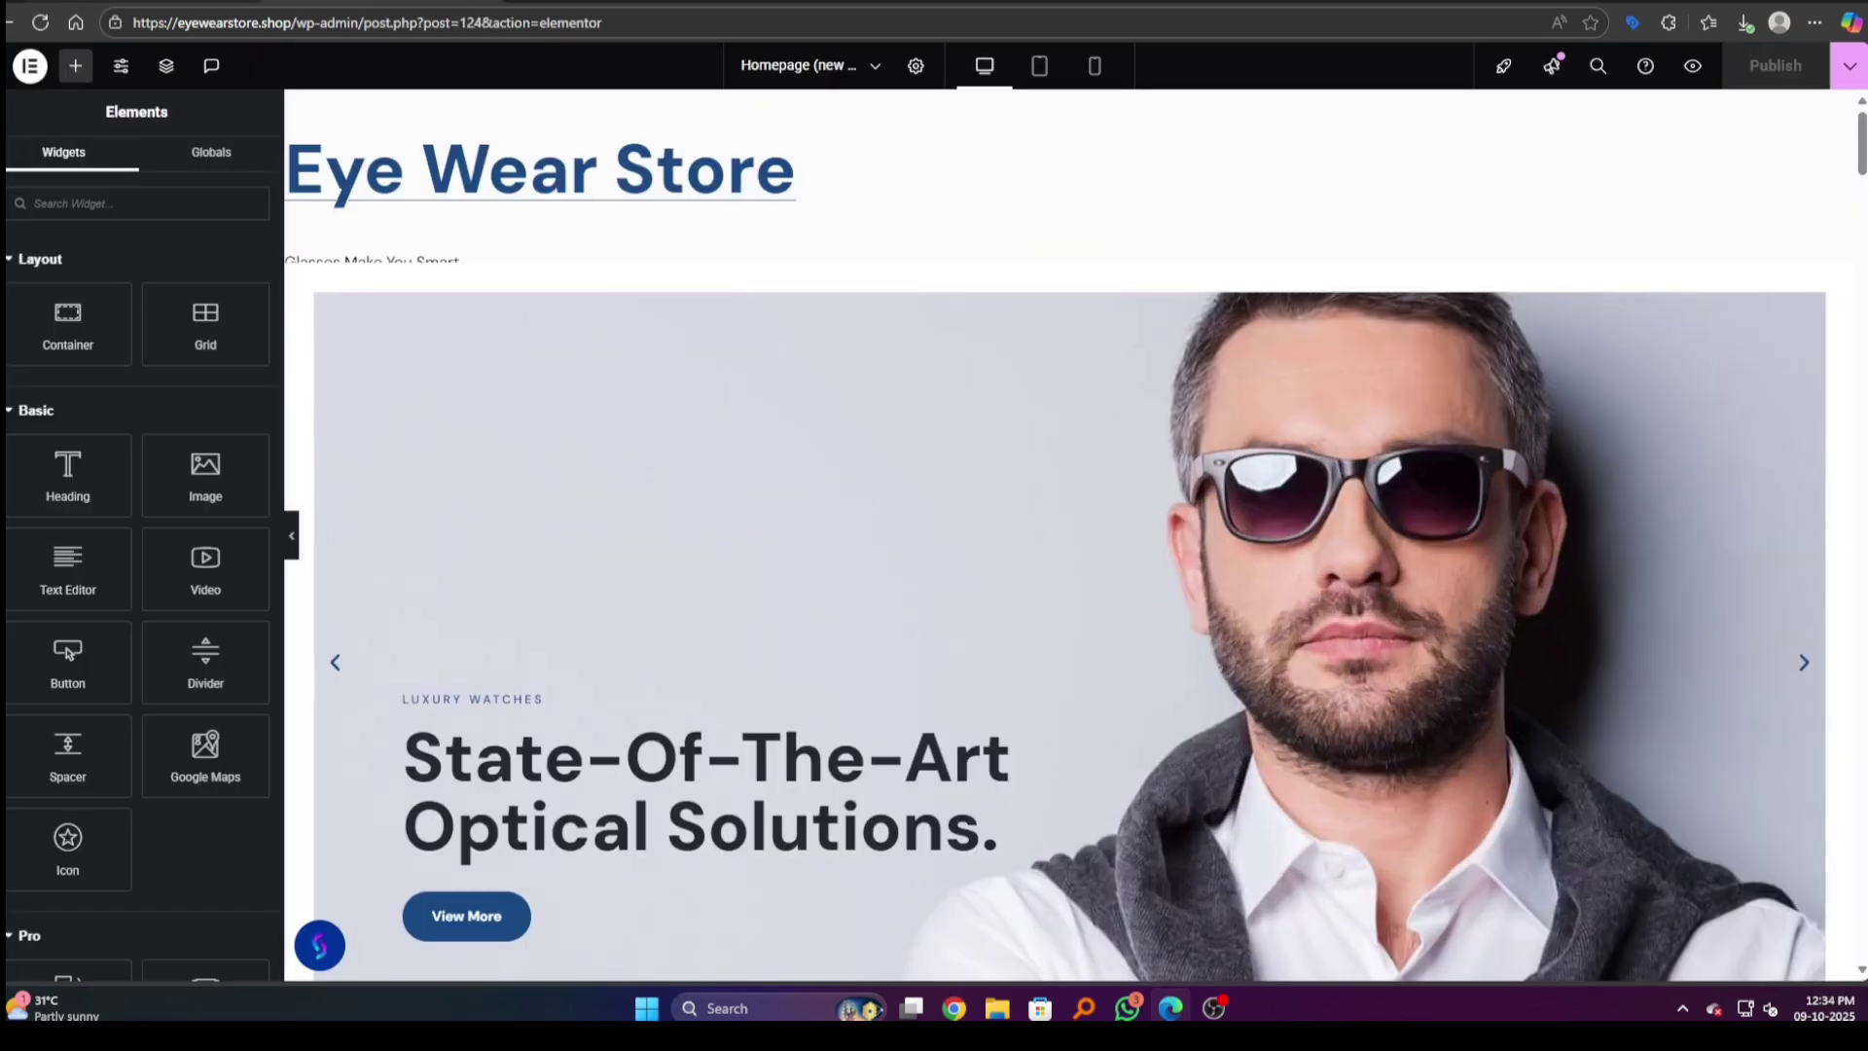
left_click(15, 35)
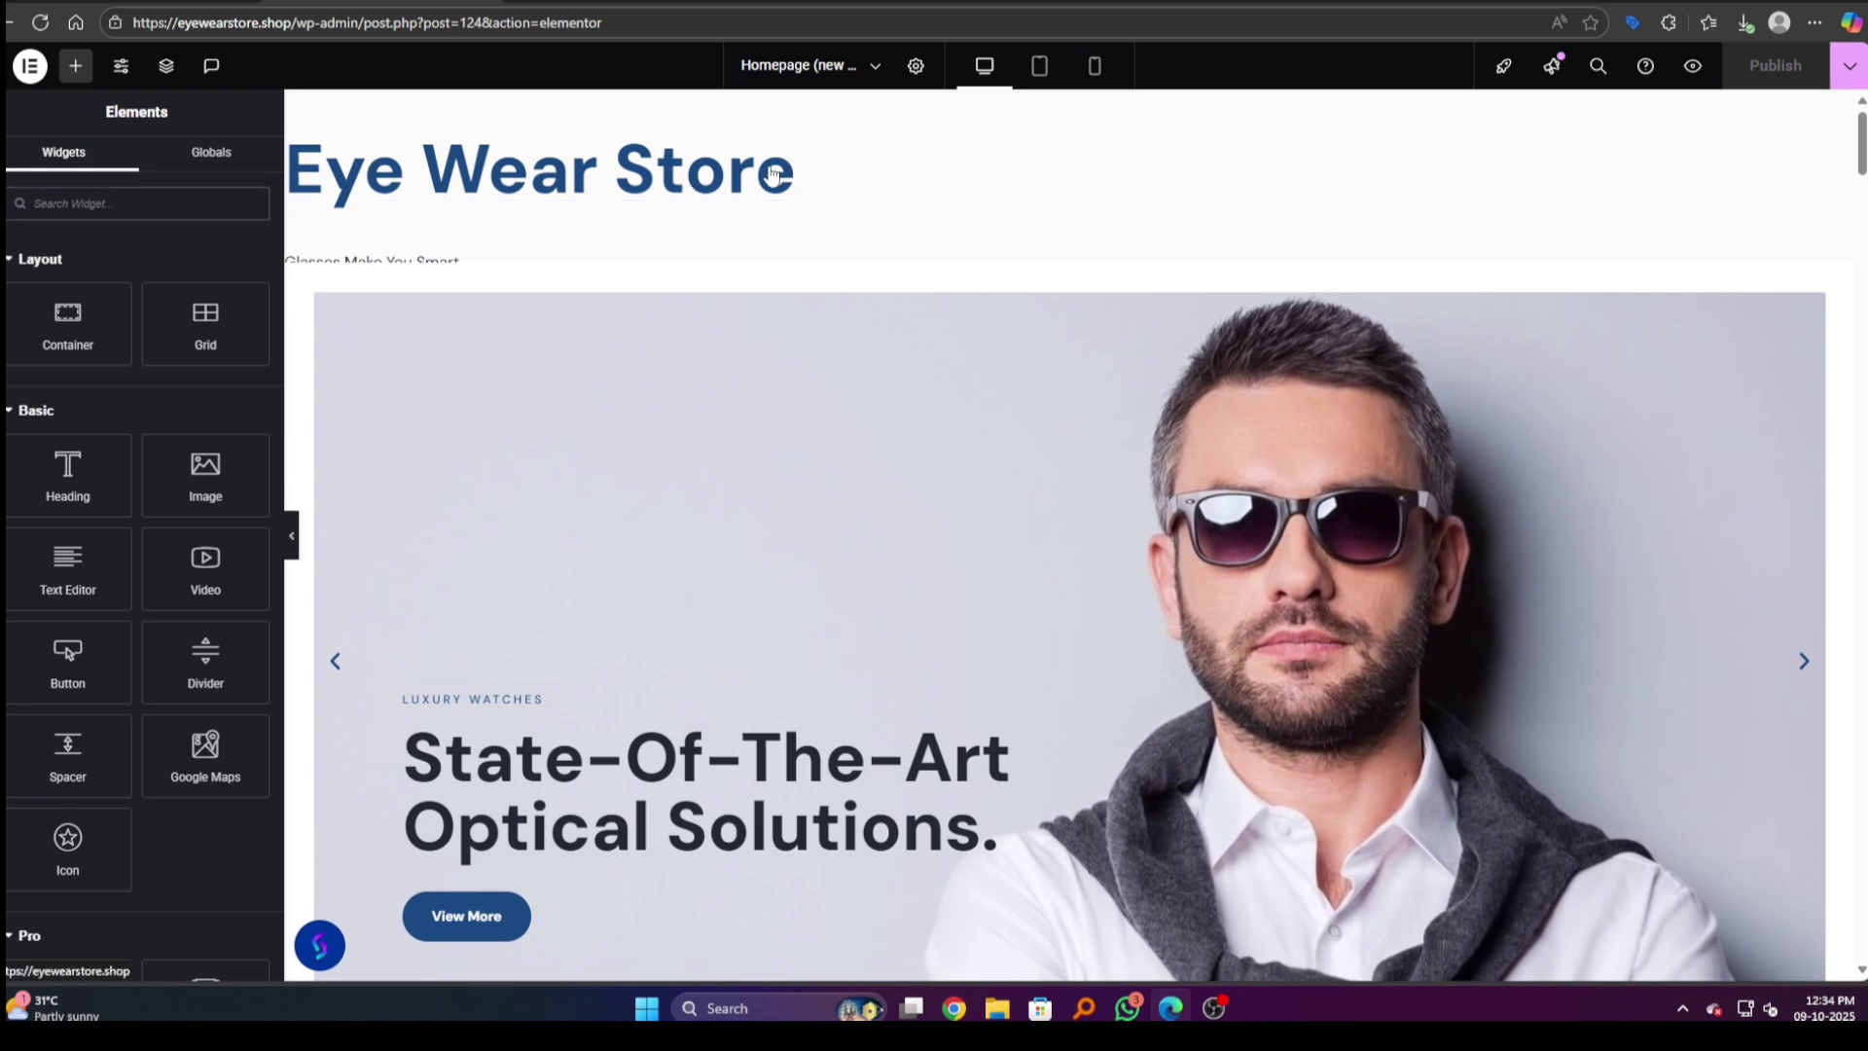
scroll(1460, 292, "down", 8)
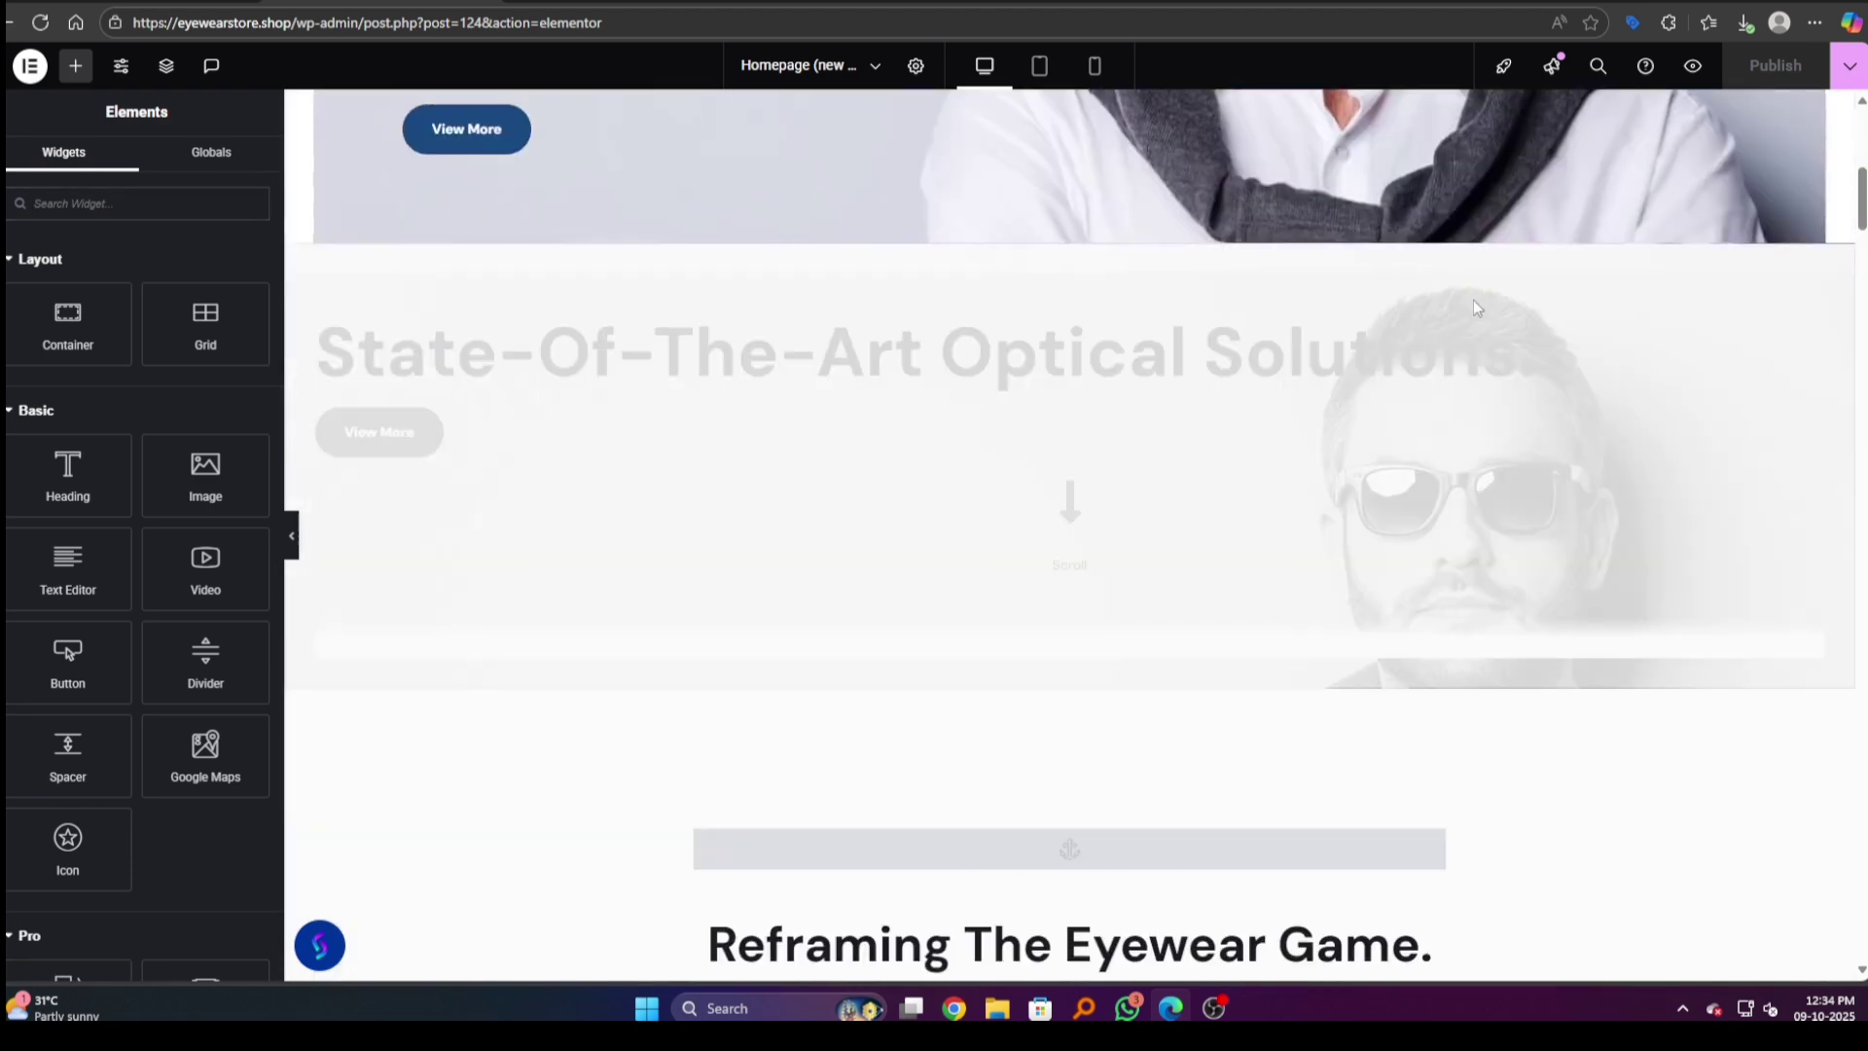
scroll(1475, 305, "up", 8)
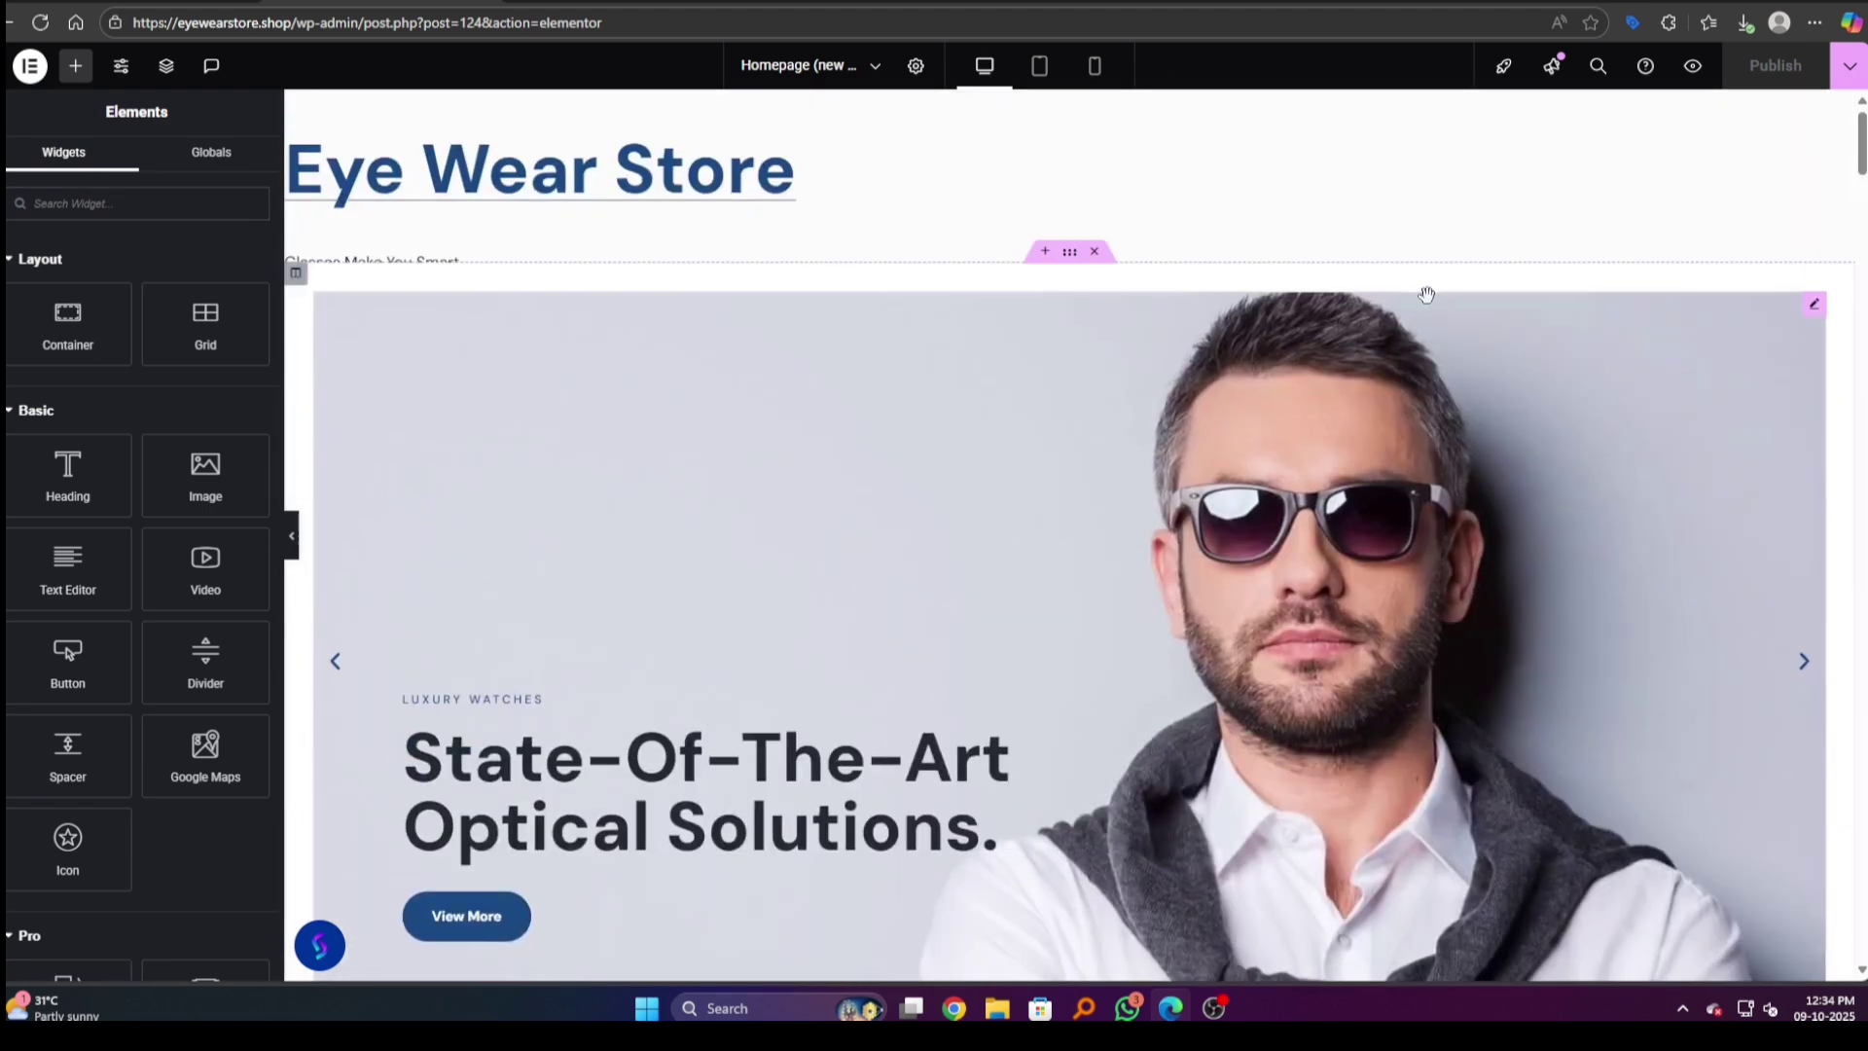
Step: Add a section above the hero slider and insert the saved Header template with its settings
left_click(1042, 253)
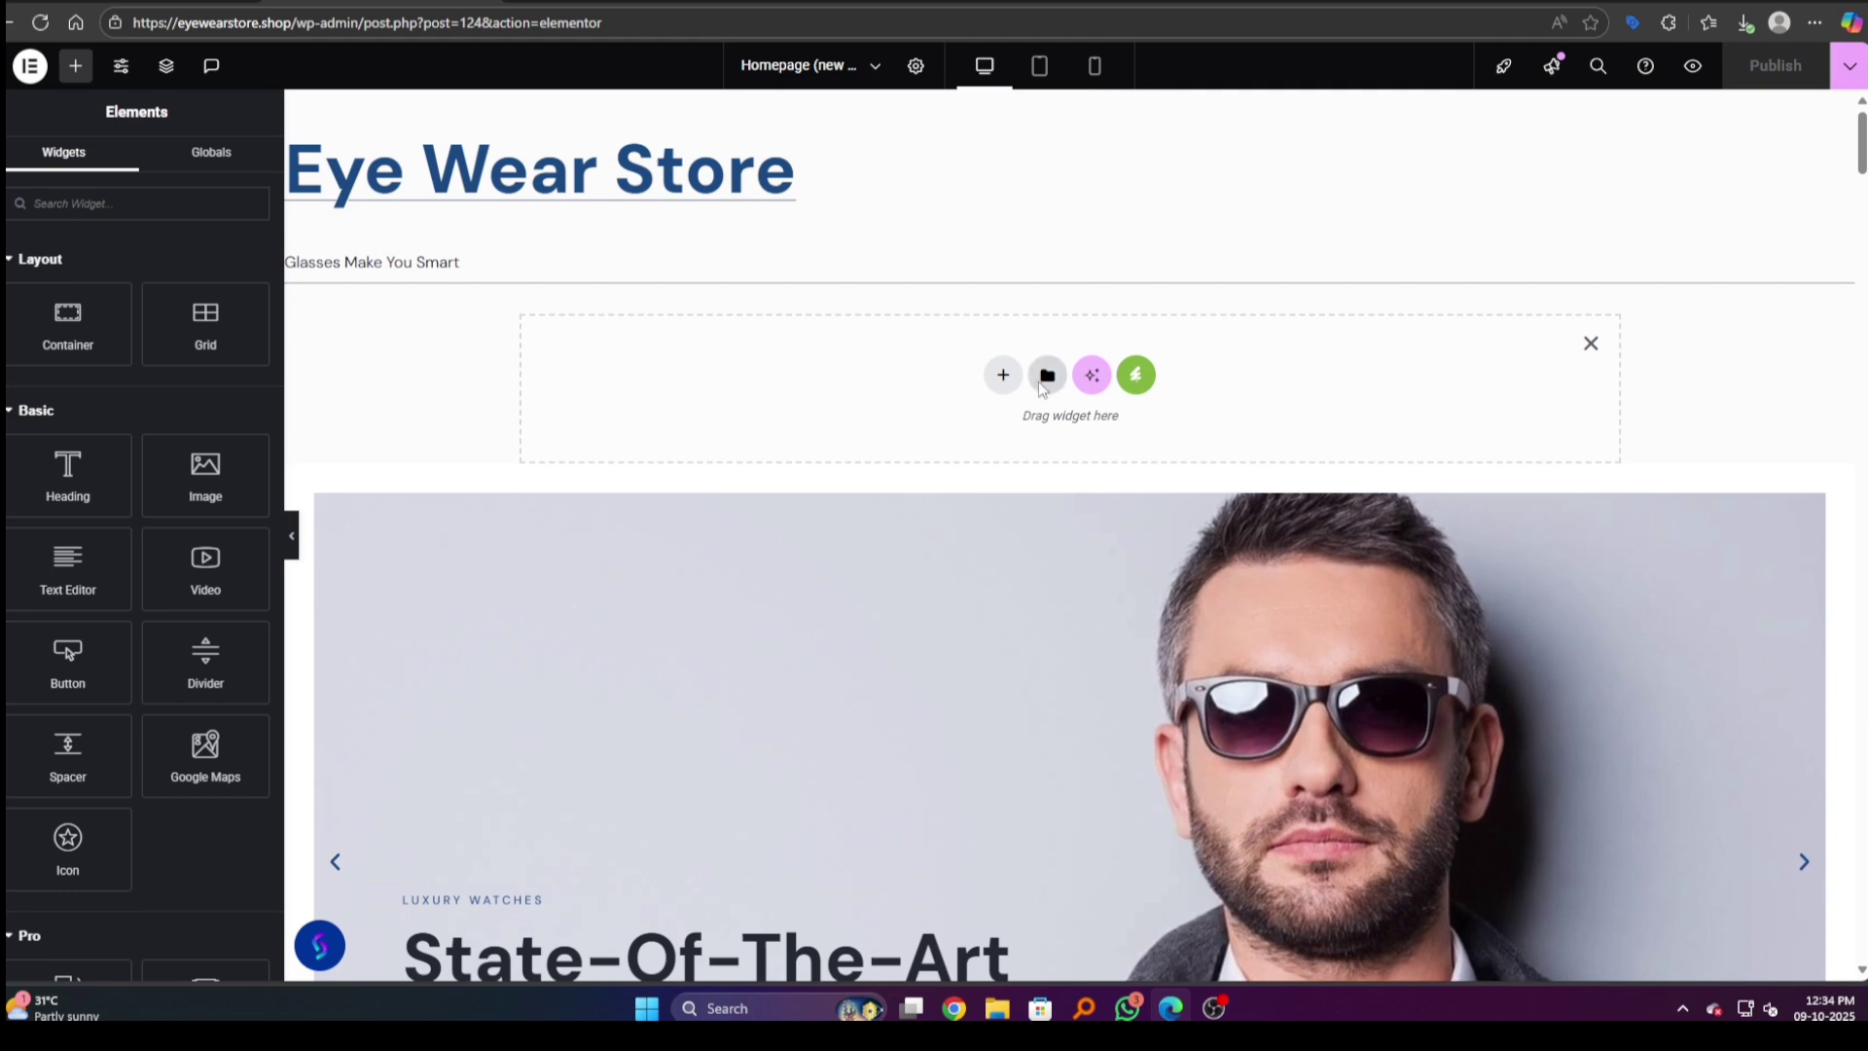
left_click(1044, 382)
left_click(995, 161)
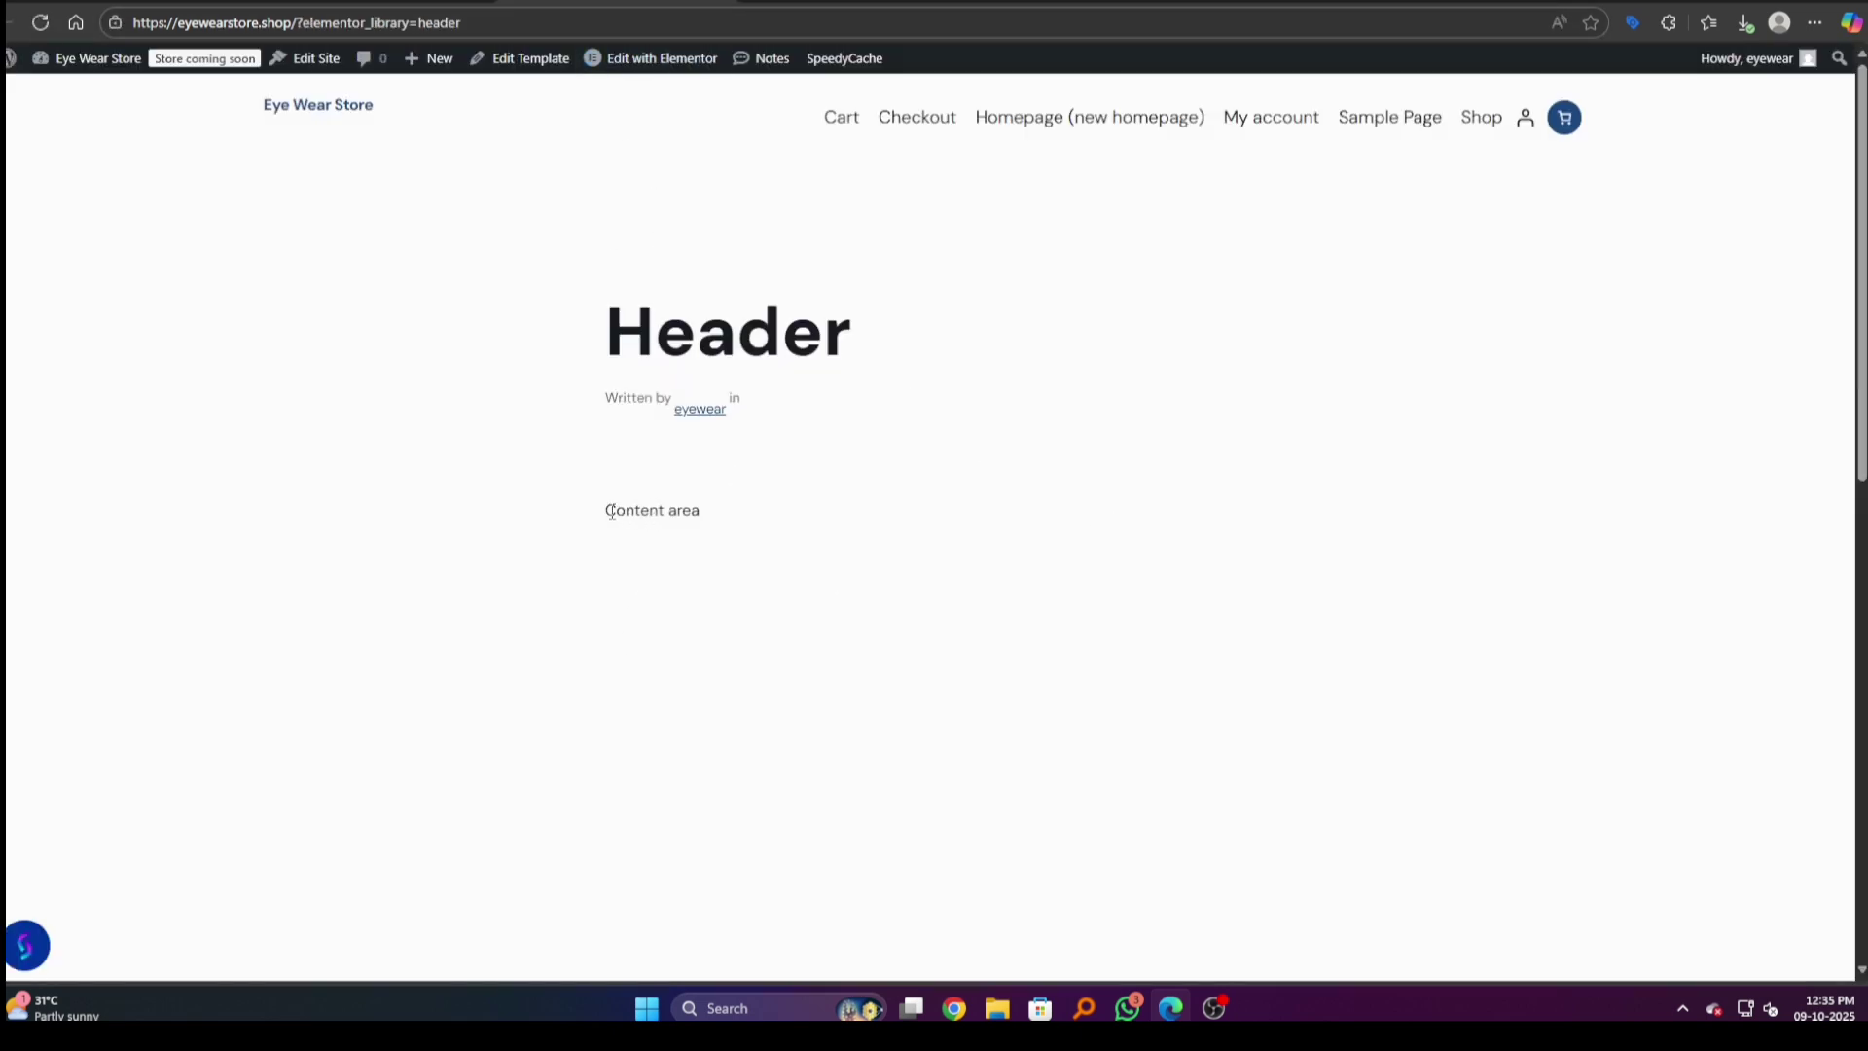
left_click_drag(611, 512, 725, 512)
key("alt+Left")
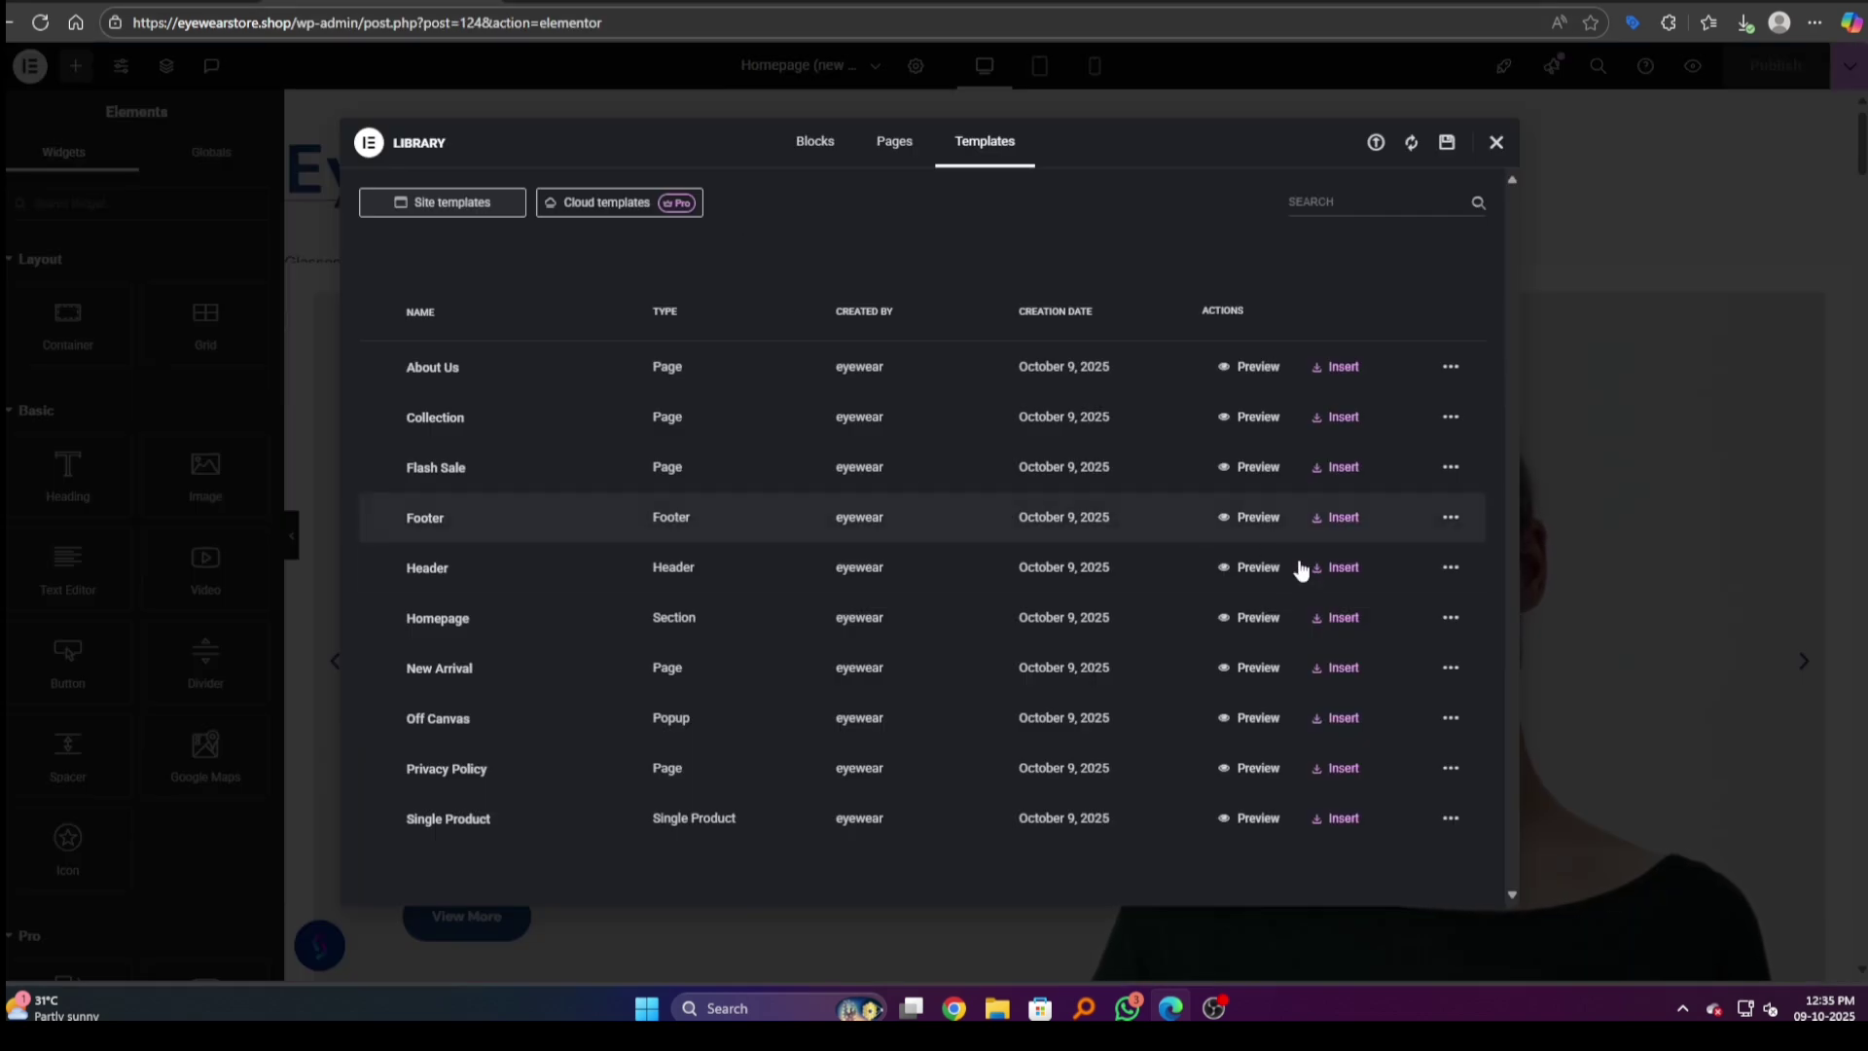
left_click(1348, 569)
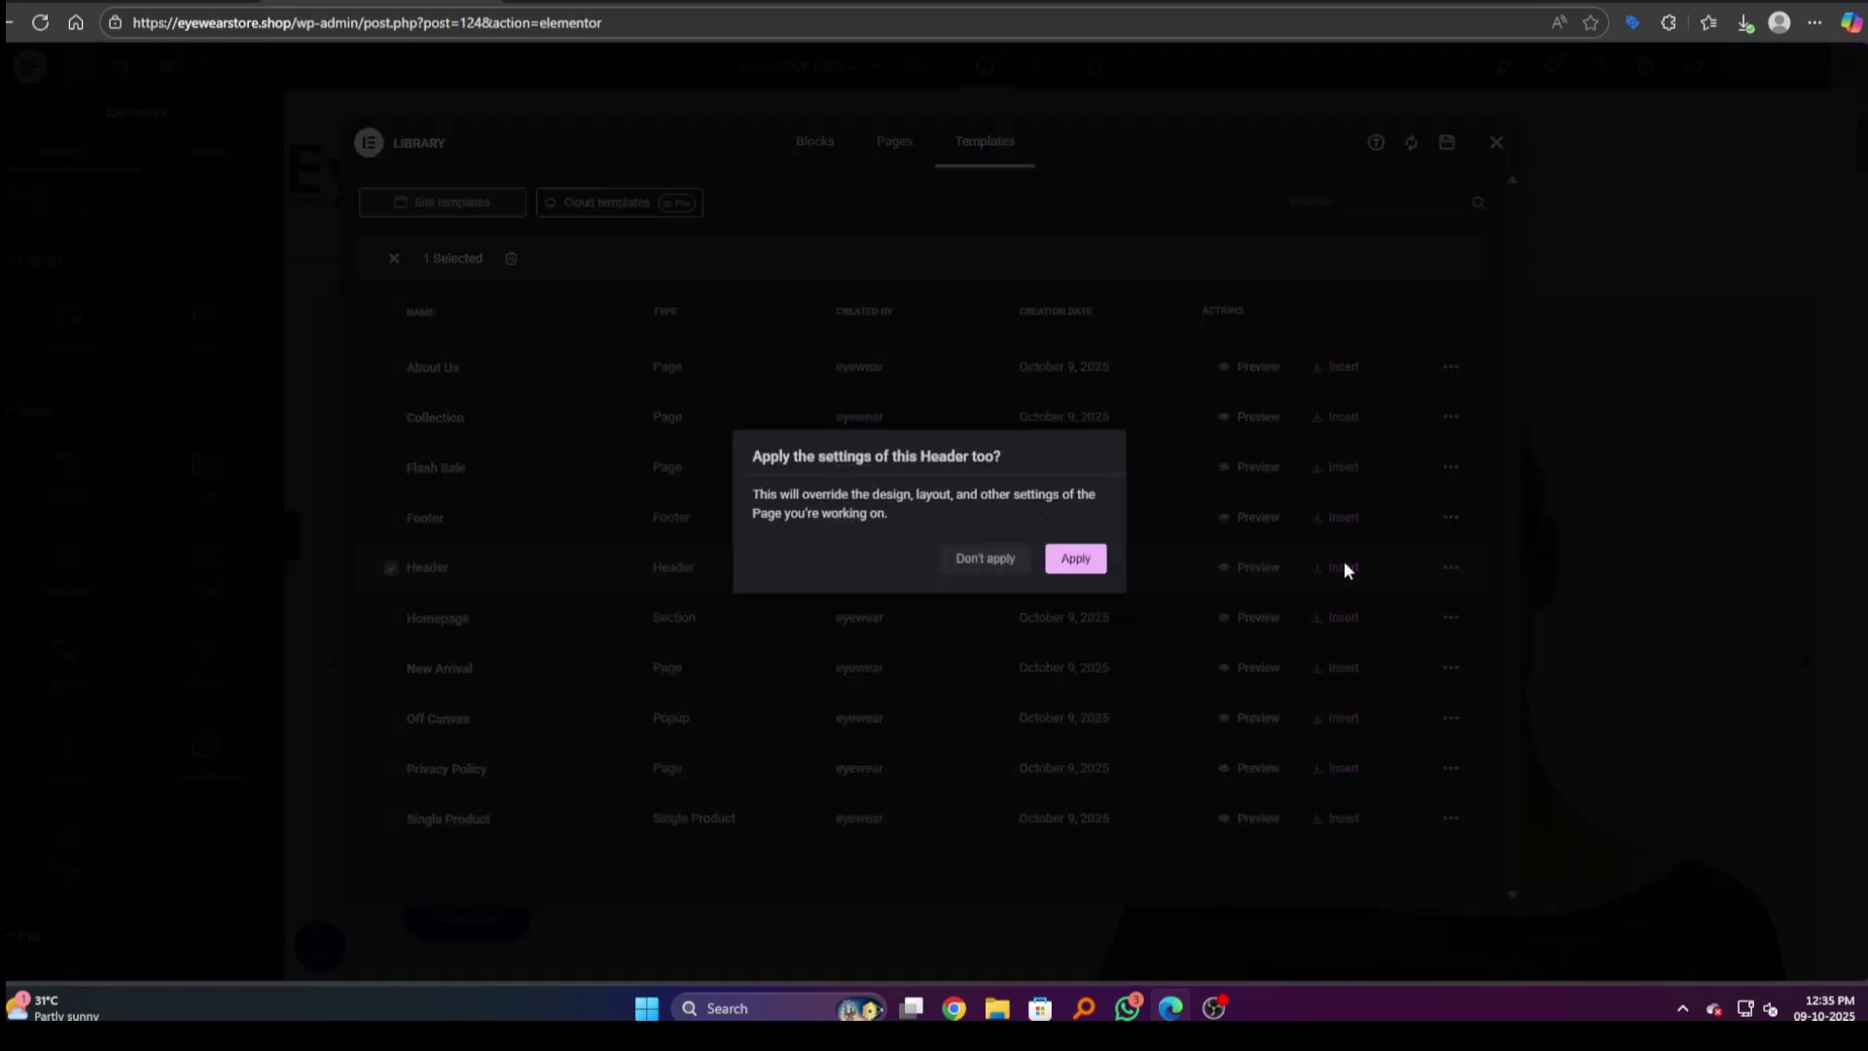
left_click(1071, 557)
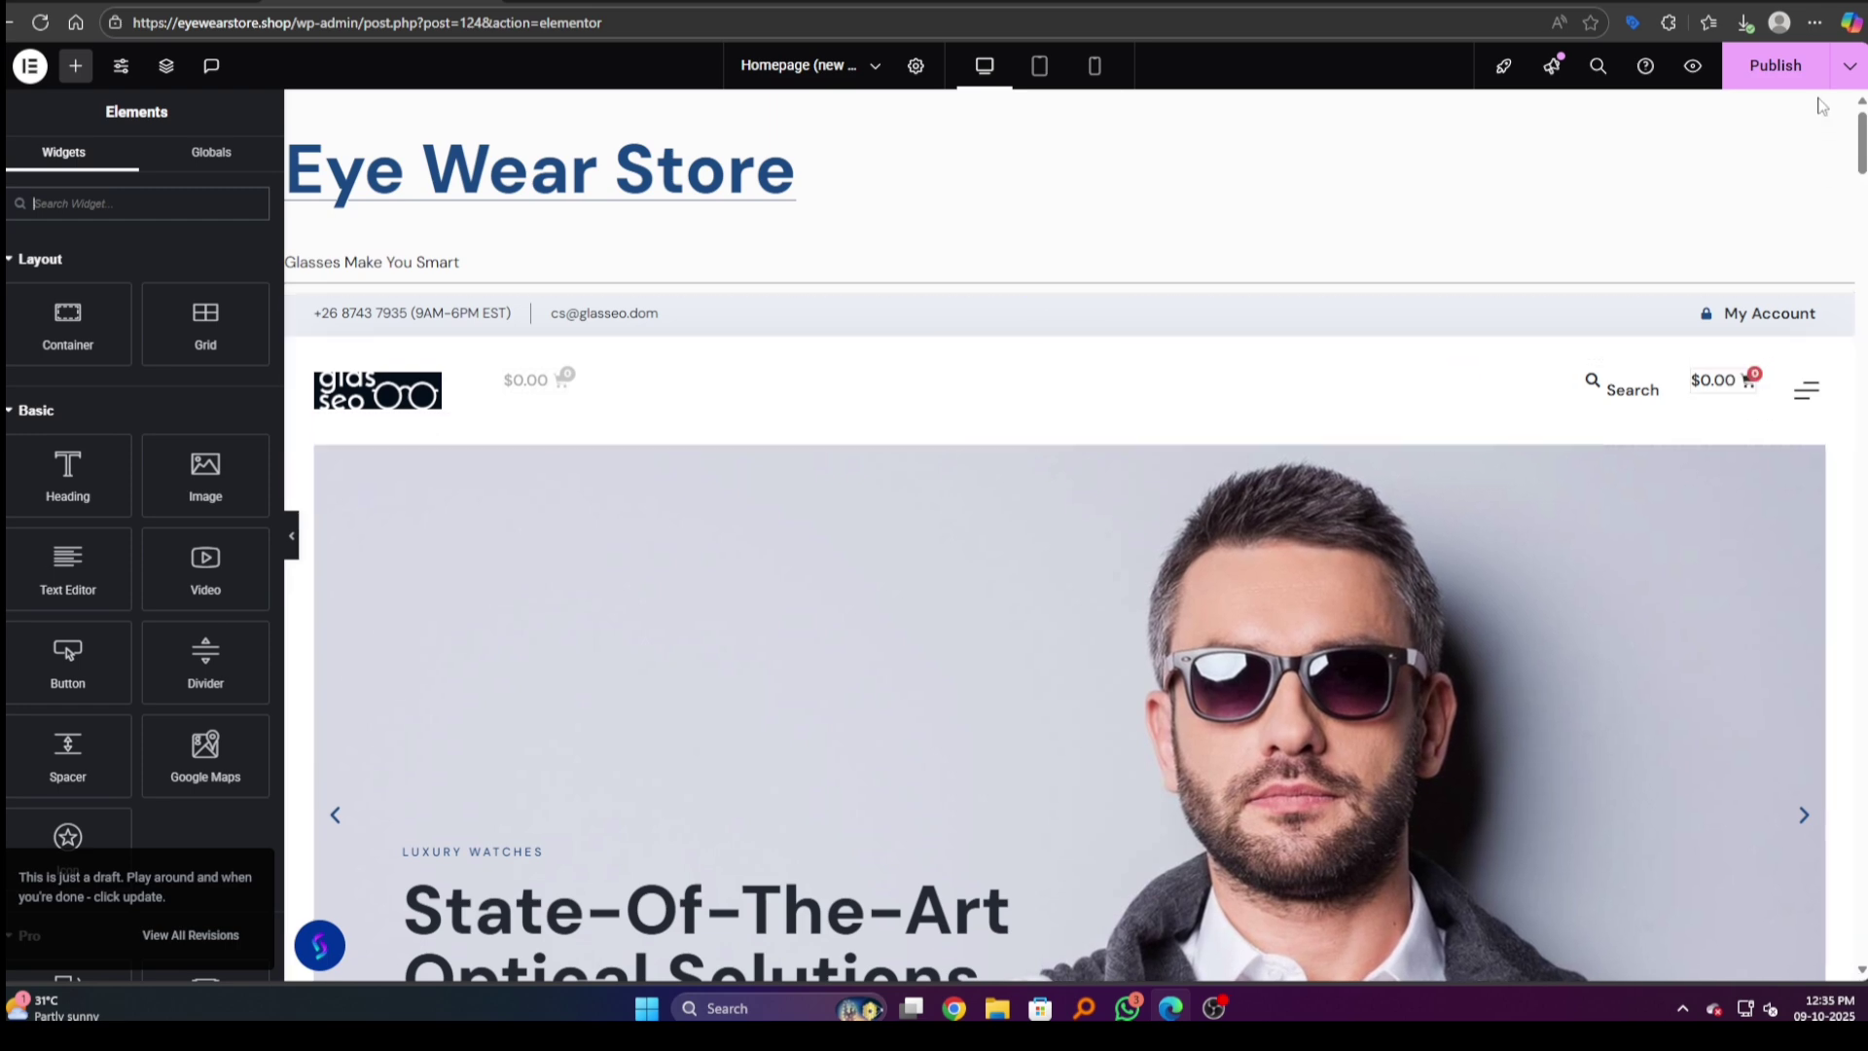
Step: Publish the homepage with the new header and reload the live site to check it
left_click(1769, 70)
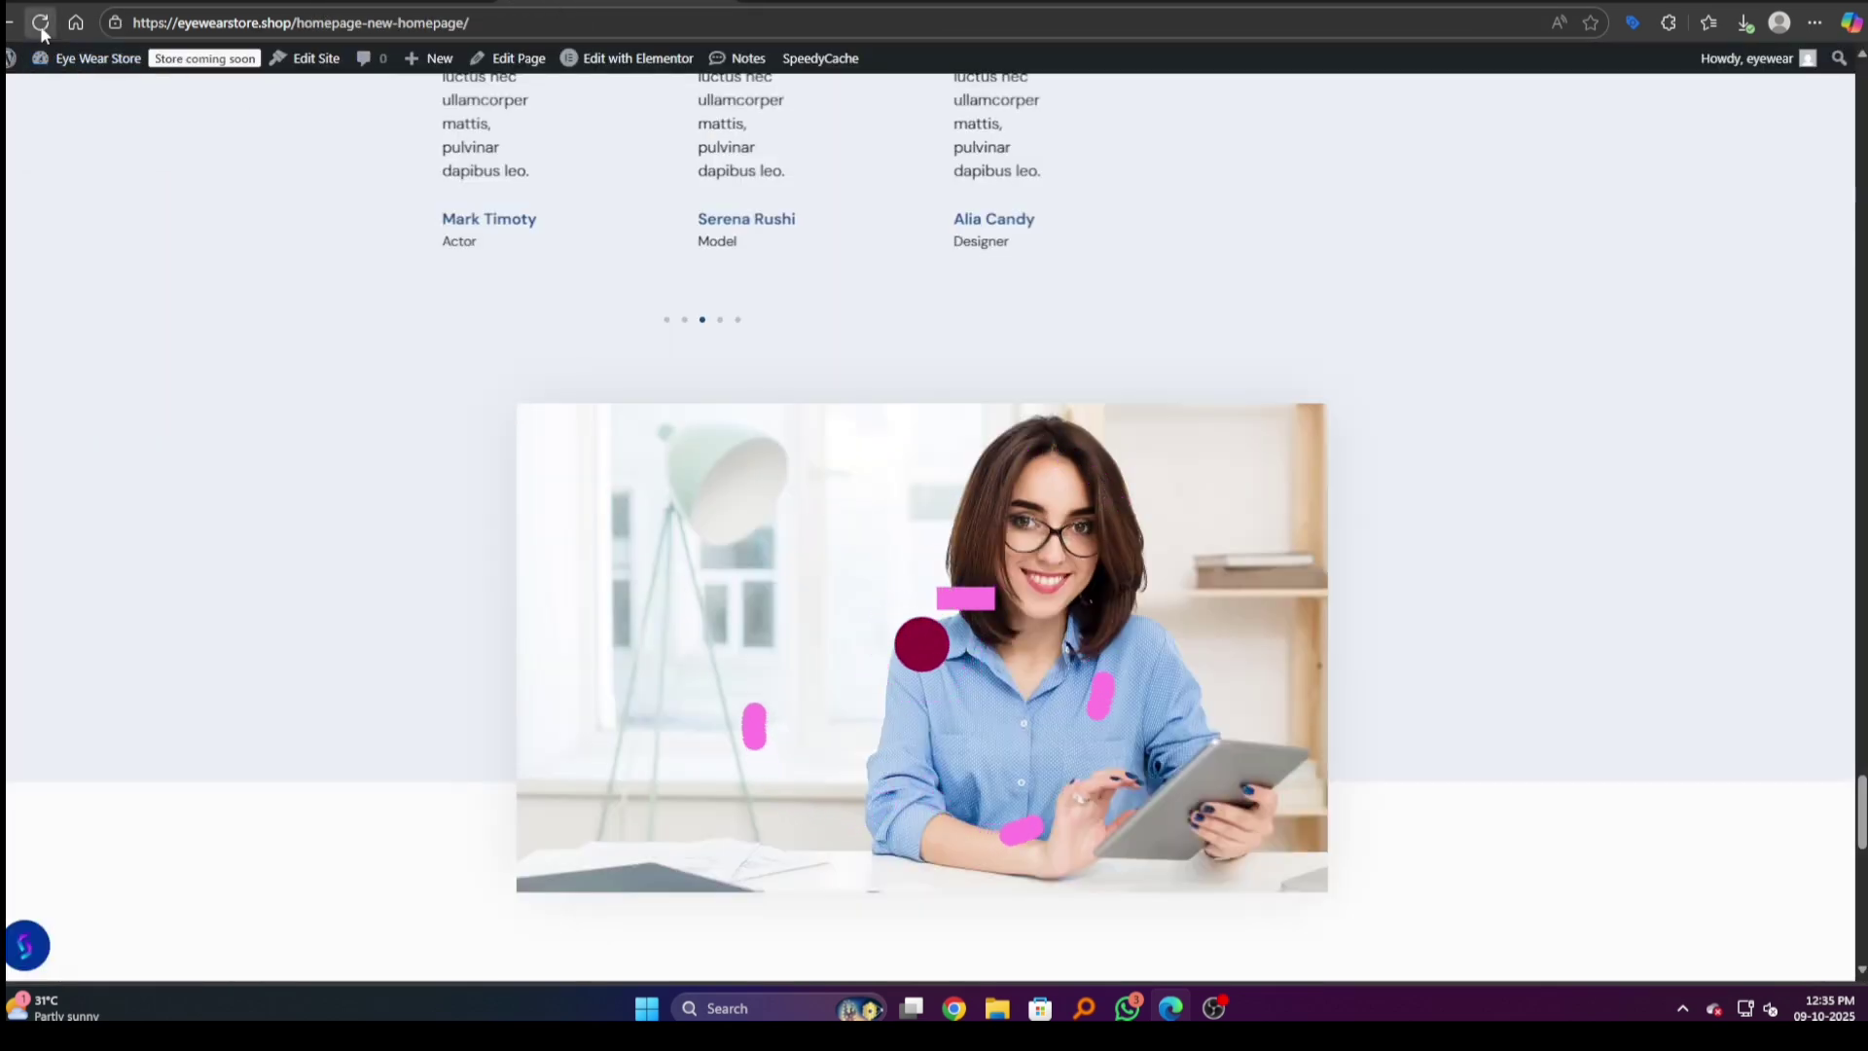
left_click(40, 22)
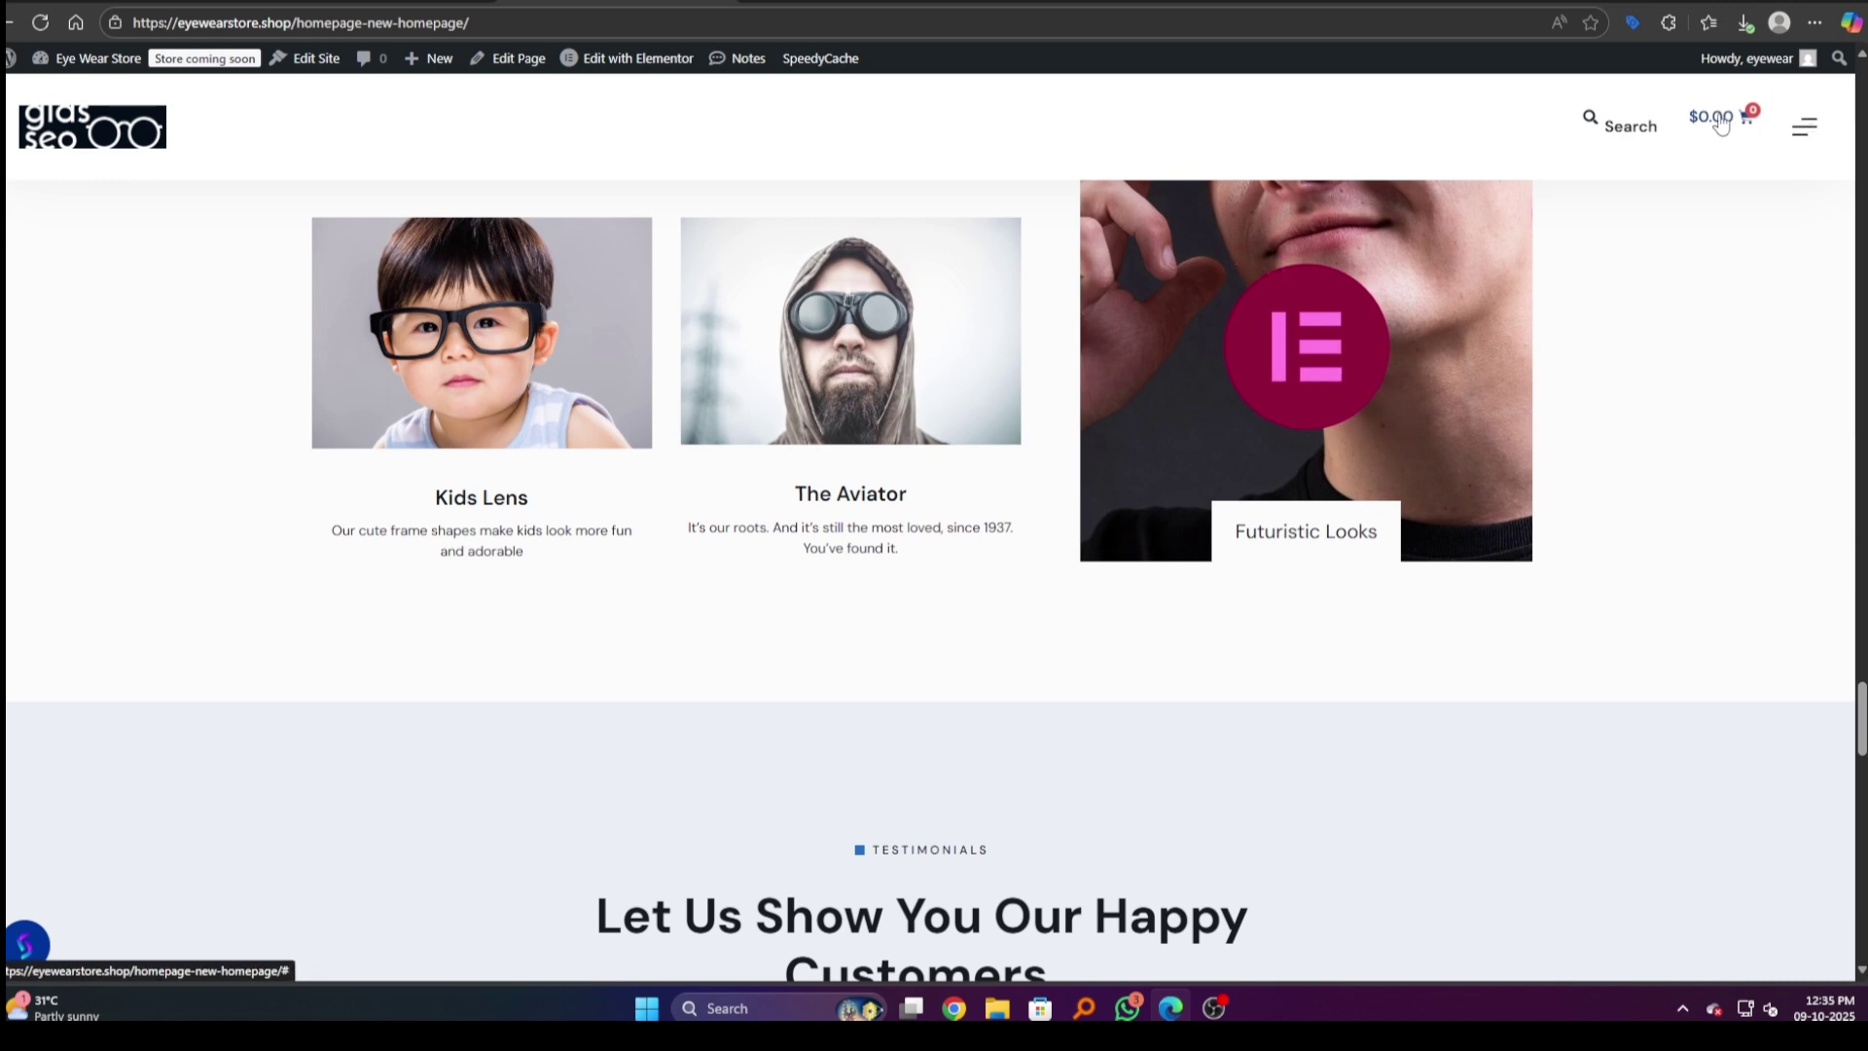
left_click(1807, 136)
left_click(977, 132)
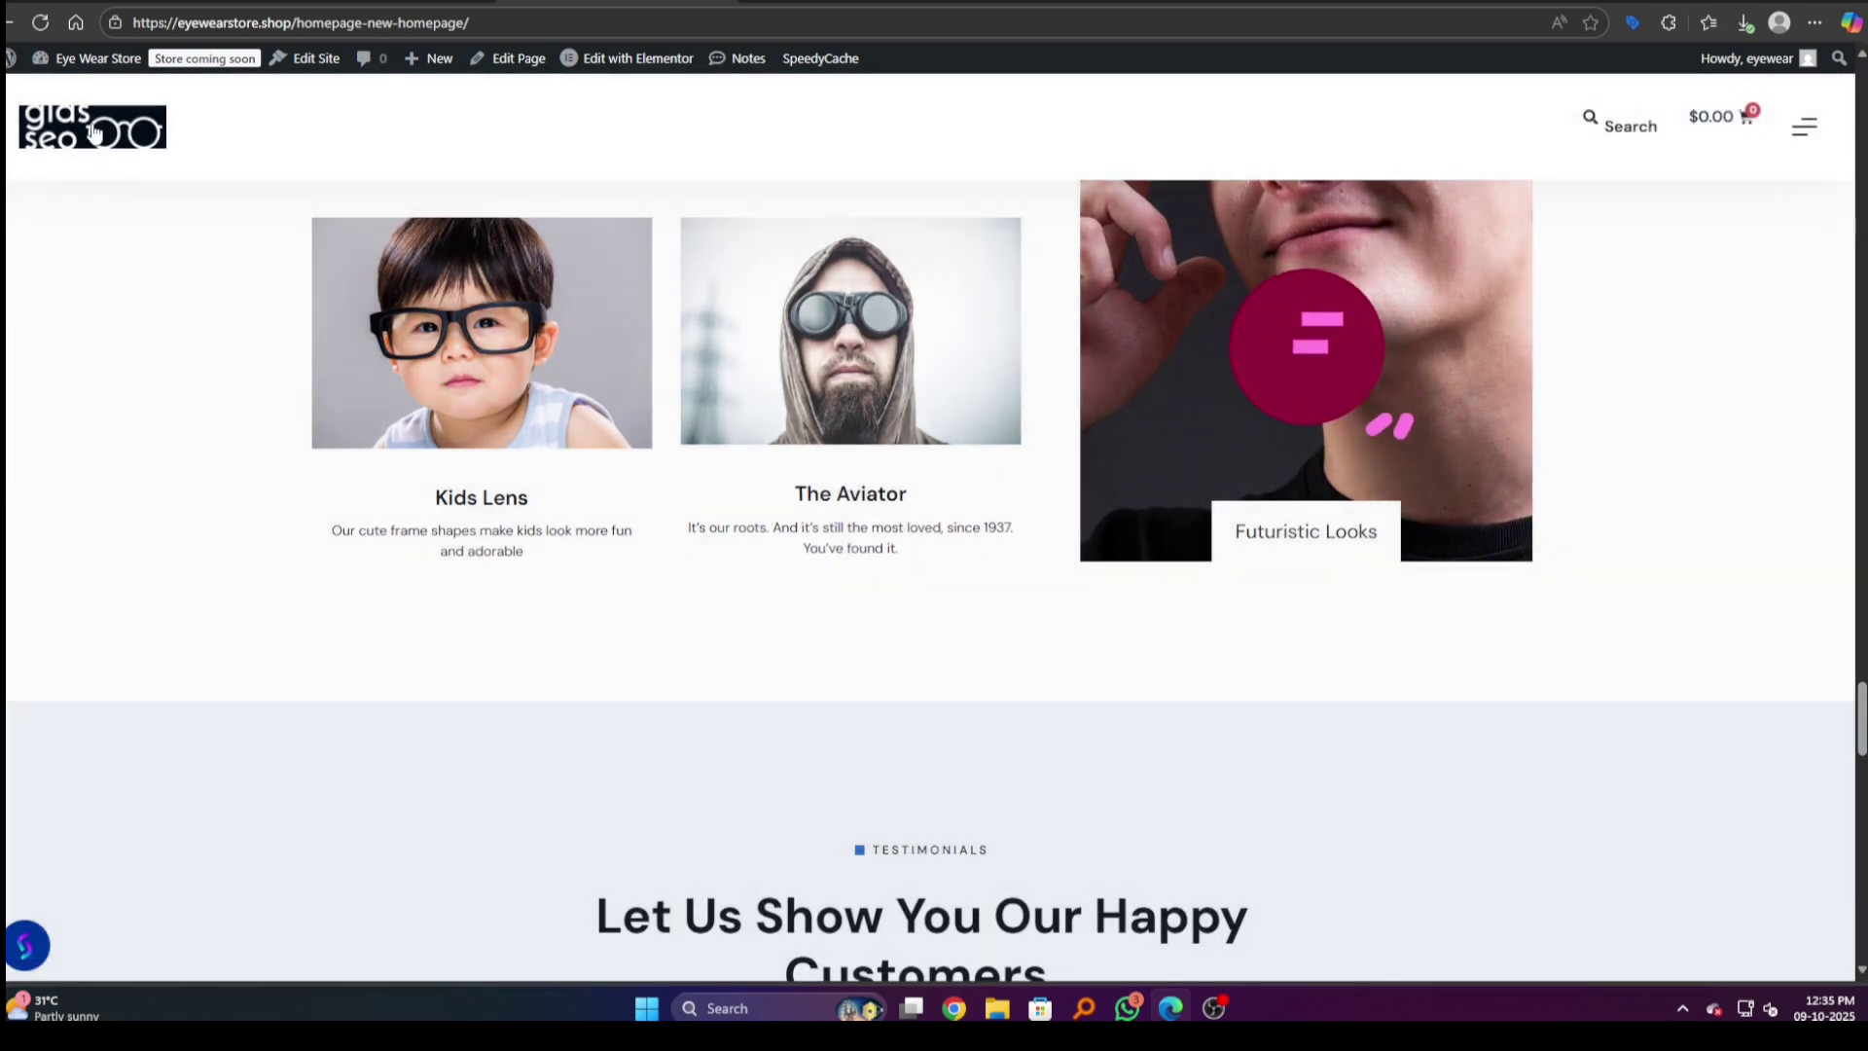
left_click(1615, 126)
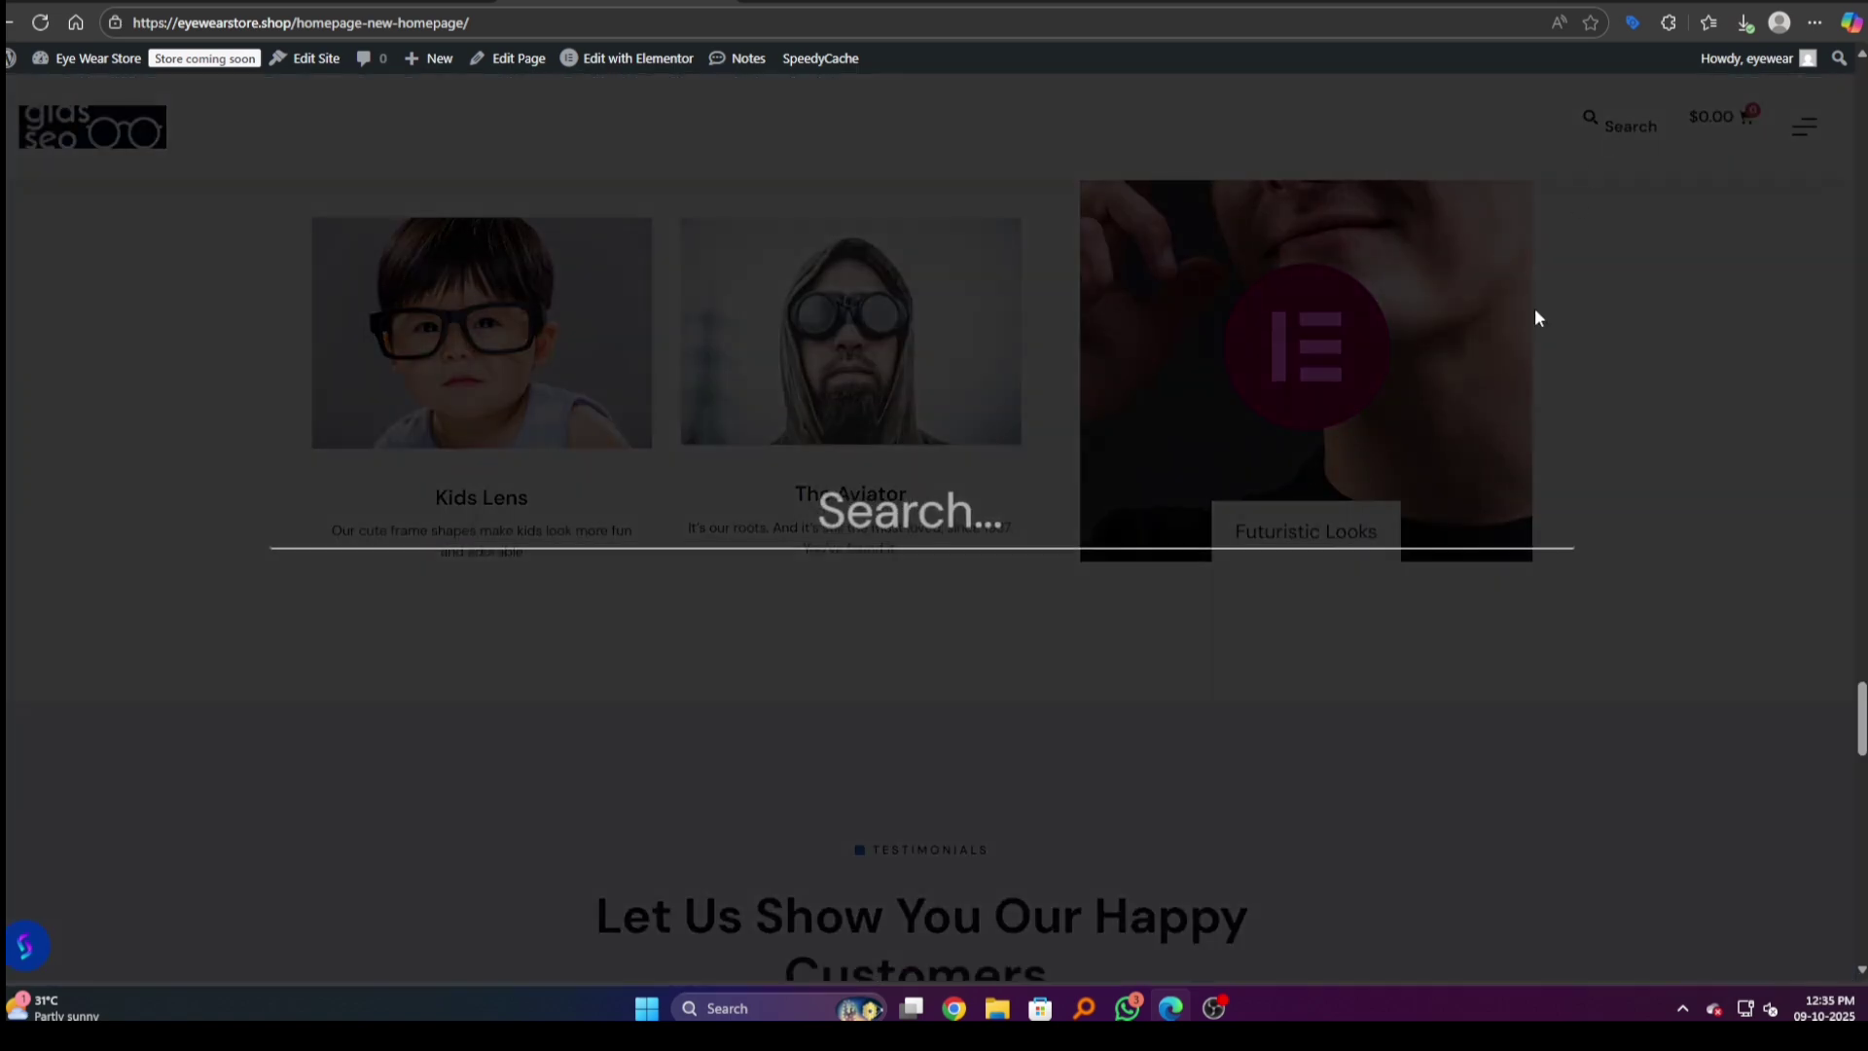
left_click(1404, 771)
scroll(1111, 681, "down", 5)
scroll(1110, 670, "up", 10)
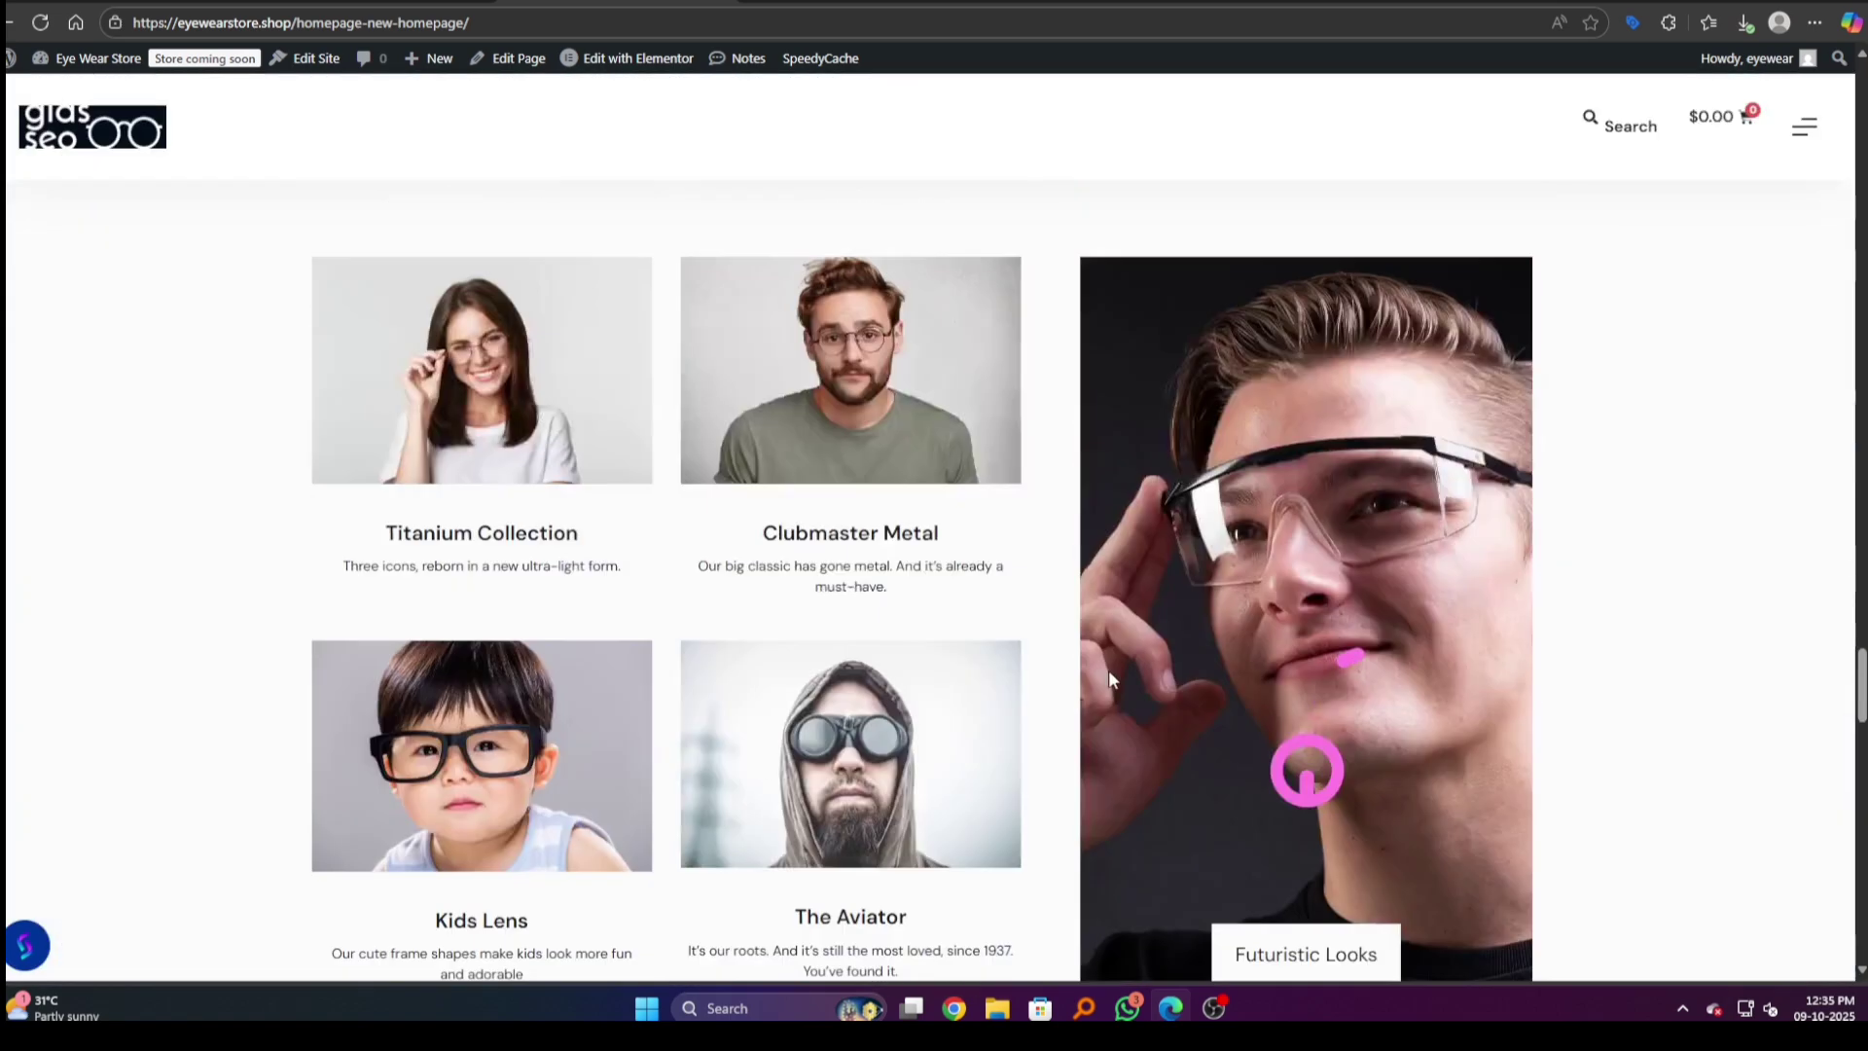
scroll(1109, 668, "up", 10)
scroll(1112, 674, "up", 10)
scroll(1104, 671, "down", 5)
scroll(1100, 672, "up", 3)
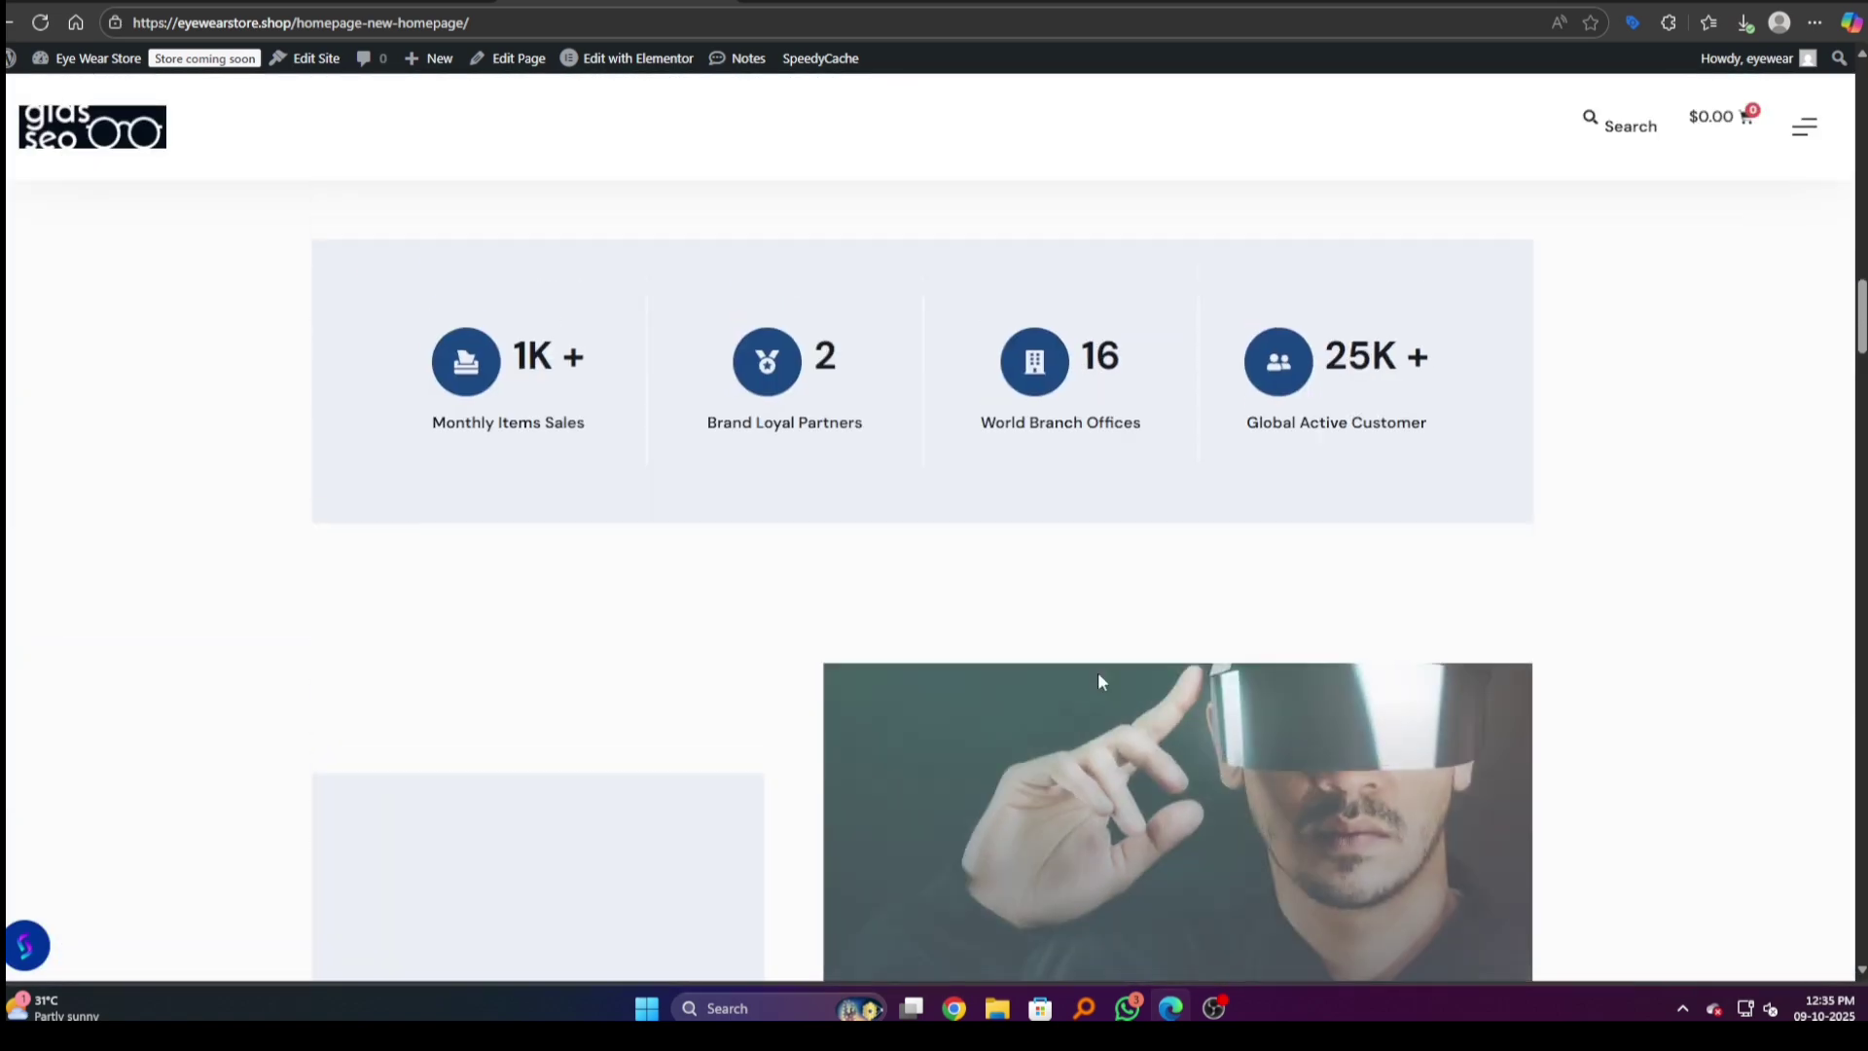
scroll(1100, 677, "up", 5)
scroll(1100, 677, "up", 5)
scroll(1097, 672, "up", 5)
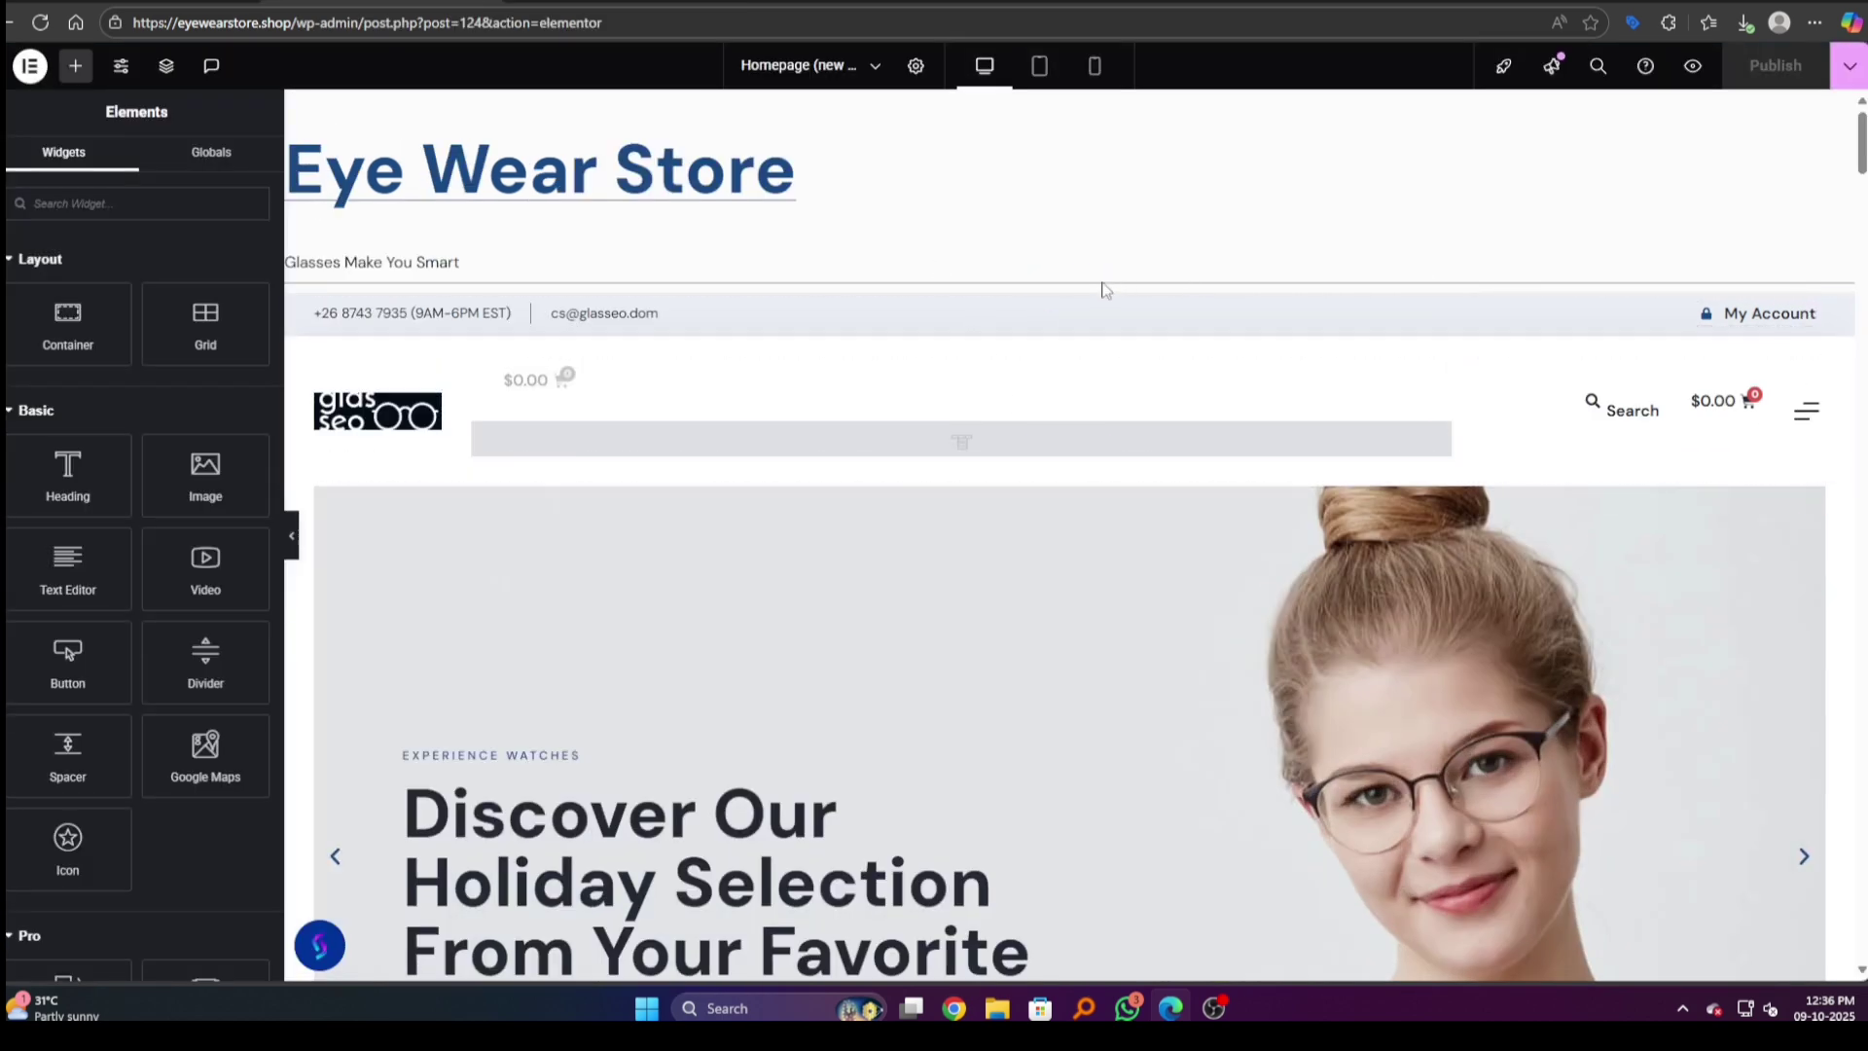
Step: Republish the homepage without the inserted header section
mouse_move(1096, 302)
left_click(1094, 280)
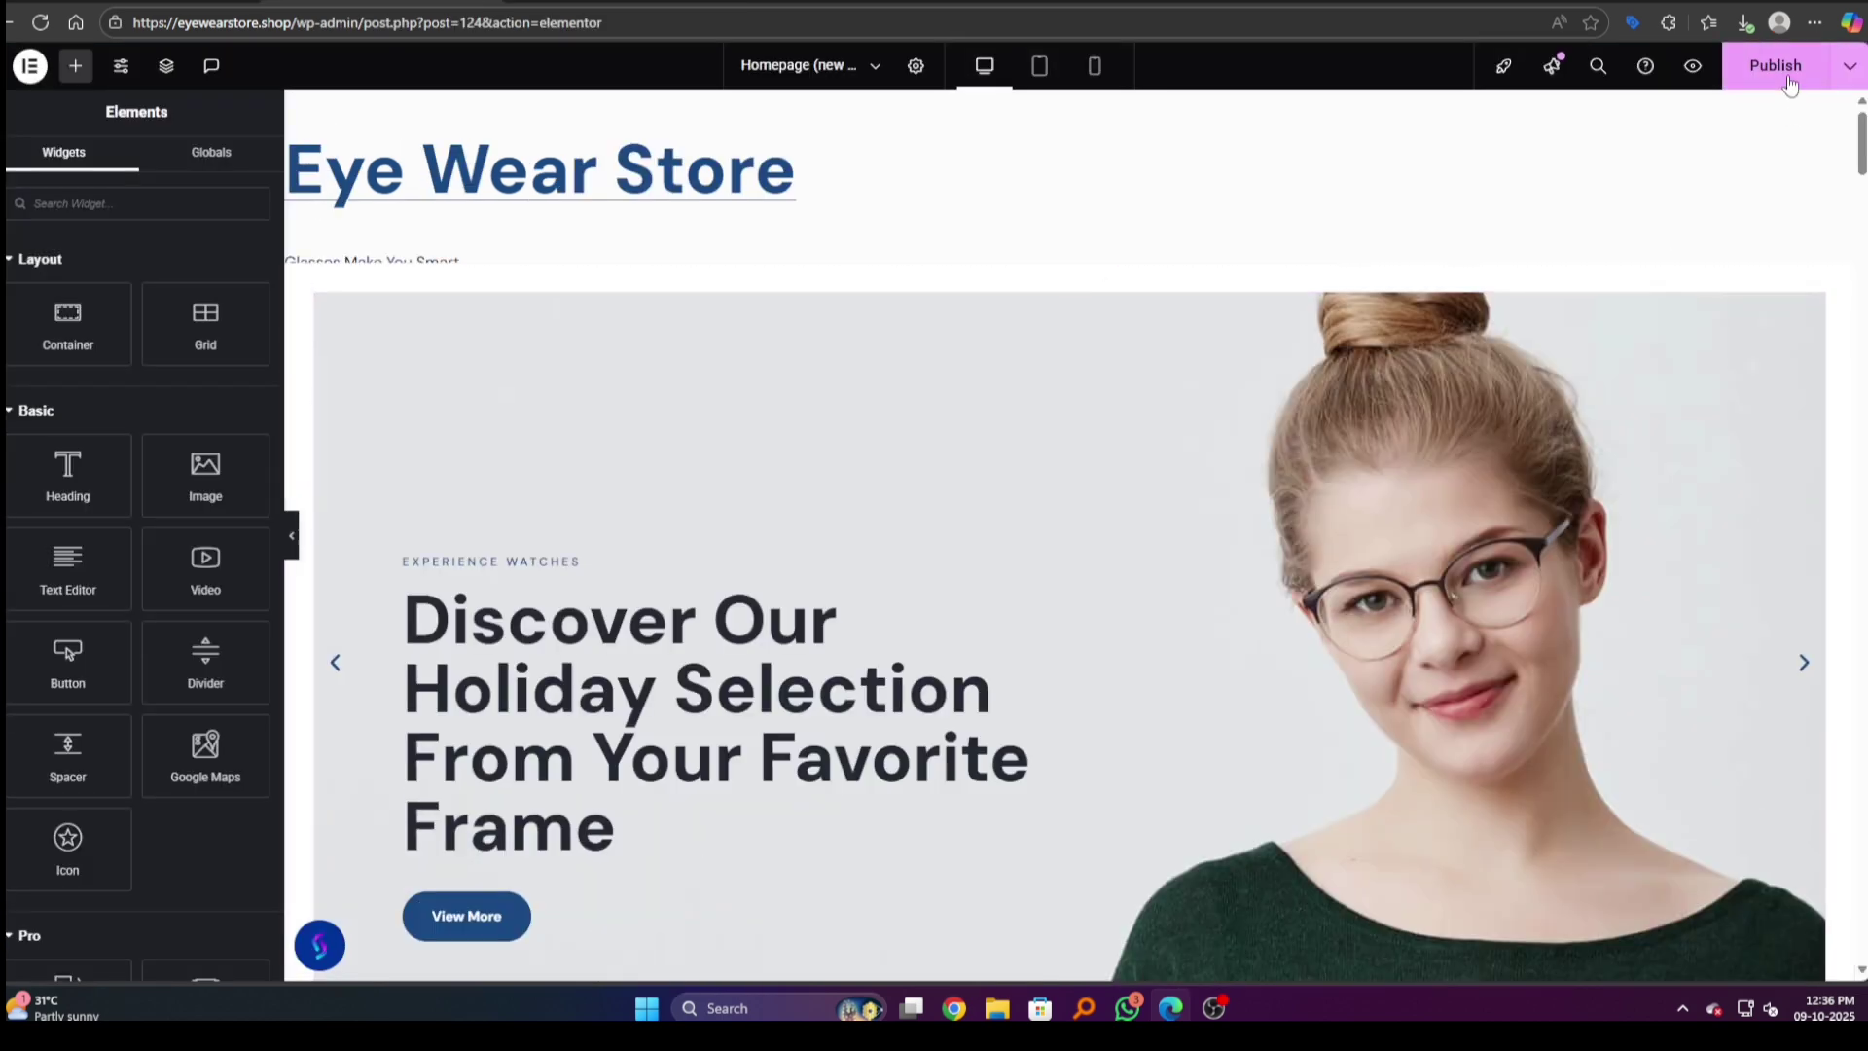